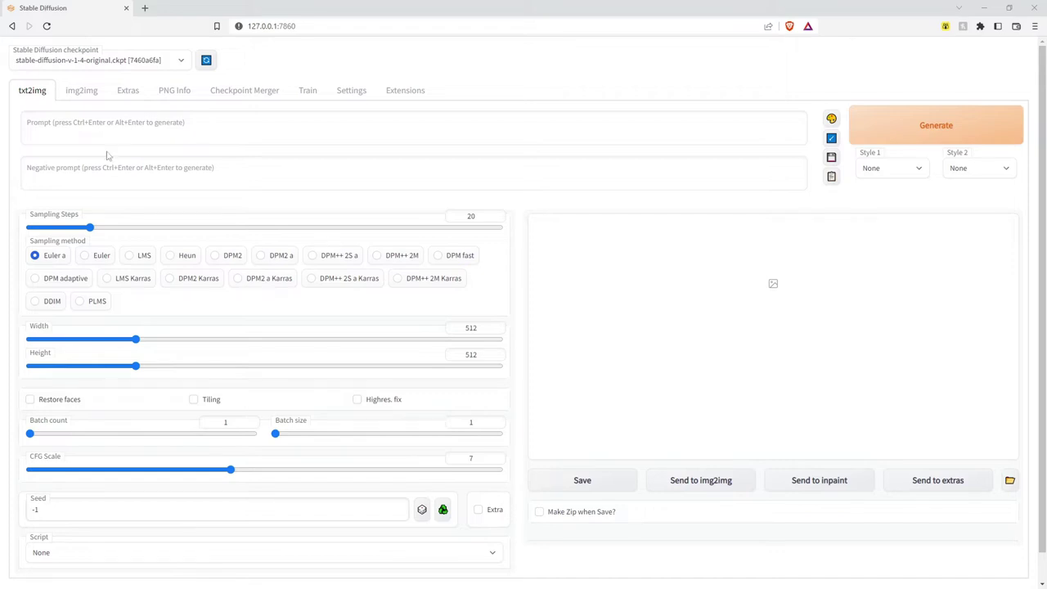
{"action": "left_click", "coordinate": [117, 128]}
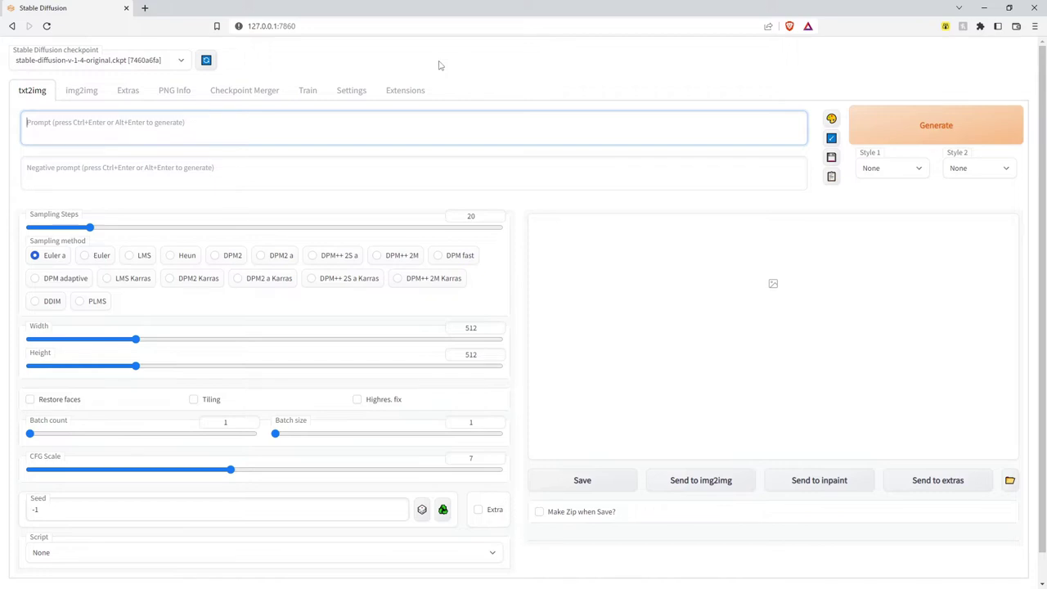
{"action": "left_click", "coordinate": [479, 70]}
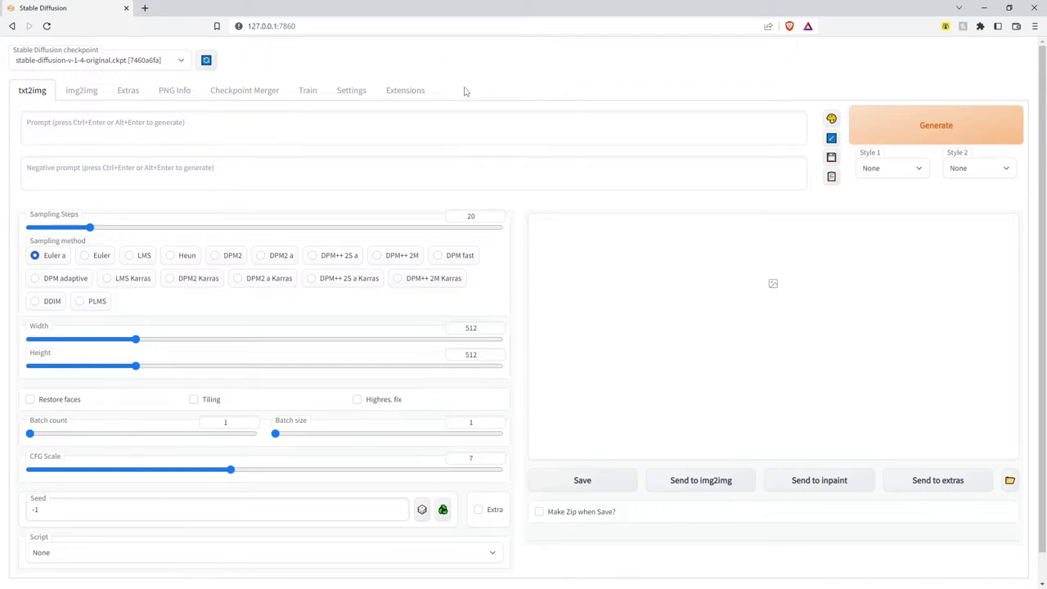
{"action": "left_click", "coordinate": [459, 128]}
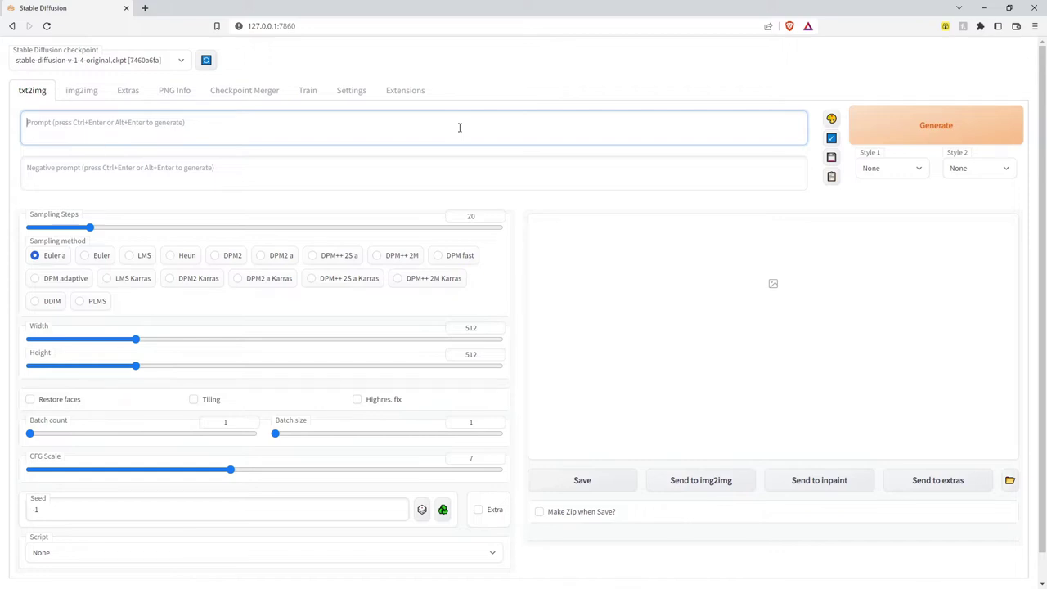
{"action": "left_click", "coordinate": [473, 55]}
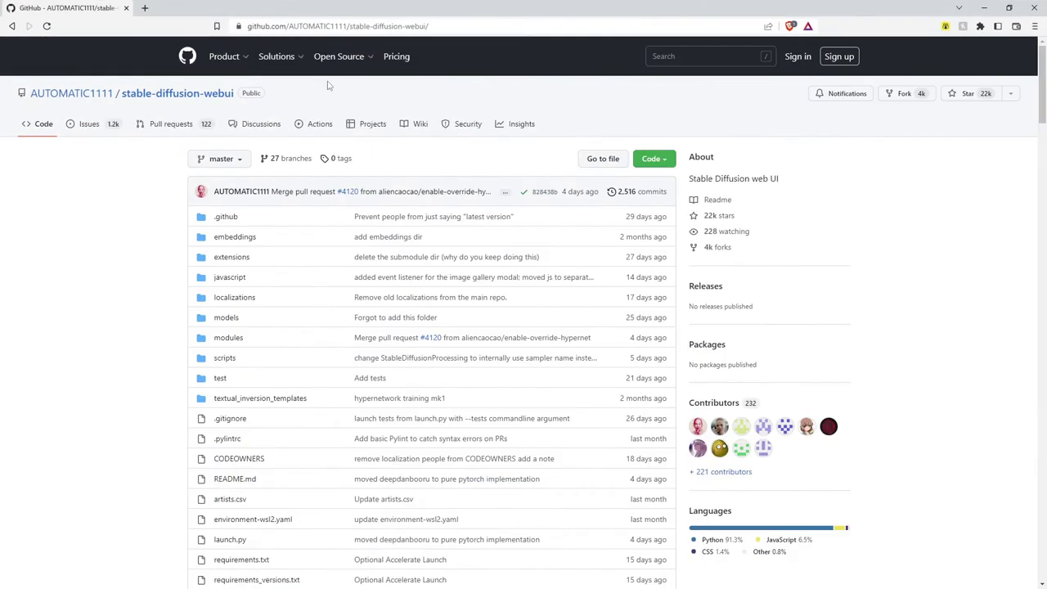
{"action": "mouse_move", "coordinate": [52, 97]}
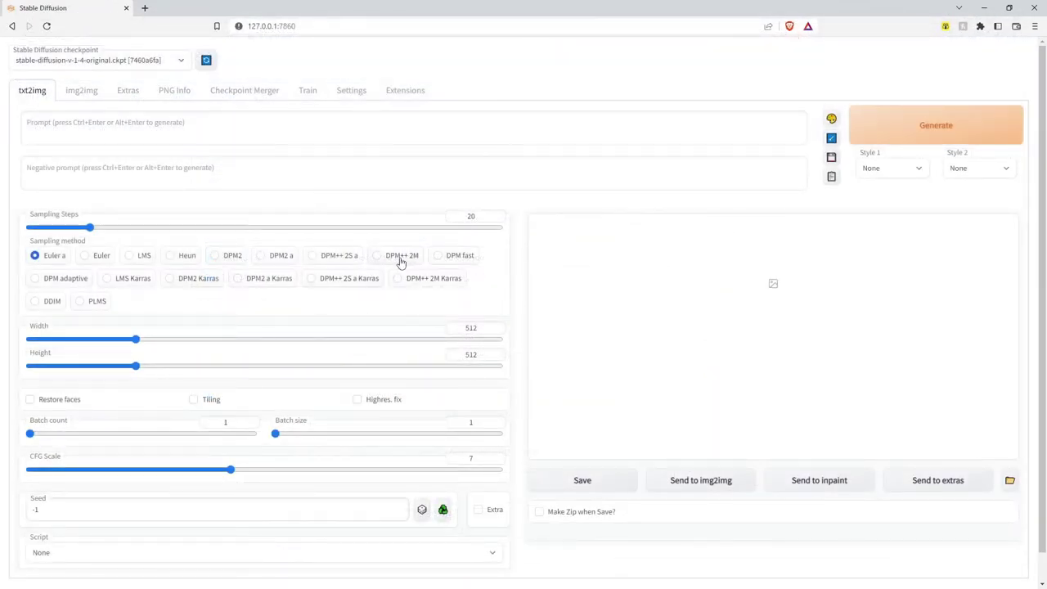
Check the computer's memory and GPU performance in Task Manager, then return to the Stable Diffusion page
{"action": "key", "text": "ctrl+shift+Escape"}
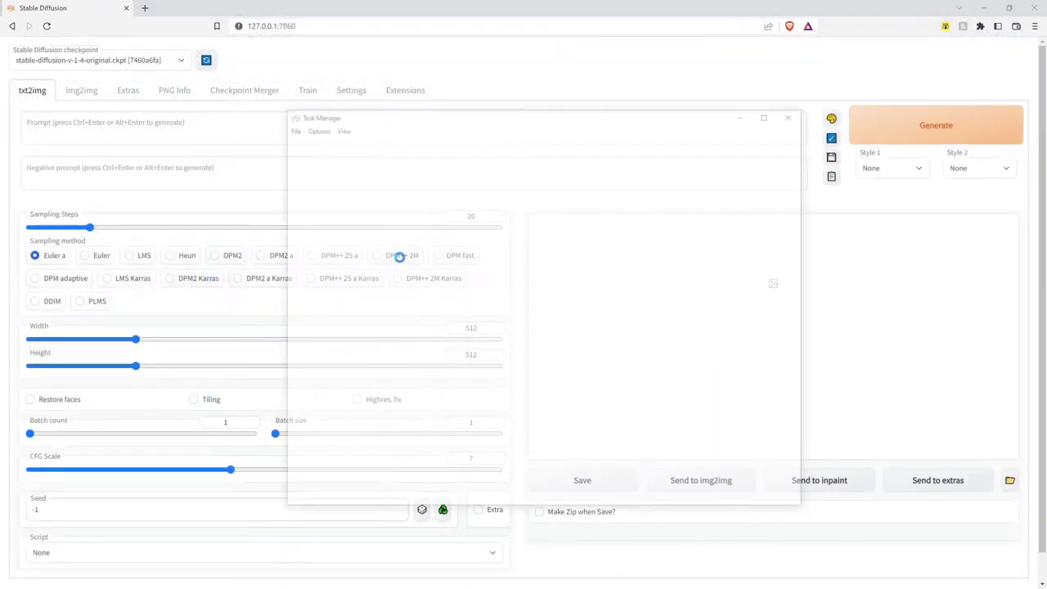
{"action": "left_click", "coordinate": [337, 140]}
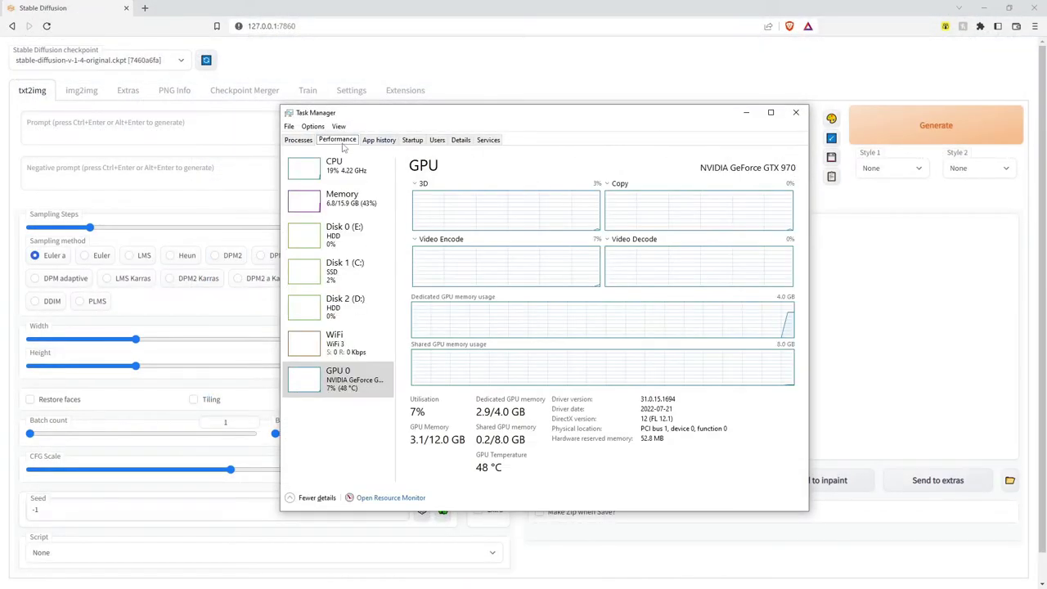
{"action": "left_click", "coordinate": [372, 211]}
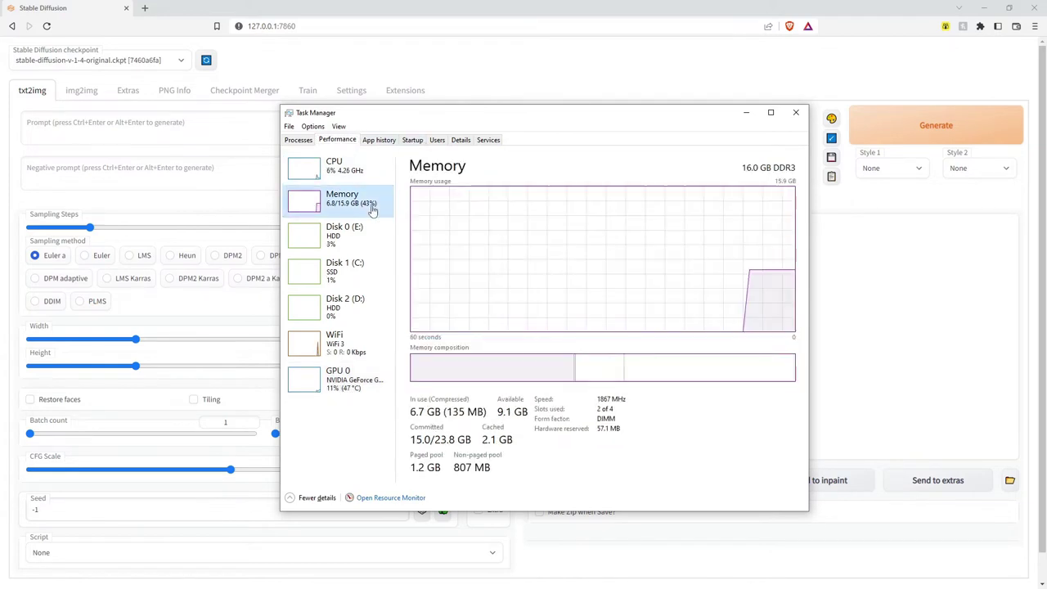
{"action": "left_click", "coordinate": [367, 394]}
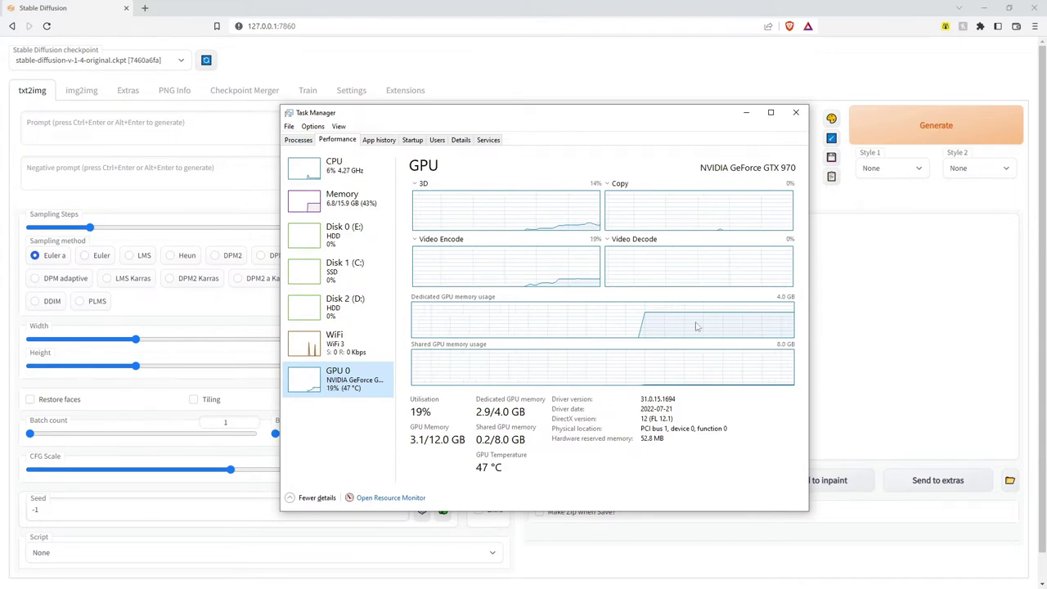
{"action": "left_click", "coordinate": [552, 74]}
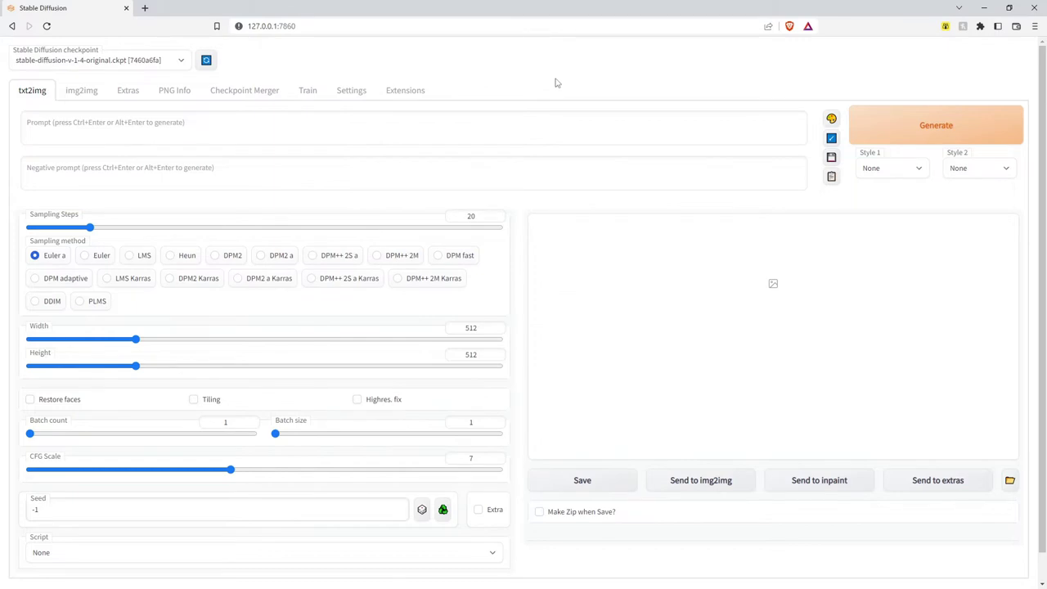
Begin the image prompt with "A frozen lake in winter surrounded by a pine tree forest, snow"
{"action": "left_click", "coordinate": [147, 121]}
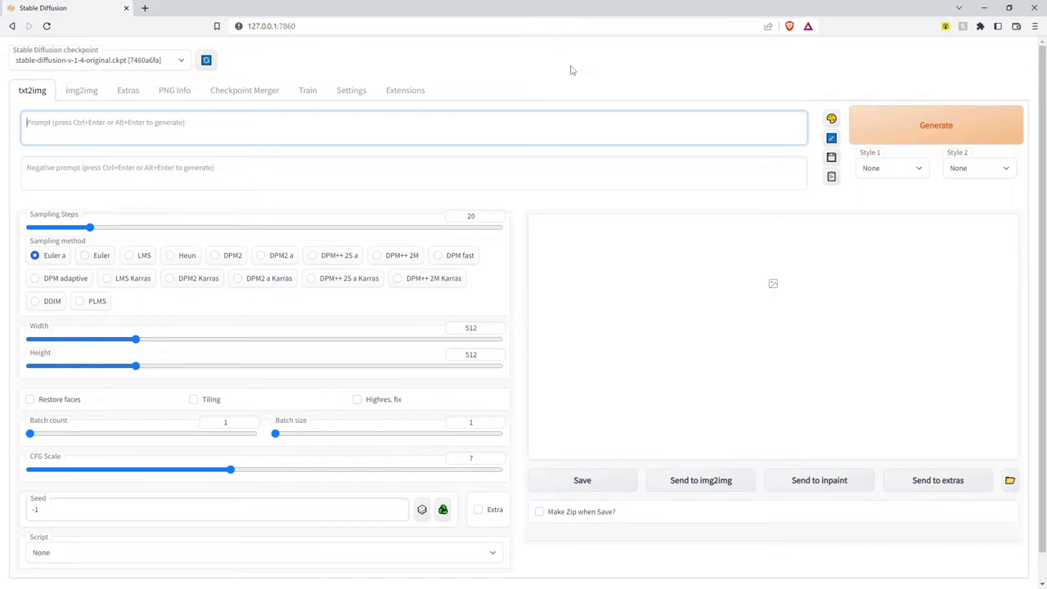
{"action": "type", "text": "FA"}
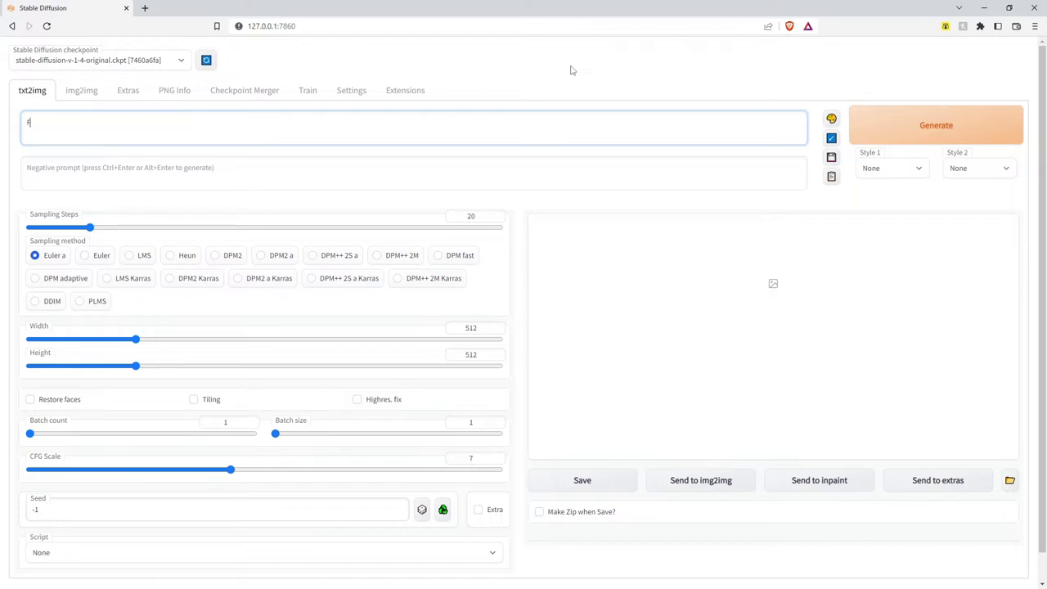
{"action": "key", "text": "BackSpace"}
{"action": "type", "text": "A"}
{"action": "key", "text": "BackSpace"}
{"action": "key", "text": "BackSpace"}
{"action": "type", "text": "A frozen lake in winter surrounded by"}
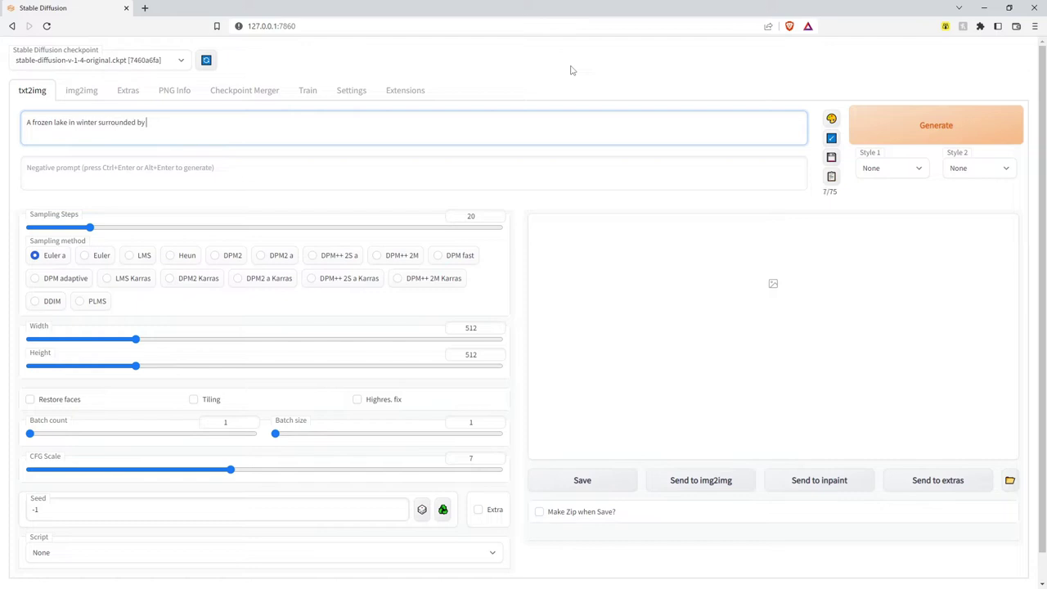
{"action": "type", "text": " pine"}
{"action": "key", "text": "BackSpace"}
{"action": "key", "text": "BackSpace"}
{"action": "key", "text": "BackSpace"}
{"action": "key", "text": "BackSpace"}
{"action": "key", "text": "BackSpace"}
{"action": "type", "text": "a pine tree forest, snow"}
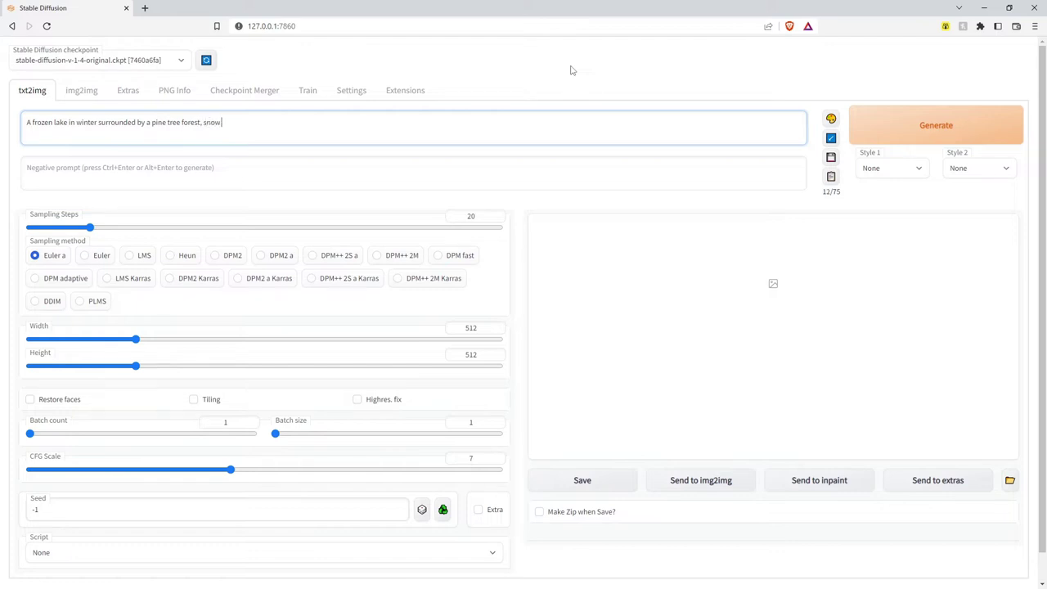
Continue the prompt after "snow" with "capped mountains in the distance, overcast grey clouds, scenic, panoramic"
{"action": "type", "text": " capped mountains int he"}
{"action": "key", "text": "BackSpace"}
{"action": "key", "text": "BackSpace"}
{"action": "key", "text": "BackSpace"}
{"action": "key", "text": "BackSpace"}
{"action": "type", "text": "the distance, ove"}
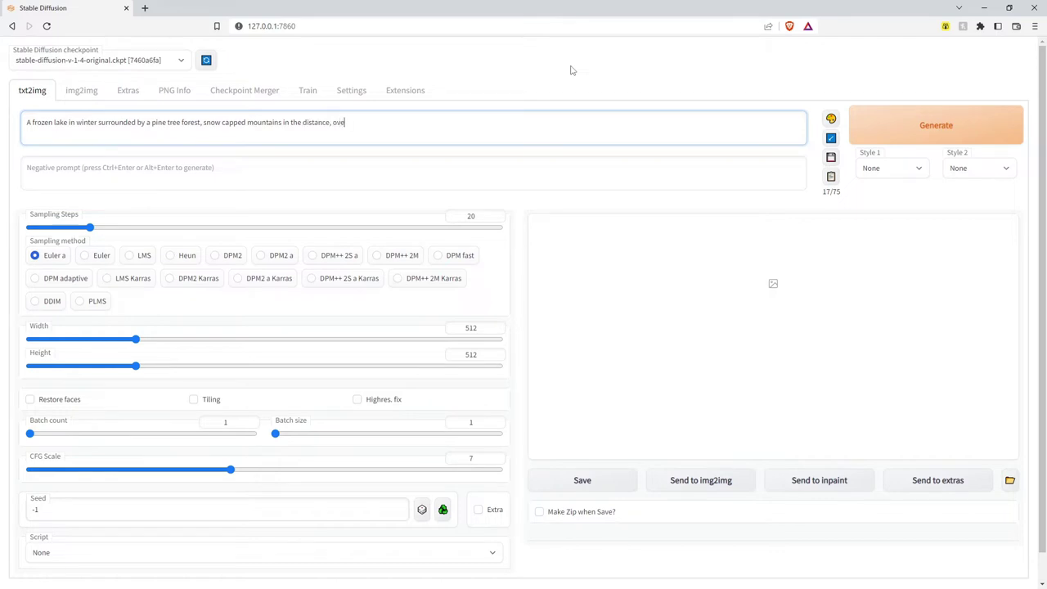
{"action": "type", "text": "rcast greyt"}
{"action": "key", "text": "BackSpace"}
{"action": "type", "text": "clouds,, scen"}
{"action": "type", "text": ", panoramic"}
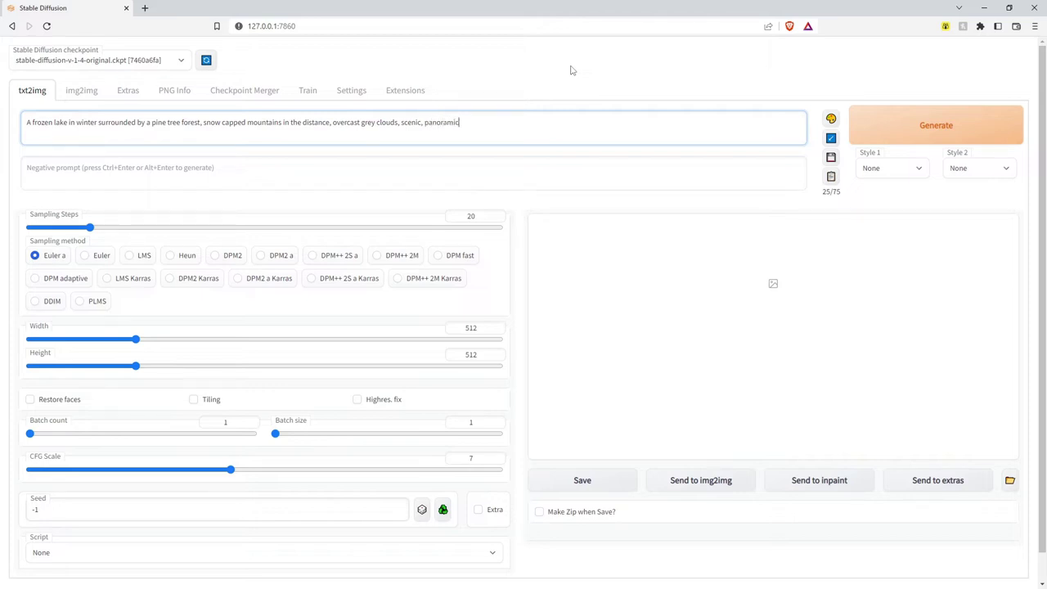
{"action": "key", "text": "BackSpace"}
{"action": "key", "text": "BackSpace"}
{"action": "type", "text": "amic"}
Generate the images with the Euler a sampling method, 15 sampling steps and a batch count of 6
{"action": "left_click", "coordinate": [57, 260]}
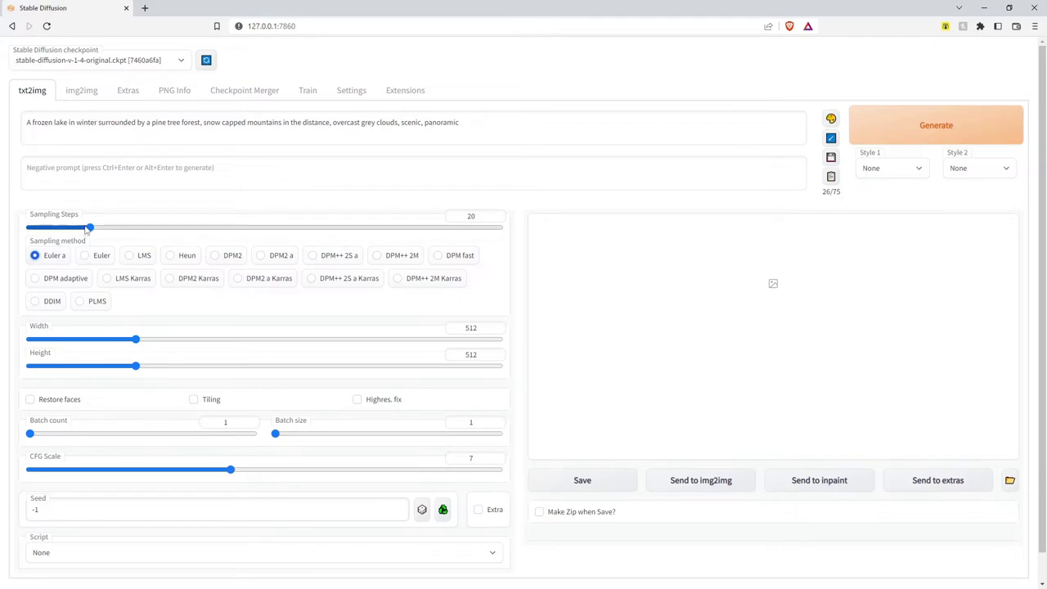
{"action": "mouse_move", "coordinate": [90, 228]}
{"action": "left_mouse_down"}
{"action": "mouse_move", "coordinate": [65, 231]}
{"action": "mouse_move", "coordinate": [75, 231]}
{"action": "left_mouse_up"}
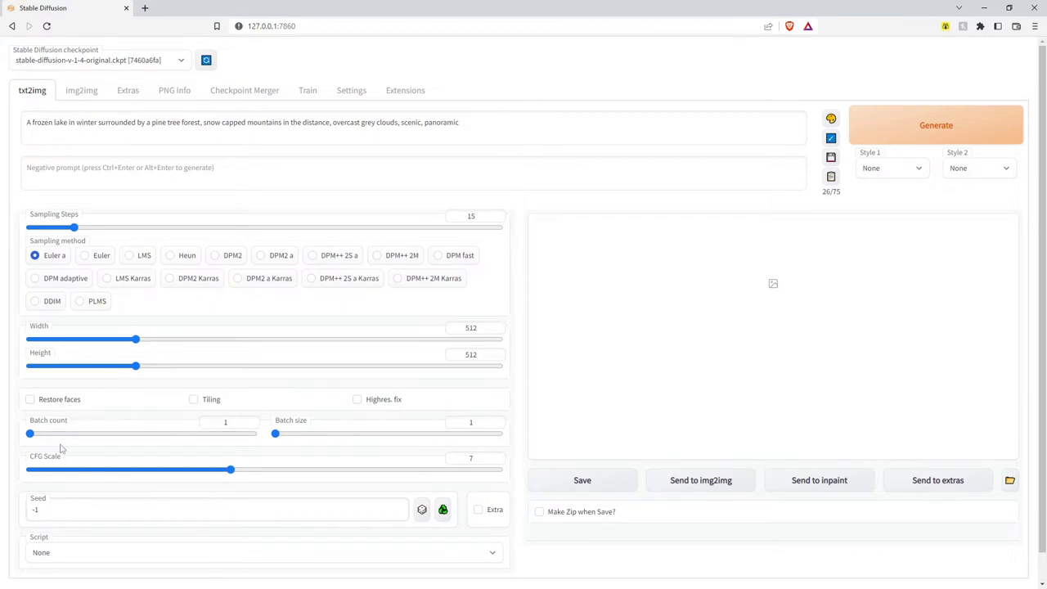
{"action": "left_click_drag", "start_coordinate": [31, 433], "coordinate": [107, 439]}
{"action": "left_click", "coordinate": [927, 146]}
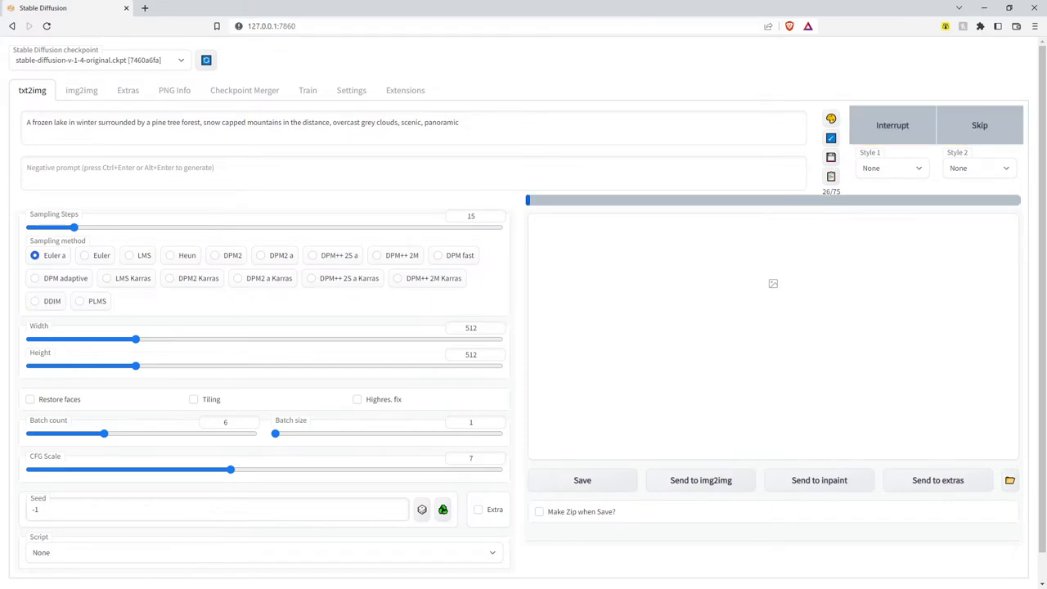
Monitor the generation progress in the command prompt window and the GPU load in Task Manager, then return to the browser
{"action": "key", "text": "alt+Tab"}
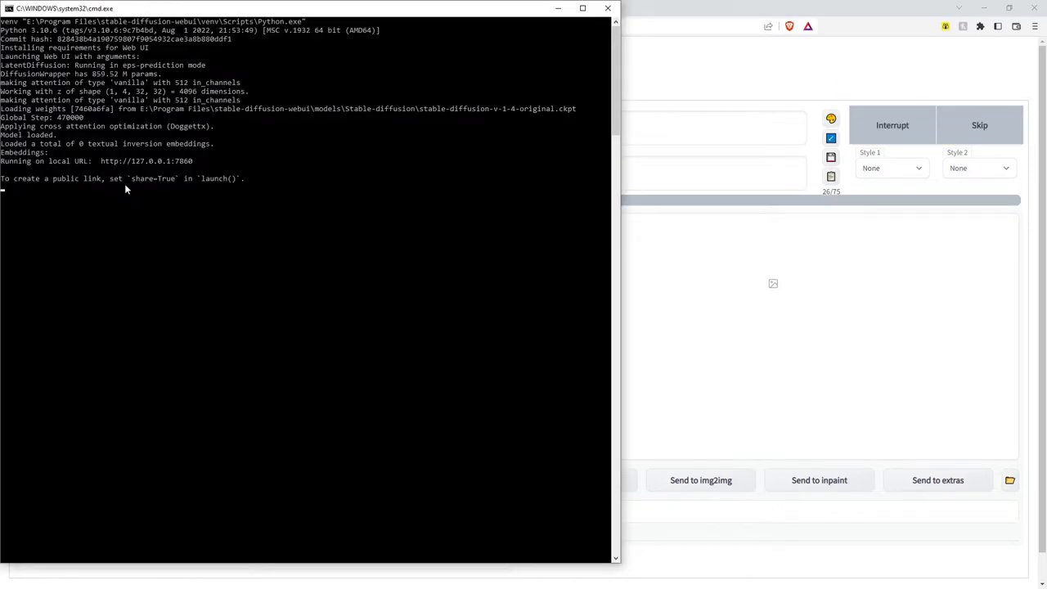
{"action": "key", "text": "ctrl+shift+Escape"}
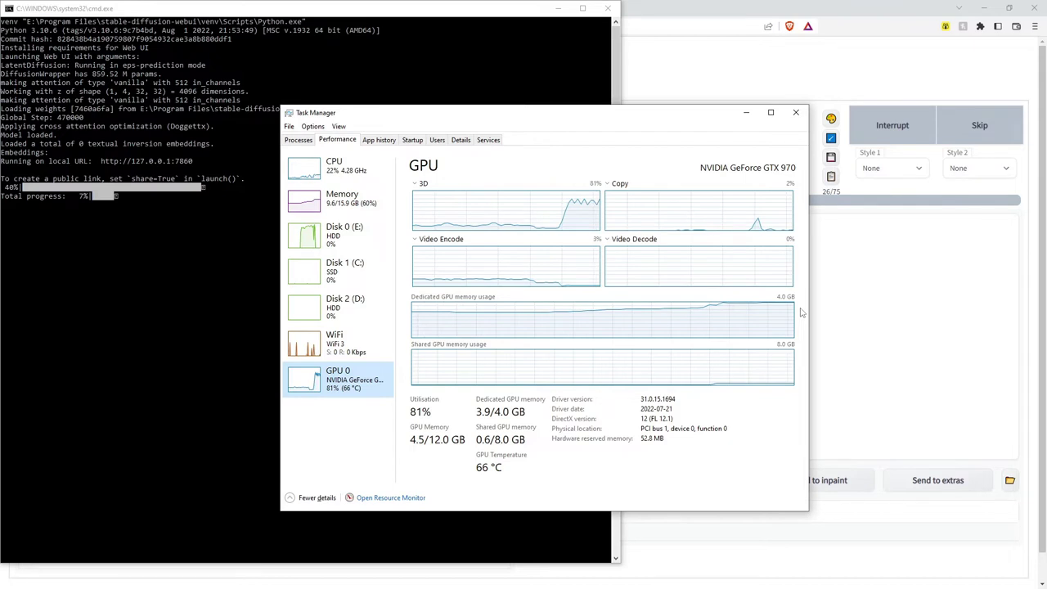
{"action": "key", "text": "alt+Tab"}
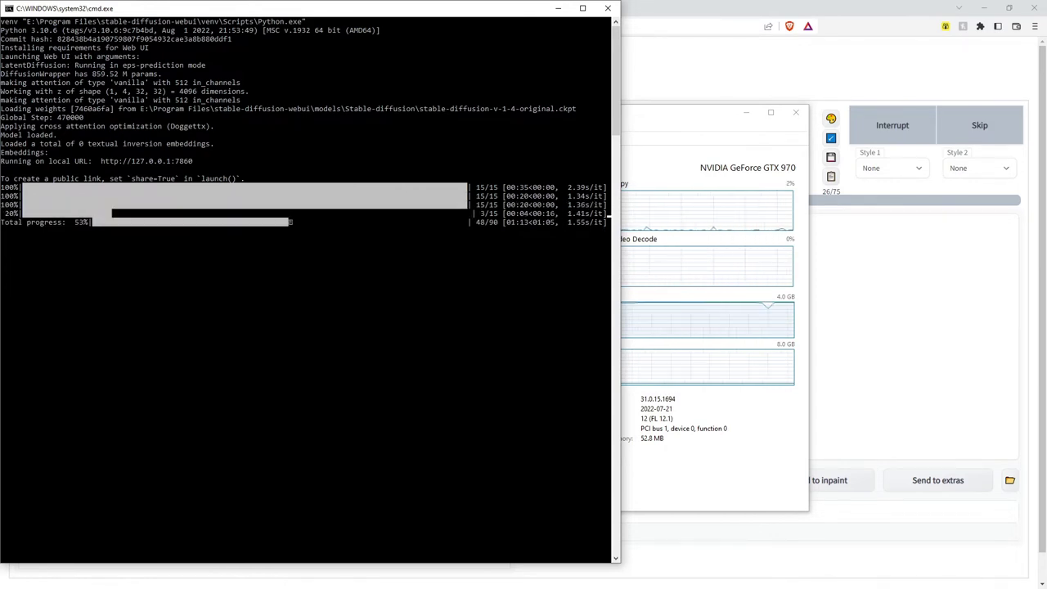
{"action": "key", "text": "alt+F4"}
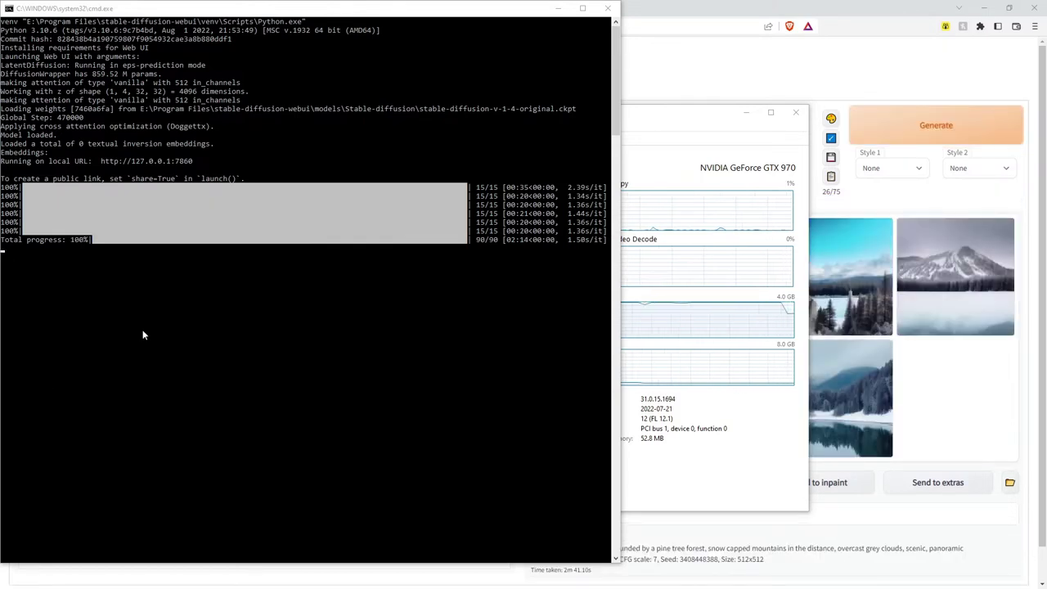
{"action": "key", "text": "alt+Tab"}
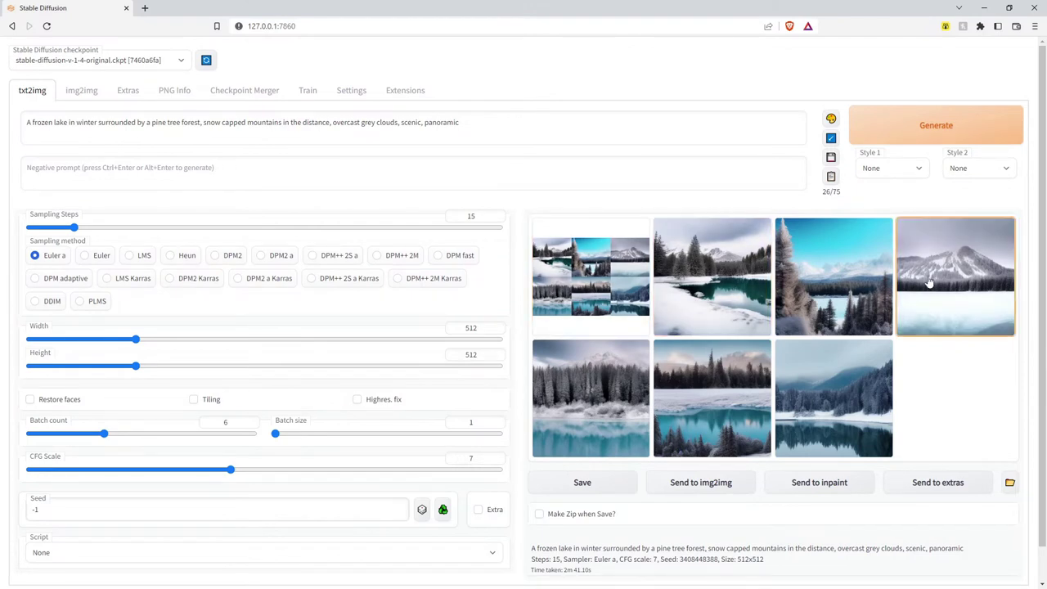
Examine the generated lake images in the results gallery and view the combined grid at full size
{"action": "left_click", "coordinate": [599, 281]}
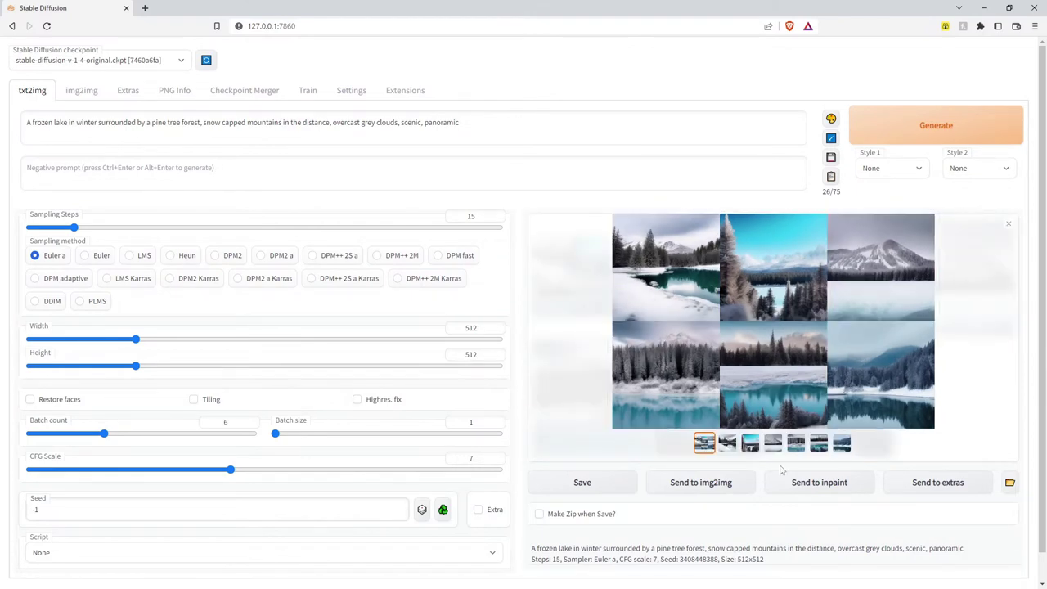
{"action": "left_click", "coordinate": [730, 446]}
{"action": "left_click", "coordinate": [704, 443]}
{"action": "left_click", "coordinate": [710, 302]}
{"action": "scroll", "coordinate": [828, 288], "scroll_direction": "down", "scroll_amount": 1}
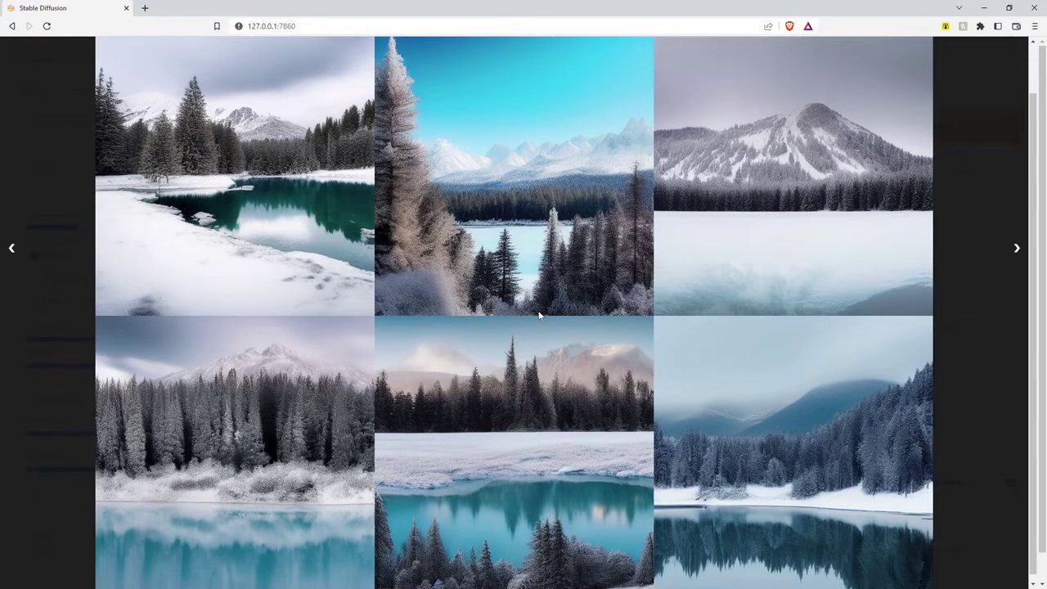
{"action": "scroll", "coordinate": [538, 314], "scroll_direction": "up", "scroll_amount": 1}
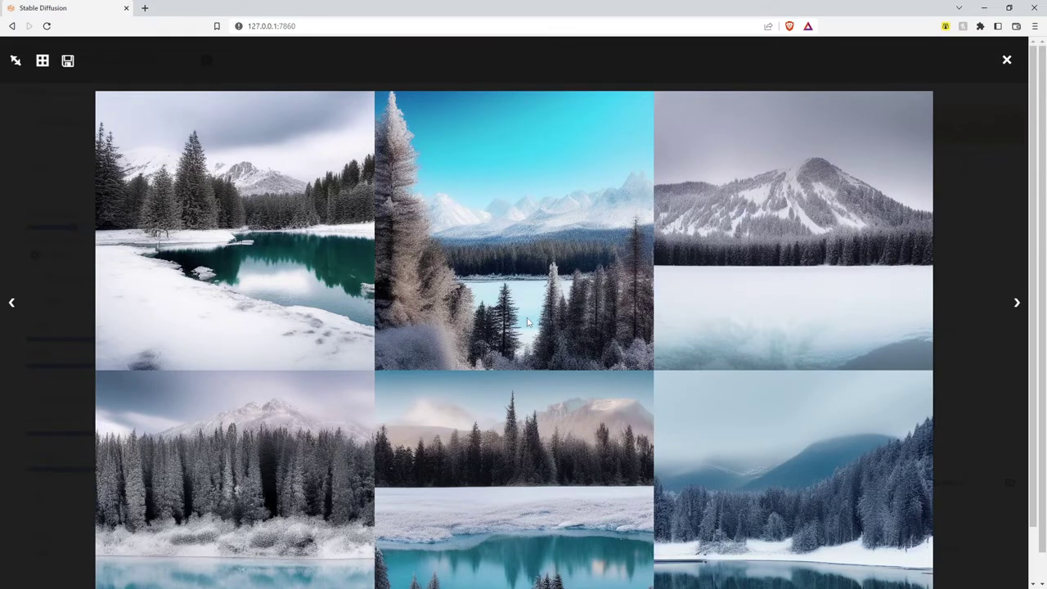
{"action": "scroll", "coordinate": [520, 426], "scroll_direction": "down", "scroll_amount": 1}
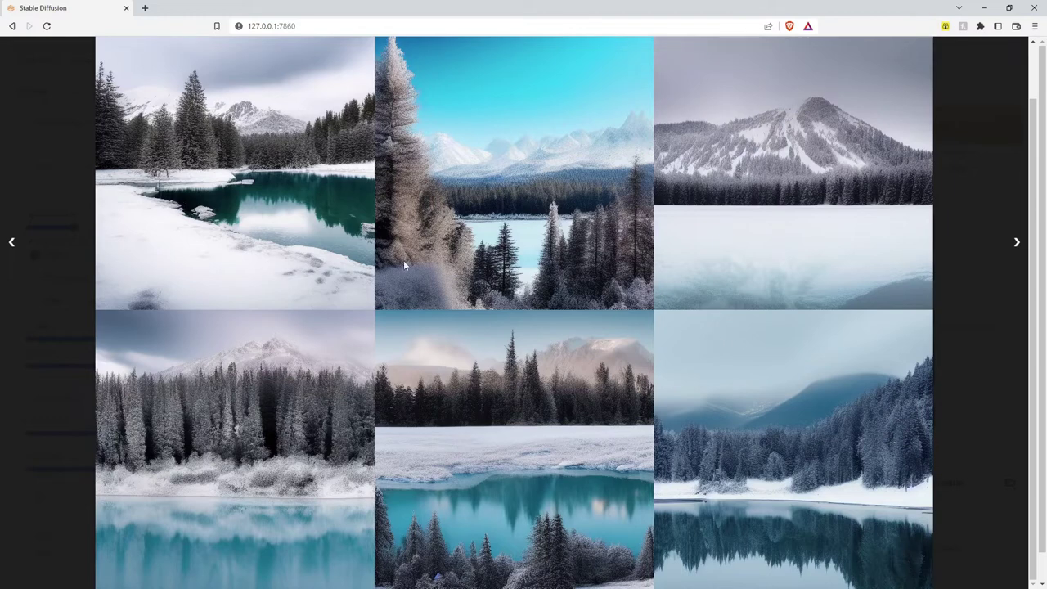
{"action": "left_click", "coordinate": [375, 237]}
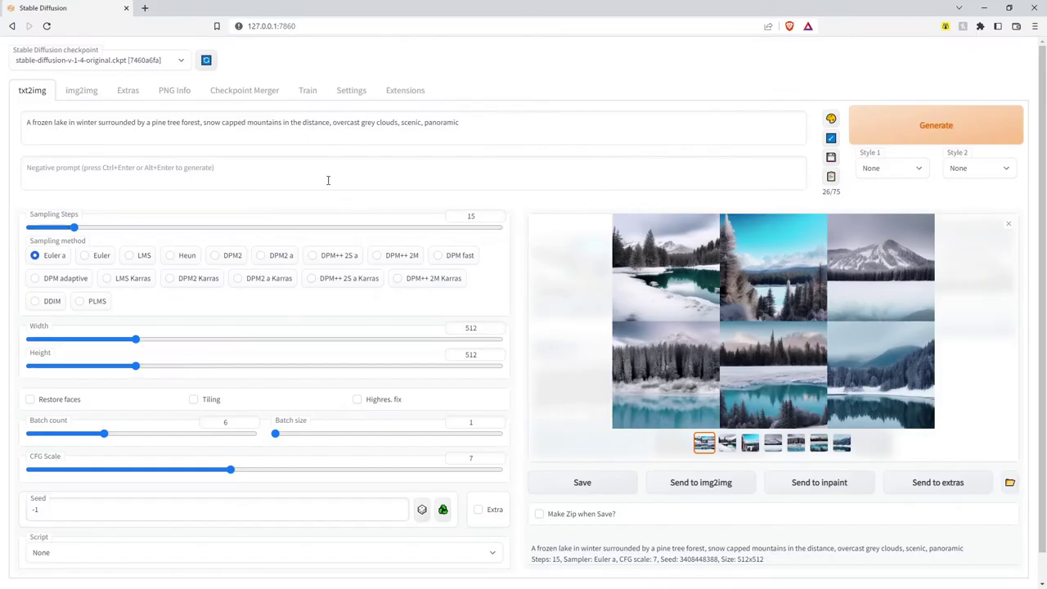
Replace "in winter" after "A frozen lake" in the prompt with "in a valley"
{"action": "left_click", "coordinate": [50, 123]}
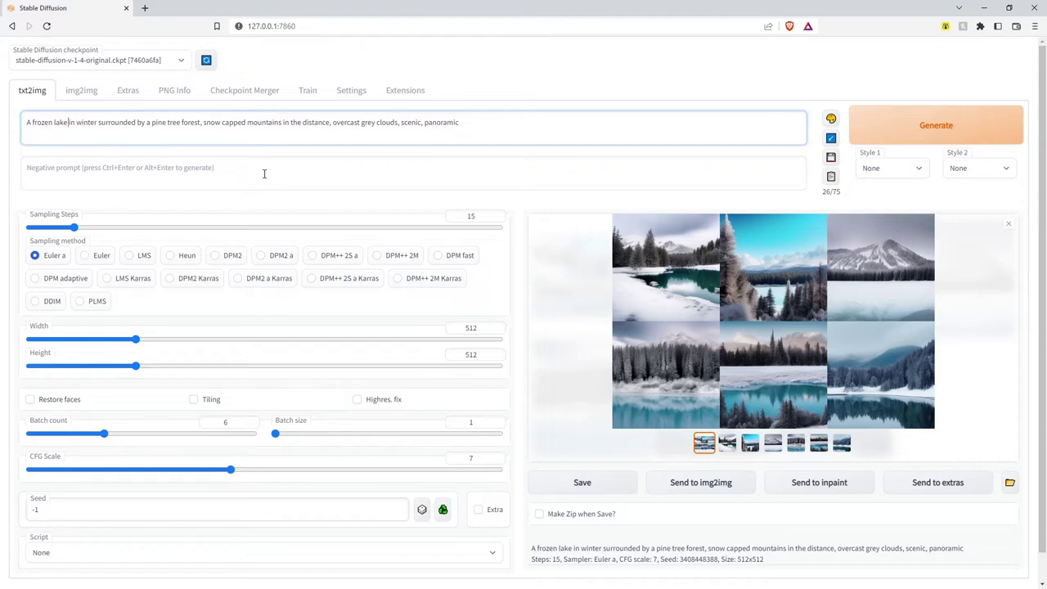
{"action": "type", "text": "in a"}
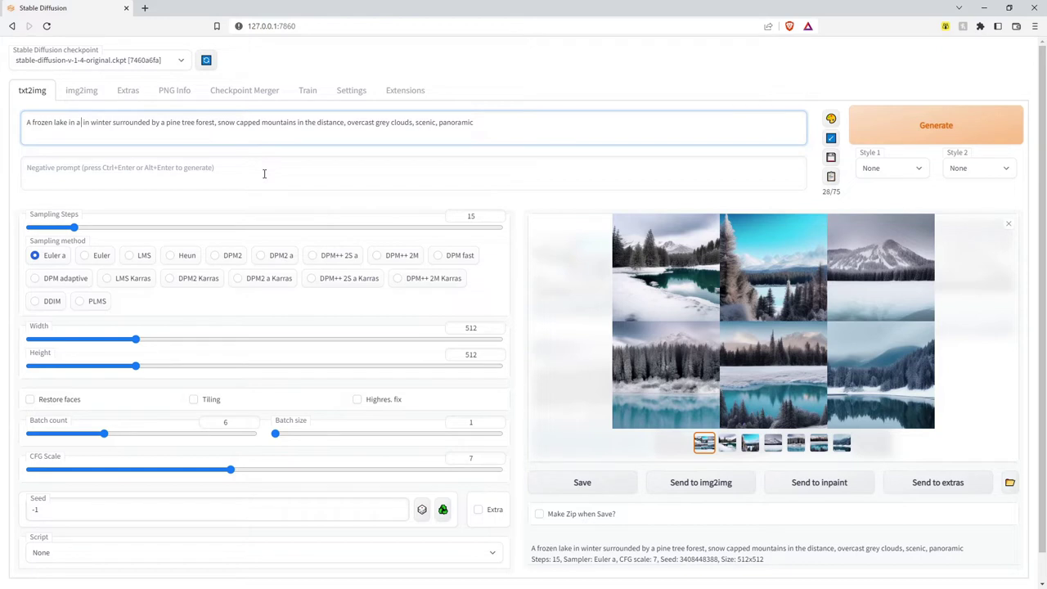
{"action": "type", "text": " v"}
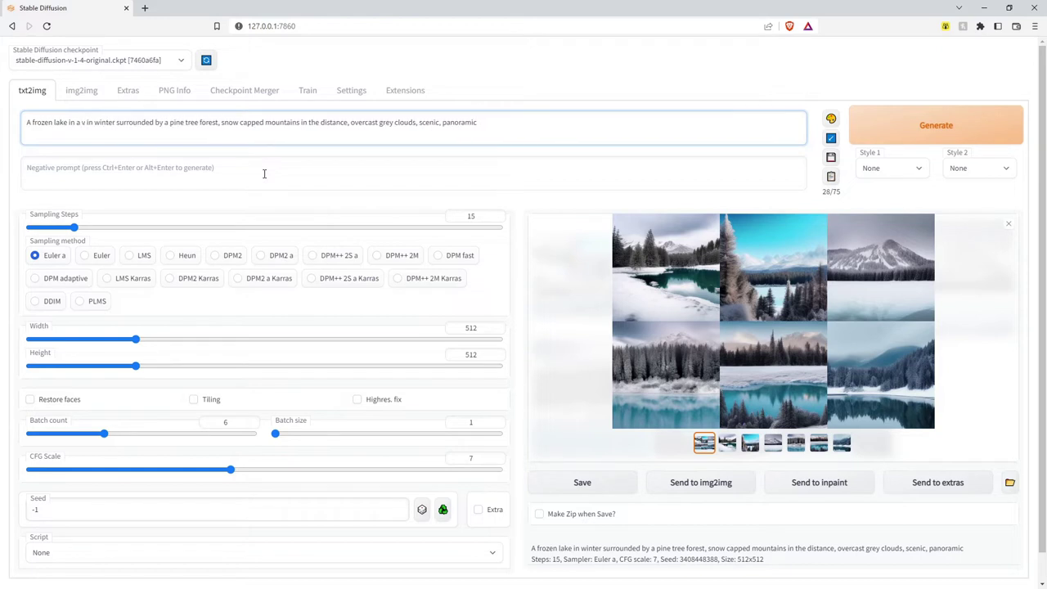
{"action": "type", "text": "alley"}
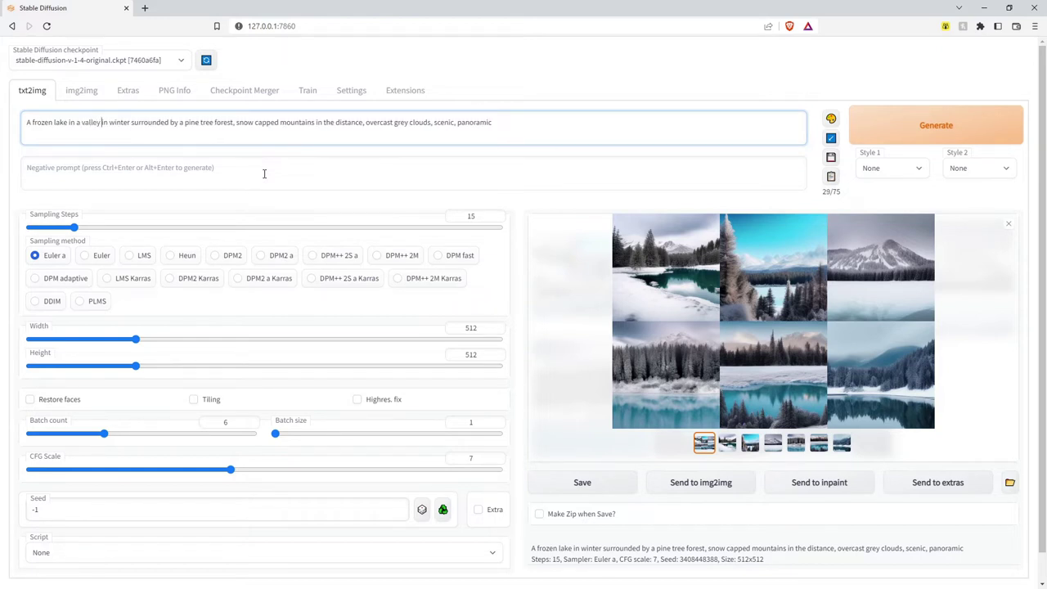
{"action": "key", "text": "ctrl+shift+Right"}
{"action": "key", "text": "ctrl+shift+Right"}
{"action": "key", "text": "BackSpace"}
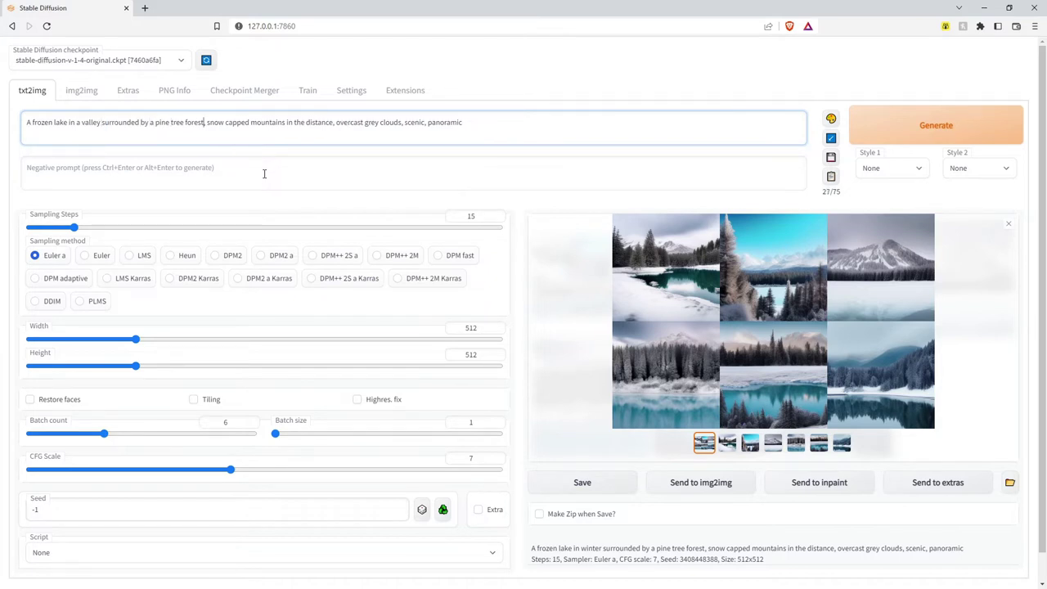
Append ", winter, snow, ice" to the end of the prompt
{"action": "key", "text": "ctrl+Right"}
{"action": "key", "text": "ctrl+Right"}
{"action": "type", "text": ", winter, snow, ice"}
Preview the last generated image in the results gallery
{"action": "left_click", "coordinate": [718, 371]}
{"action": "left_click", "coordinate": [822, 477]}
{"action": "left_click", "coordinate": [842, 442]}
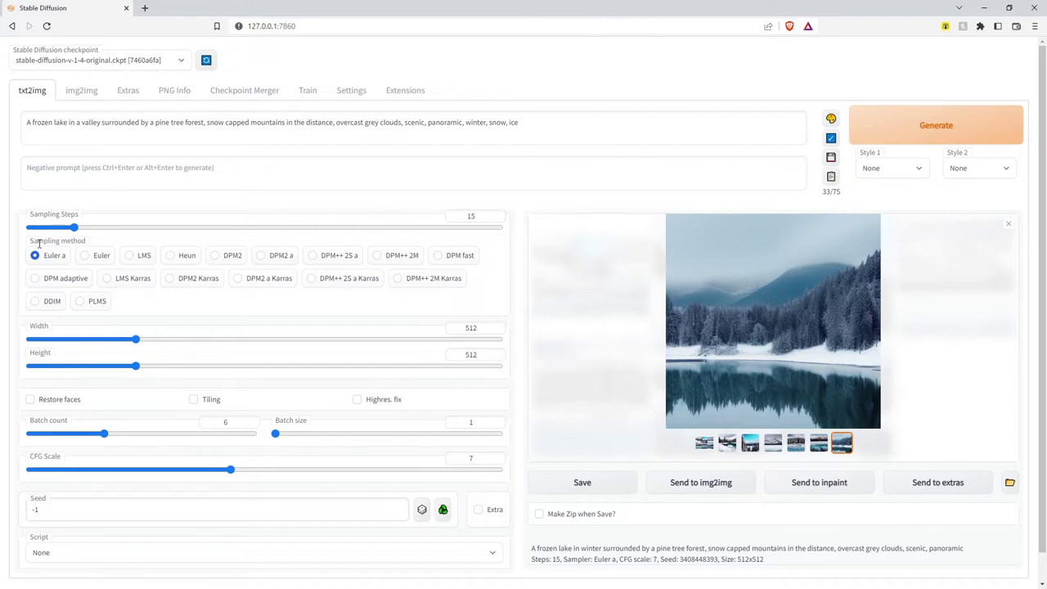
Set the sampling steps to 10 and generate a new batch of images from the revised prompt
{"action": "left_click_drag", "start_coordinate": [73, 228], "coordinate": [58, 231]}
{"action": "left_click", "coordinate": [894, 127]}
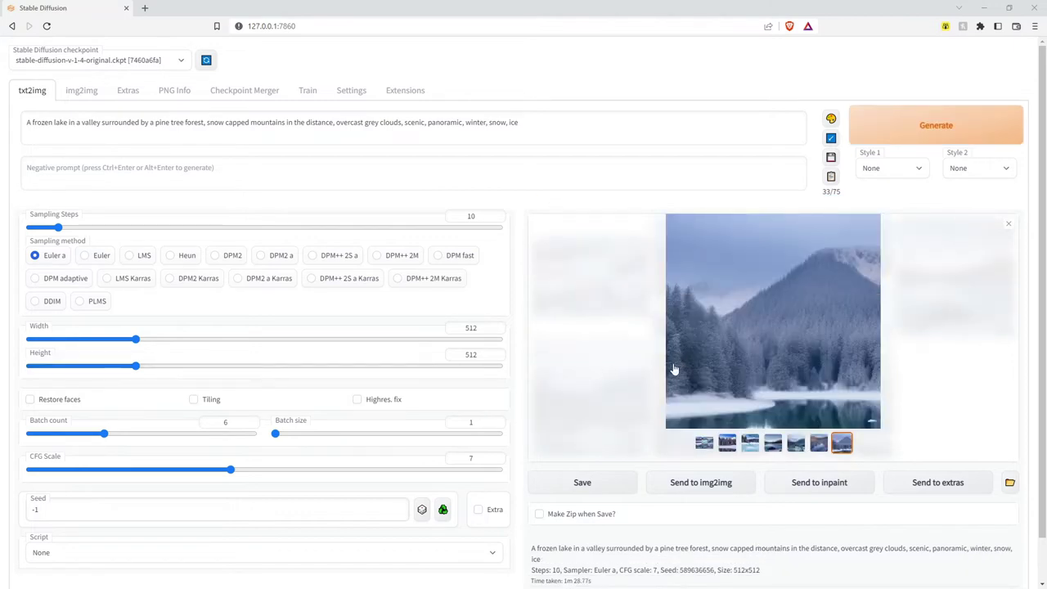
Examine the new results at full size, from the combined grid through the individual lake images, ending on the small teal lake below misty mountains
{"action": "left_click", "coordinate": [704, 442]}
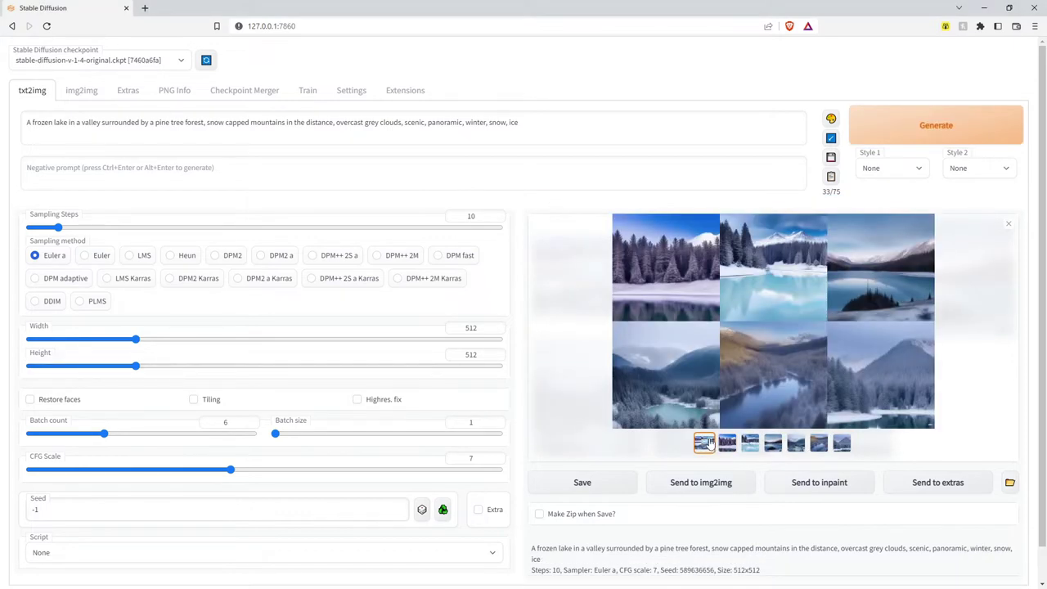
{"action": "left_click", "coordinate": [827, 381]}
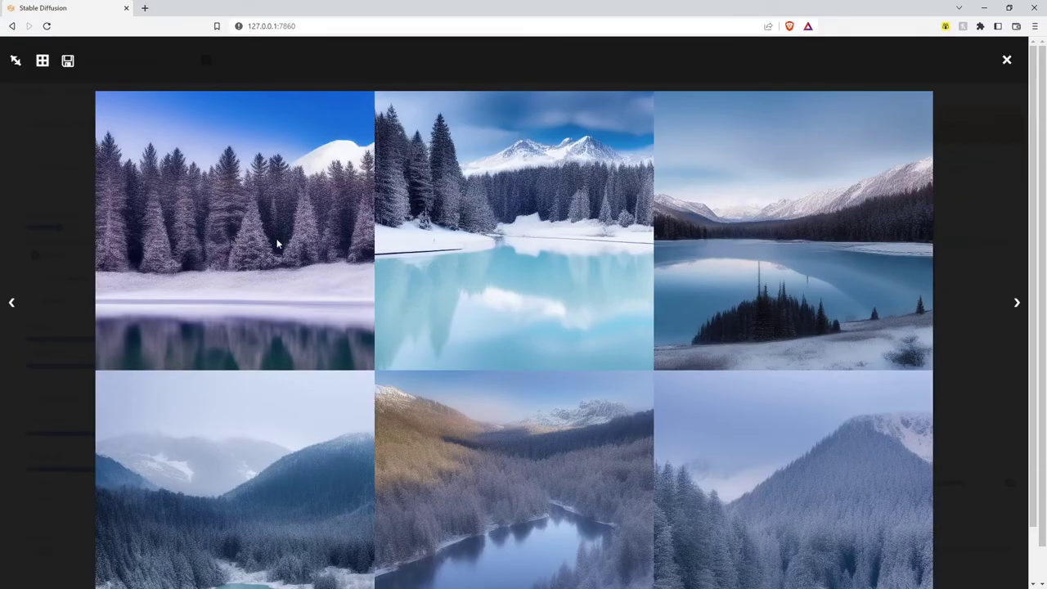
{"action": "left_click", "coordinate": [1017, 305]}
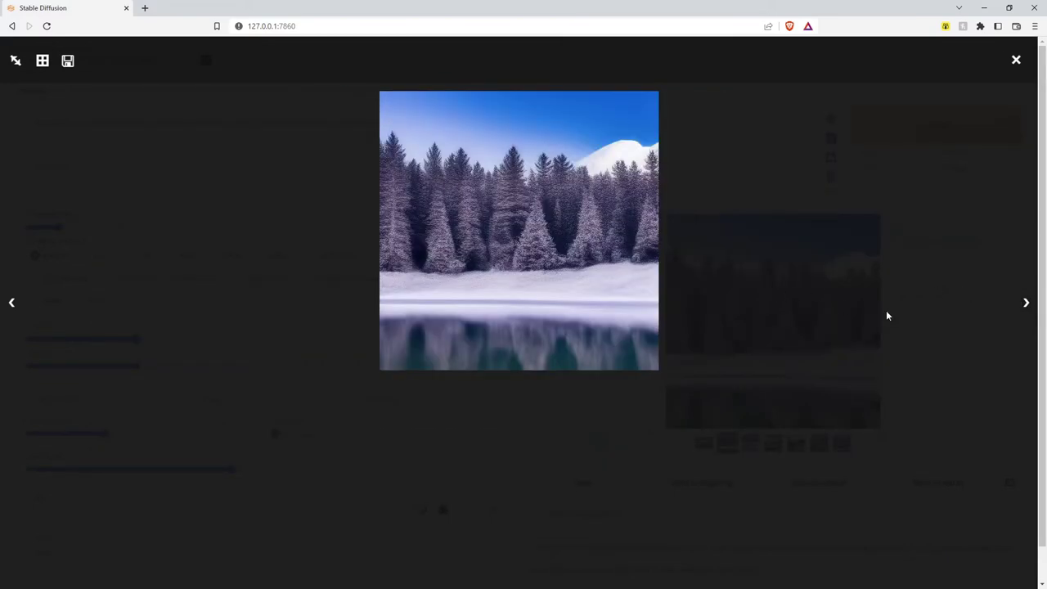
{"action": "key", "text": "Right"}
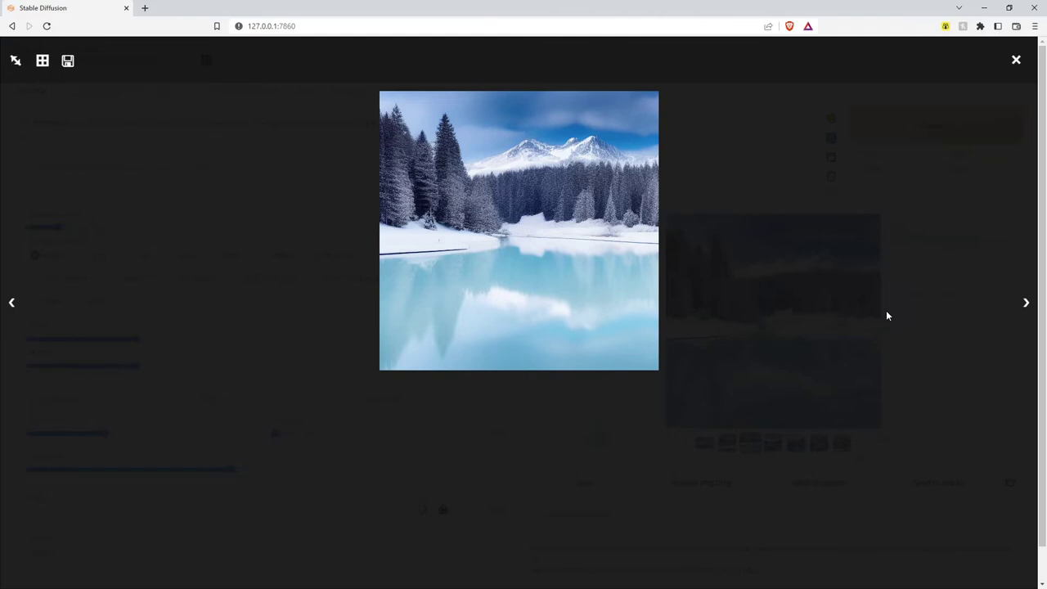
{"action": "key", "text": "Right"}
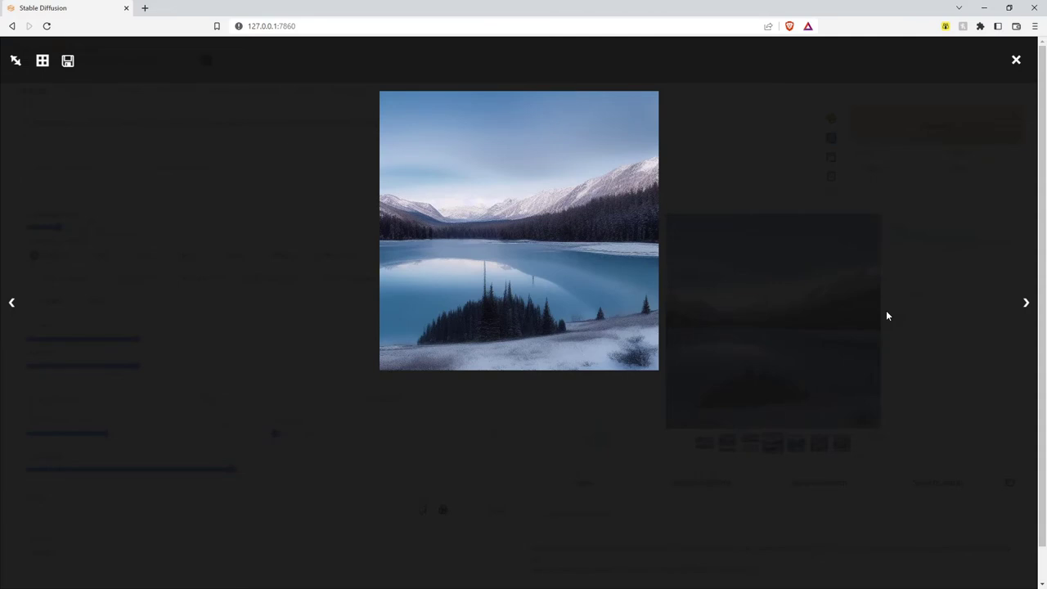
{"action": "key", "text": "Right"}
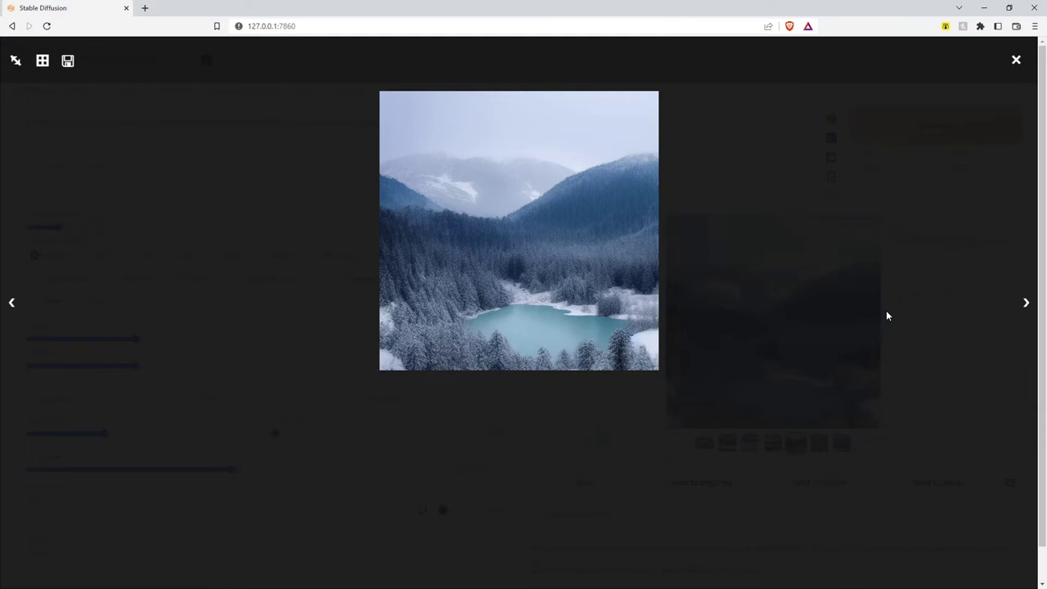
{"action": "key", "text": "Right"}
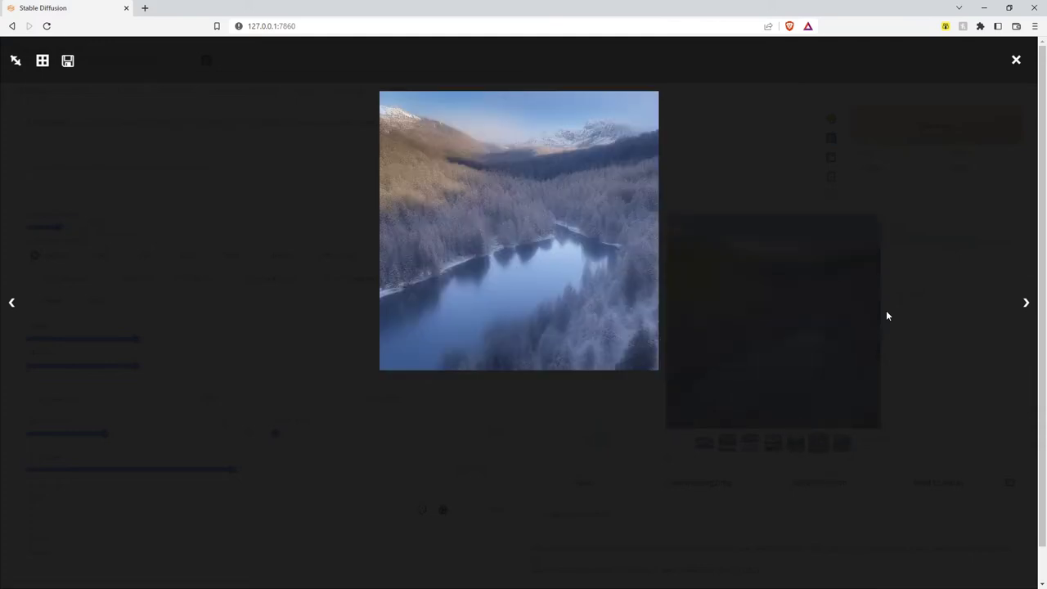
{"action": "key", "text": "Right"}
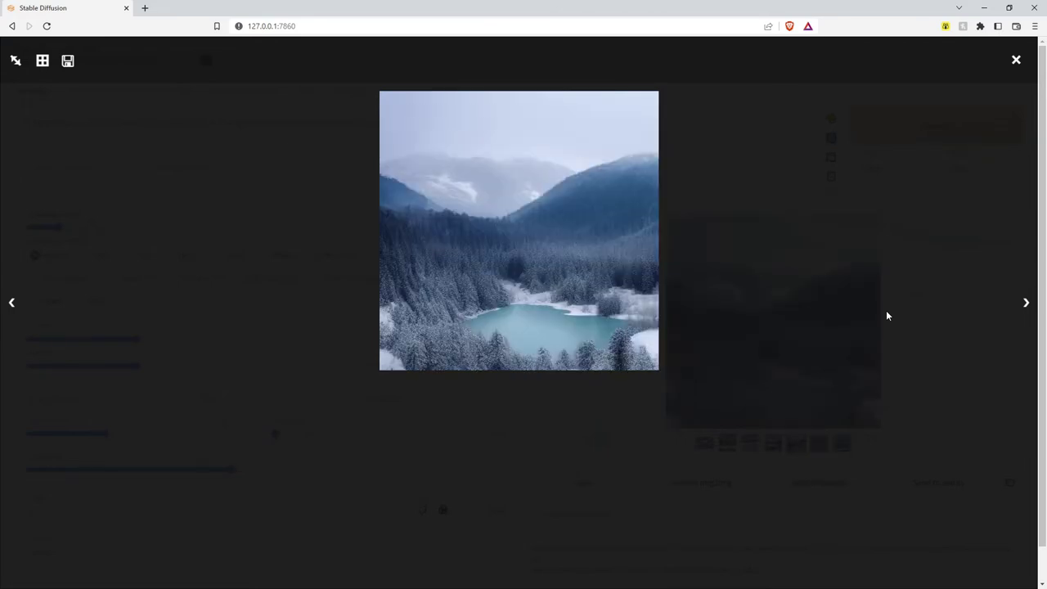
{"action": "key", "text": "Left"}
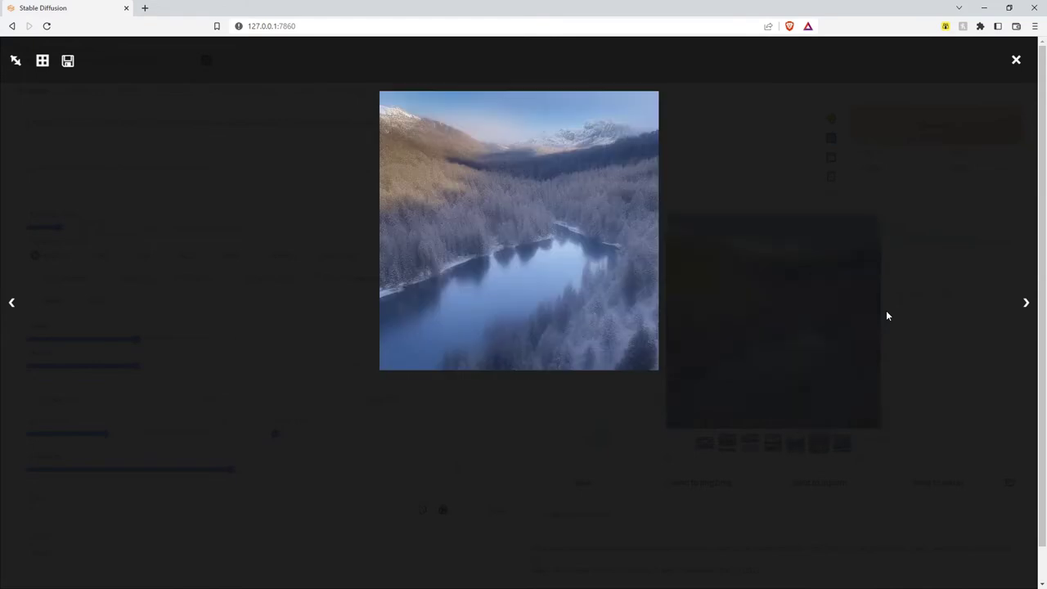
{"action": "key", "text": "Escape"}
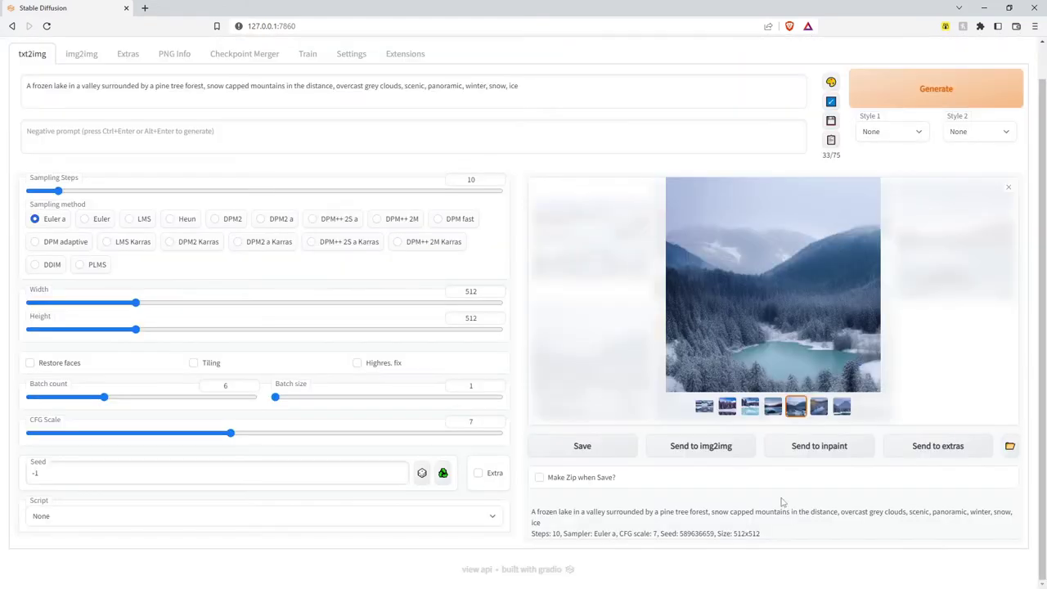
Send the selected image of the small teal lake to img2img and check the prompt carried over with it
{"action": "left_click", "coordinate": [702, 447]}
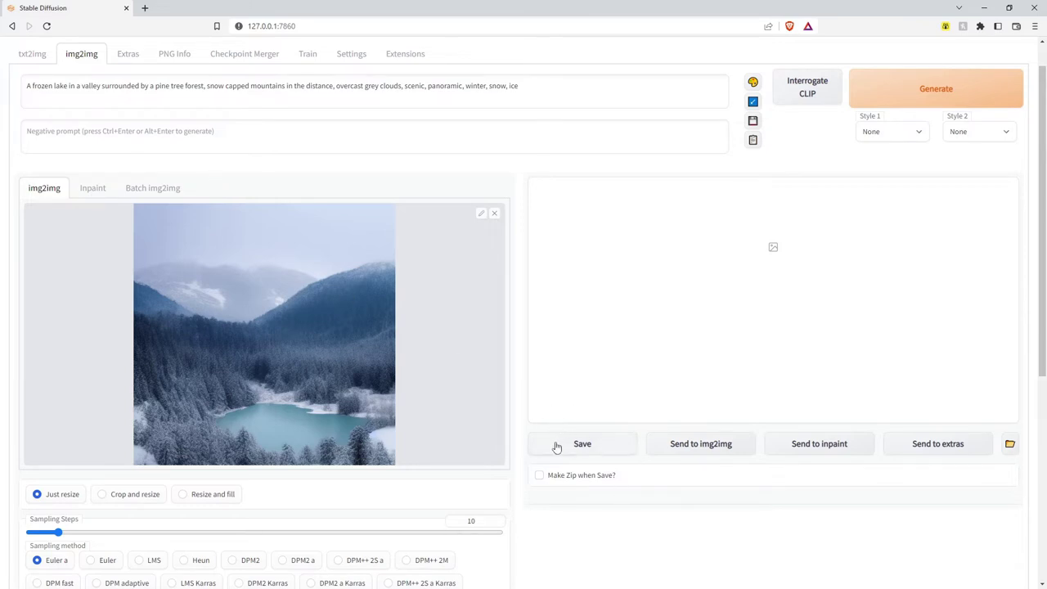
{"action": "left_click", "coordinate": [582, 85]}
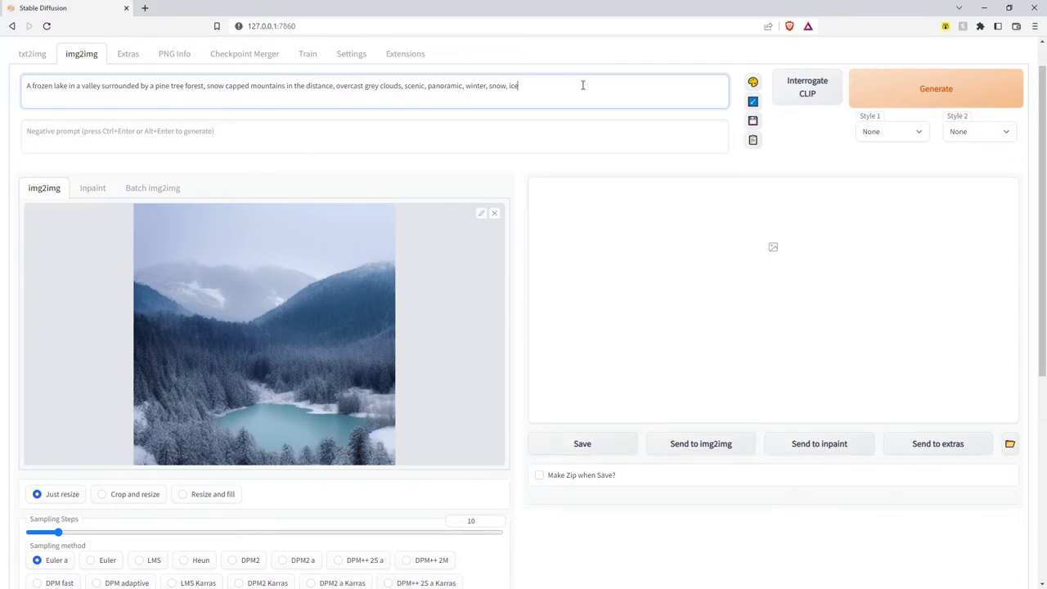
{"action": "key", "text": "ctrl+a"}
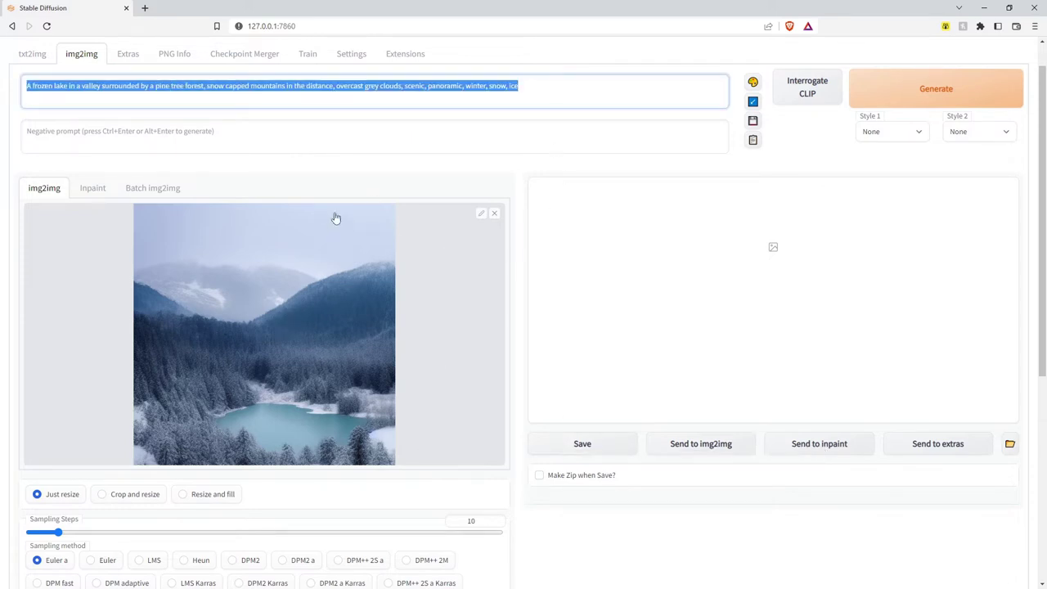
{"action": "left_click", "coordinate": [336, 173]}
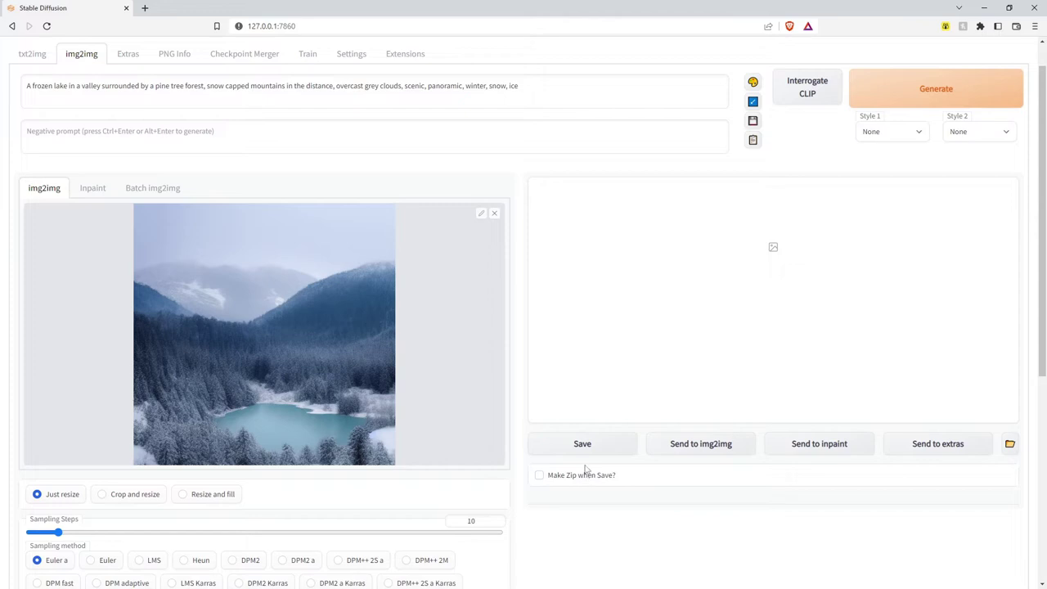
Set the img2img sampling method to Euler with 40 sampling steps and a batch count of 4
{"action": "scroll", "coordinate": [589, 473], "scroll_direction": "down", "scroll_amount": 3}
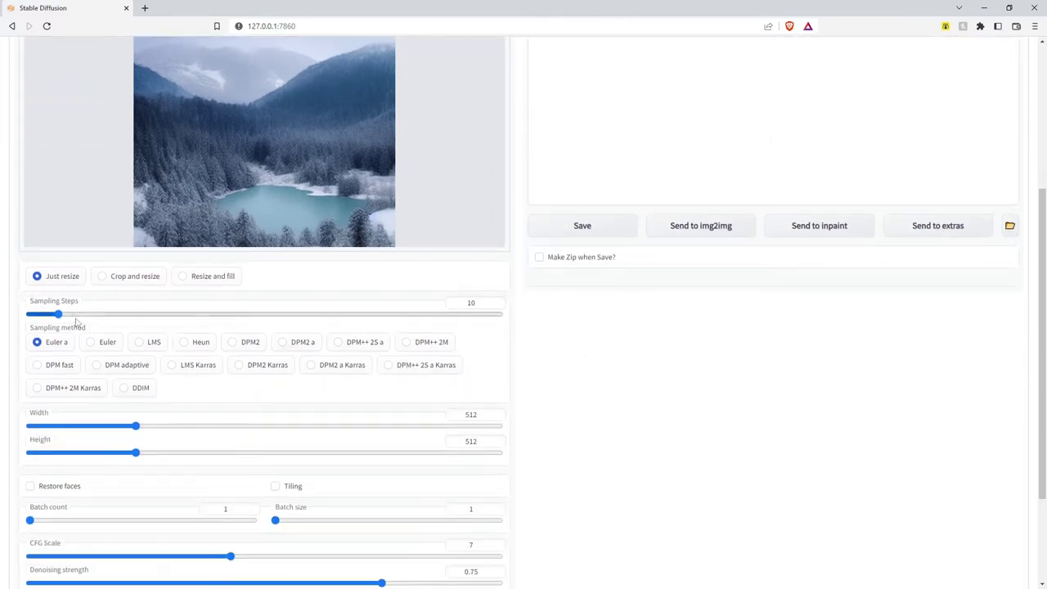
{"action": "left_click", "coordinate": [103, 343]}
{"action": "left_click_drag", "start_coordinate": [58, 317], "coordinate": [154, 319]}
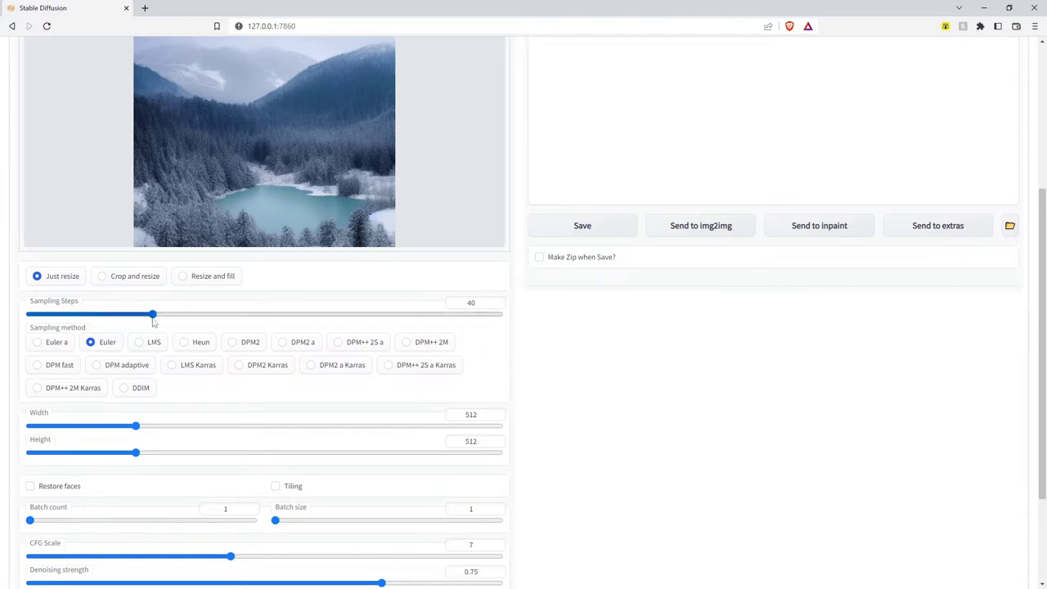
{"action": "scroll", "coordinate": [554, 401], "scroll_direction": "down", "scroll_amount": 3}
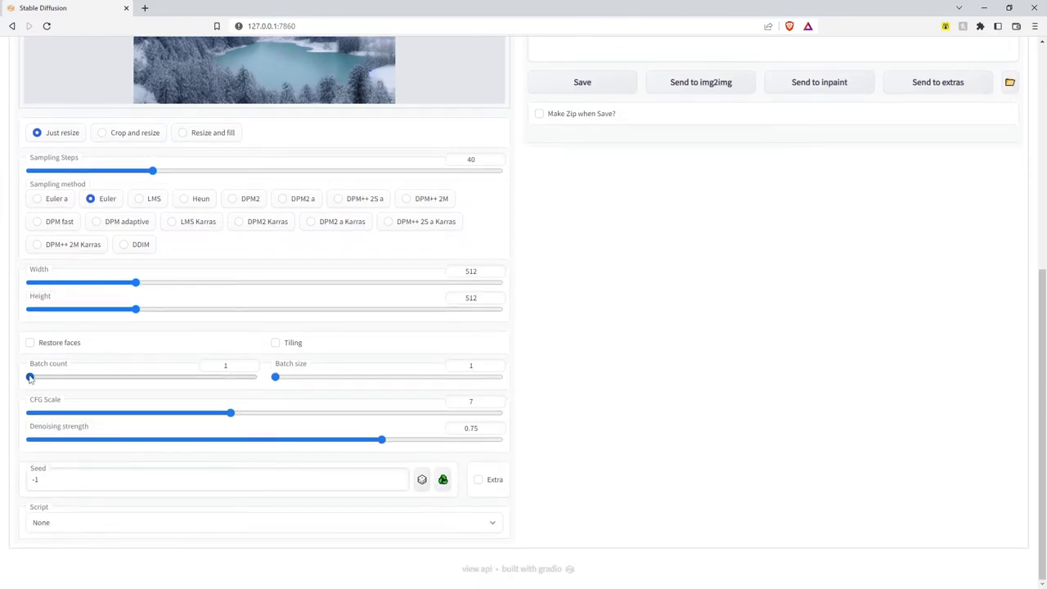
{"action": "left_click_drag", "start_coordinate": [30, 376], "coordinate": [76, 378]}
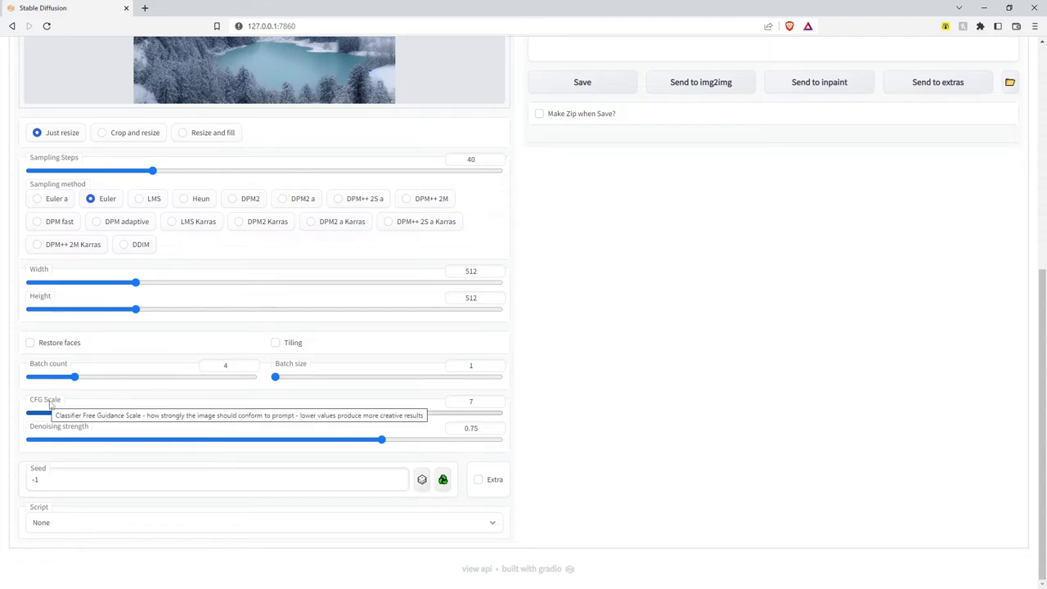
Set the CFG scale to 10 and the denoising strength to 0.6
{"action": "left_click_drag", "start_coordinate": [232, 414], "coordinate": [331, 415]}
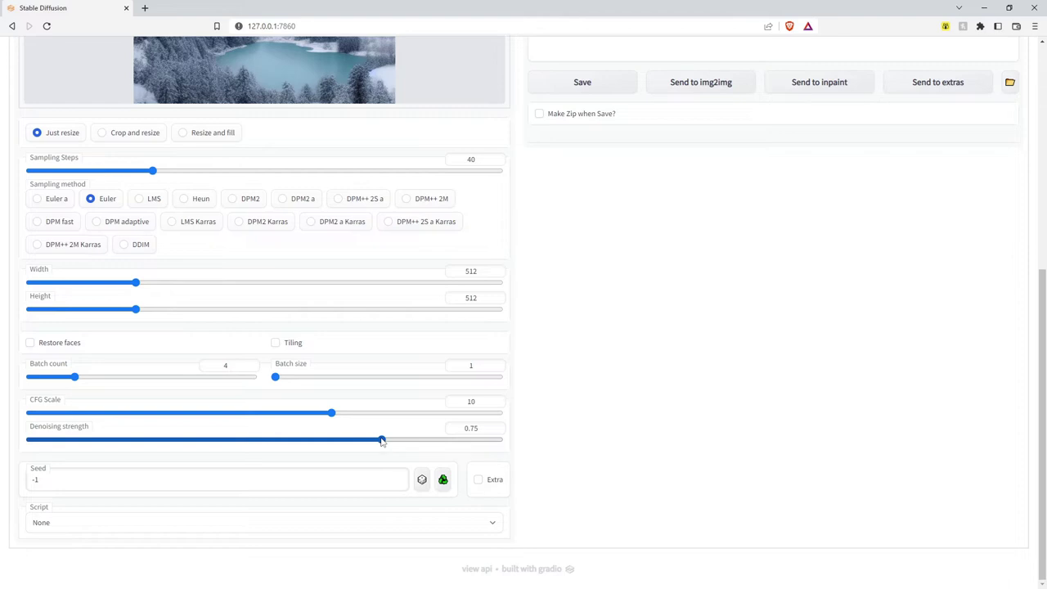
{"action": "left_click_drag", "start_coordinate": [381, 441], "coordinate": [265, 442]}
{"action": "scroll", "coordinate": [589, 417], "scroll_direction": "up", "scroll_amount": 2}
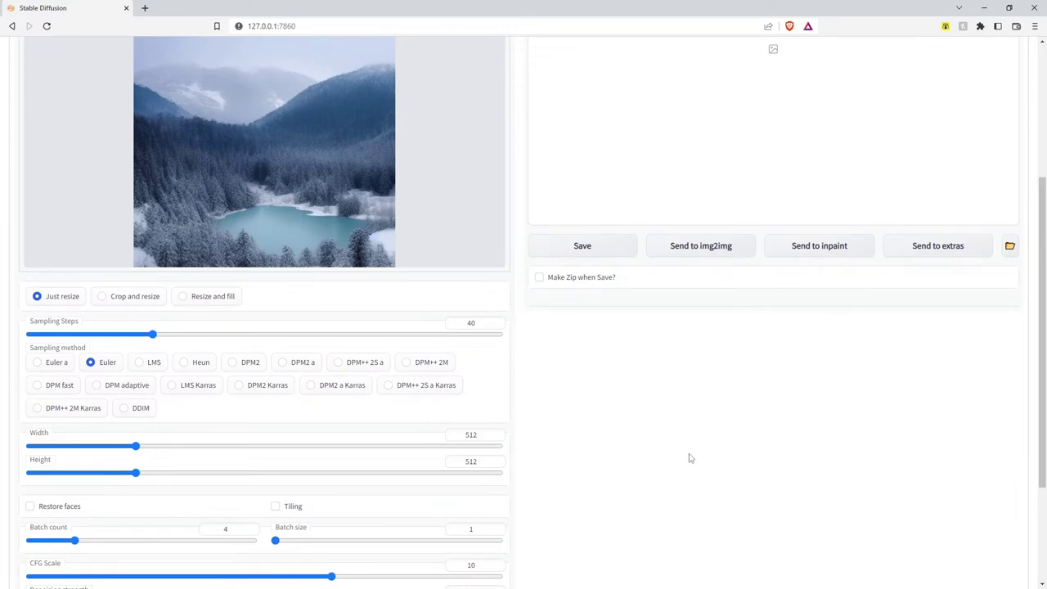
{"action": "scroll", "coordinate": [689, 458], "scroll_direction": "down", "scroll_amount": 2}
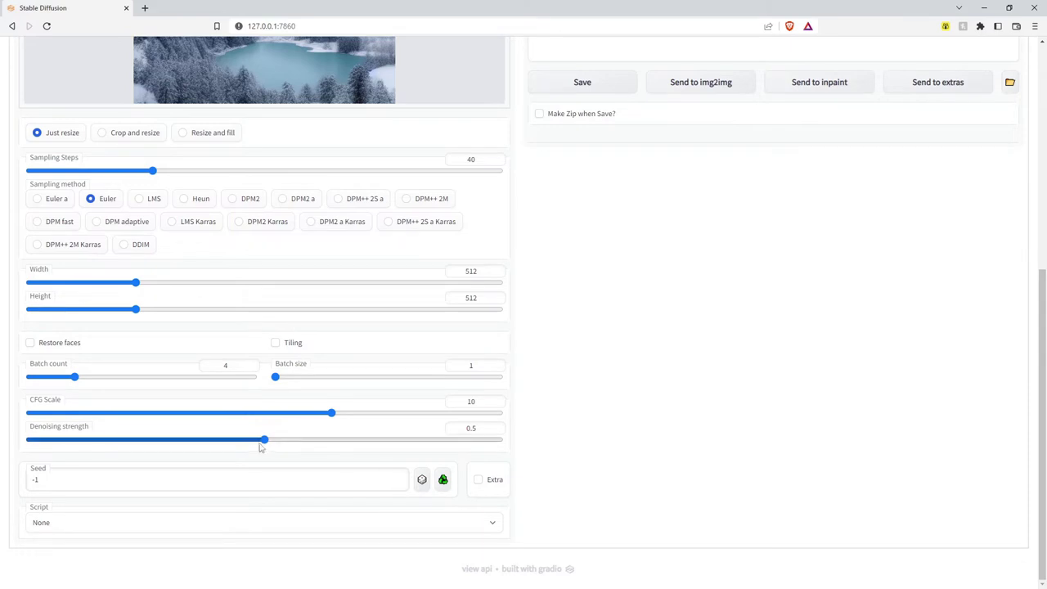
{"action": "left_click_drag", "start_coordinate": [264, 441], "coordinate": [312, 443]}
Review the img2img settings and generate the variations of the source lake image
{"action": "scroll", "coordinate": [583, 450], "scroll_direction": "up", "scroll_amount": 5}
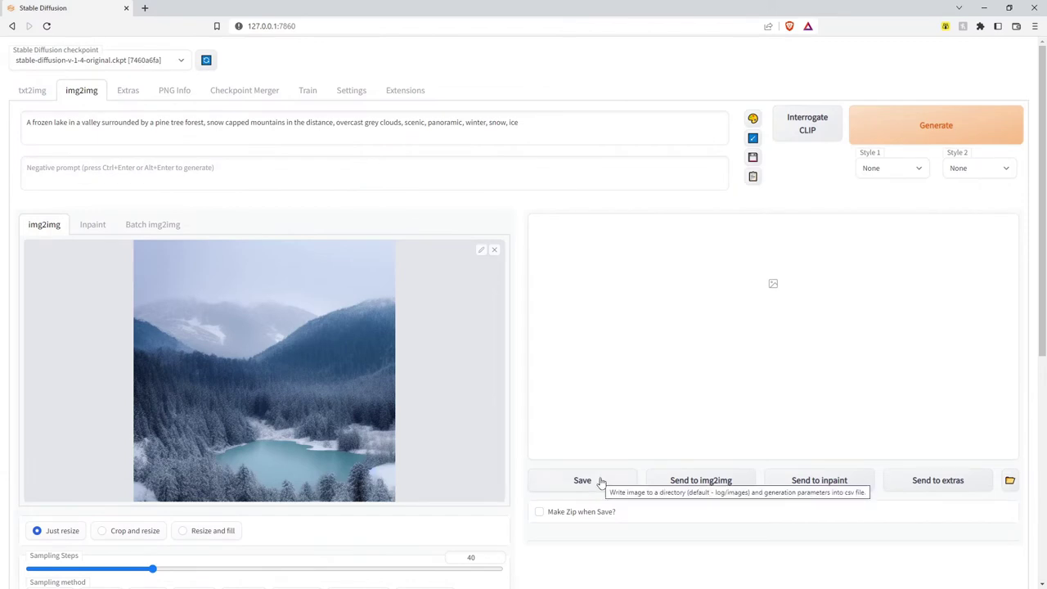
{"action": "scroll", "coordinate": [694, 518], "scroll_direction": "down", "scroll_amount": 4}
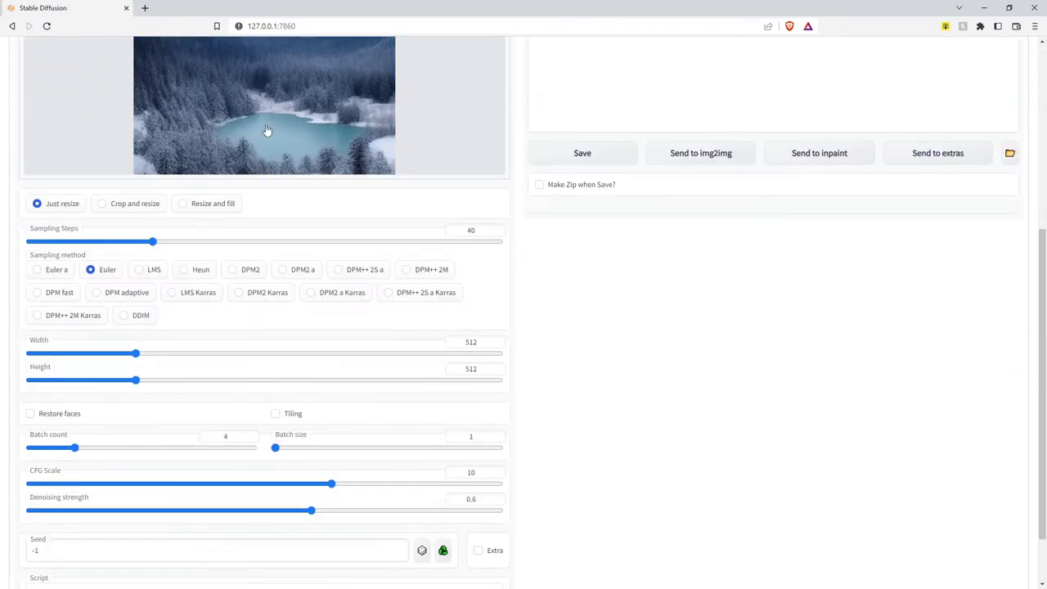
{"action": "scroll", "coordinate": [291, 253], "scroll_direction": "up", "scroll_amount": 1}
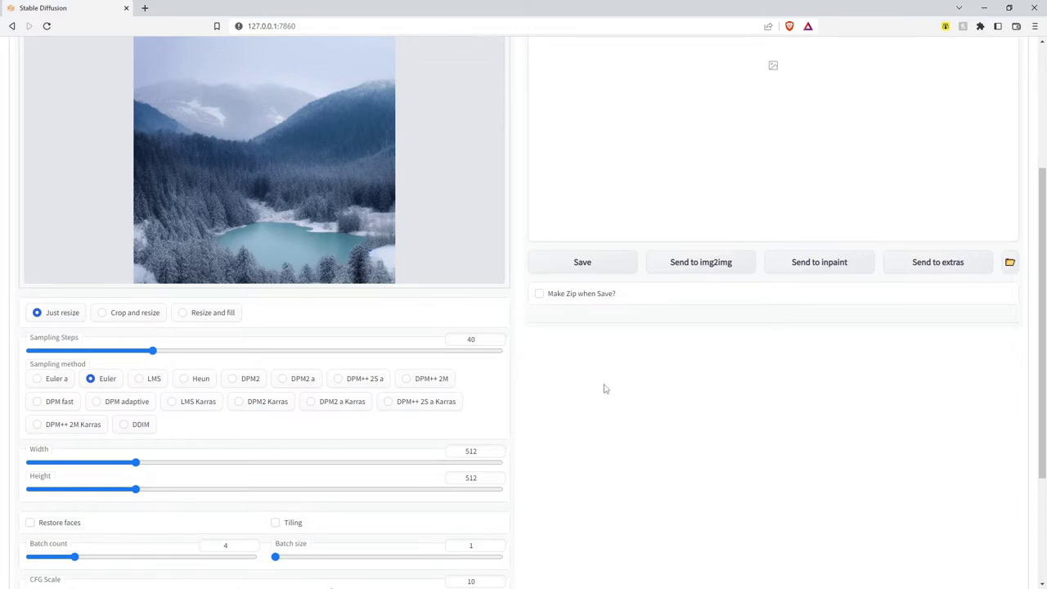
{"action": "scroll", "coordinate": [605, 374], "scroll_direction": "down", "scroll_amount": 3}
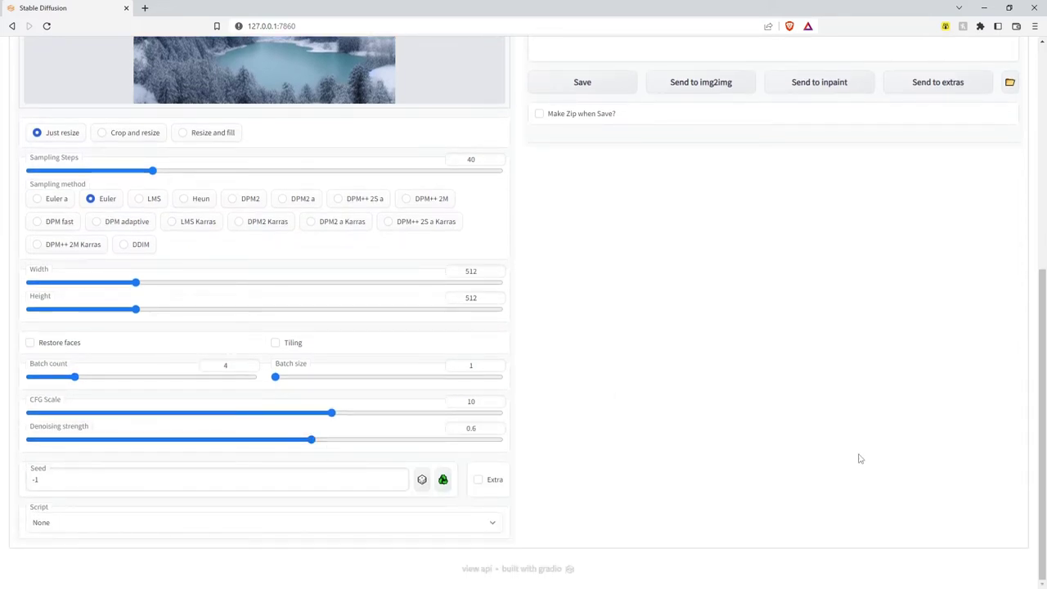
{"action": "scroll", "coordinate": [858, 456], "scroll_direction": "up", "scroll_amount": 5}
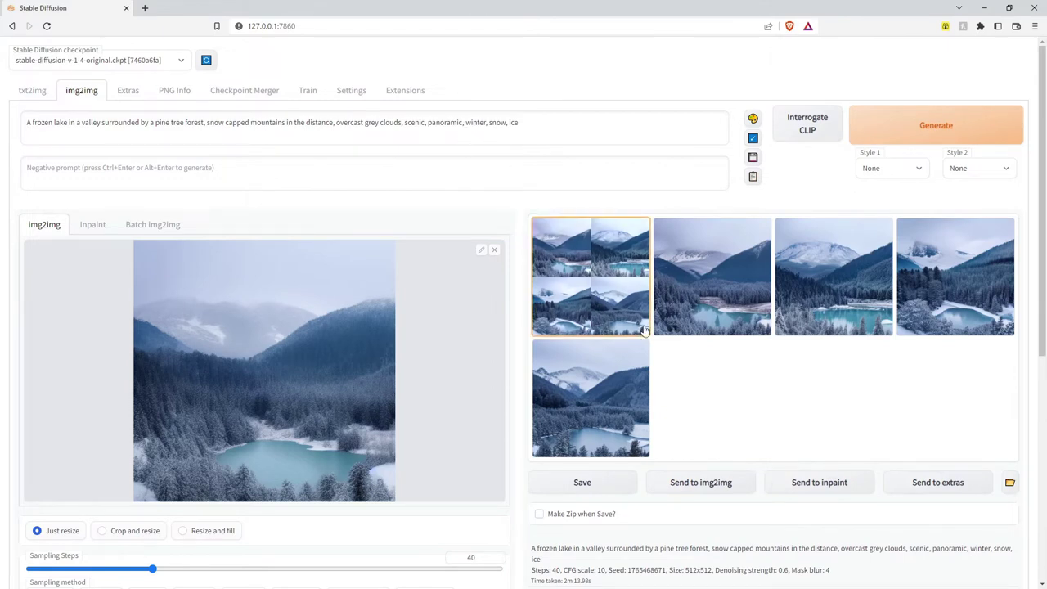
Browse the img2img variations at full size and return to the results gallery
{"action": "left_click", "coordinate": [716, 283]}
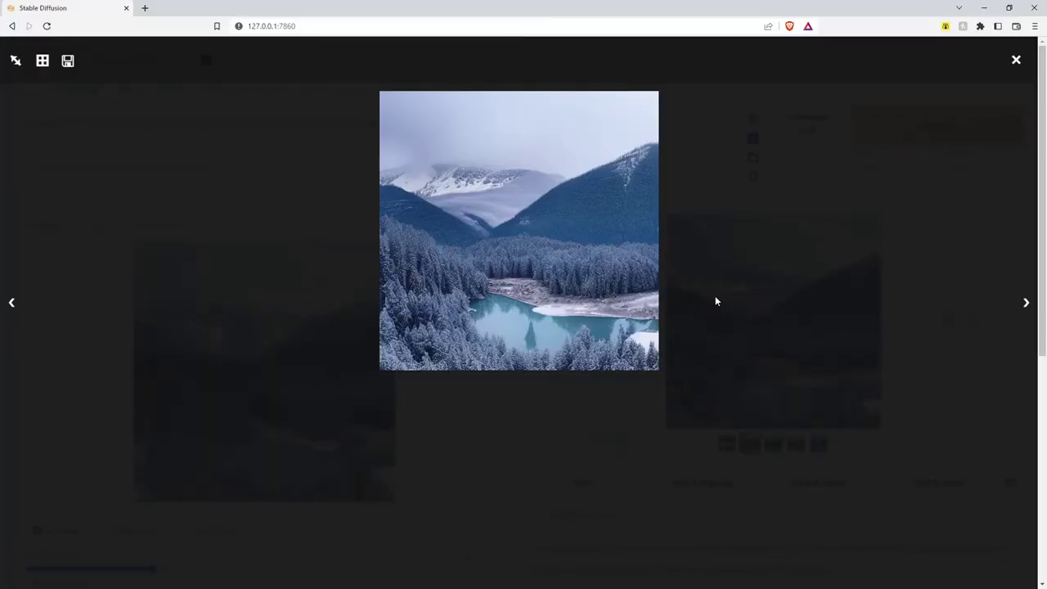
{"action": "key", "text": "Right"}
{"action": "key", "text": "Right"}
{"action": "key", "text": "Right"}
{"action": "key", "text": "Escape"}
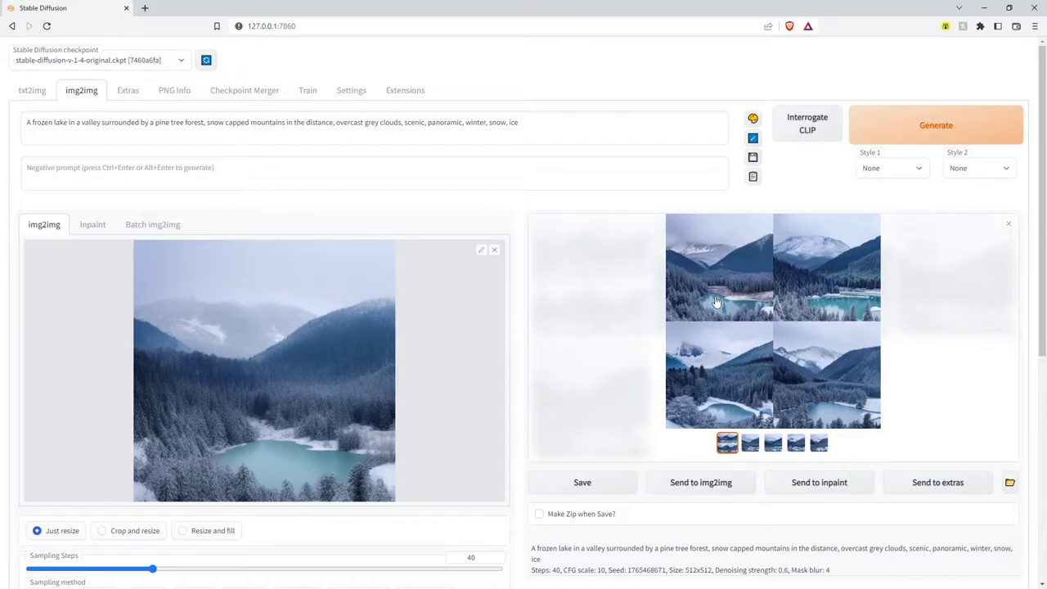
{"action": "key", "text": "Escape"}
Compare each img2img variation with the source image in the gallery, viewing the third variation at full size
{"action": "left_click", "coordinate": [750, 444]}
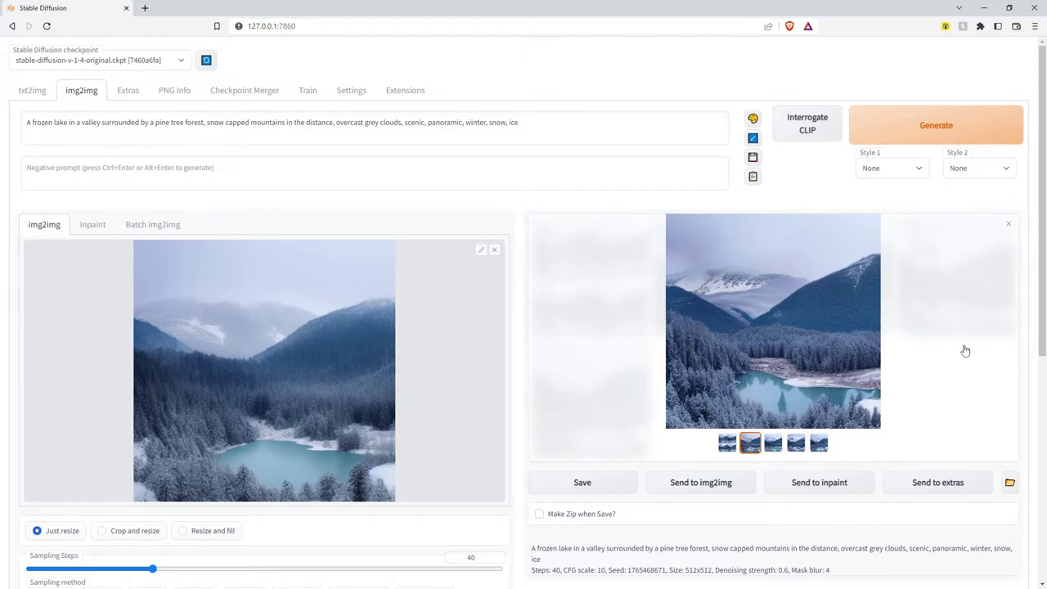
{"action": "left_click", "coordinate": [773, 443]}
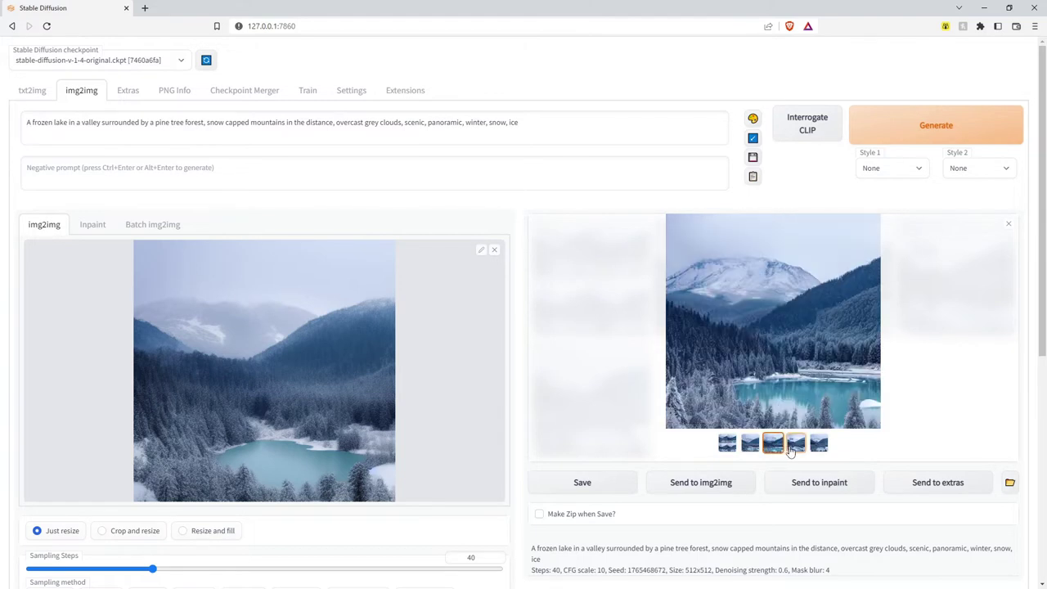
{"action": "left_click", "coordinate": [797, 448]}
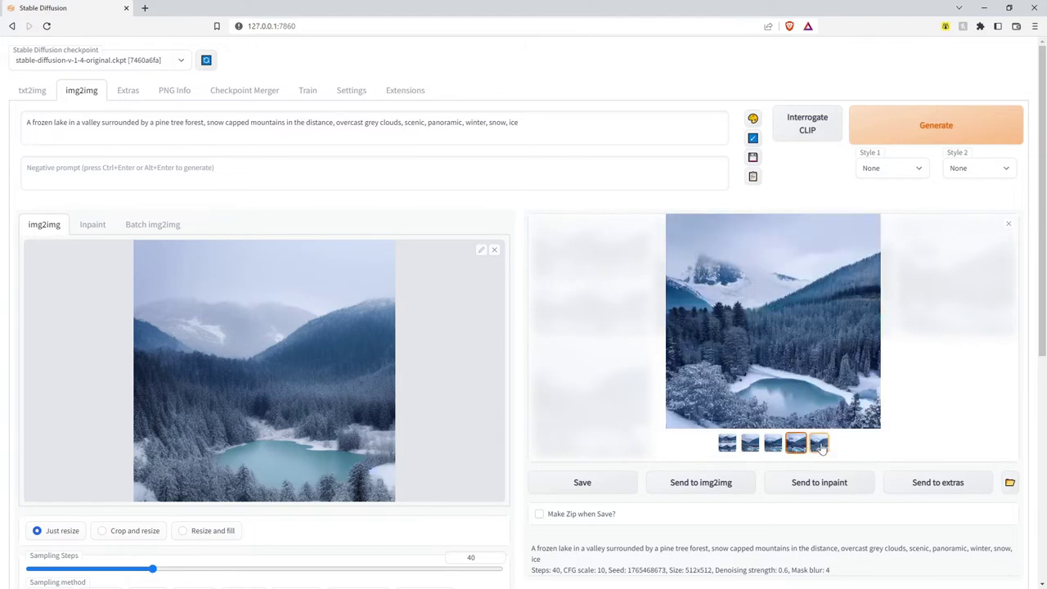
{"action": "left_click", "coordinate": [795, 393]}
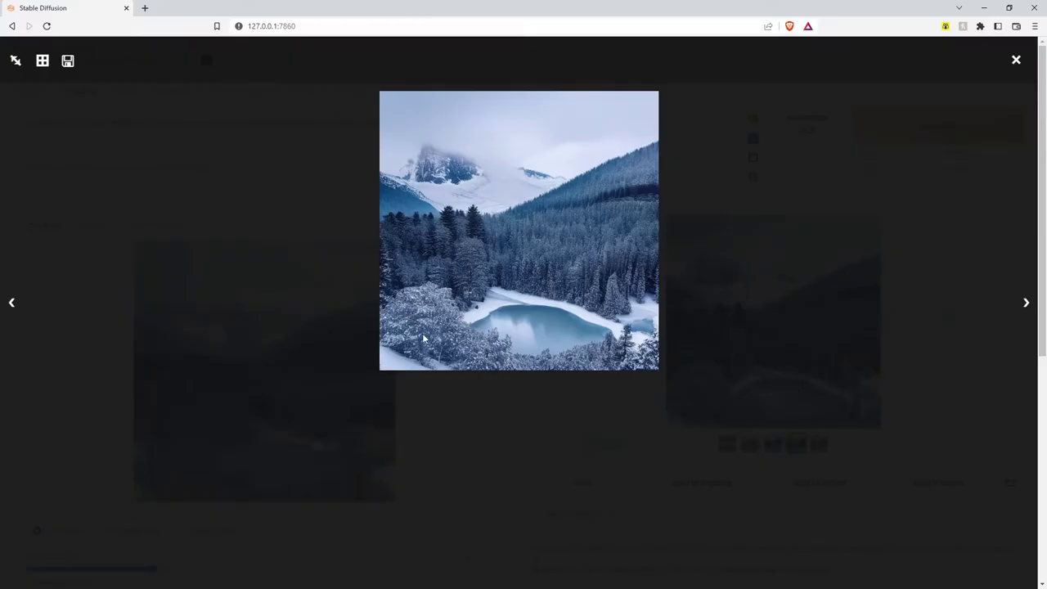
{"action": "left_click", "coordinate": [603, 356]}
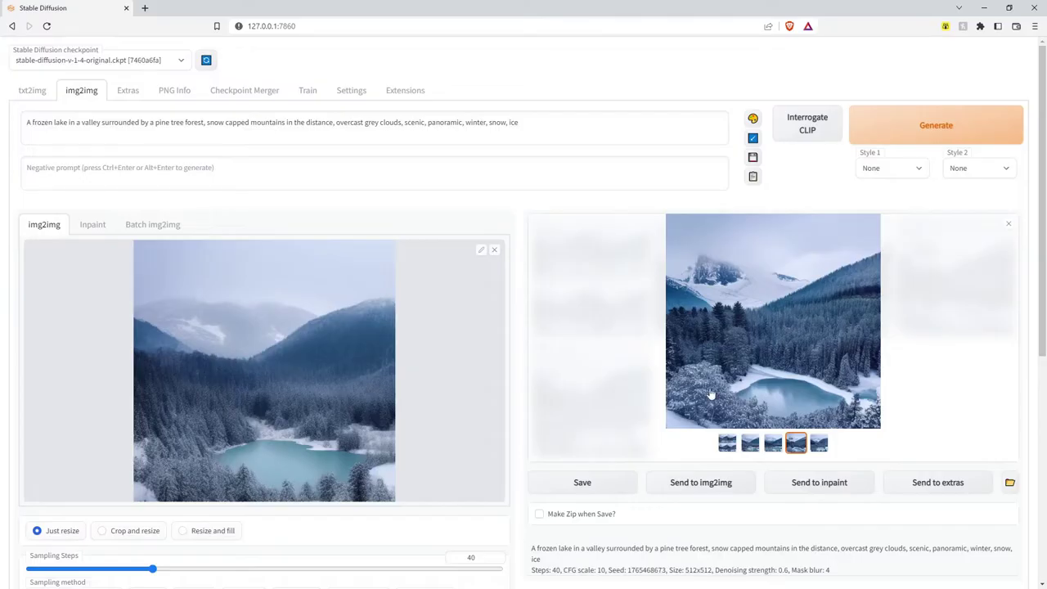
{"action": "left_click", "coordinate": [819, 443]}
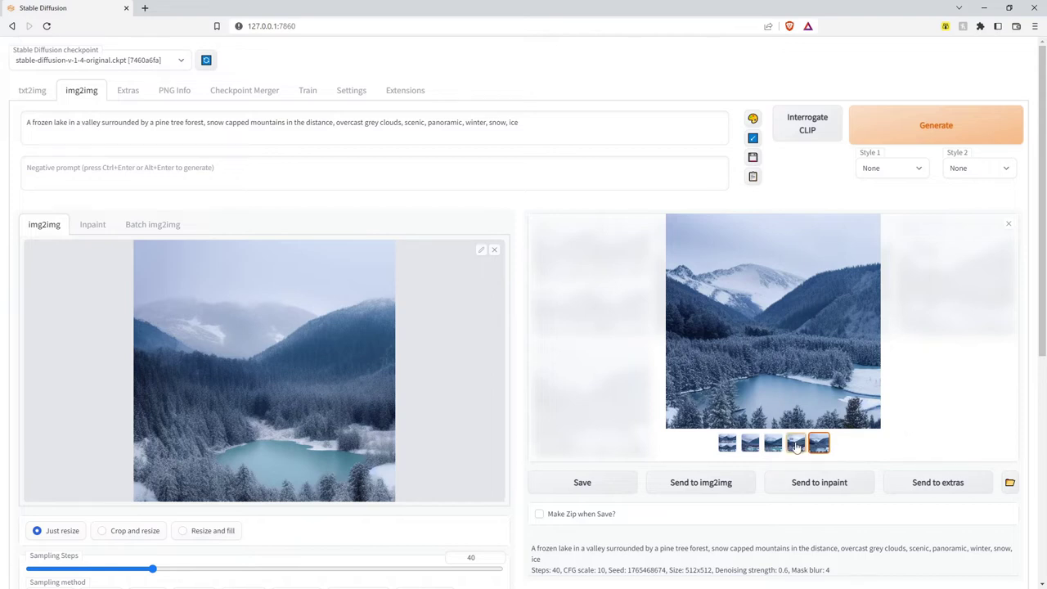
Compare the four img2img variations with the source lake image in the gallery, ending on the second variation
{"action": "left_click", "coordinate": [795, 444]}
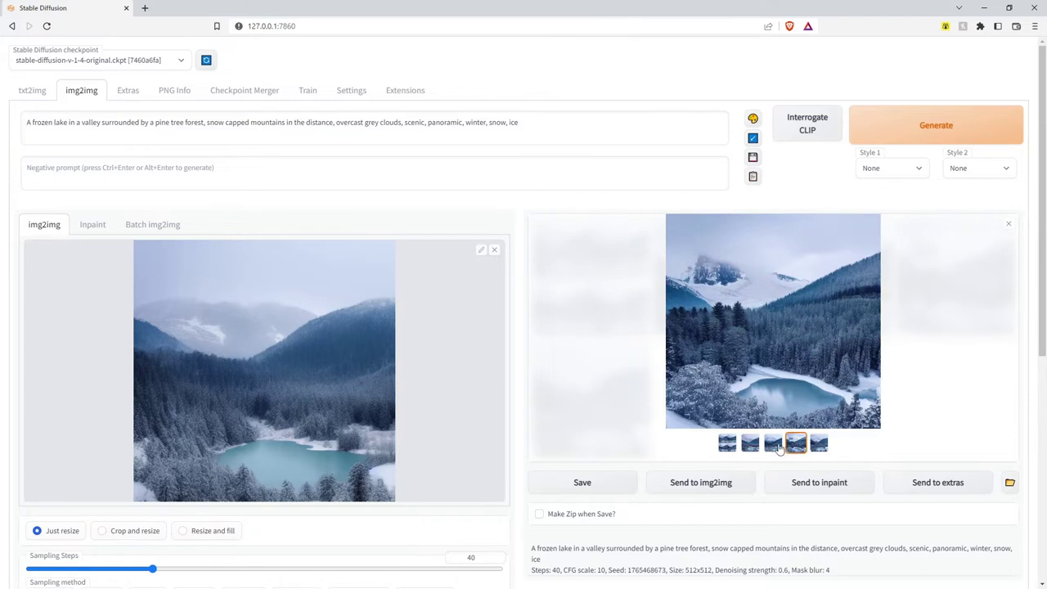
{"action": "left_click", "coordinate": [773, 444]}
{"action": "left_click", "coordinate": [748, 443]}
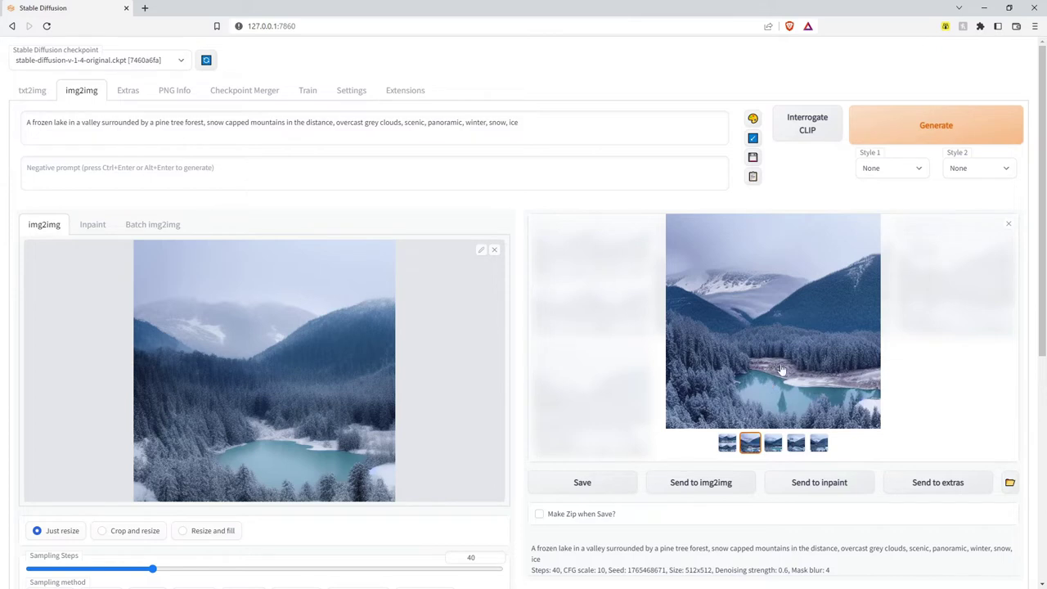
{"action": "left_click", "coordinate": [773, 444]}
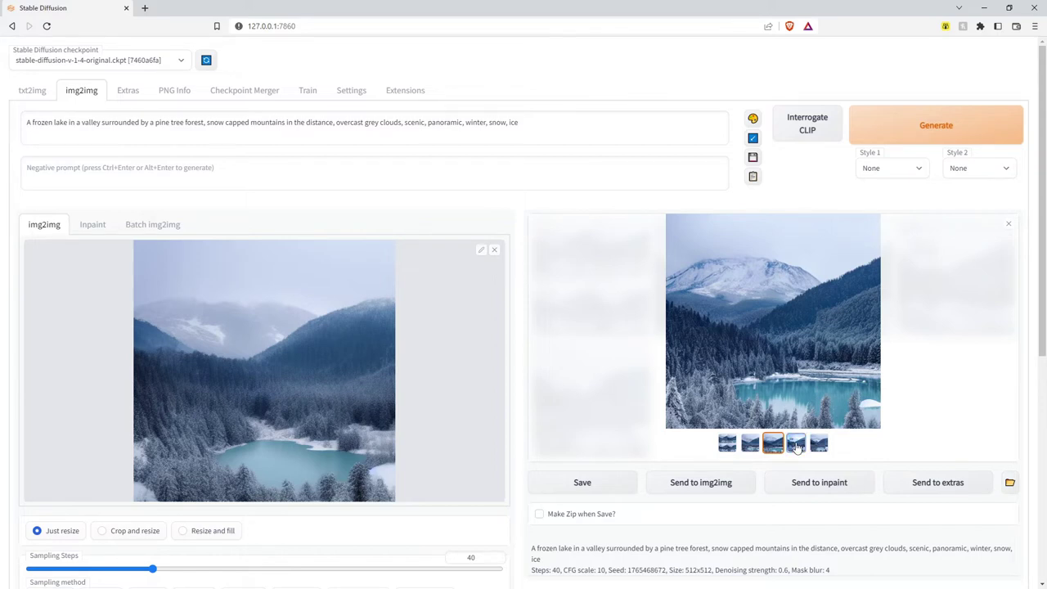
{"action": "left_click", "coordinate": [796, 443]}
{"action": "left_click", "coordinate": [819, 444]}
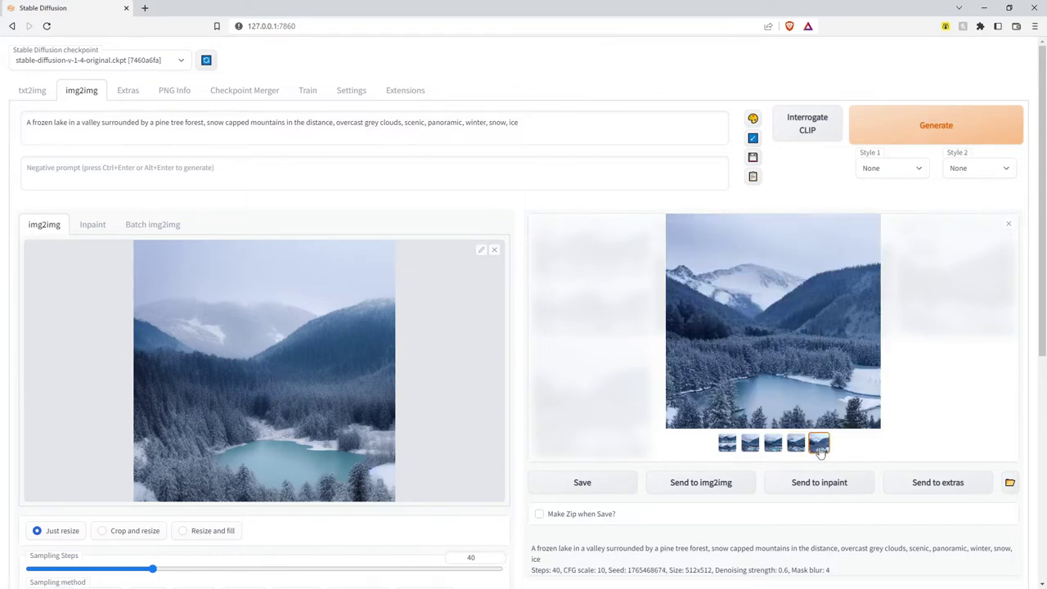
{"action": "left_click", "coordinate": [773, 443]}
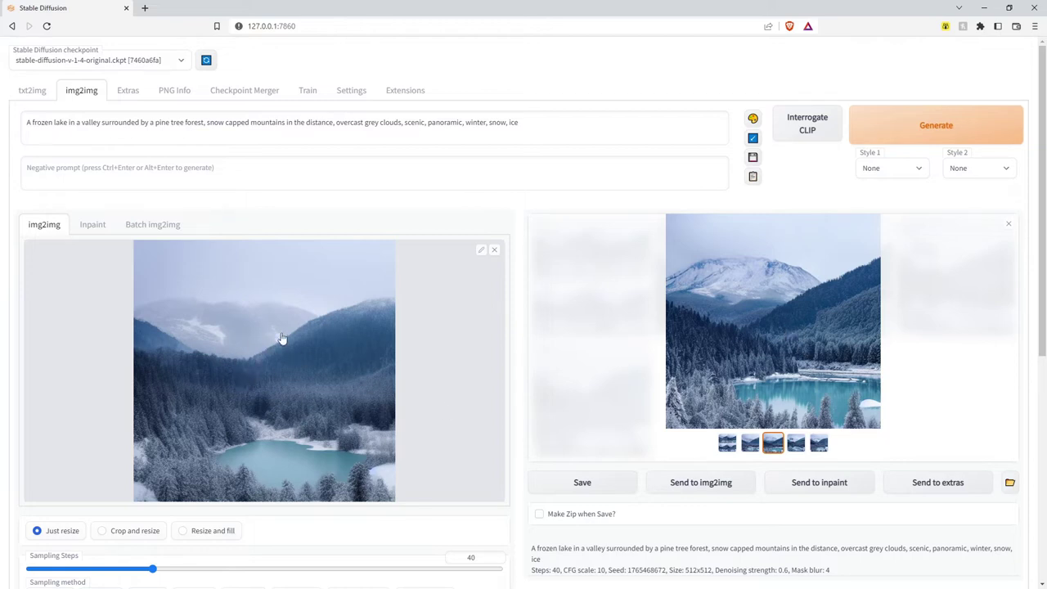
Review the source image's generation parameters in txt2img and return to the img2img results
{"action": "left_click", "coordinate": [36, 92]}
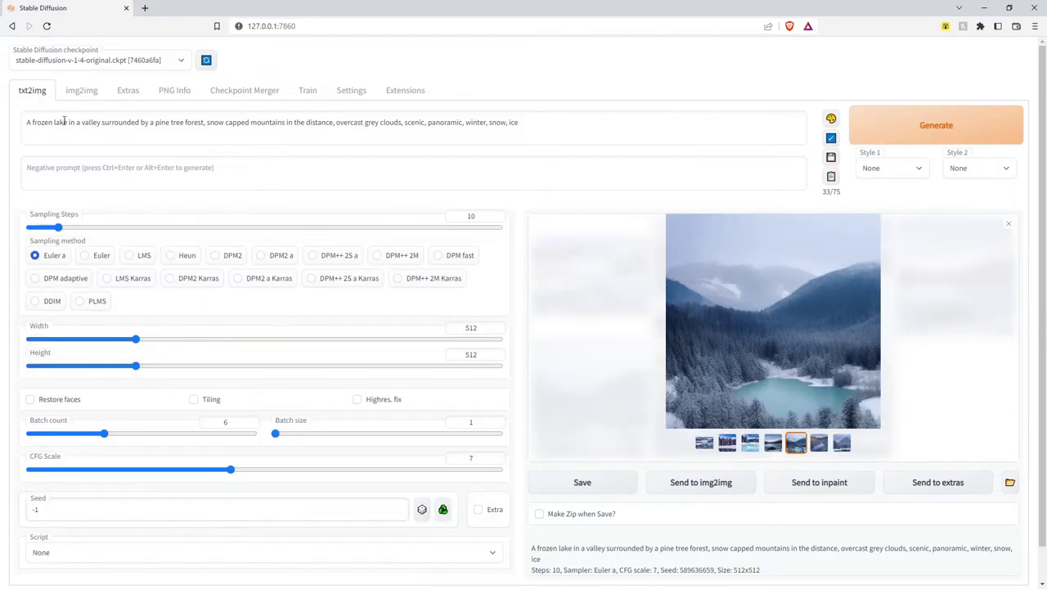
{"action": "scroll", "coordinate": [855, 536], "scroll_direction": "down", "scroll_amount": 1}
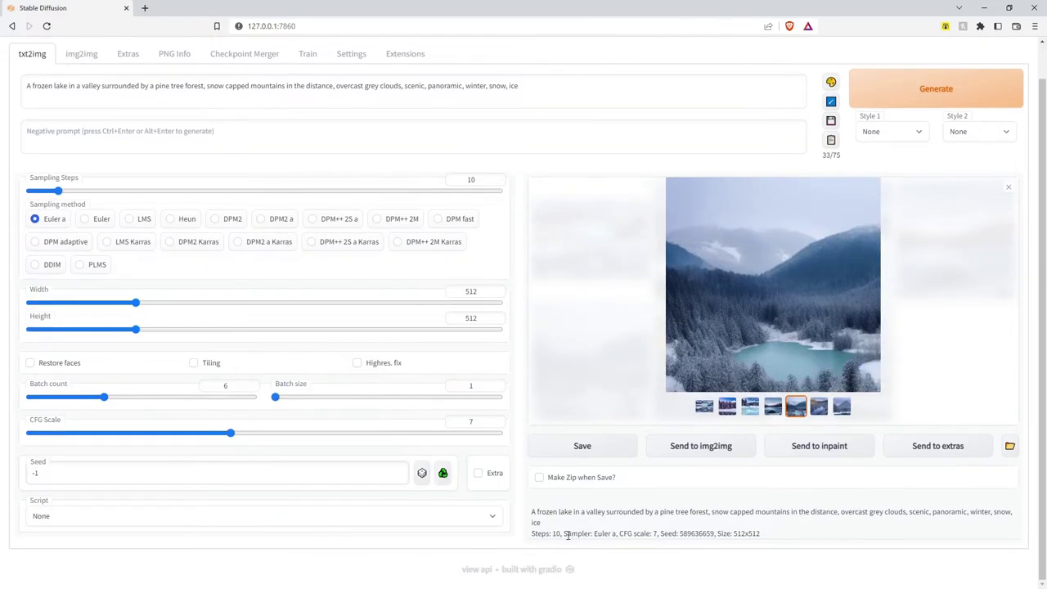
{"action": "scroll", "coordinate": [638, 341], "scroll_direction": "up", "scroll_amount": 1}
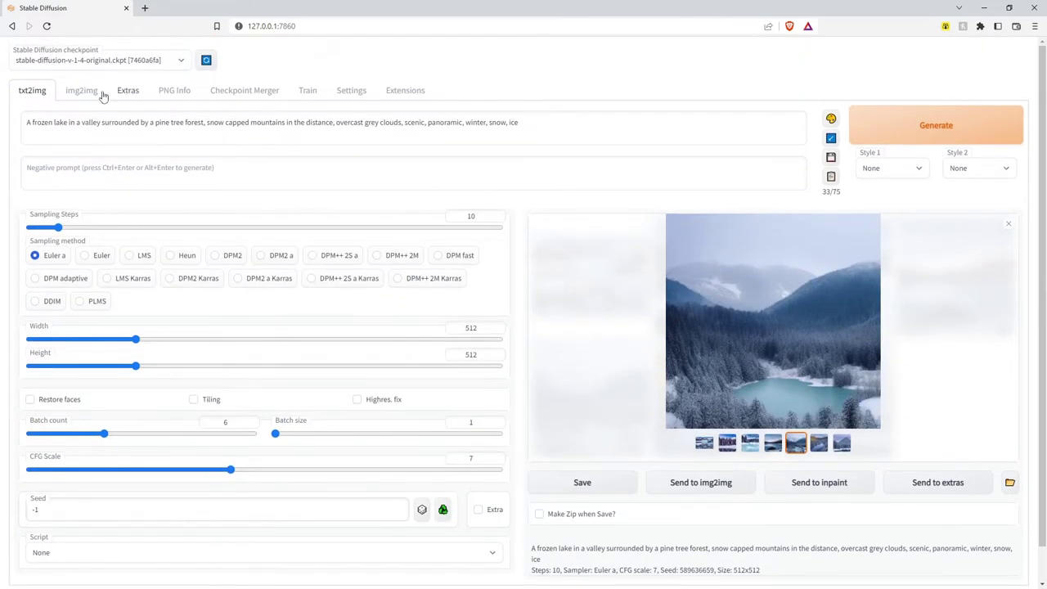
{"action": "left_click", "coordinate": [84, 91]}
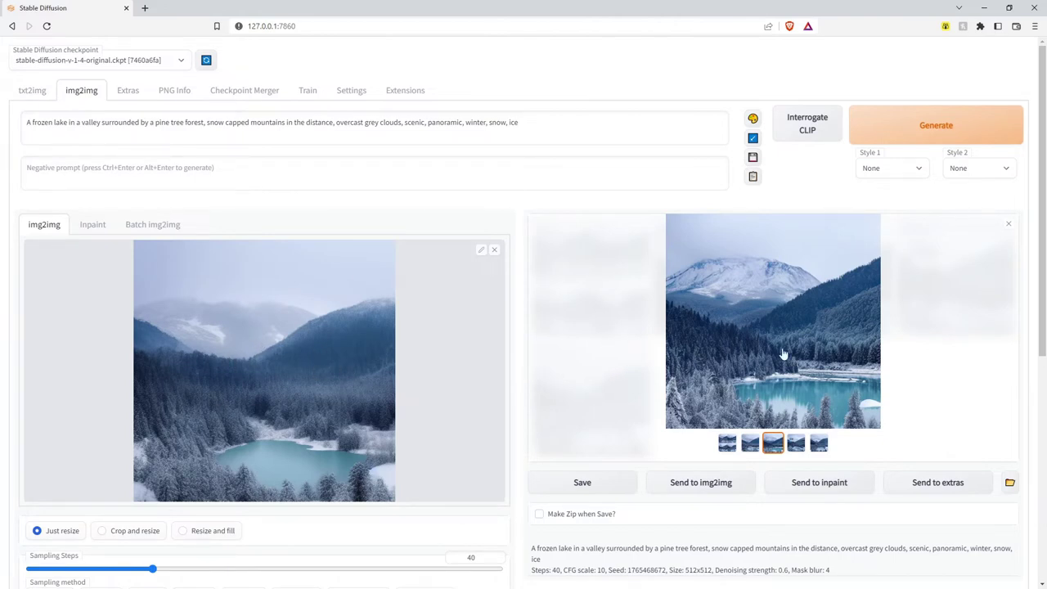
View the second variation at full size and check it against the other img2img variations in the gallery
{"action": "left_click", "coordinate": [787, 386]}
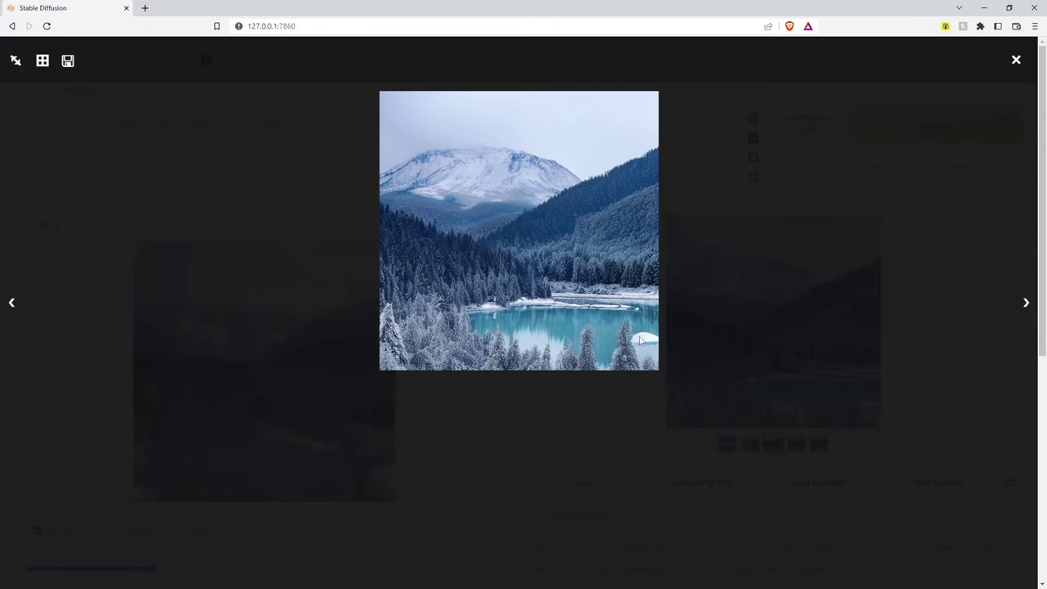
{"action": "left_click", "coordinate": [680, 333]}
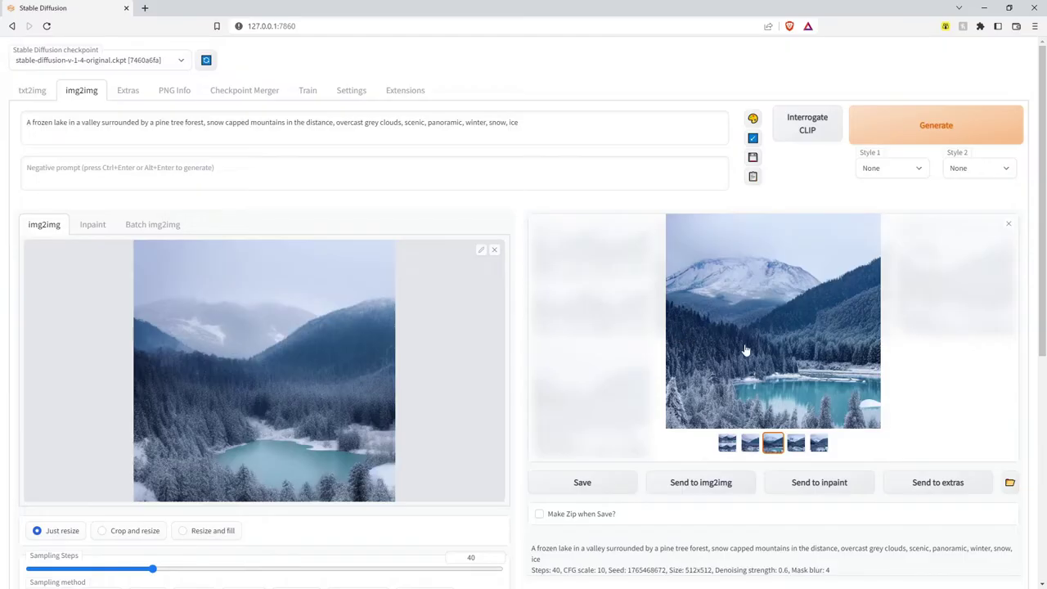
{"action": "left_click", "coordinate": [750, 444]}
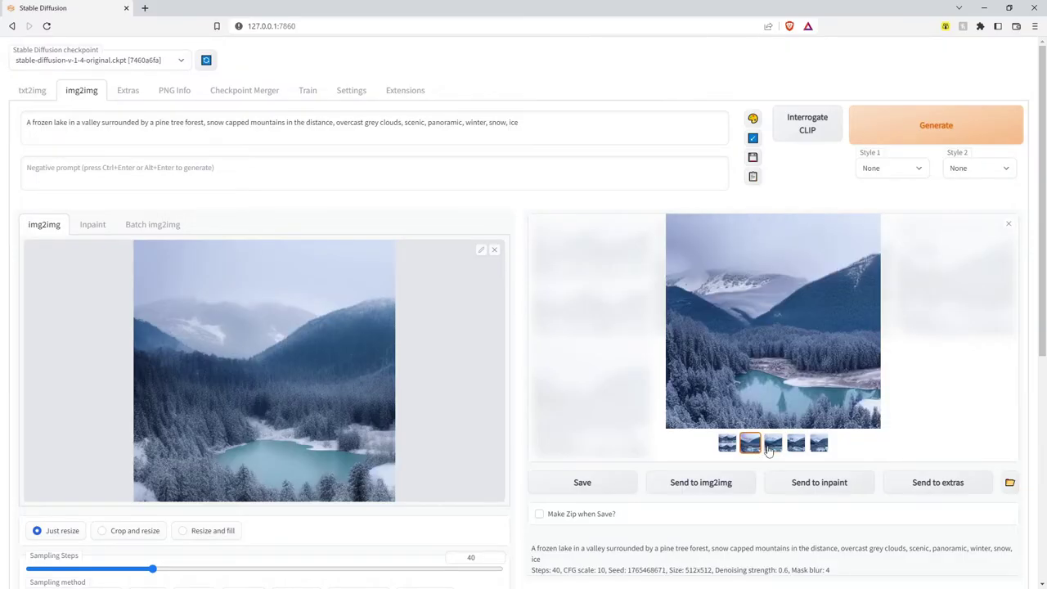
{"action": "left_click", "coordinate": [771, 447]}
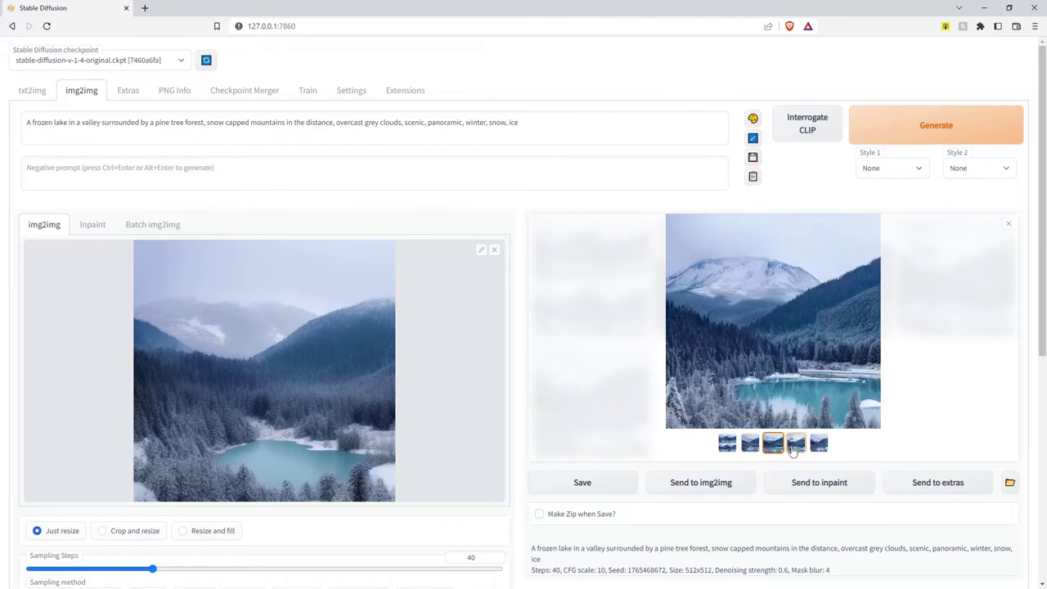
{"action": "left_click", "coordinate": [796, 446]}
{"action": "left_click", "coordinate": [818, 446]}
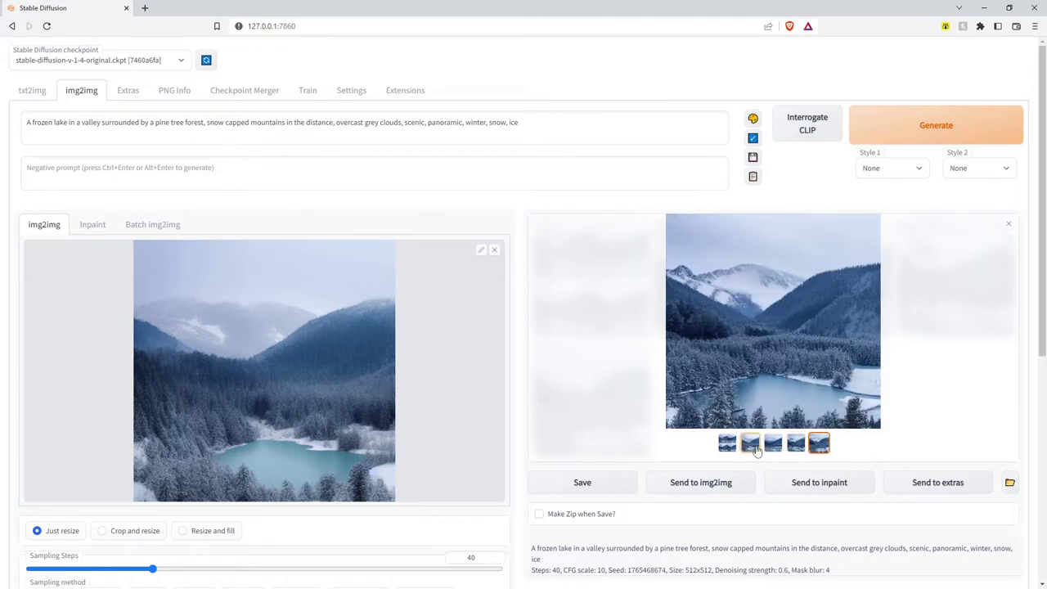
{"action": "left_click", "coordinate": [750, 446]}
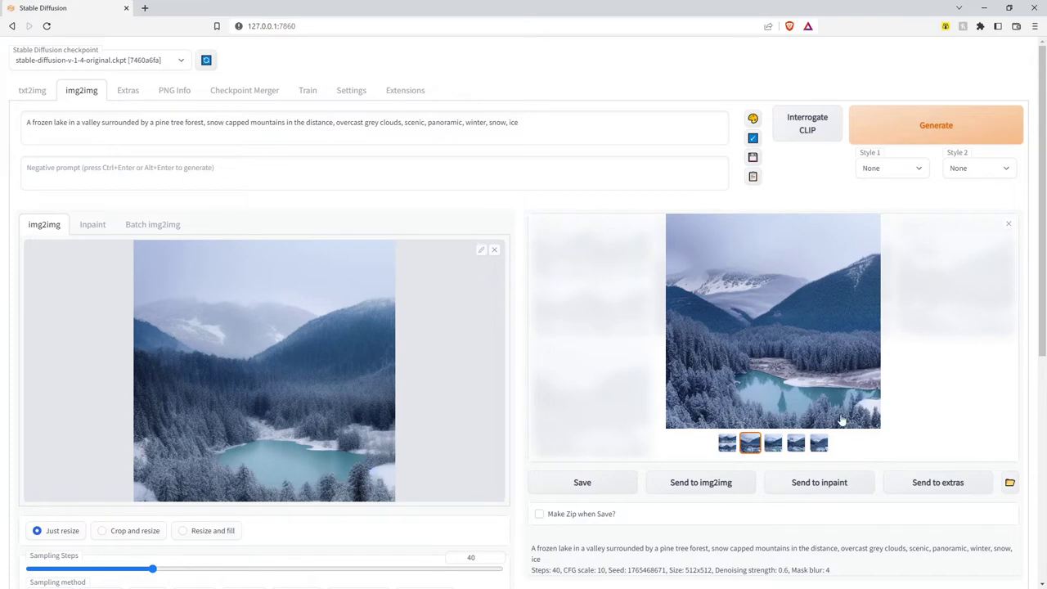
{"action": "left_click", "coordinate": [773, 442]}
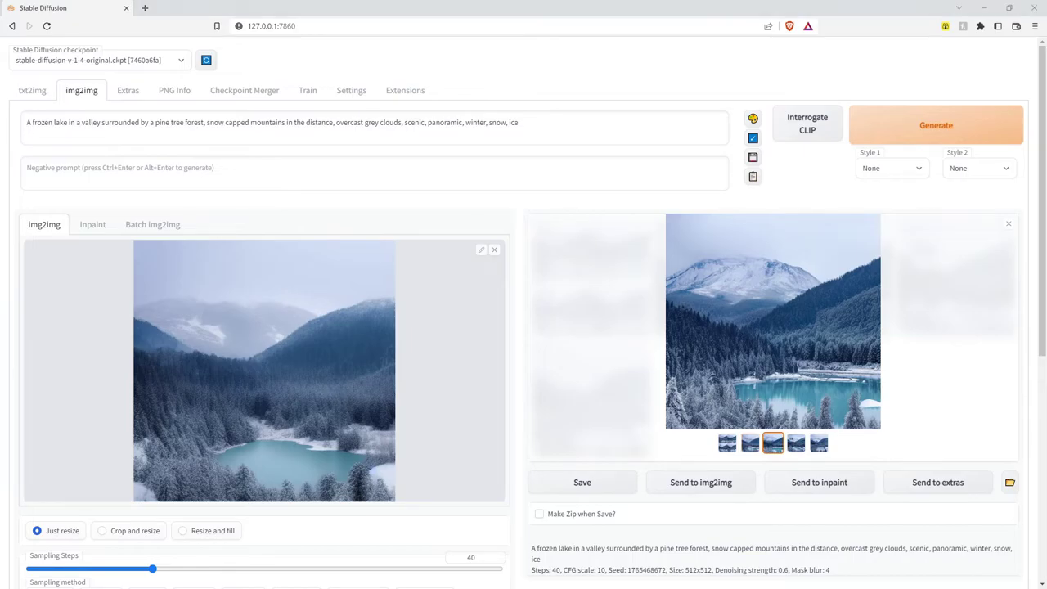
Switch to File Explorer and open the img2img-images folder inside the web UI's outputs folder
{"action": "key", "text": "alt+Tab"}
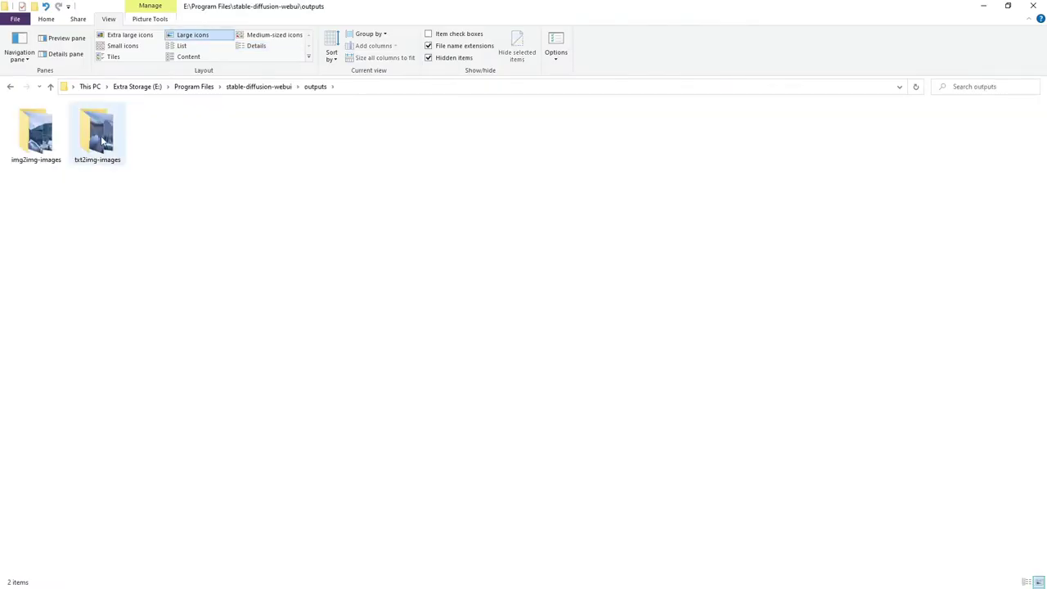
{"action": "left_click", "coordinate": [103, 139]}
{"action": "double_click", "coordinate": [64, 155]}
{"action": "left_click", "coordinate": [63, 153]}
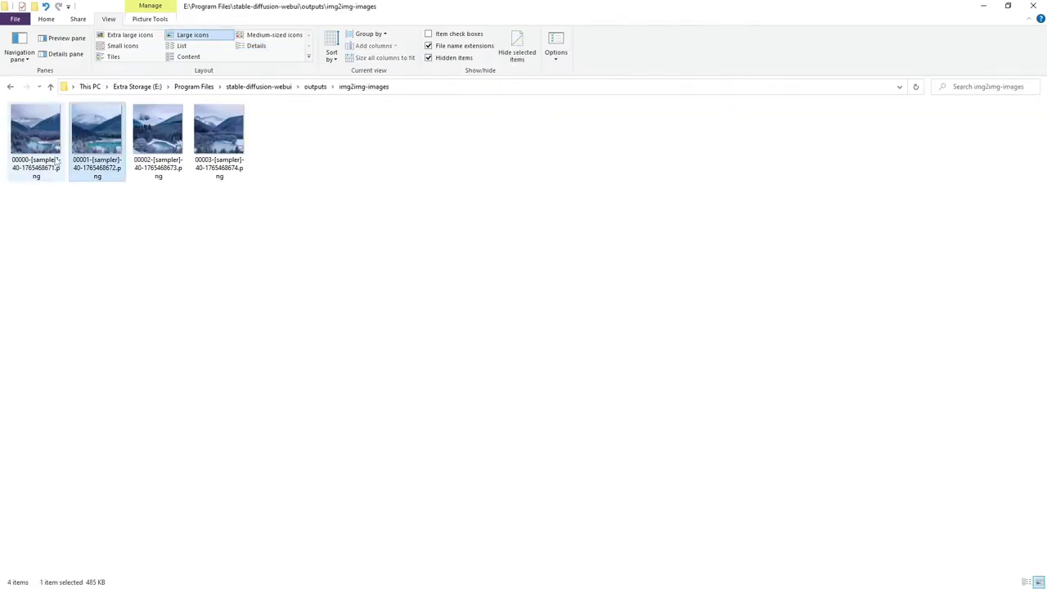
{"action": "left_click", "coordinate": [90, 141]}
{"action": "right_click", "coordinate": [90, 140]}
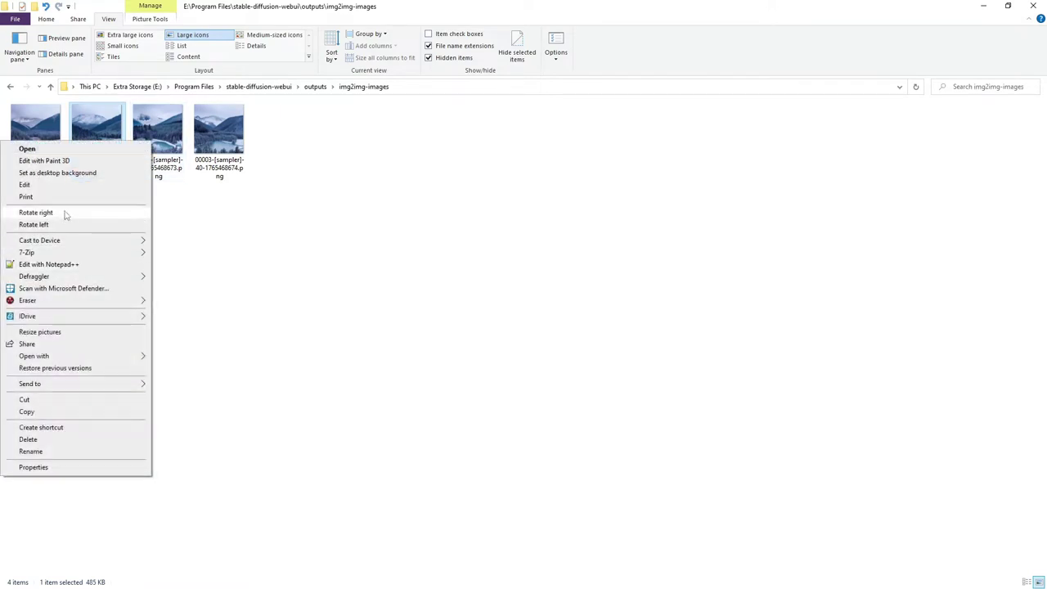
{"action": "mouse_move", "coordinate": [73, 356]}
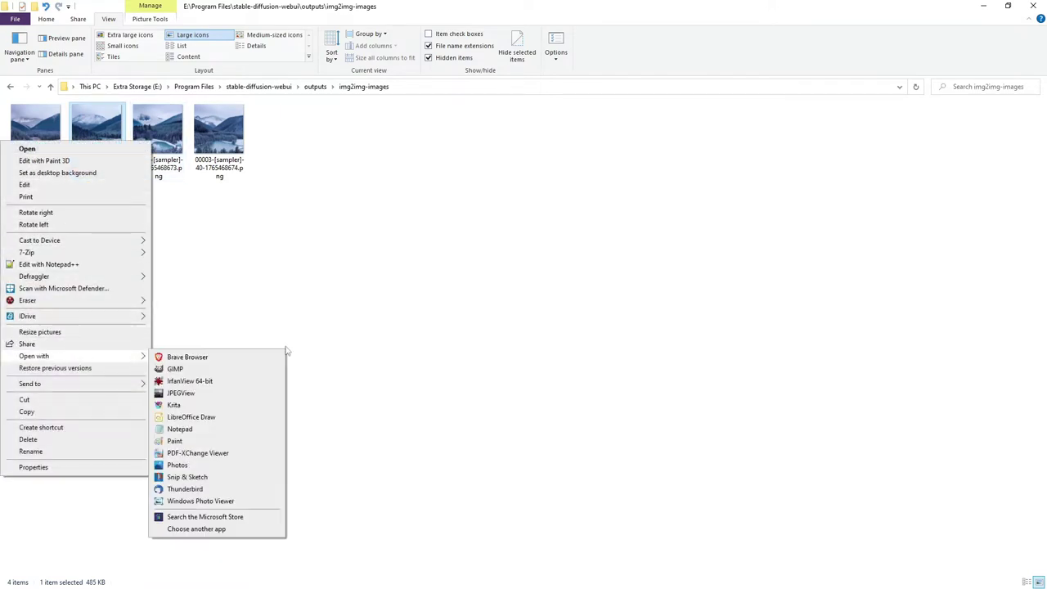
{"action": "left_click", "coordinate": [240, 359]}
{"action": "key", "text": "ctrl+w"}
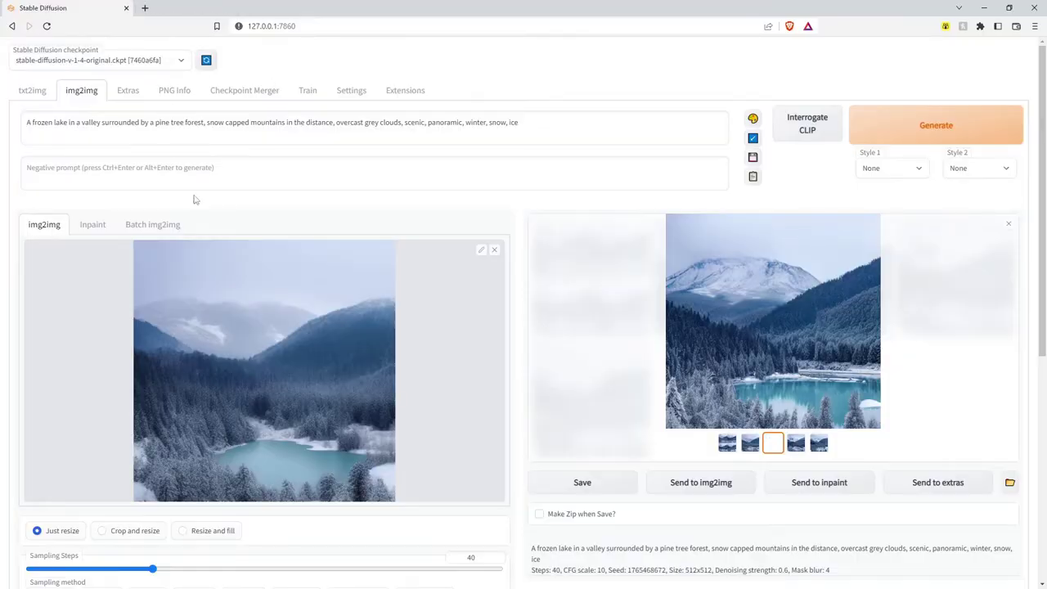
Open the image 00001-[sampler]-40-1765468672.png in GIMP, then reposition and enlarge its image window
{"action": "key", "text": "alt+Tab"}
{"action": "right_click", "coordinate": [94, 146]}
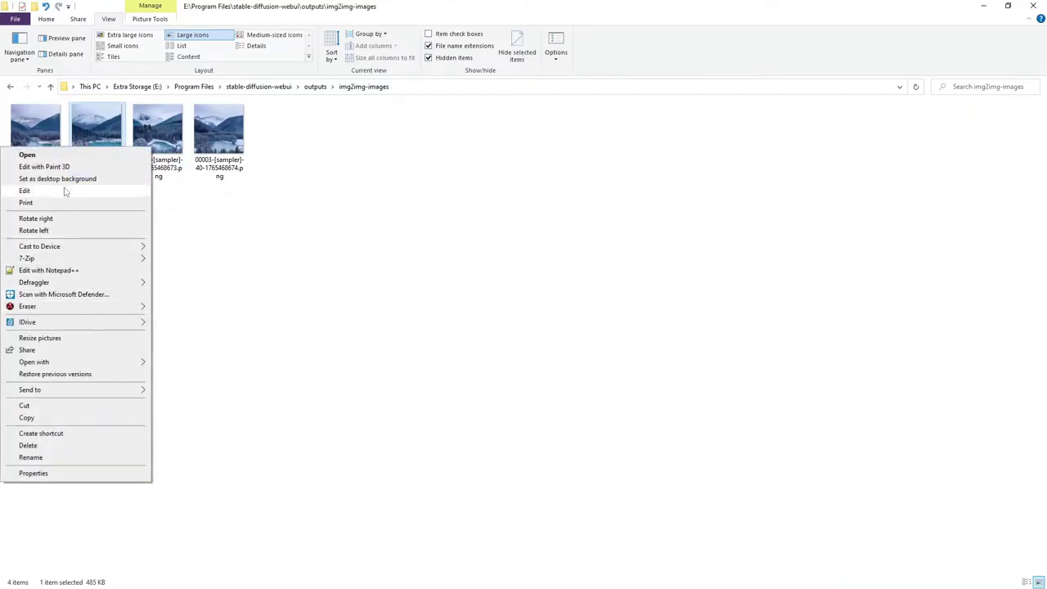
{"action": "mouse_move", "coordinate": [90, 361]}
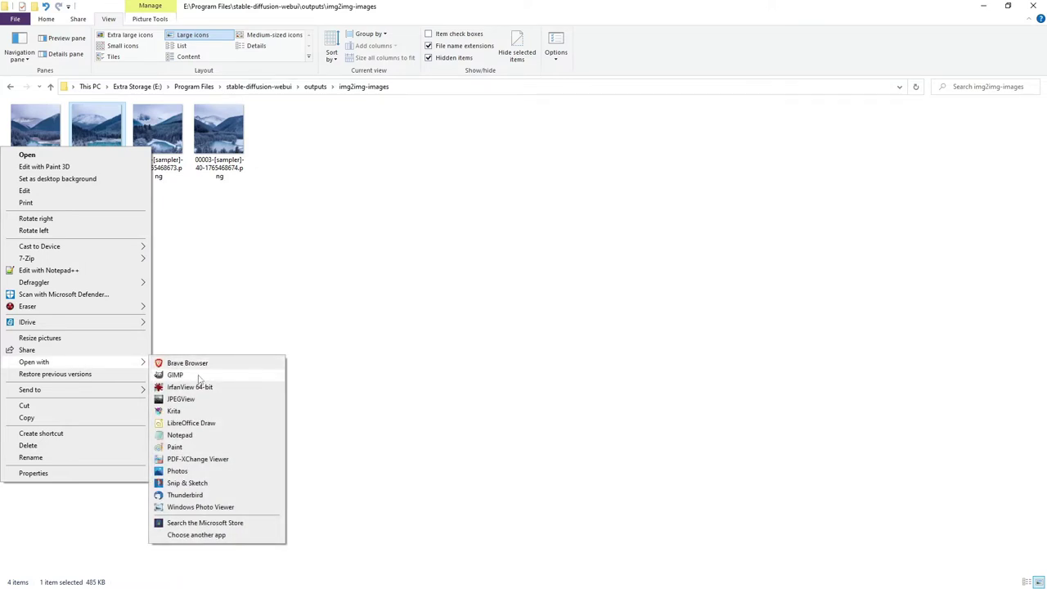
{"action": "left_click", "coordinate": [205, 386]}
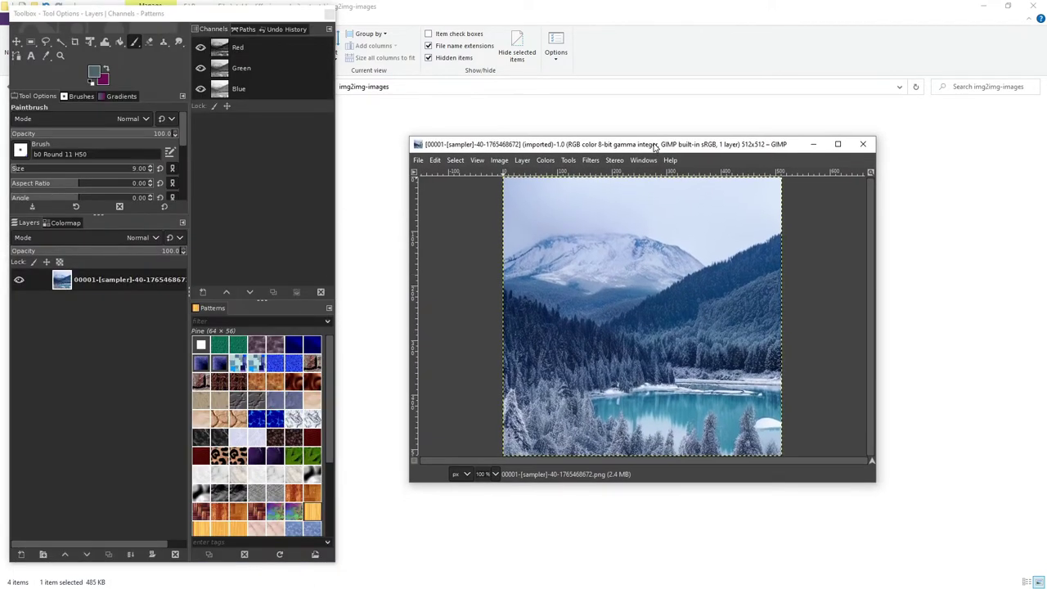
{"action": "left_click_drag", "start_coordinate": [657, 135], "coordinate": [621, 103]}
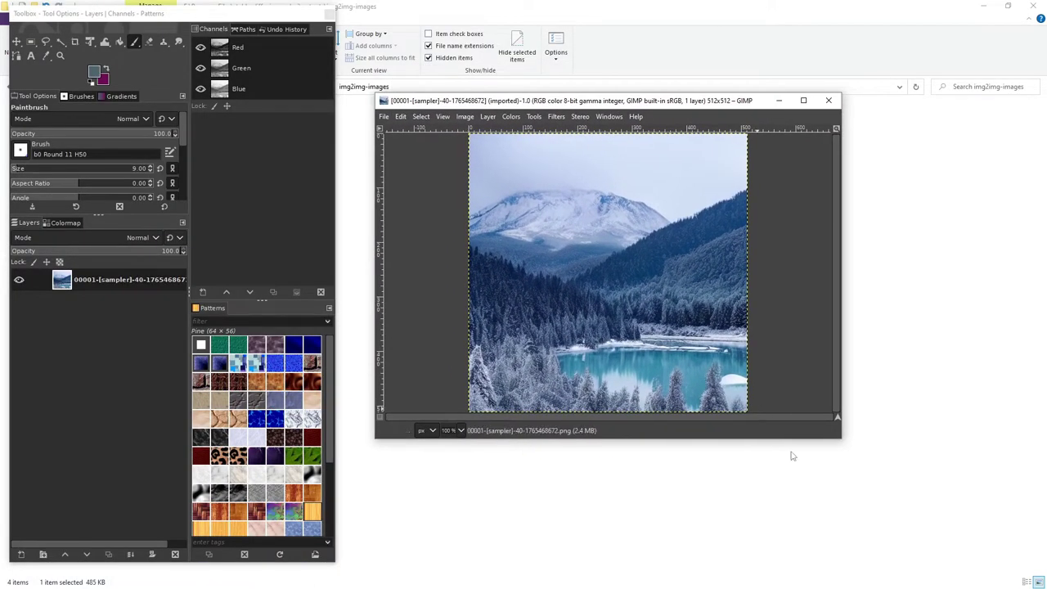
{"action": "left_click_drag", "start_coordinate": [838, 436], "coordinate": [963, 549]}
Set the paint colours to white foreground and black background, undoing the test strokes on the lake
{"action": "scroll", "coordinate": [762, 371], "scroll_direction": "up", "scroll_amount": 3}
{"action": "scroll", "coordinate": [679, 340], "scroll_direction": "down", "scroll_amount": 1}
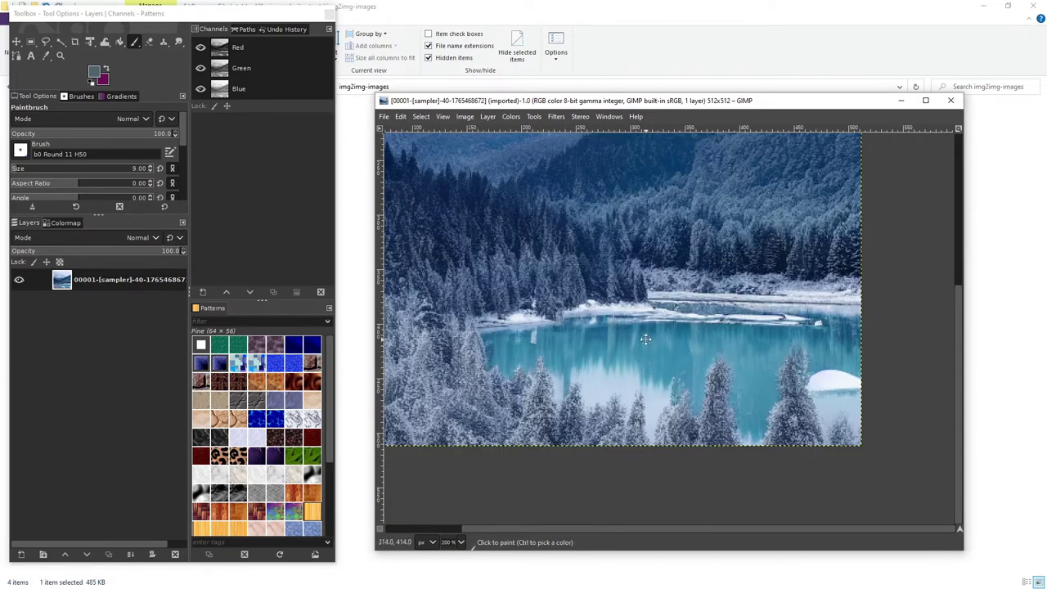
{"action": "left_click_drag", "start_coordinate": [654, 347], "coordinate": [590, 352]}
{"action": "key", "text": "ctrl+z"}
{"action": "key", "text": "d"}
{"action": "key", "text": "x"}
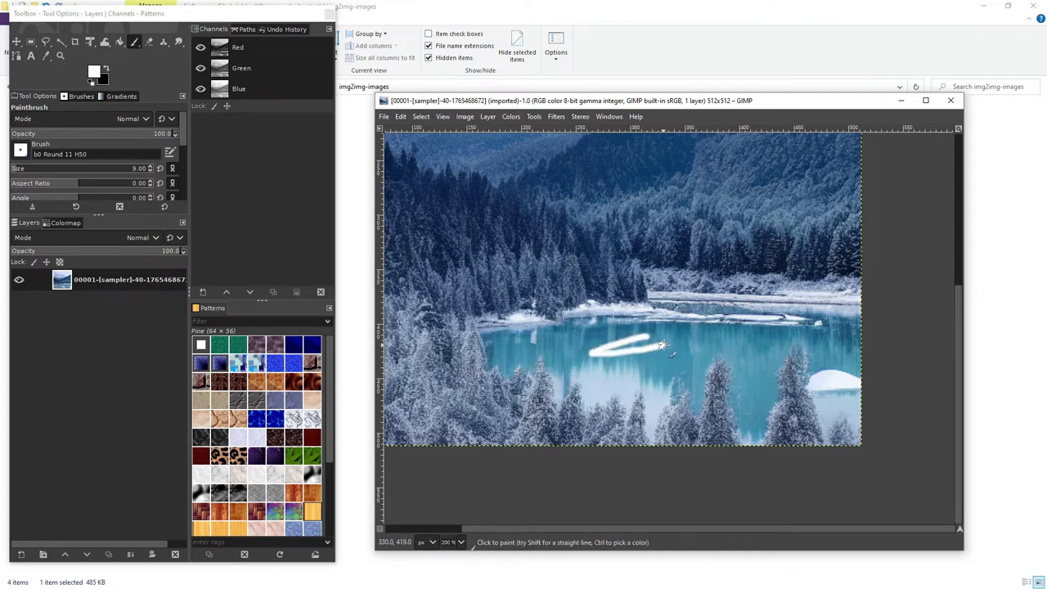
{"action": "key", "text": "ctrl+z"}
Enlarge the paintbrush to size 33 and undo the test stroke on the lake
{"action": "key", "text": "bracketright"}
{"action": "key", "text": "bracketright"}
{"action": "key", "text": "bracketright"}
{"action": "key", "text": "bracketright"}
{"action": "key", "text": "bracketright"}
{"action": "key", "text": "bracketright"}
{"action": "key", "text": "bracketright"}
{"action": "key", "text": "bracketright"}
{"action": "key", "text": "bracketright"}
{"action": "key", "text": "bracketright"}
{"action": "key", "text": "bracketright"}
{"action": "key", "text": "bracketright"}
{"action": "key", "text": "bracketright"}
{"action": "key", "text": "bracketright"}
{"action": "key", "text": "bracketright"}
{"action": "key", "text": "bracketright"}
{"action": "key", "text": "bracketright"}
{"action": "key", "text": "bracketright"}
{"action": "key", "text": "bracketright"}
{"action": "key", "text": "bracketright"}
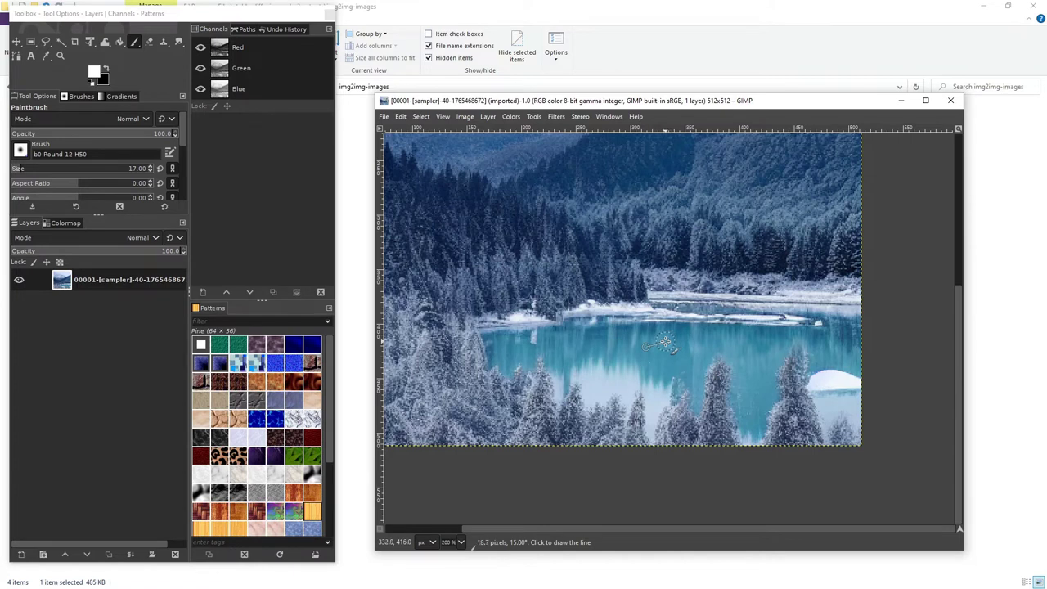
{"action": "left_click_drag", "start_coordinate": [669, 341], "coordinate": [595, 352]}
{"action": "key", "text": "ctrl+z"}
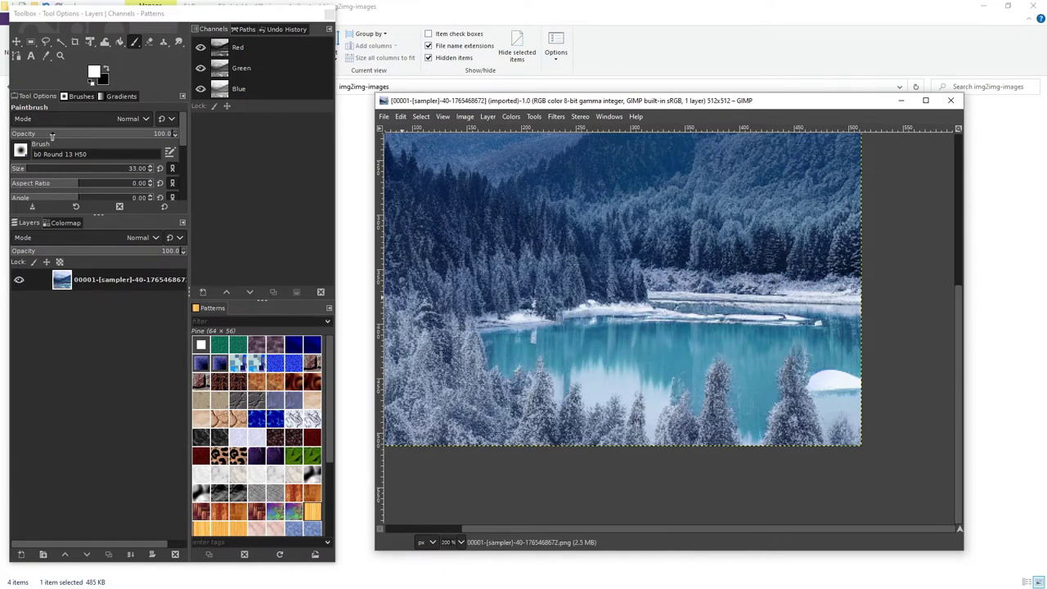
Set the brush opacity to 26.4 and paint translucent white over the main water surface of the lake
{"action": "left_click_drag", "start_coordinate": [74, 134], "coordinate": [55, 135]}
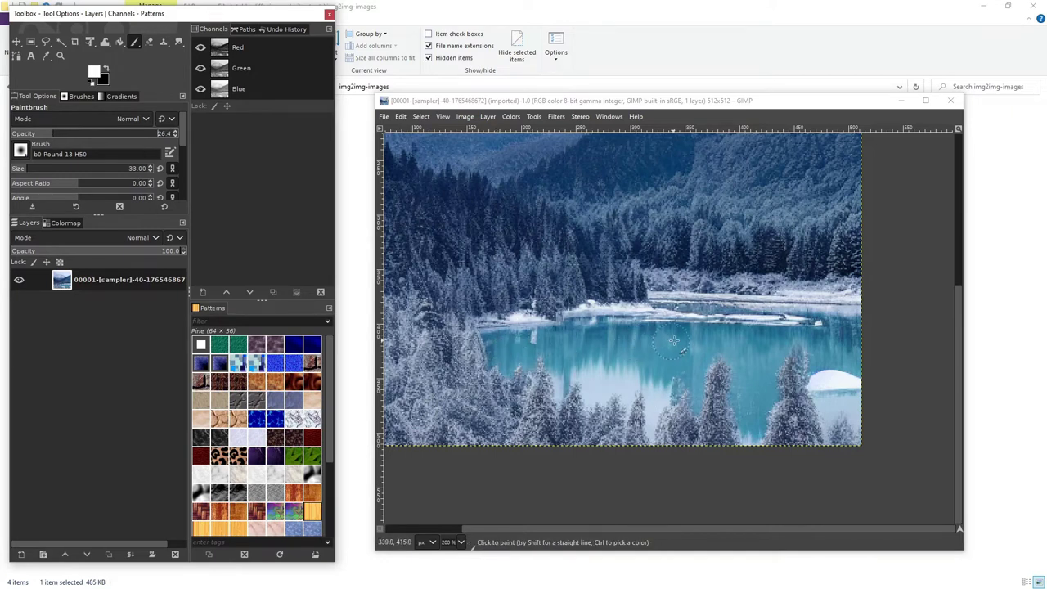
{"action": "left_click", "coordinate": [642, 341]}
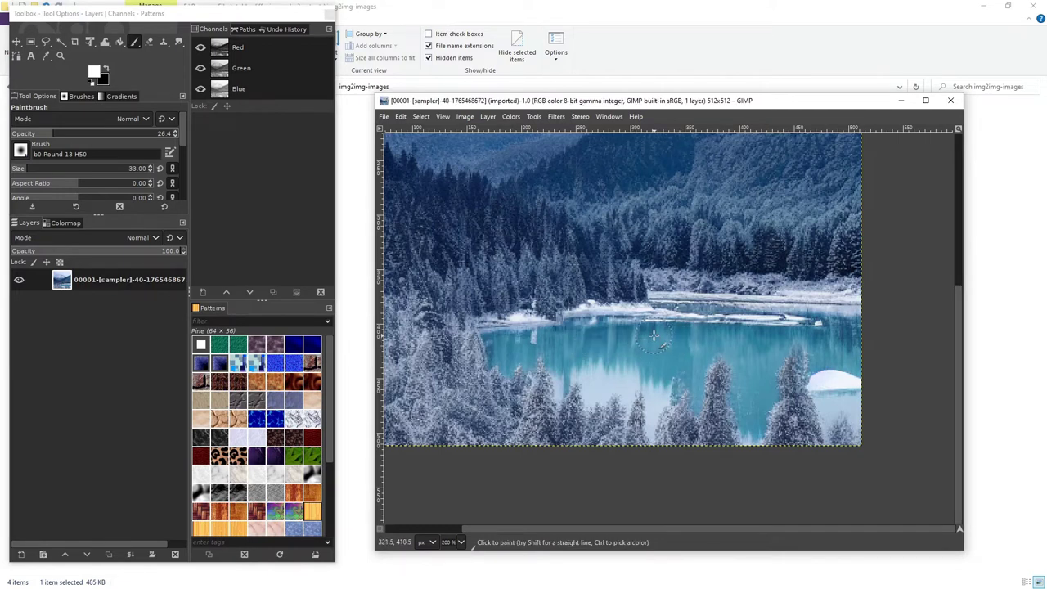
{"action": "mouse_move", "coordinate": [650, 343]}
{"action": "left_mouse_down"}
{"action": "mouse_move", "coordinate": [520, 334]}
{"action": "mouse_move", "coordinate": [491, 340]}
{"action": "mouse_move", "coordinate": [492, 360]}
{"action": "mouse_move", "coordinate": [505, 368]}
{"action": "mouse_move", "coordinate": [533, 345]}
{"action": "mouse_move", "coordinate": [534, 363]}
{"action": "mouse_move", "coordinate": [547, 340]}
{"action": "mouse_move", "coordinate": [560, 394]}
{"action": "mouse_move", "coordinate": [566, 344]}
{"action": "mouse_move", "coordinate": [594, 400]}
{"action": "mouse_move", "coordinate": [591, 348]}
{"action": "mouse_move", "coordinate": [612, 398]}
{"action": "mouse_move", "coordinate": [615, 363]}
{"action": "mouse_move", "coordinate": [632, 398]}
{"action": "mouse_move", "coordinate": [635, 343]}
{"action": "mouse_move", "coordinate": [656, 416]}
{"action": "mouse_move", "coordinate": [640, 335]}
{"action": "mouse_move", "coordinate": [580, 330]}
{"action": "mouse_move", "coordinate": [634, 328]}
{"action": "mouse_move", "coordinate": [668, 376]}
{"action": "mouse_move", "coordinate": [677, 361]}
{"action": "mouse_move", "coordinate": [696, 400]}
{"action": "mouse_move", "coordinate": [679, 365]}
{"action": "mouse_move", "coordinate": [697, 351]}
{"action": "mouse_move", "coordinate": [697, 367]}
{"action": "mouse_move", "coordinate": [711, 348]}
{"action": "mouse_move", "coordinate": [730, 364]}
{"action": "mouse_move", "coordinate": [747, 436]}
{"action": "mouse_move", "coordinate": [755, 400]}
{"action": "mouse_move", "coordinate": [765, 446]}
{"action": "mouse_move", "coordinate": [775, 372]}
{"action": "mouse_move", "coordinate": [794, 337]}
{"action": "mouse_move", "coordinate": [761, 383]}
{"action": "mouse_move", "coordinate": [730, 337]}
{"action": "mouse_move", "coordinate": [653, 335]}
{"action": "mouse_move", "coordinate": [679, 360]}
{"action": "mouse_move", "coordinate": [725, 340]}
{"action": "mouse_move", "coordinate": [694, 330]}
{"action": "mouse_move", "coordinate": [817, 334]}
{"action": "mouse_move", "coordinate": [816, 374]}
{"action": "mouse_move", "coordinate": [811, 366]}
{"action": "mouse_move", "coordinate": [831, 358]}
{"action": "mouse_move", "coordinate": [830, 370]}
{"action": "mouse_move", "coordinate": [864, 366]}
{"action": "mouse_move", "coordinate": [839, 317]}
{"action": "mouse_move", "coordinate": [867, 325]}
{"action": "mouse_move", "coordinate": [830, 327]}
{"action": "left_mouse_up"}
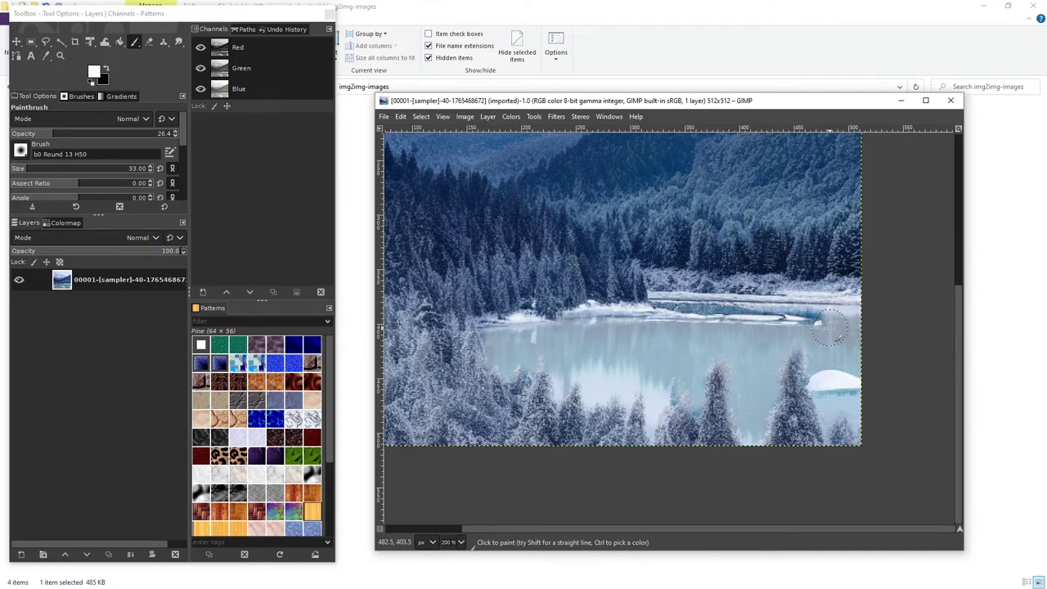
Reduce the brush to size 17 and paint translucent white over the narrow water strip between the ice ledges at the far shore
{"action": "key", "text": "bracketleft"}
{"action": "key", "text": "bracketleft"}
{"action": "key", "text": "bracketleft"}
{"action": "key", "text": "bracketleft"}
{"action": "key", "text": "bracketleft"}
{"action": "key", "text": "bracketleft"}
{"action": "key", "text": "bracketleft"}
{"action": "key", "text": "bracketleft"}
{"action": "key", "text": "bracketleft"}
{"action": "key", "text": "bracketleft"}
{"action": "key", "text": "bracketleft"}
{"action": "key", "text": "bracketleft"}
{"action": "key", "text": "bracketleft"}
{"action": "key", "text": "bracketleft"}
{"action": "key", "text": "bracketleft"}
{"action": "key", "text": "bracketleft"}
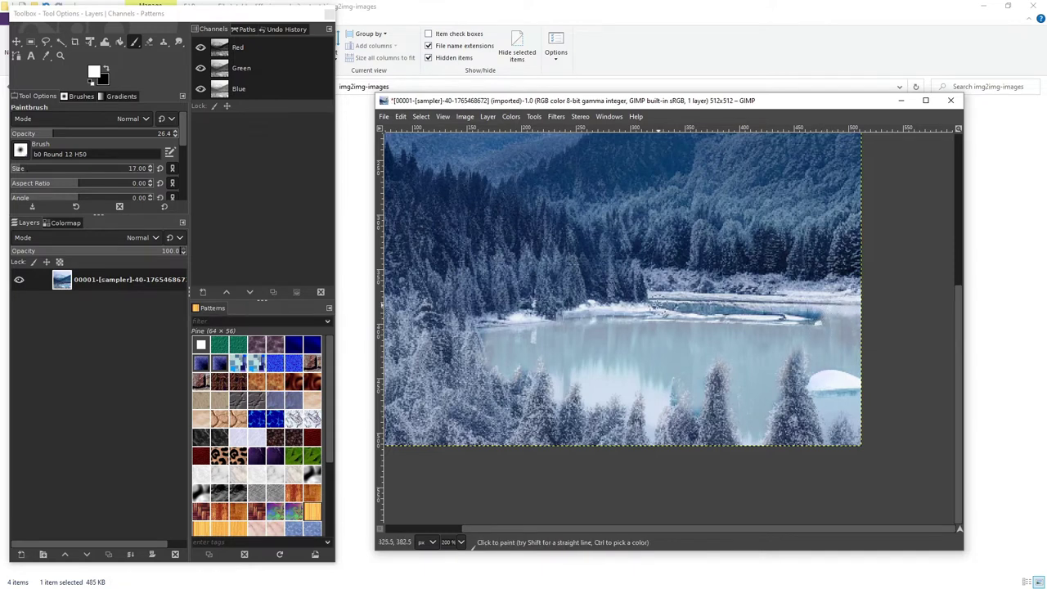
{"action": "mouse_move", "coordinate": [657, 308]}
{"action": "left_mouse_down"}
{"action": "mouse_move", "coordinate": [825, 317]}
{"action": "mouse_move", "coordinate": [659, 305]}
{"action": "left_mouse_up"}
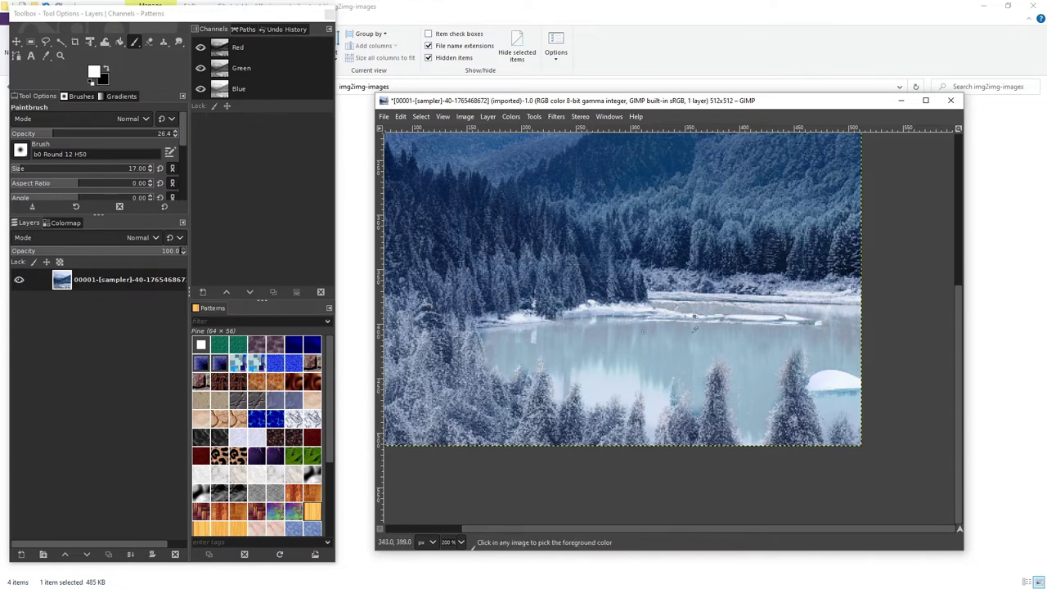
{"action": "mouse_move", "coordinate": [654, 306]}
{"action": "left_mouse_down"}
{"action": "mouse_move", "coordinate": [864, 314]}
{"action": "mouse_move", "coordinate": [832, 318]}
{"action": "left_mouse_up"}
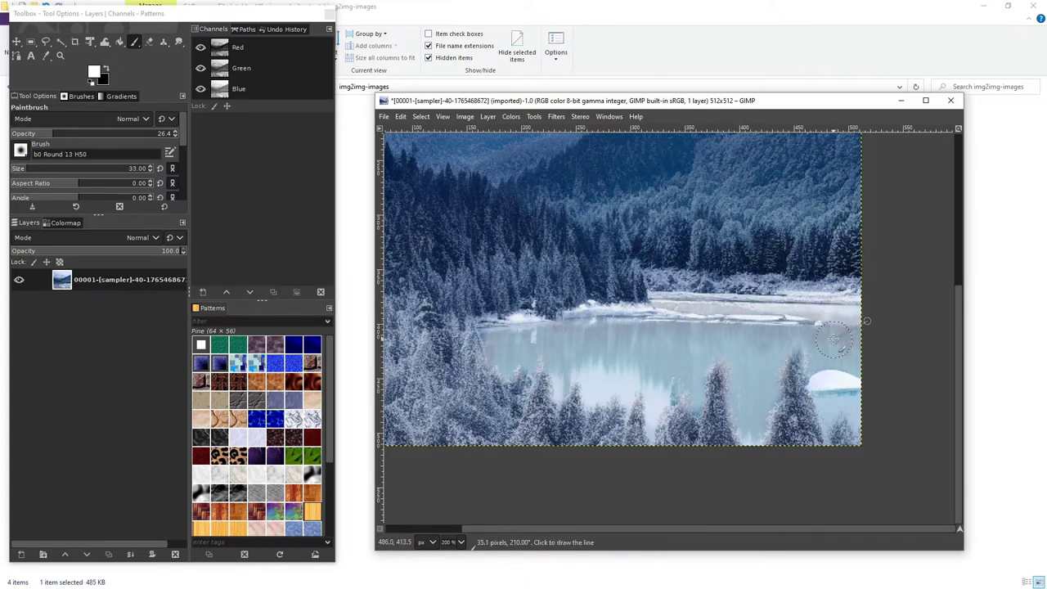
Enlarge the paintbrush to size 33 and paint another coat of translucent white across the lake's water surface
{"action": "key", "text": "bracketright"}
{"action": "key", "text": "bracketright"}
{"action": "key", "text": "bracketright"}
{"action": "key", "text": "bracketright"}
{"action": "key", "text": "bracketright"}
{"action": "key", "text": "bracketright"}
{"action": "key", "text": "bracketright"}
{"action": "key", "text": "bracketright"}
{"action": "key", "text": "bracketright"}
{"action": "key", "text": "bracketright"}
{"action": "key", "text": "bracketright"}
{"action": "key", "text": "bracketright"}
{"action": "key", "text": "bracketright"}
{"action": "key", "text": "bracketright"}
{"action": "key", "text": "bracketright"}
{"action": "key", "text": "bracketright"}
{"action": "mouse_move", "coordinate": [828, 333]}
{"action": "left_mouse_down"}
{"action": "mouse_move", "coordinate": [483, 338]}
{"action": "mouse_move", "coordinate": [507, 364]}
{"action": "mouse_move", "coordinate": [516, 334]}
{"action": "mouse_move", "coordinate": [523, 360]}
{"action": "mouse_move", "coordinate": [546, 338]}
{"action": "mouse_move", "coordinate": [565, 393]}
{"action": "mouse_move", "coordinate": [562, 337]}
{"action": "mouse_move", "coordinate": [590, 399]}
{"action": "mouse_move", "coordinate": [584, 329]}
{"action": "mouse_move", "coordinate": [598, 393]}
{"action": "mouse_move", "coordinate": [598, 336]}
{"action": "mouse_move", "coordinate": [618, 396]}
{"action": "mouse_move", "coordinate": [622, 332]}
{"action": "mouse_move", "coordinate": [638, 385]}
{"action": "mouse_move", "coordinate": [643, 339]}
{"action": "mouse_move", "coordinate": [657, 407]}
{"action": "mouse_move", "coordinate": [658, 354]}
{"action": "mouse_move", "coordinate": [667, 345]}
{"action": "mouse_move", "coordinate": [664, 378]}
{"action": "mouse_move", "coordinate": [673, 342]}
{"action": "mouse_move", "coordinate": [696, 398]}
{"action": "mouse_move", "coordinate": [690, 352]}
{"action": "mouse_move", "coordinate": [706, 367]}
{"action": "mouse_move", "coordinate": [717, 344]}
{"action": "mouse_move", "coordinate": [699, 409]}
{"action": "mouse_move", "coordinate": [710, 340]}
{"action": "mouse_move", "coordinate": [728, 350]}
{"action": "mouse_move", "coordinate": [746, 439]}
{"action": "mouse_move", "coordinate": [753, 346]}
{"action": "mouse_move", "coordinate": [756, 433]}
{"action": "mouse_move", "coordinate": [768, 362]}
{"action": "mouse_move", "coordinate": [776, 353]}
{"action": "mouse_move", "coordinate": [773, 404]}
{"action": "mouse_move", "coordinate": [776, 341]}
{"action": "mouse_move", "coordinate": [792, 338]}
{"action": "mouse_move", "coordinate": [811, 358]}
{"action": "mouse_move", "coordinate": [824, 421]}
{"action": "mouse_move", "coordinate": [832, 356]}
{"action": "mouse_move", "coordinate": [843, 388]}
{"action": "mouse_move", "coordinate": [872, 392]}
{"action": "mouse_move", "coordinate": [869, 430]}
{"action": "mouse_move", "coordinate": [831, 395]}
{"action": "mouse_move", "coordinate": [841, 424]}
{"action": "mouse_move", "coordinate": [834, 339]}
{"action": "mouse_move", "coordinate": [657, 400]}
{"action": "mouse_move", "coordinate": [669, 307]}
{"action": "left_mouse_up"}
{"action": "key", "text": "shift"}
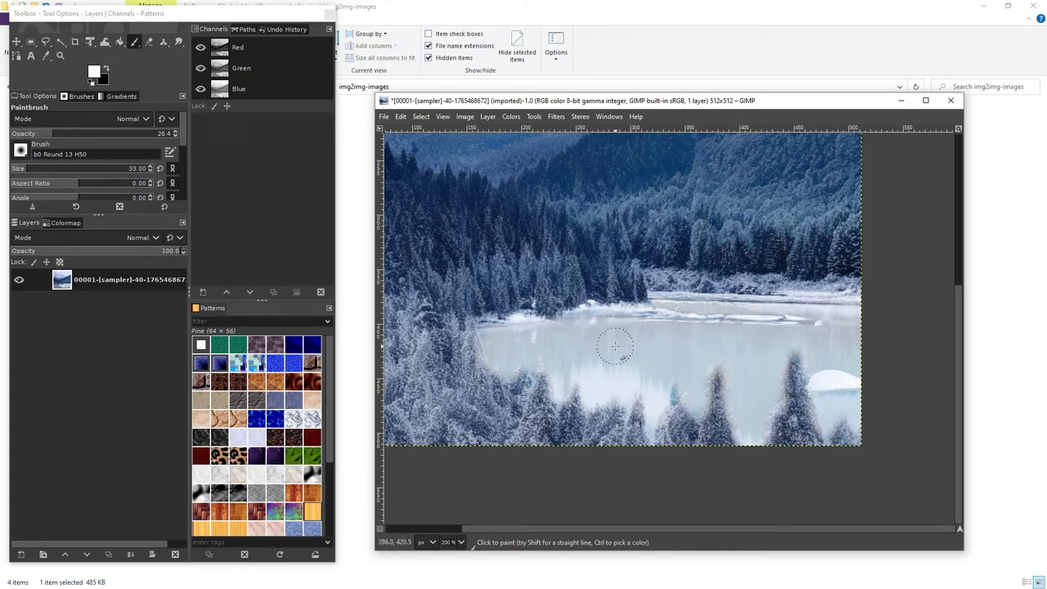
Outline the lake's water with Free Select, feathering the edges by 5.4 and tracing around the foreground trees, and complete the selection
{"action": "key", "text": "f"}
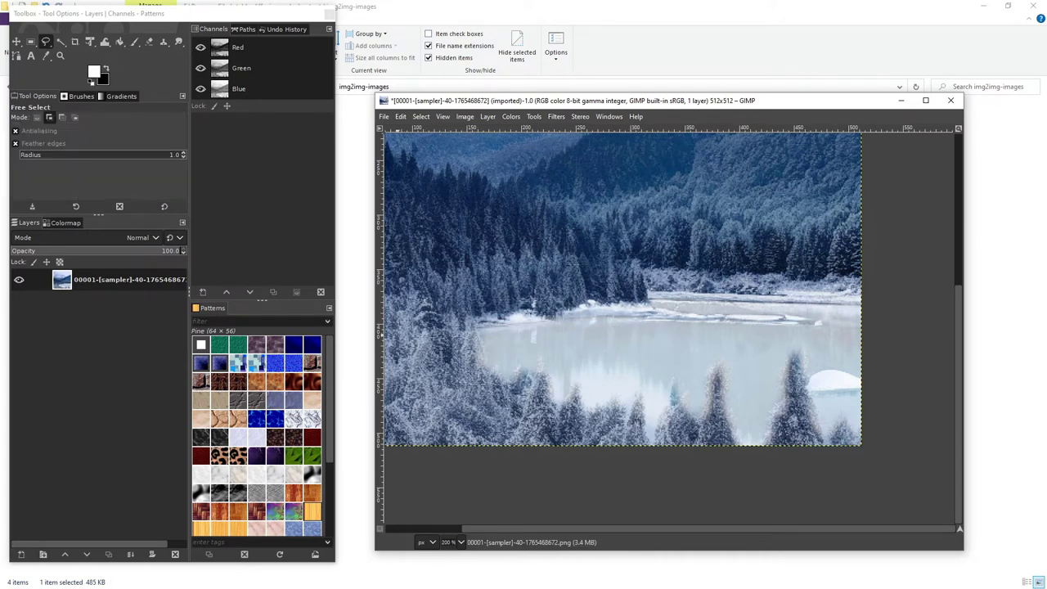
{"action": "key", "text": "ctrl+shift"}
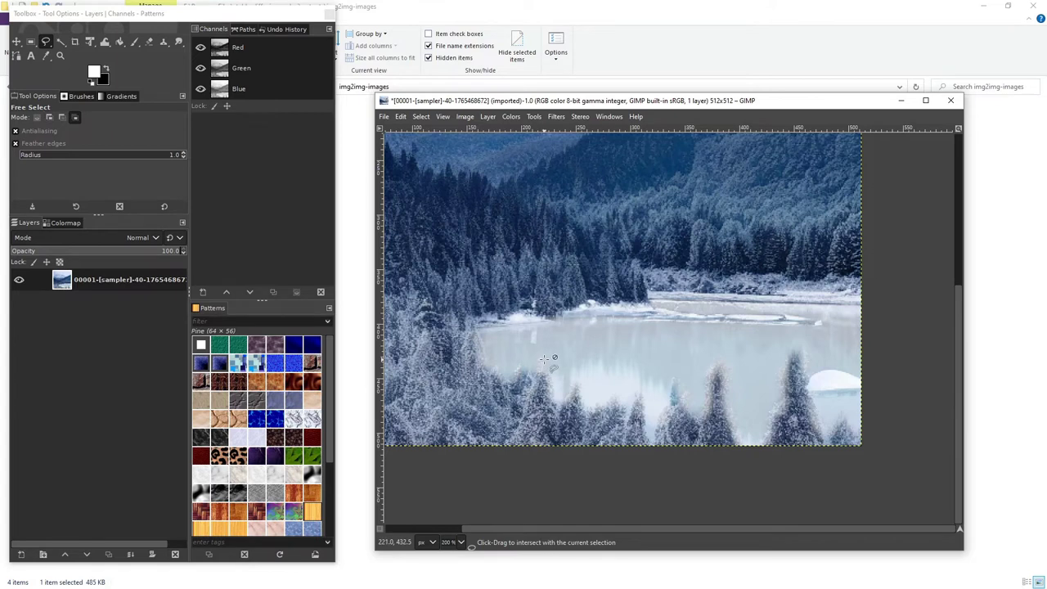
{"action": "left_click", "coordinate": [31, 155]}
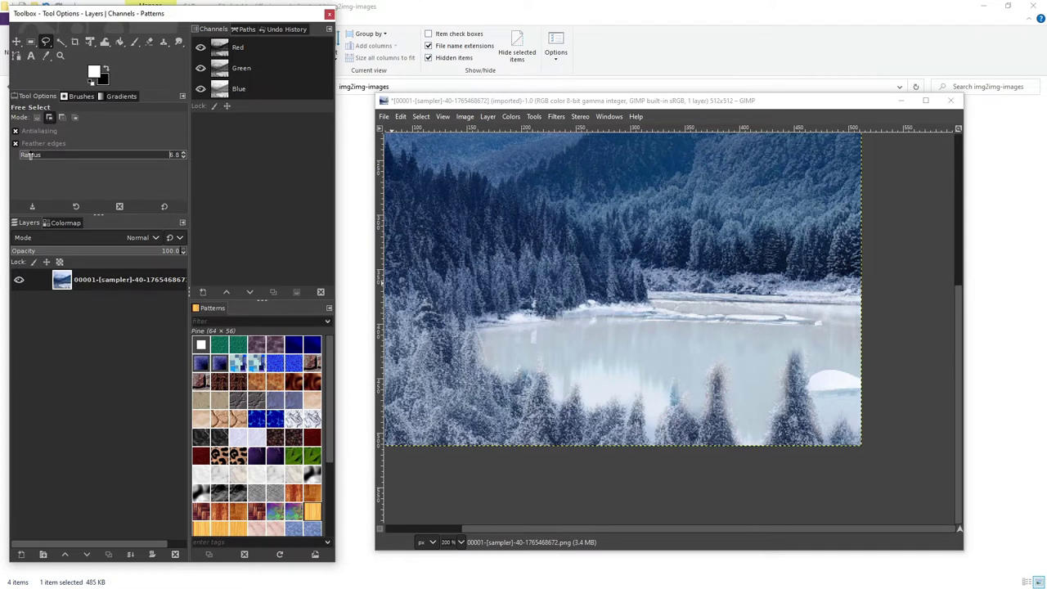
{"action": "left_click_drag", "start_coordinate": [29, 155], "coordinate": [28, 155]}
{"action": "mouse_move", "coordinate": [480, 322]}
{"action": "left_mouse_down"}
{"action": "mouse_move", "coordinate": [798, 316]}
{"action": "mouse_move", "coordinate": [651, 300]}
{"action": "mouse_move", "coordinate": [667, 295]}
{"action": "mouse_move", "coordinate": [864, 307]}
{"action": "mouse_move", "coordinate": [862, 435]}
{"action": "mouse_move", "coordinate": [843, 419]}
{"action": "mouse_move", "coordinate": [833, 434]}
{"action": "mouse_move", "coordinate": [823, 429]}
{"action": "mouse_move", "coordinate": [796, 351]}
{"action": "mouse_move", "coordinate": [784, 356]}
{"action": "mouse_move", "coordinate": [767, 439]}
{"action": "mouse_move", "coordinate": [748, 453]}
{"action": "mouse_move", "coordinate": [734, 447]}
{"action": "mouse_move", "coordinate": [721, 363]}
{"action": "mouse_move", "coordinate": [710, 368]}
{"action": "mouse_move", "coordinate": [707, 413]}
{"action": "left_mouse_up"}
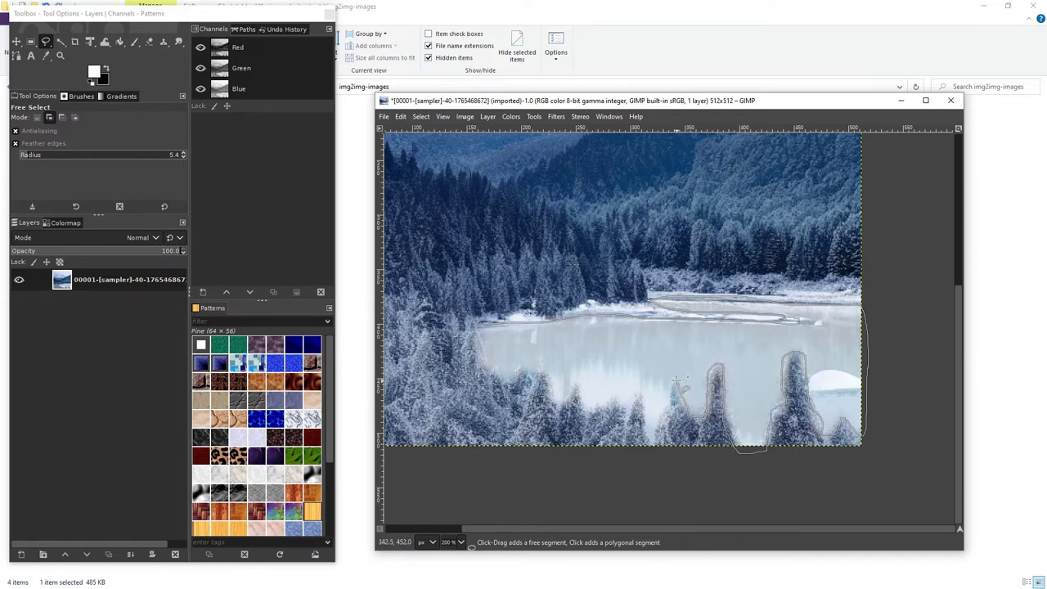
{"action": "left_click_drag", "start_coordinate": [675, 379], "coordinate": [675, 393]}
{"action": "mouse_move", "coordinate": [663, 451]}
{"action": "left_mouse_down"}
{"action": "mouse_move", "coordinate": [656, 422]}
{"action": "mouse_move", "coordinate": [641, 395]}
{"action": "mouse_move", "coordinate": [588, 406]}
{"action": "mouse_move", "coordinate": [580, 386]}
{"action": "mouse_move", "coordinate": [557, 396]}
{"action": "mouse_move", "coordinate": [546, 372]}
{"action": "mouse_move", "coordinate": [523, 364]}
{"action": "mouse_move", "coordinate": [514, 386]}
{"action": "mouse_move", "coordinate": [492, 368]}
{"action": "mouse_move", "coordinate": [476, 325]}
{"action": "left_mouse_up"}
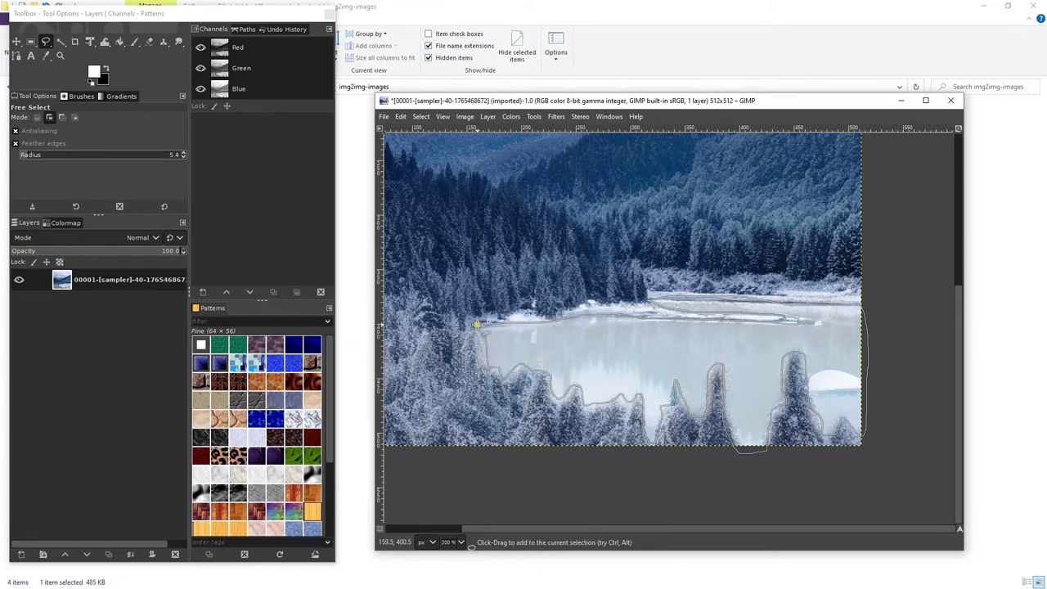
{"action": "key", "text": "Return"}
{"action": "right_click", "coordinate": [530, 342]}
{"action": "mouse_move", "coordinate": [555, 438]}
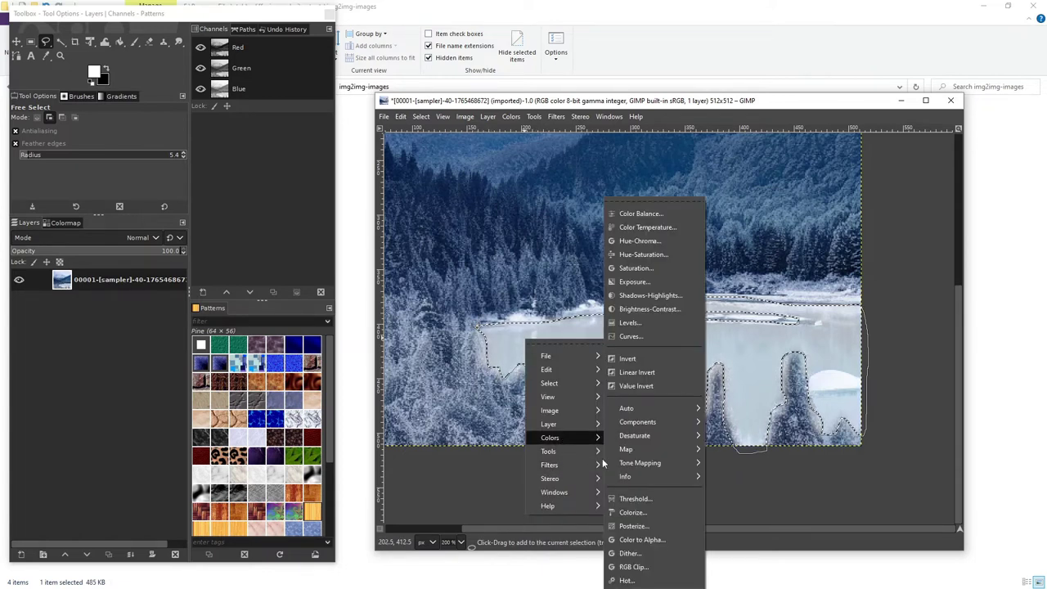
{"action": "left_click", "coordinate": [662, 255]}
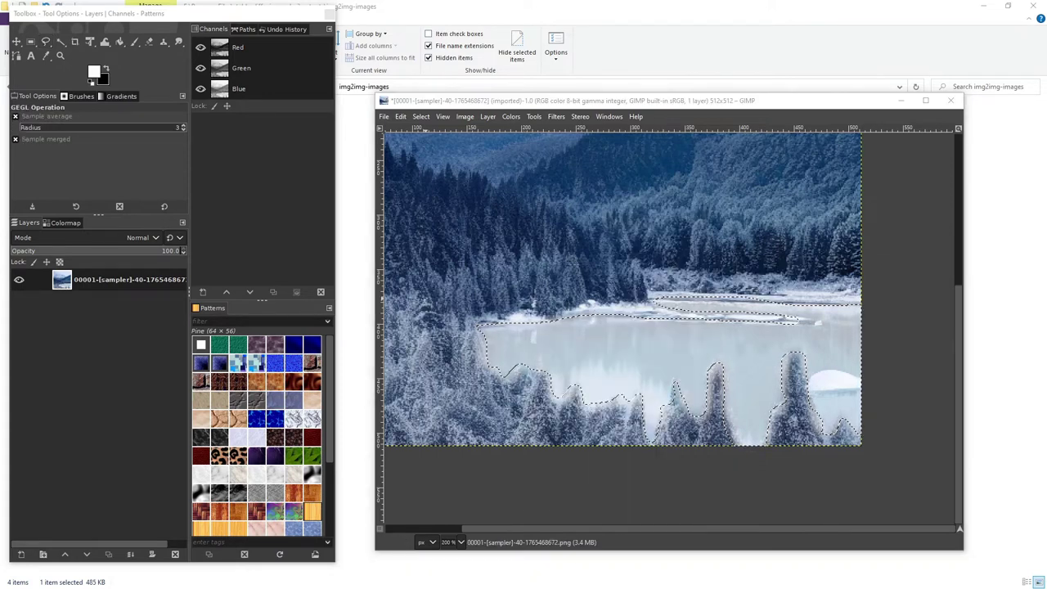
{"action": "left_click_drag", "start_coordinate": [368, 120], "coordinate": [354, 143]}
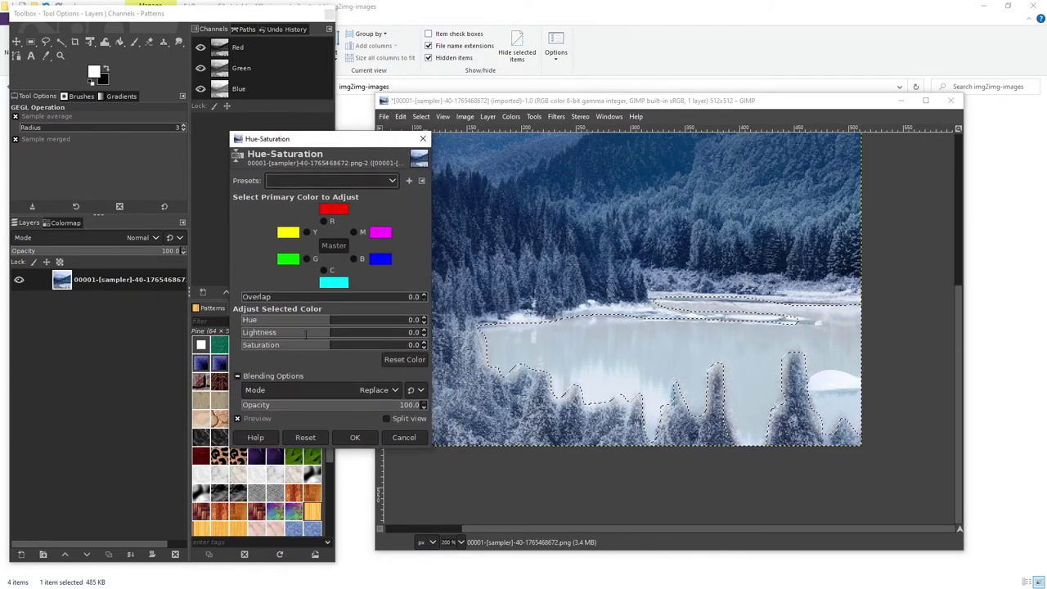
{"action": "left_click", "coordinate": [352, 319]}
{"action": "left_click_drag", "start_coordinate": [352, 319], "coordinate": [341, 320]}
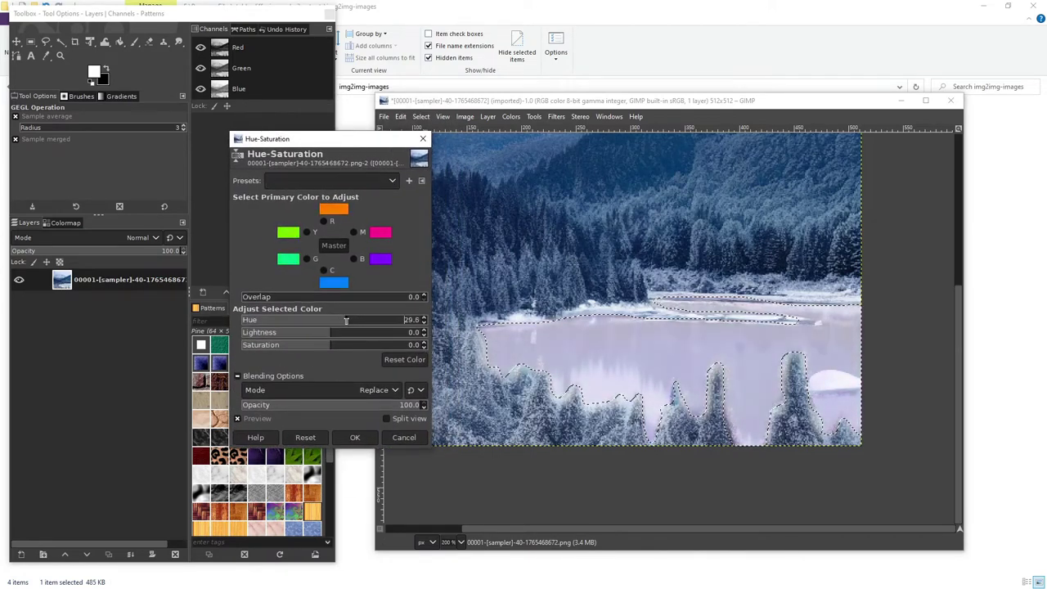
{"action": "left_click", "coordinate": [403, 437]}
Start Colorize on the selected lake and sample the grey-blue 637e99 from the image as its colour
{"action": "right_click", "coordinate": [595, 361]}
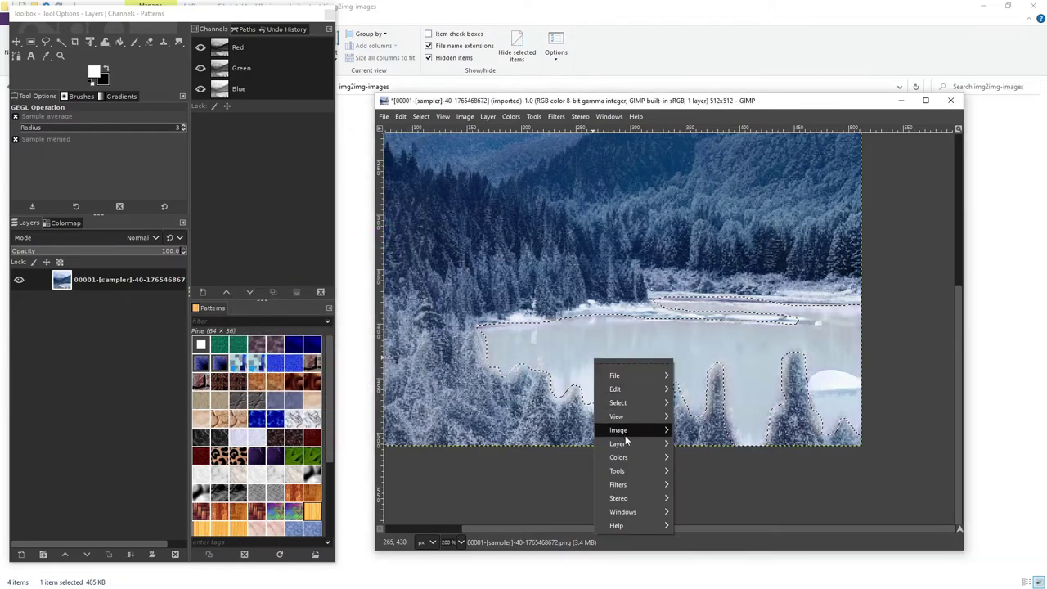
{"action": "mouse_move", "coordinate": [629, 457]}
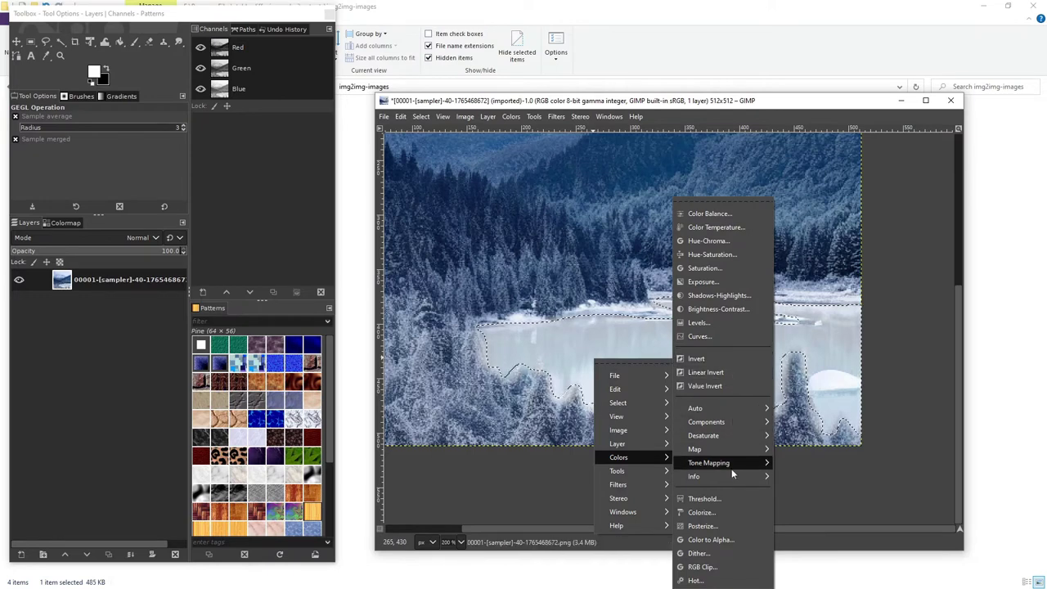
{"action": "left_click", "coordinate": [723, 513]}
{"action": "left_click_drag", "start_coordinate": [327, 134], "coordinate": [703, 135]}
{"action": "left_click", "coordinate": [699, 227]}
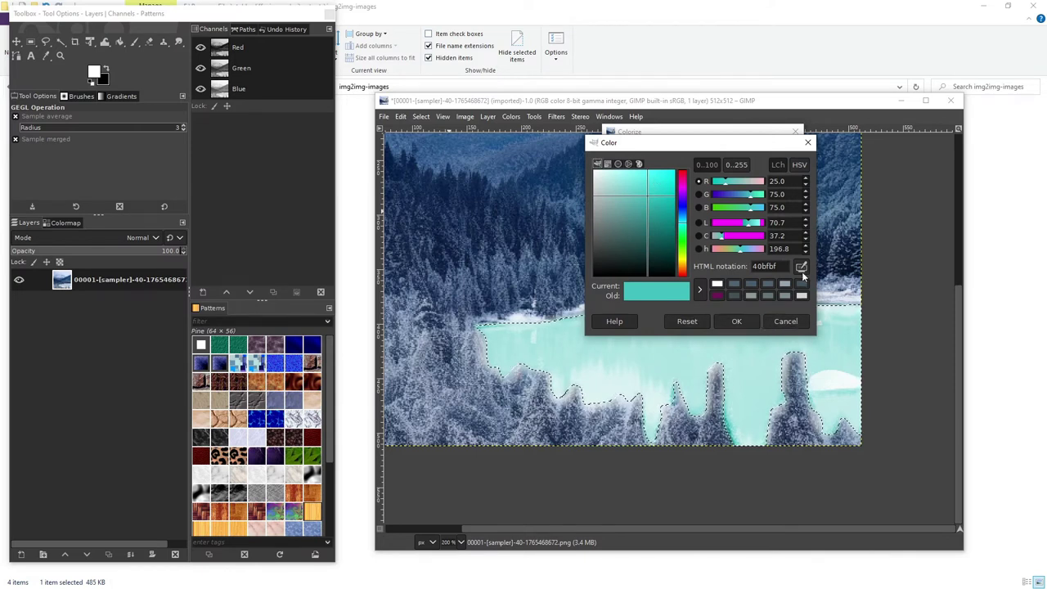
{"action": "left_click", "coordinate": [803, 268]}
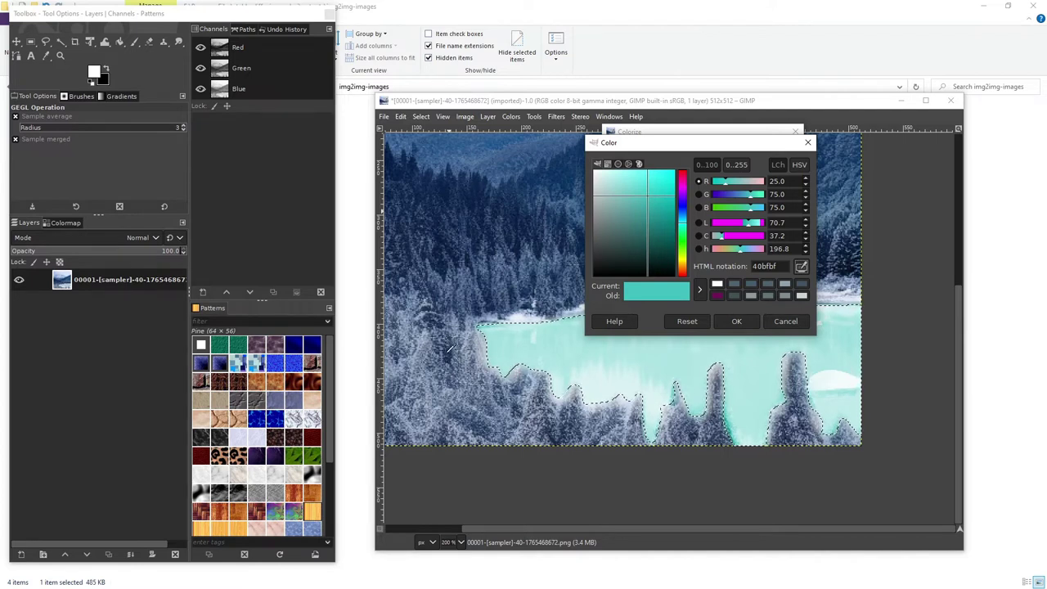
{"action": "left_click", "coordinate": [676, 399]}
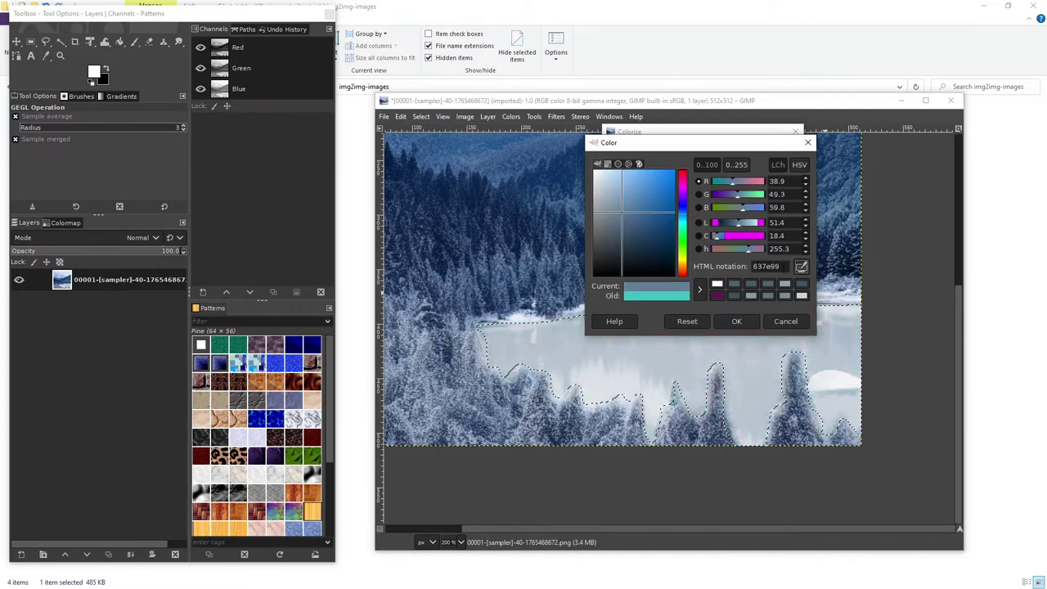
{"action": "left_click_drag", "start_coordinate": [675, 148], "coordinate": [799, 107]}
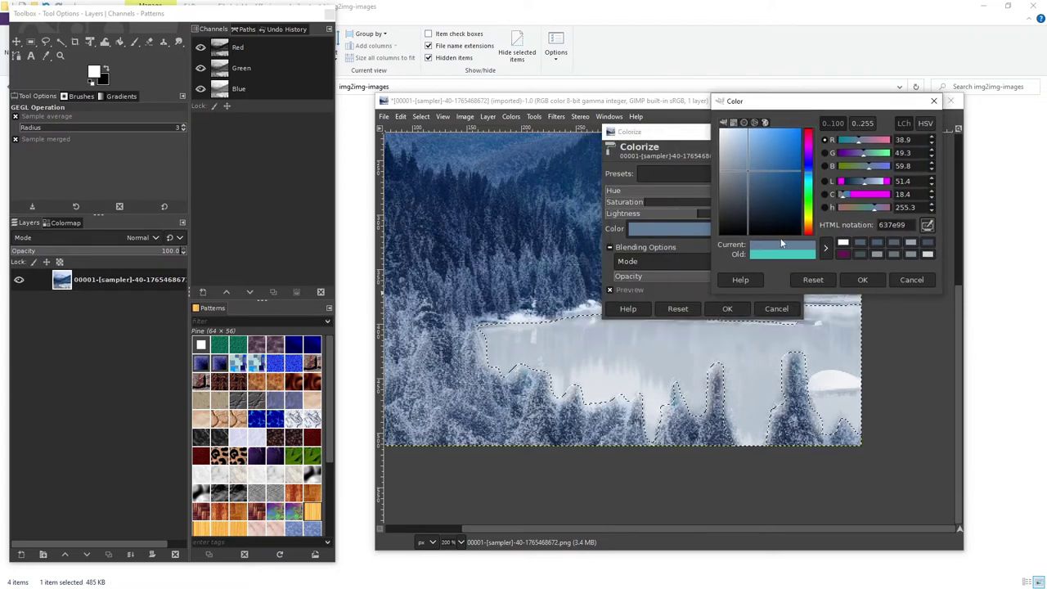
{"action": "left_click", "coordinate": [862, 280]}
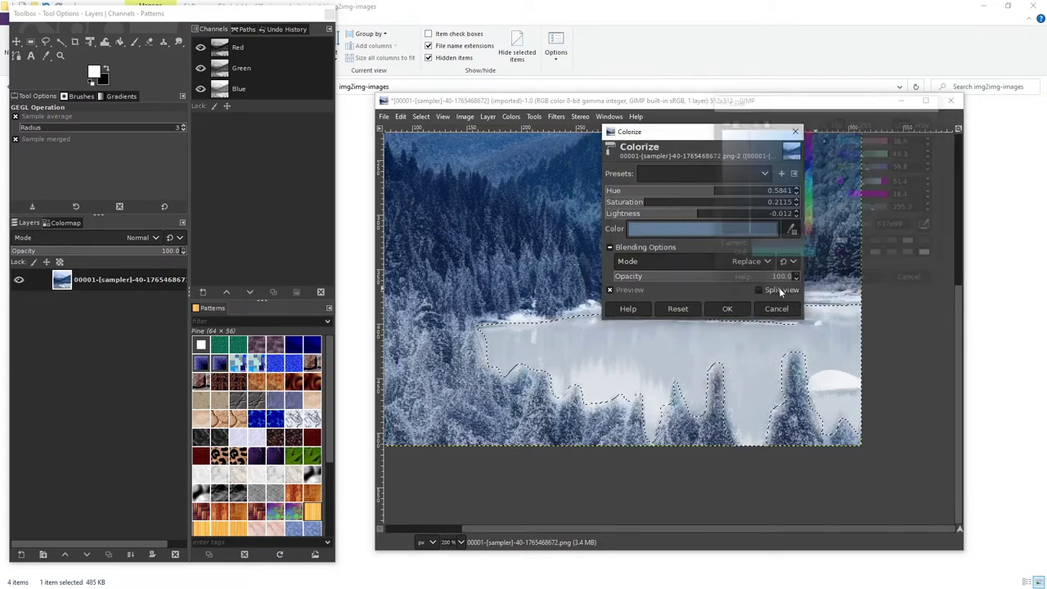
Set the Colorize saturation to 0.4535 and lightness to 0.122, compare the lake with the preview off and on, and apply it
{"action": "double_click", "coordinate": [627, 290]}
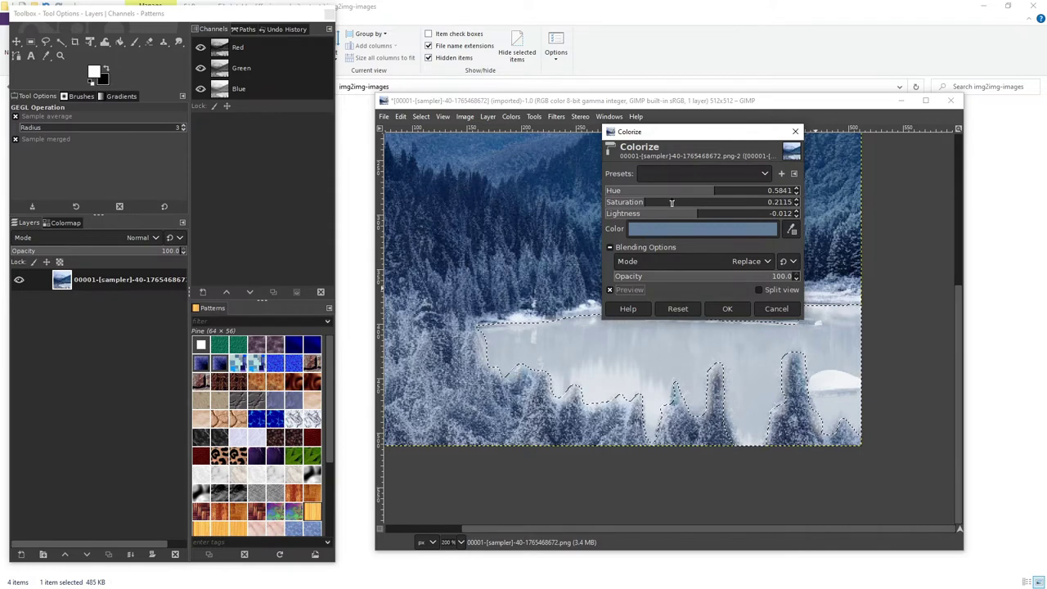
{"action": "left_click_drag", "start_coordinate": [672, 202], "coordinate": [709, 202]}
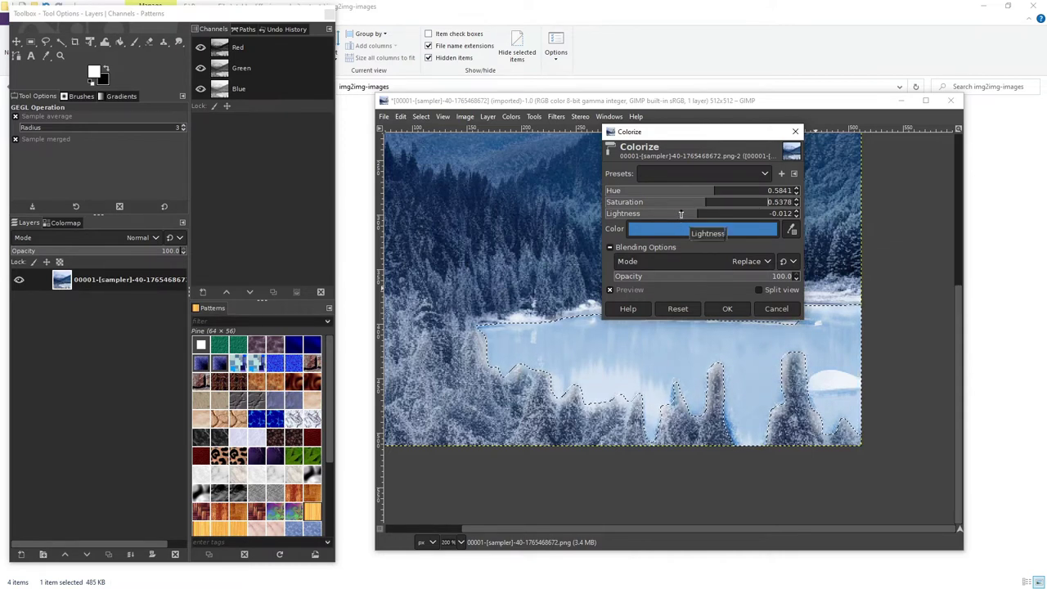
{"action": "left_click_drag", "start_coordinate": [681, 213], "coordinate": [711, 214]}
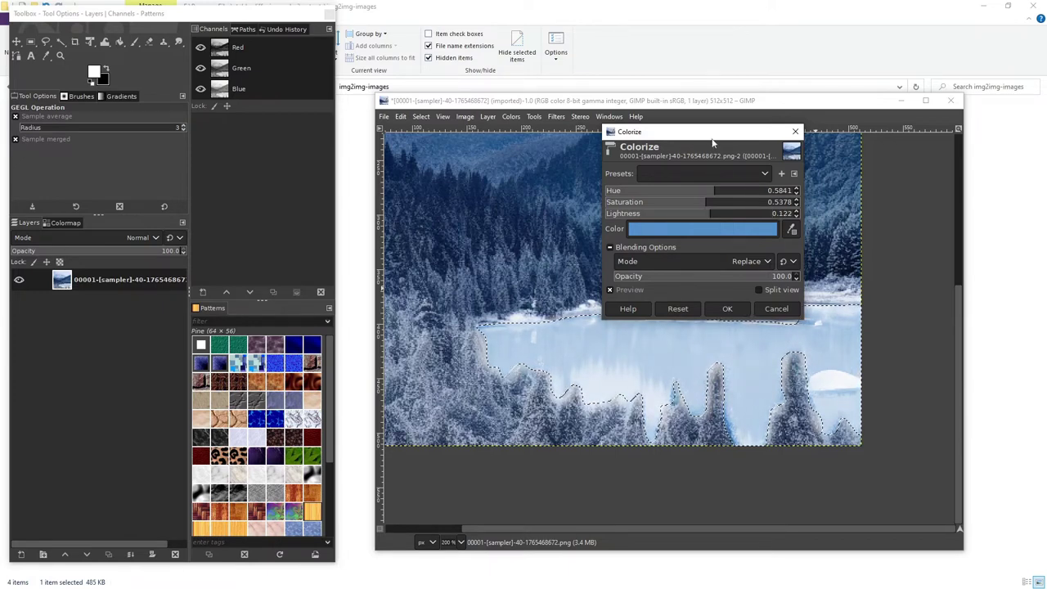
{"action": "left_click_drag", "start_coordinate": [704, 132], "coordinate": [811, 64]}
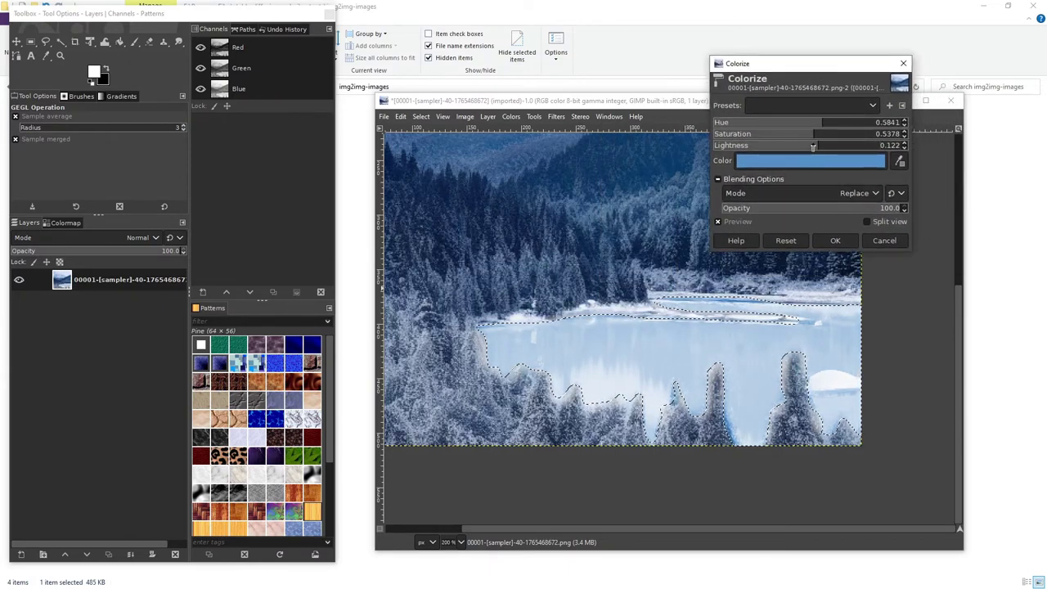
{"action": "left_click", "coordinate": [741, 223]}
{"action": "left_click", "coordinate": [741, 222]}
{"action": "left_click", "coordinate": [741, 222]}
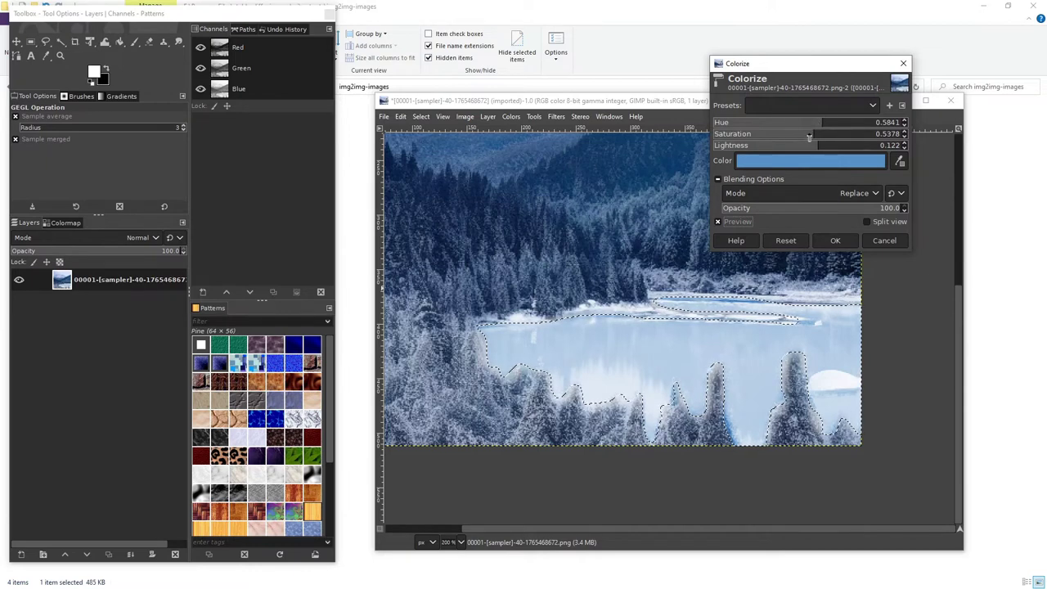
{"action": "left_click_drag", "start_coordinate": [805, 134], "coordinate": [797, 133]}
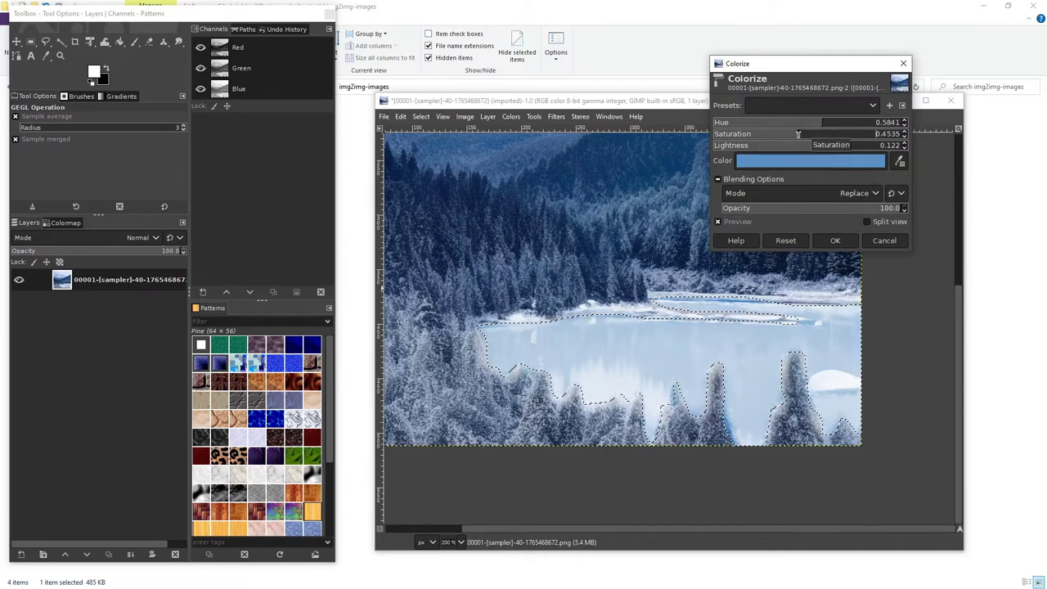
{"action": "left_click", "coordinate": [835, 240]}
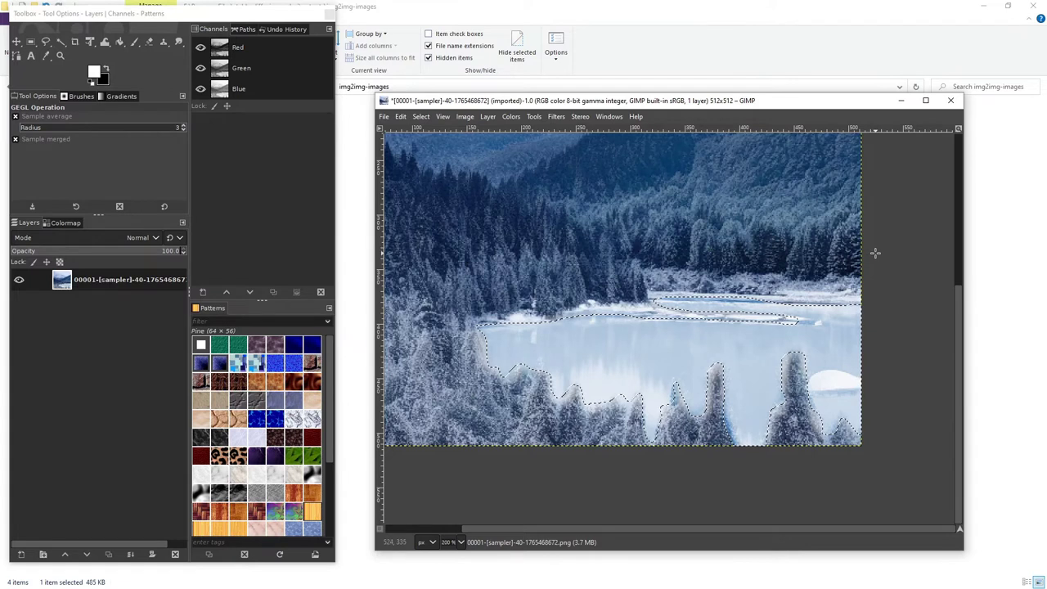
{"action": "scroll", "coordinate": [605, 334], "scroll_direction": "up", "scroll_amount": 1}
{"action": "scroll", "coordinate": [605, 334], "scroll_direction": "left", "scroll_amount": 1}
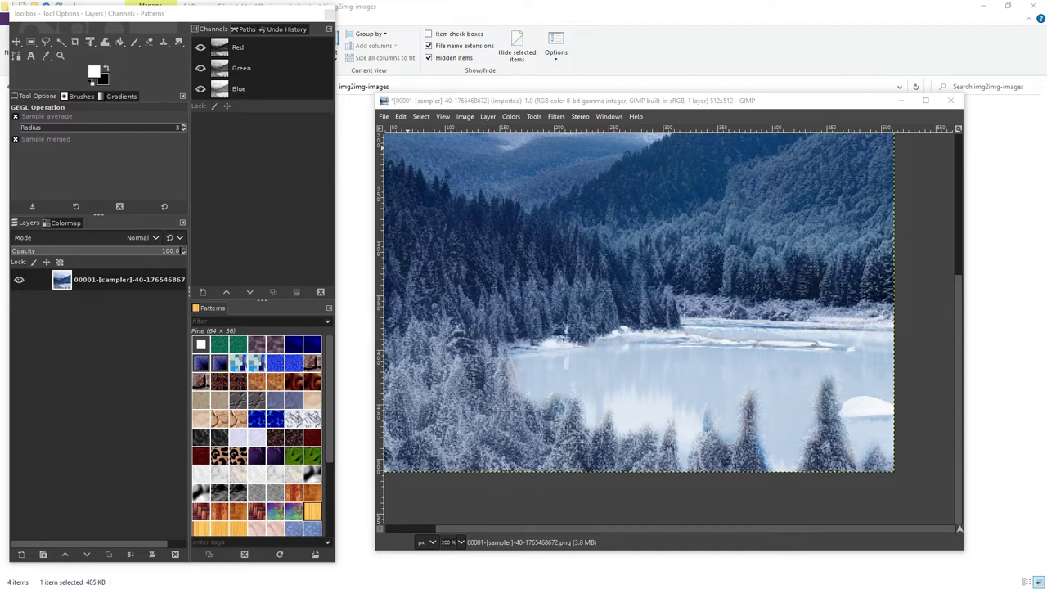
{"action": "key", "text": "ctrl+shift+e"}
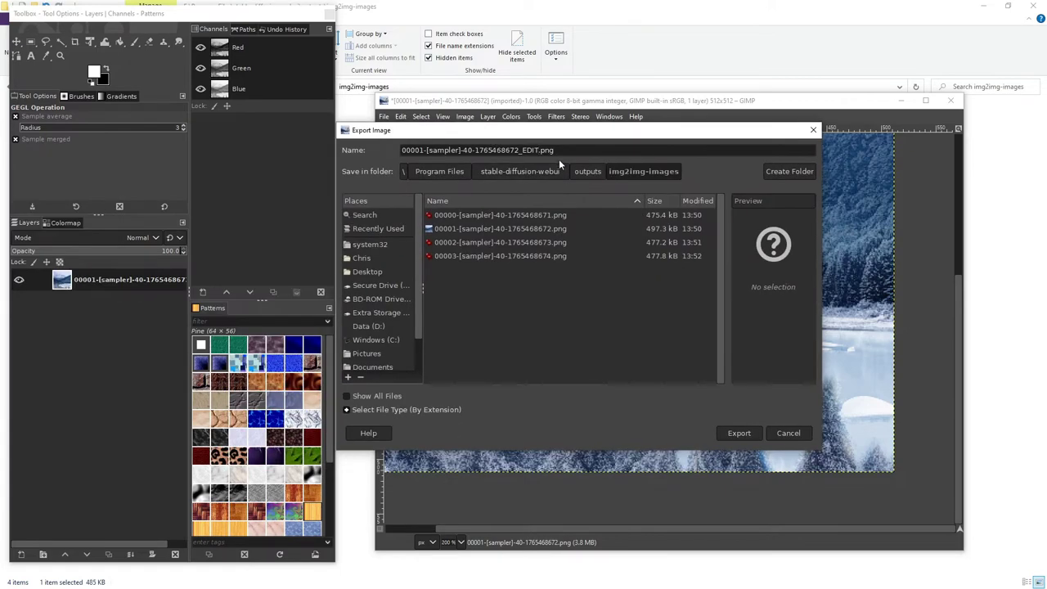
{"action": "left_click", "coordinate": [755, 436]}
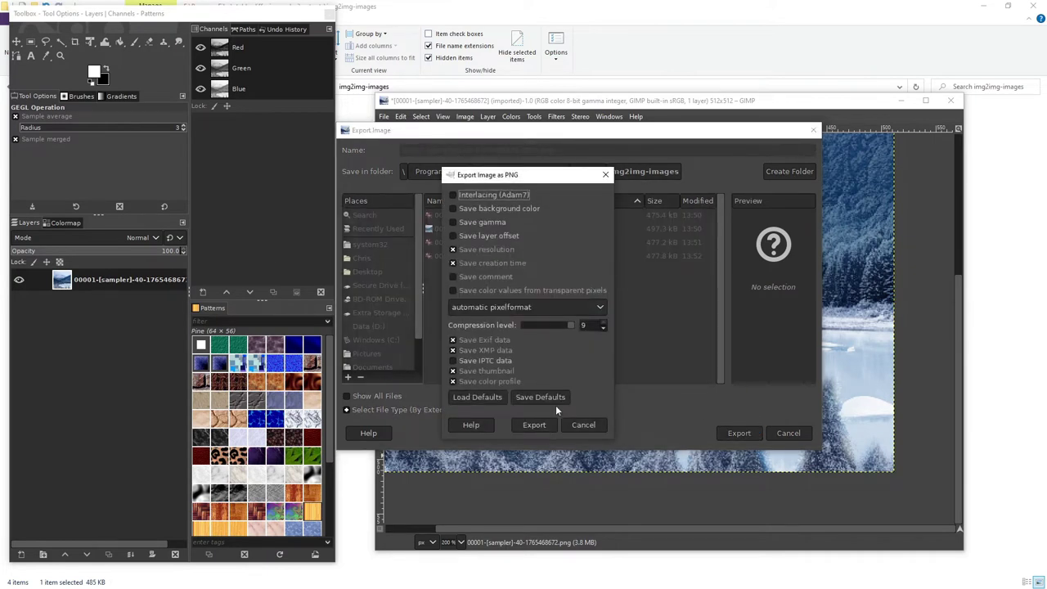
{"action": "left_click", "coordinate": [548, 423]}
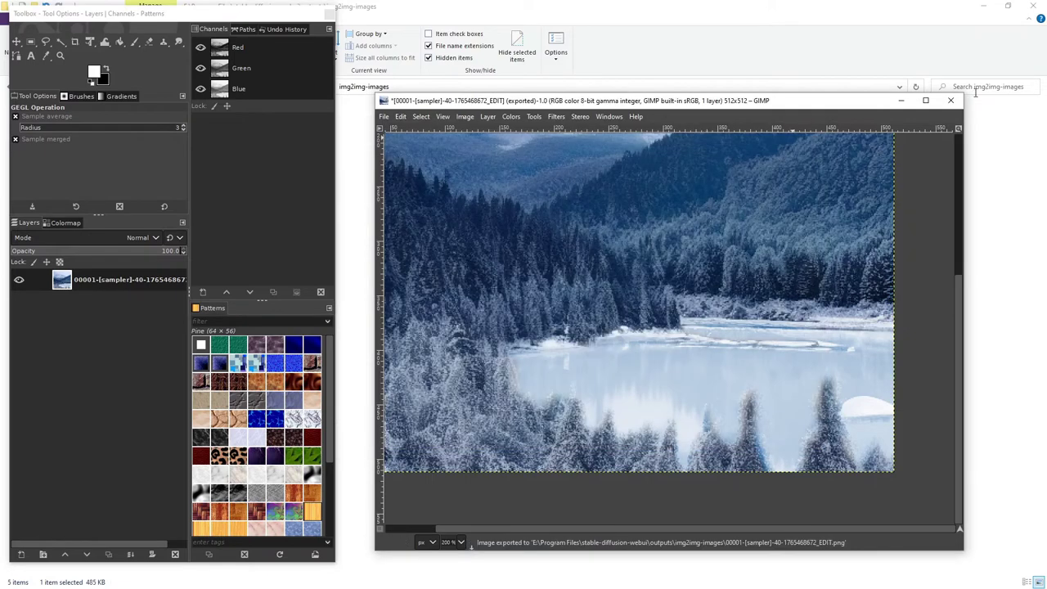
{"action": "left_click", "coordinate": [951, 100]}
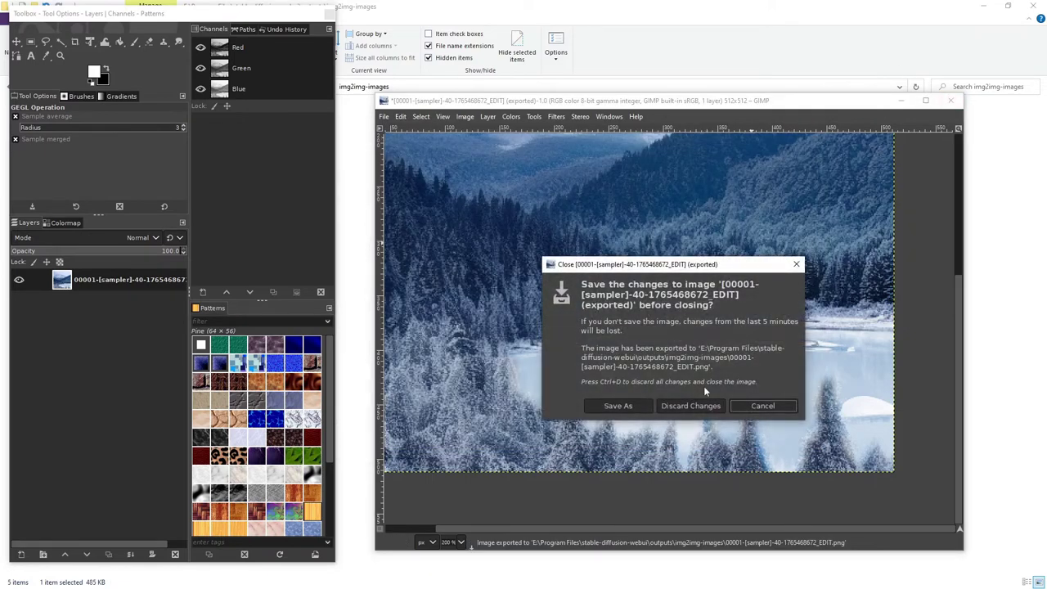
{"action": "left_click", "coordinate": [753, 405]}
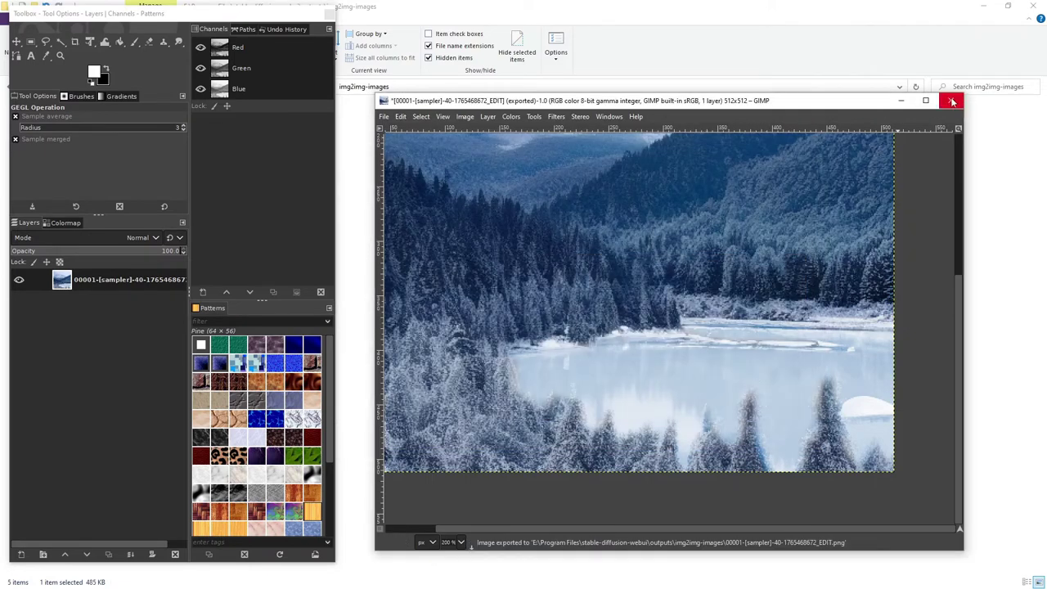
{"action": "left_click", "coordinate": [857, 30]}
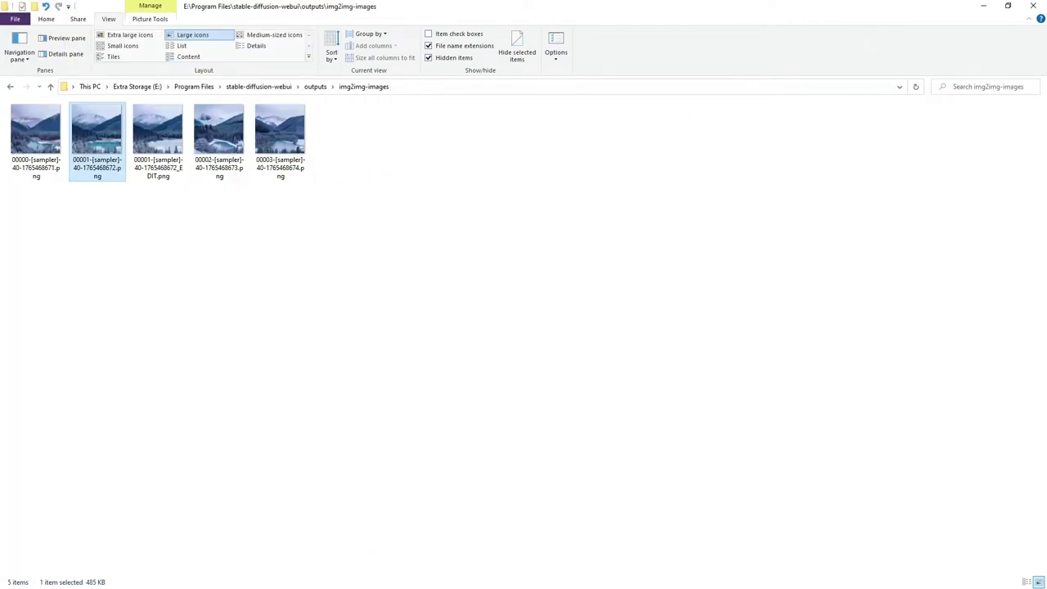
{"action": "key", "text": "alt+Tab"}
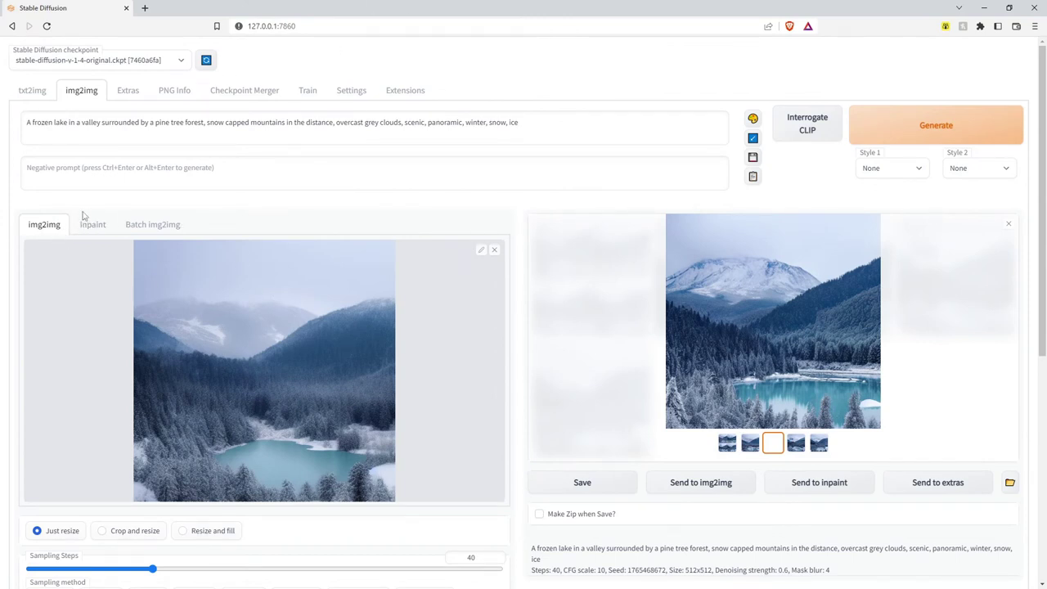
{"action": "left_click", "coordinate": [495, 257]}
{"action": "key", "text": "alt+Tab"}
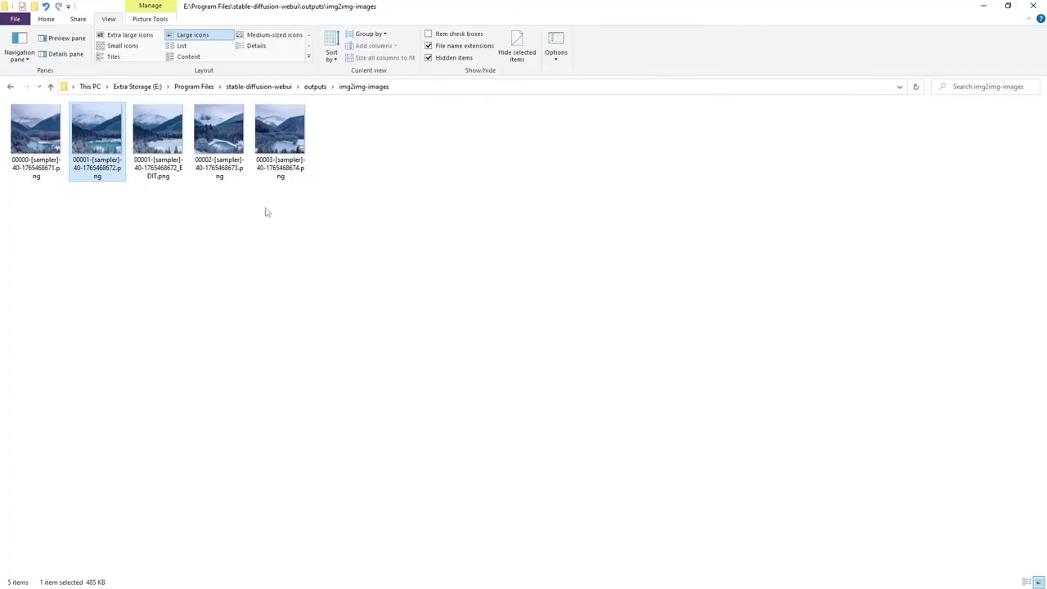
{"action": "left_click_drag", "start_coordinate": [158, 135], "coordinate": [327, 385]}
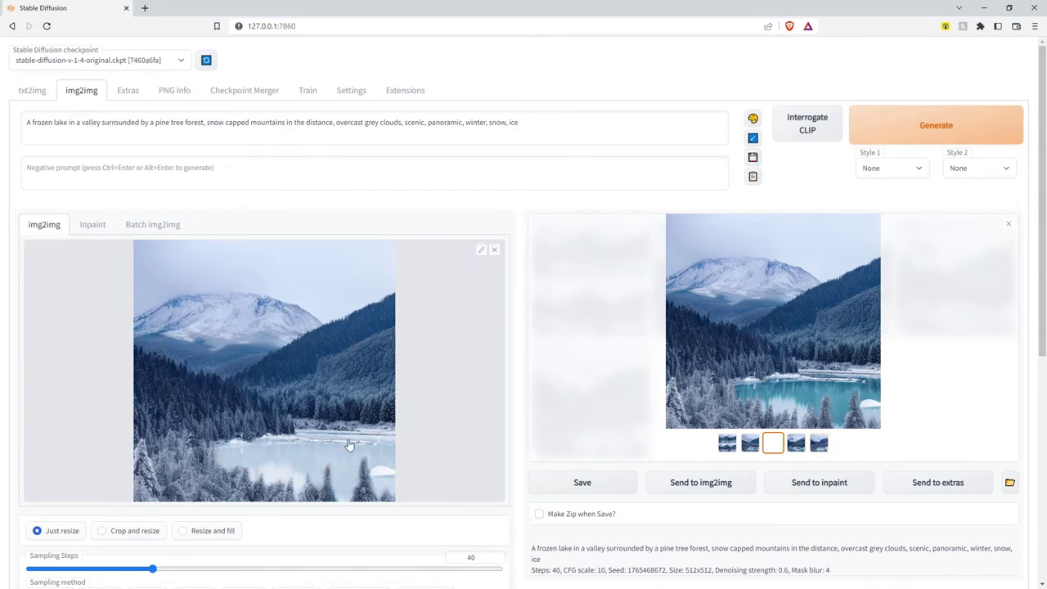
Change "lake" to "icy pond" in the img2img prompt and remove the final "ice" so it ends with "winter, snow"
{"action": "double_click", "coordinate": [62, 124]}
{"action": "type", "text": "pon"}
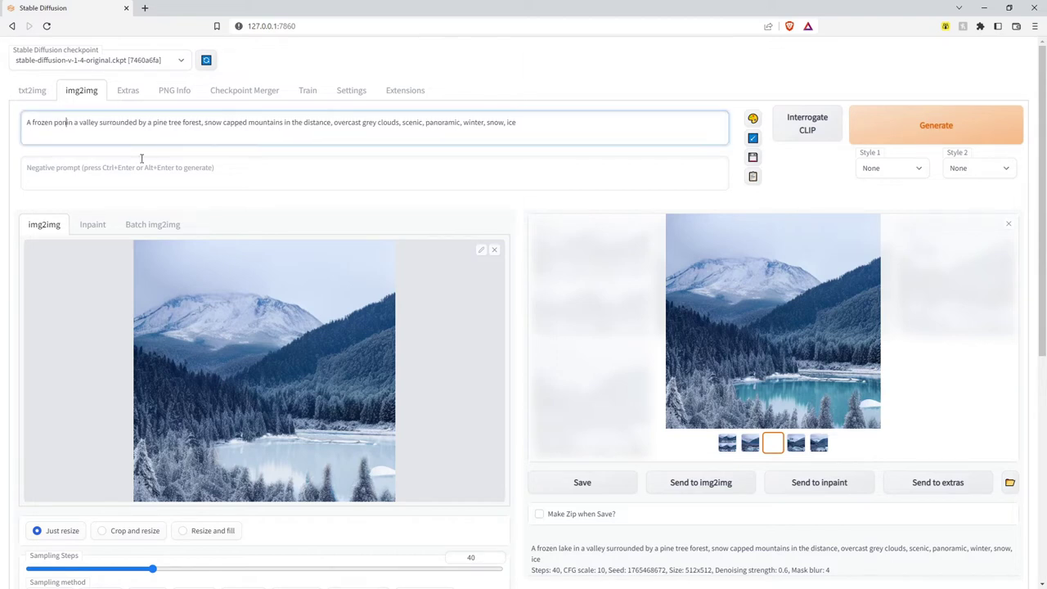
{"action": "type", "text": "d"}
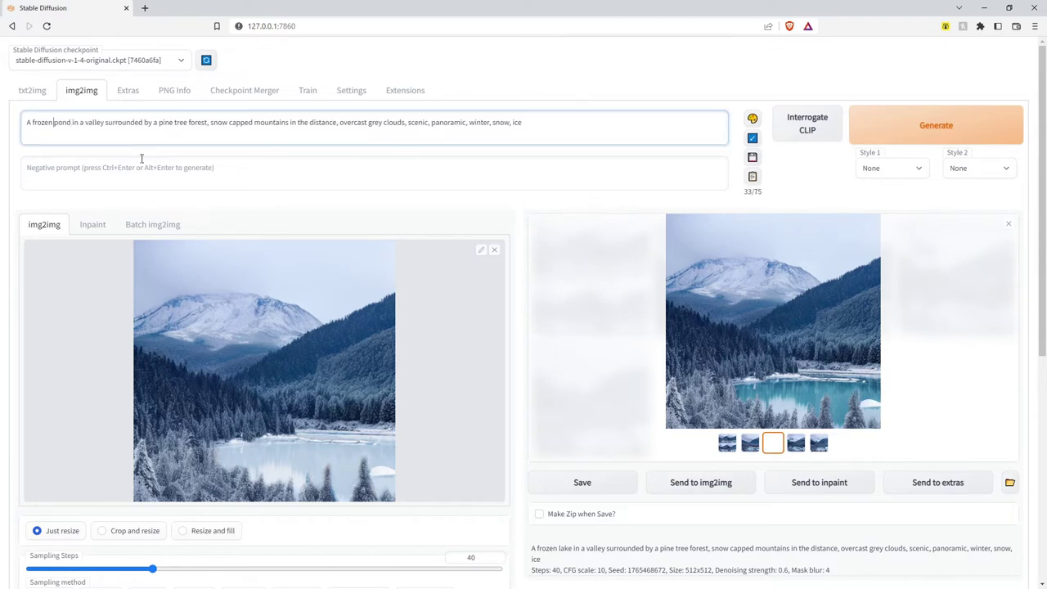
{"action": "type", "text": "icy"}
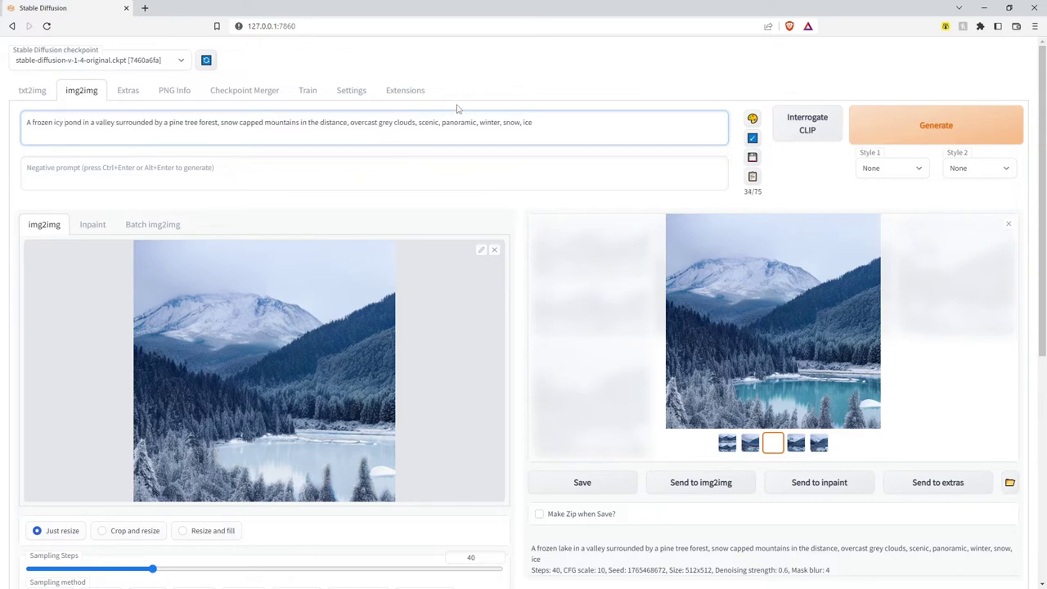
{"action": "left_click_drag", "start_coordinate": [520, 124], "coordinate": [827, 134]}
{"action": "key", "text": "BackSpace"}
Set the denoising strength to 0.3 and the CFG scale to 11, and generate a new img2img batch
{"action": "scroll", "coordinate": [701, 540], "scroll_direction": "down", "scroll_amount": 2}
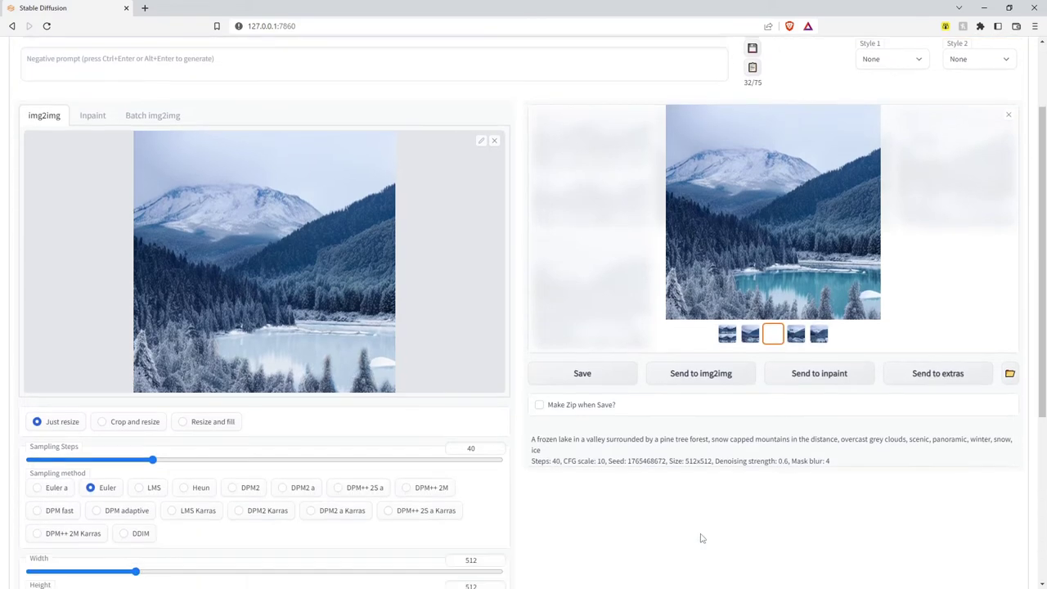
{"action": "scroll", "coordinate": [662, 456], "scroll_direction": "down", "scroll_amount": 5}
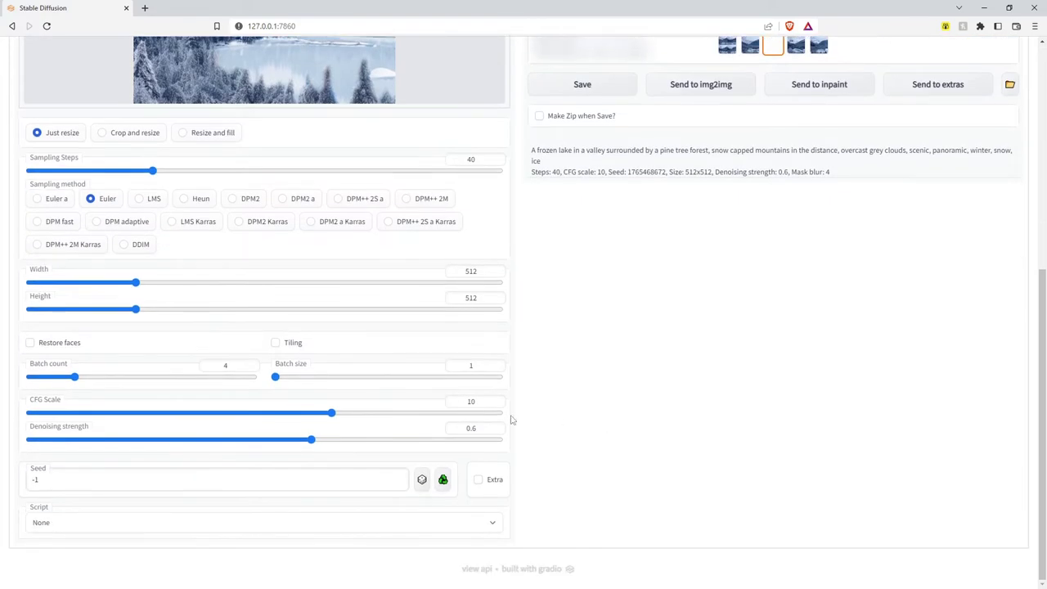
{"action": "left_click_drag", "start_coordinate": [311, 440], "coordinate": [170, 443]}
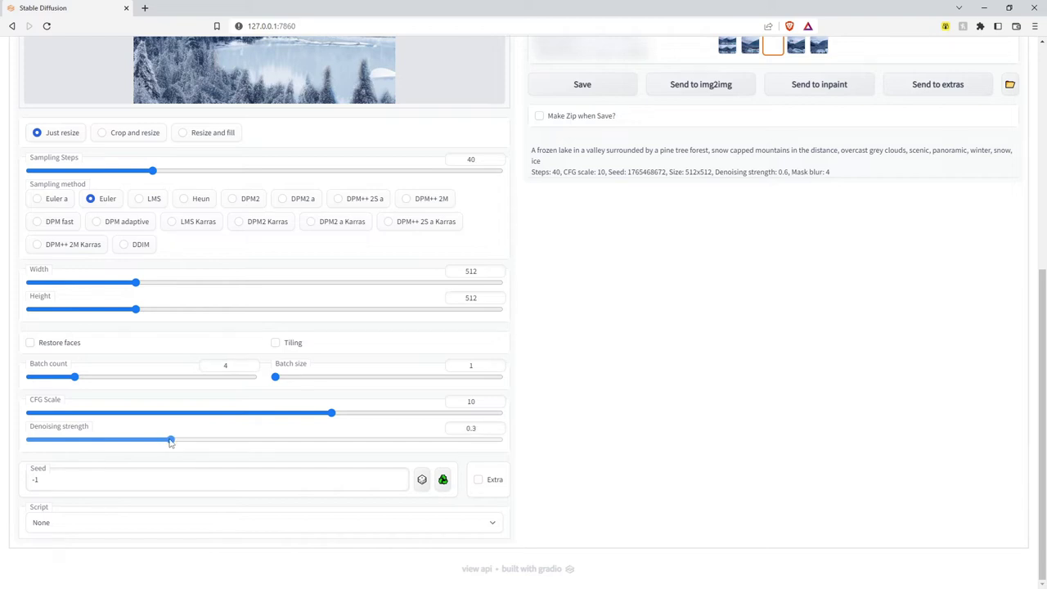
{"action": "scroll", "coordinate": [339, 299], "scroll_direction": "up", "scroll_amount": 5}
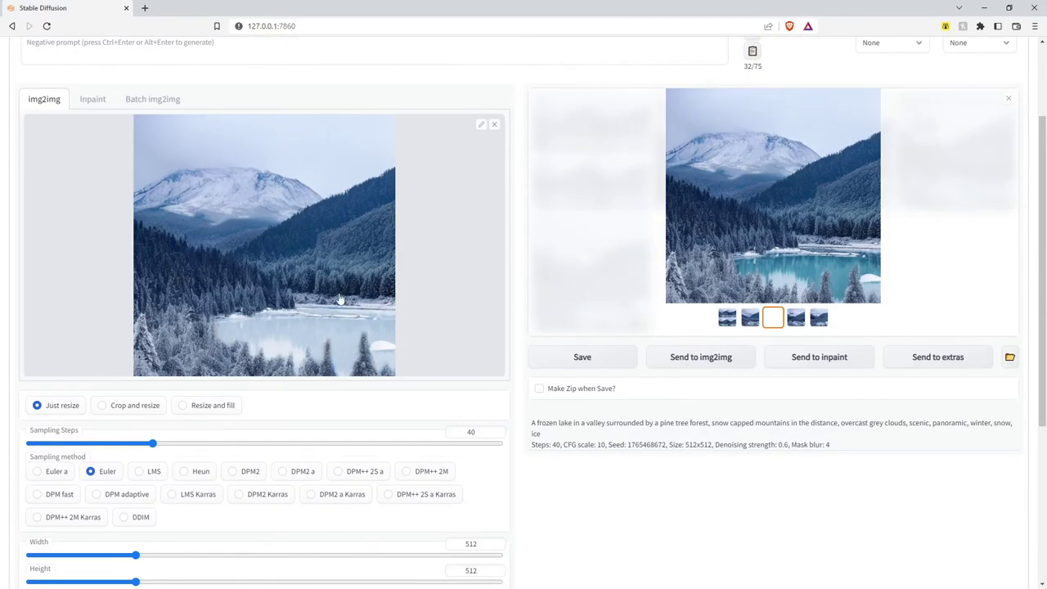
{"action": "scroll", "coordinate": [593, 437], "scroll_direction": "down", "scroll_amount": 3}
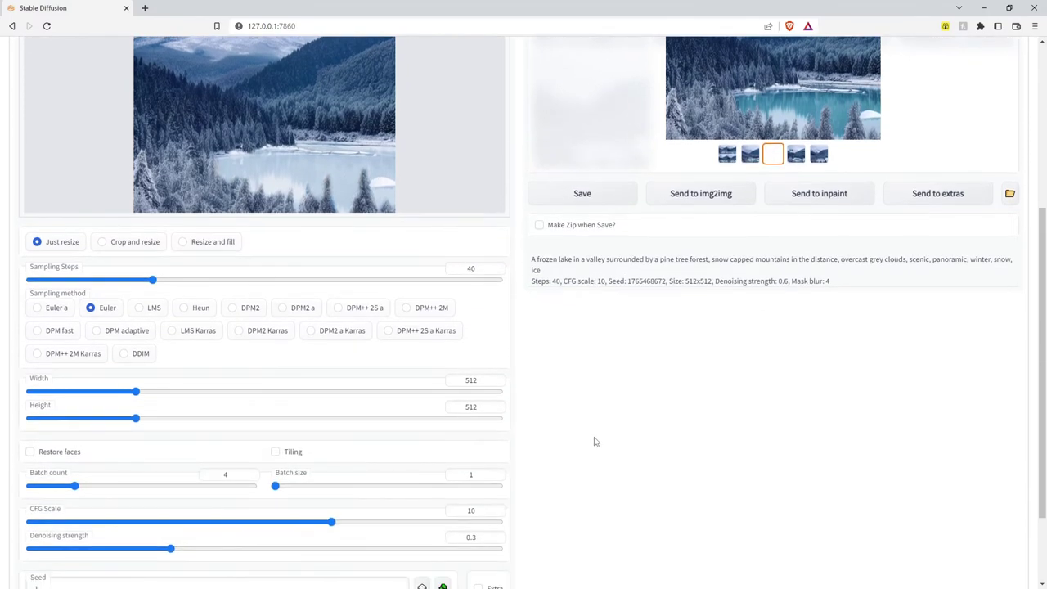
{"action": "scroll", "coordinate": [595, 441], "scroll_direction": "down", "scroll_amount": 2}
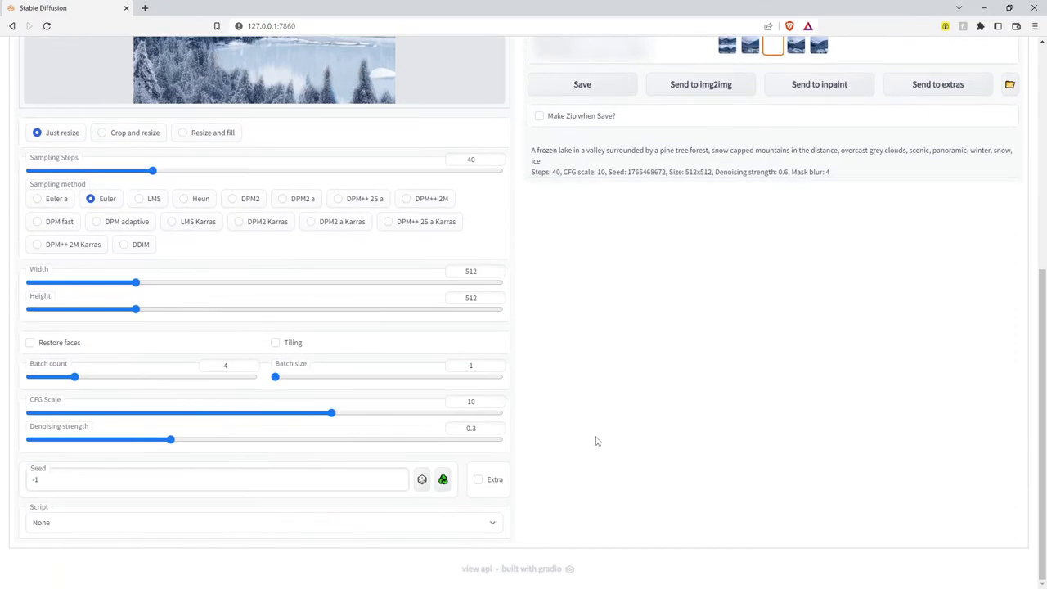
{"action": "mouse_move", "coordinate": [345, 418]}
{"action": "left_mouse_down"}
{"action": "mouse_move", "coordinate": [332, 419]}
{"action": "mouse_move", "coordinate": [364, 414]}
{"action": "left_mouse_up"}
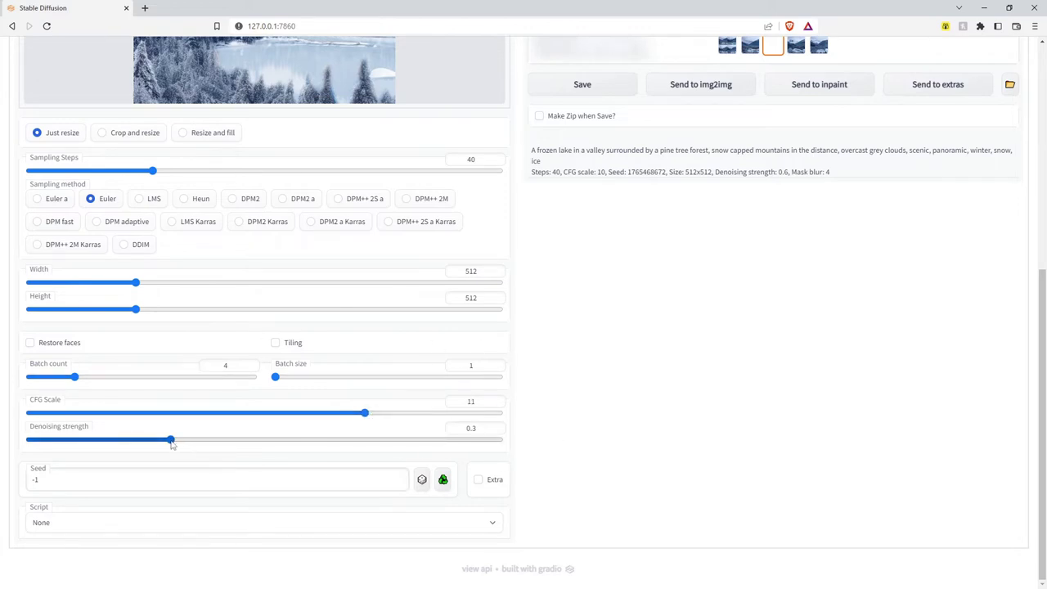
{"action": "scroll", "coordinate": [644, 405], "scroll_direction": "up", "scroll_amount": 5}
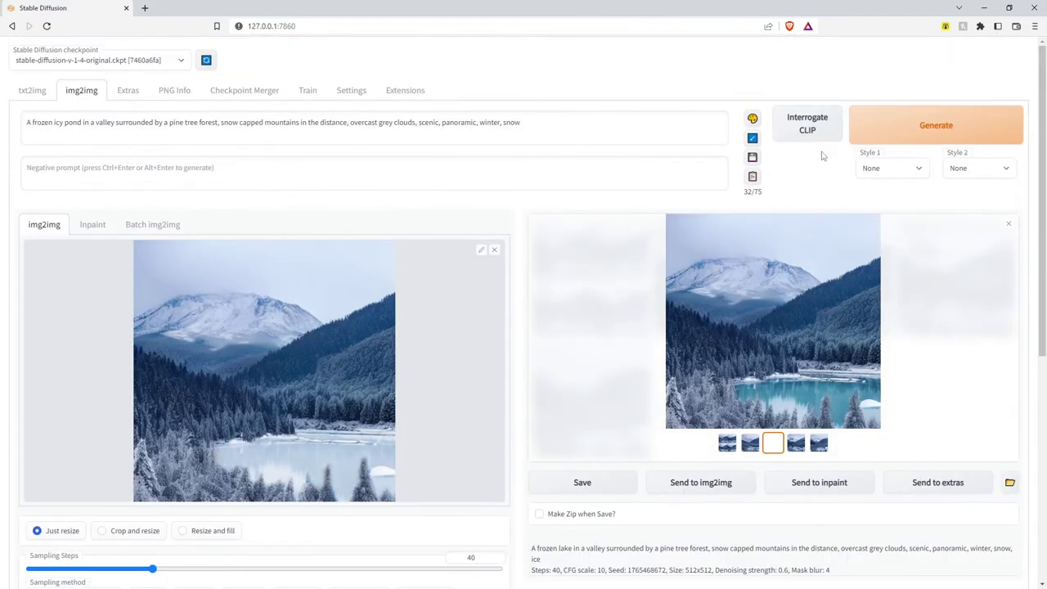
{"action": "left_click", "coordinate": [896, 123]}
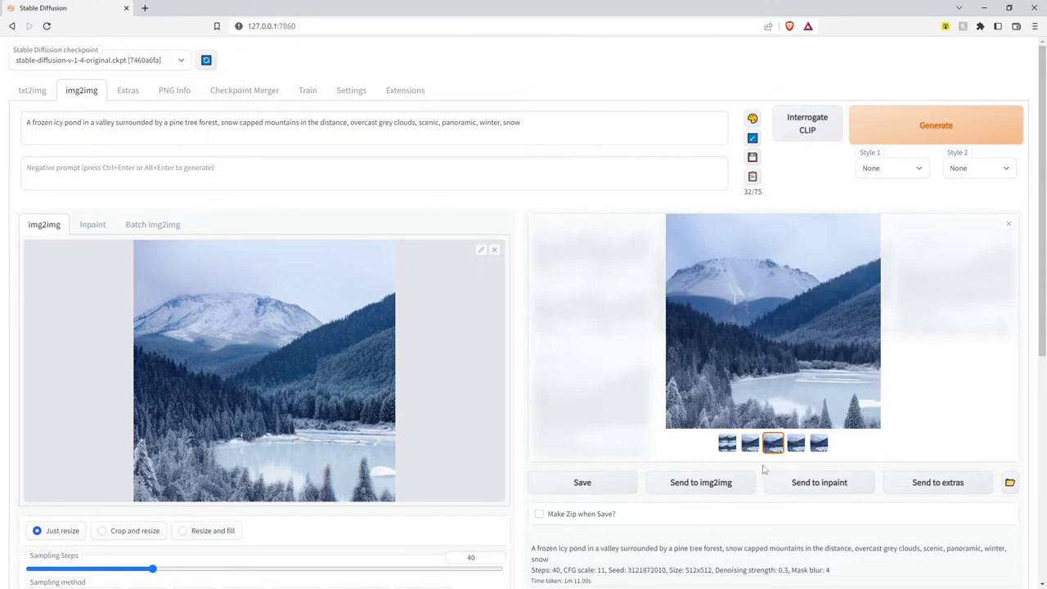
Examine the newly generated images one by one at enlarged size, checking how the frozen pond is rendered
{"action": "left_click", "coordinate": [751, 450]}
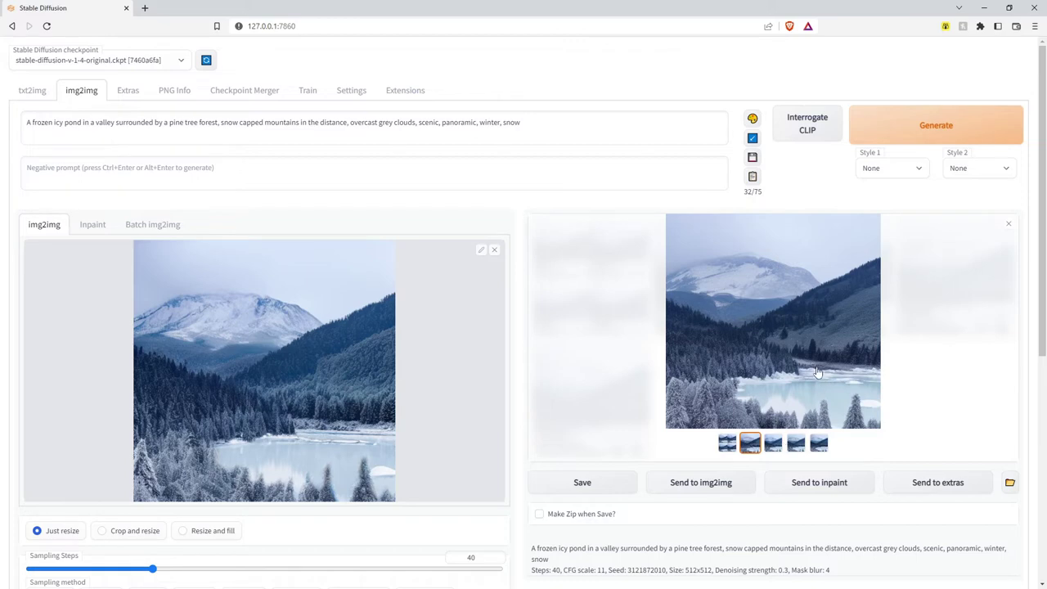
{"action": "left_click", "coordinate": [795, 397]}
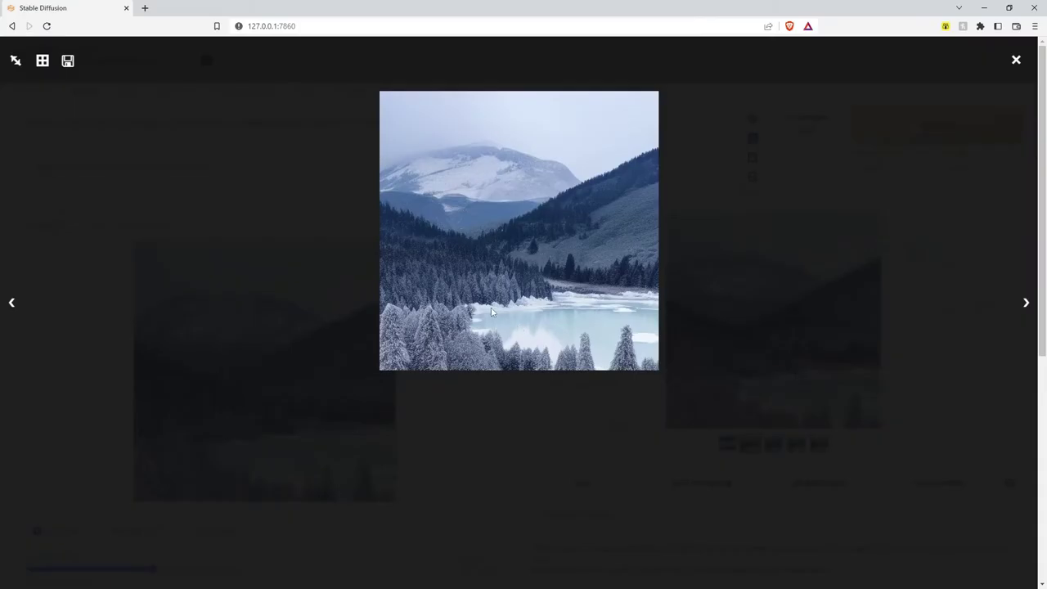
{"action": "left_click", "coordinate": [605, 308]}
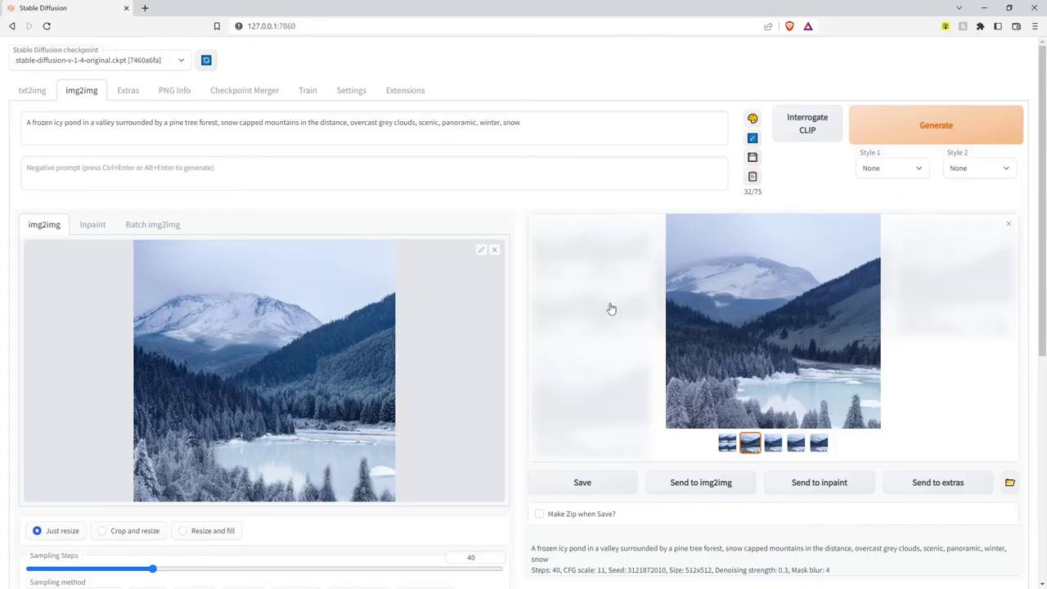
{"action": "left_click", "coordinate": [774, 443]}
{"action": "left_click", "coordinate": [774, 443]}
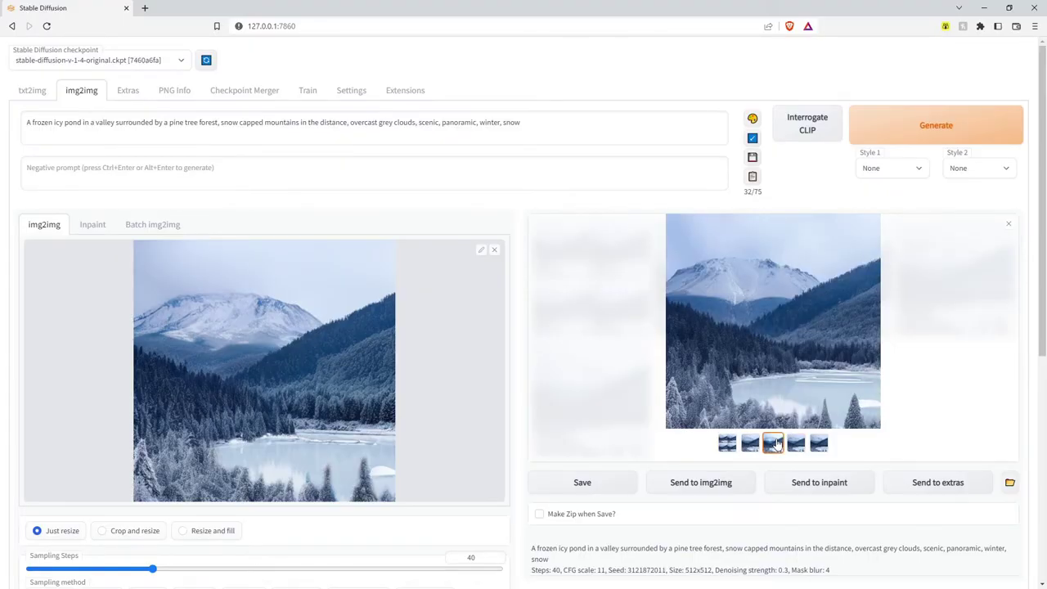
{"action": "left_click", "coordinate": [815, 397]}
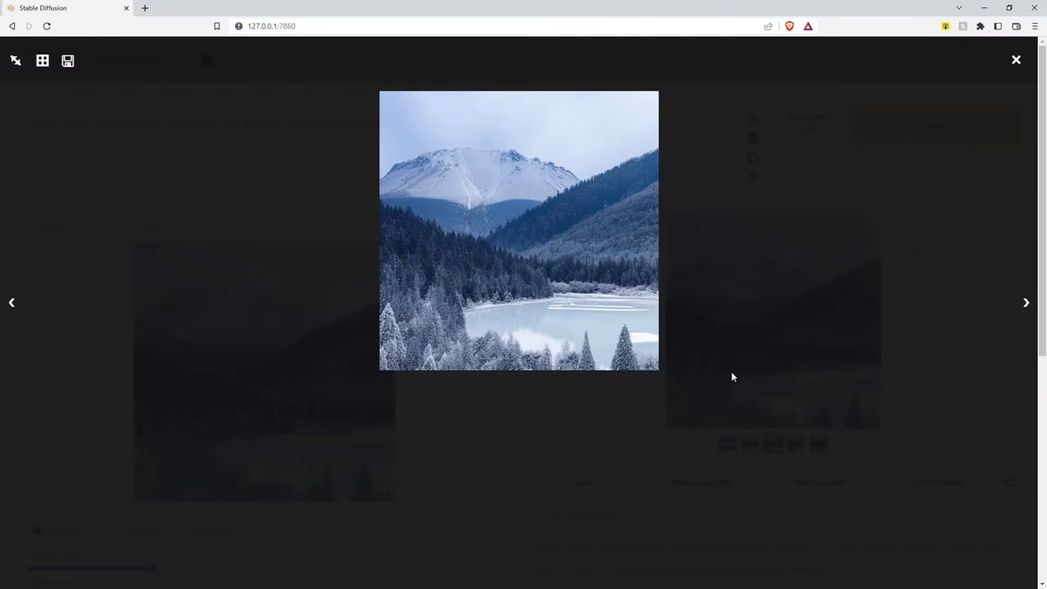
{"action": "key", "text": "Right"}
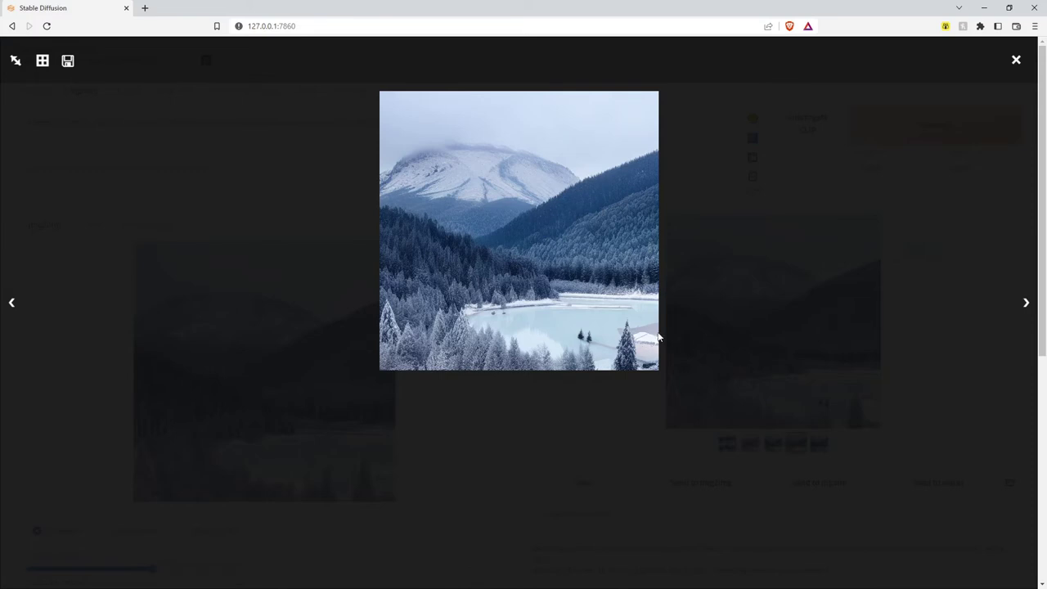
View the enlarged grid of all four results and compare their lakes and mountains with the edited source picture
{"action": "key", "text": "Right"}
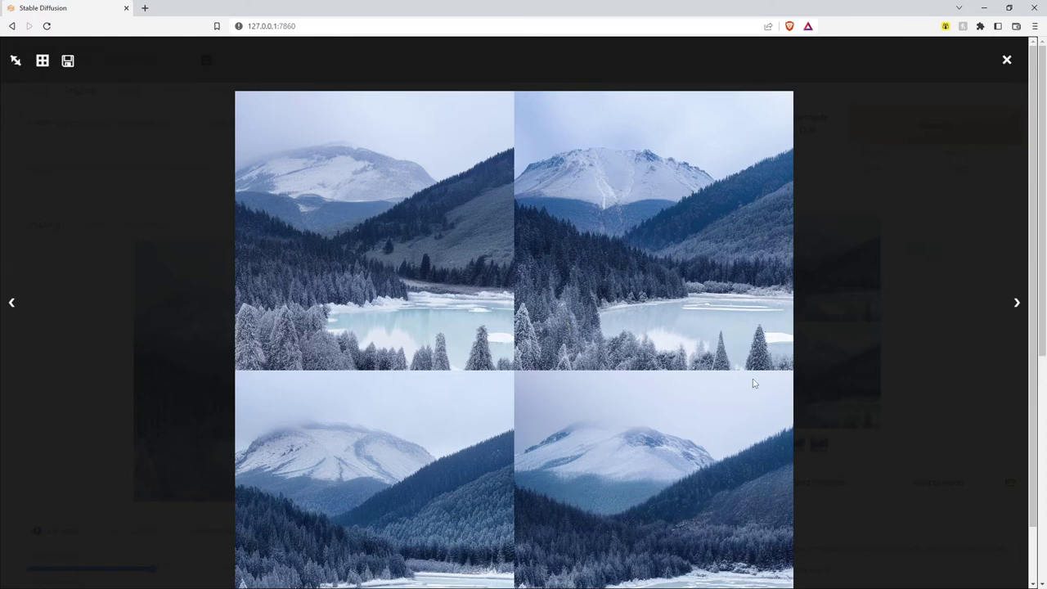
{"action": "scroll", "coordinate": [578, 353], "scroll_direction": "down", "scroll_amount": 1}
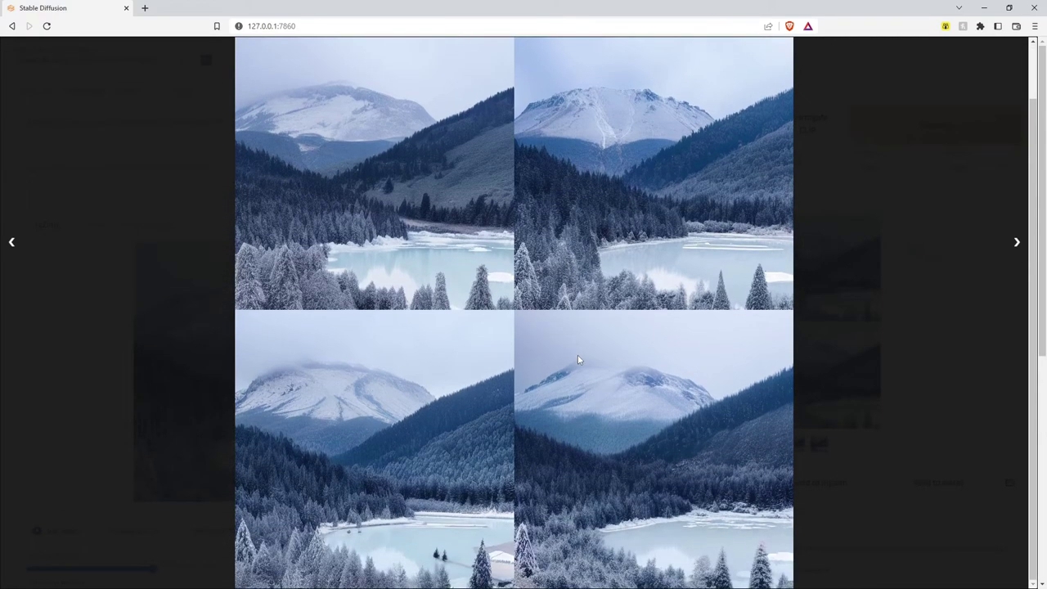
{"action": "scroll", "coordinate": [577, 355], "scroll_direction": "up", "scroll_amount": 1}
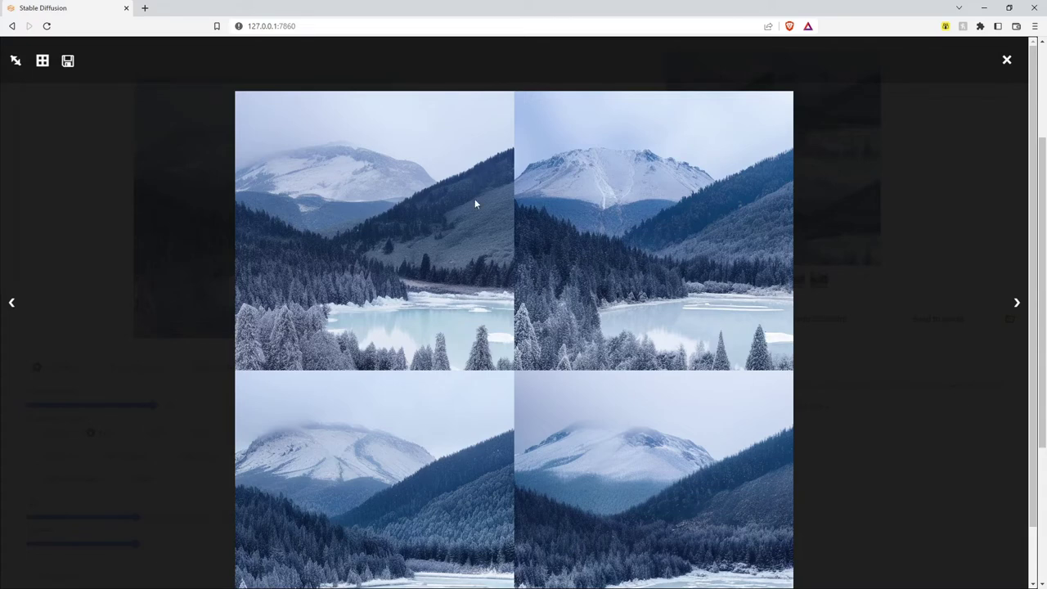
{"action": "scroll", "coordinate": [529, 334], "scroll_direction": "down", "scroll_amount": 1}
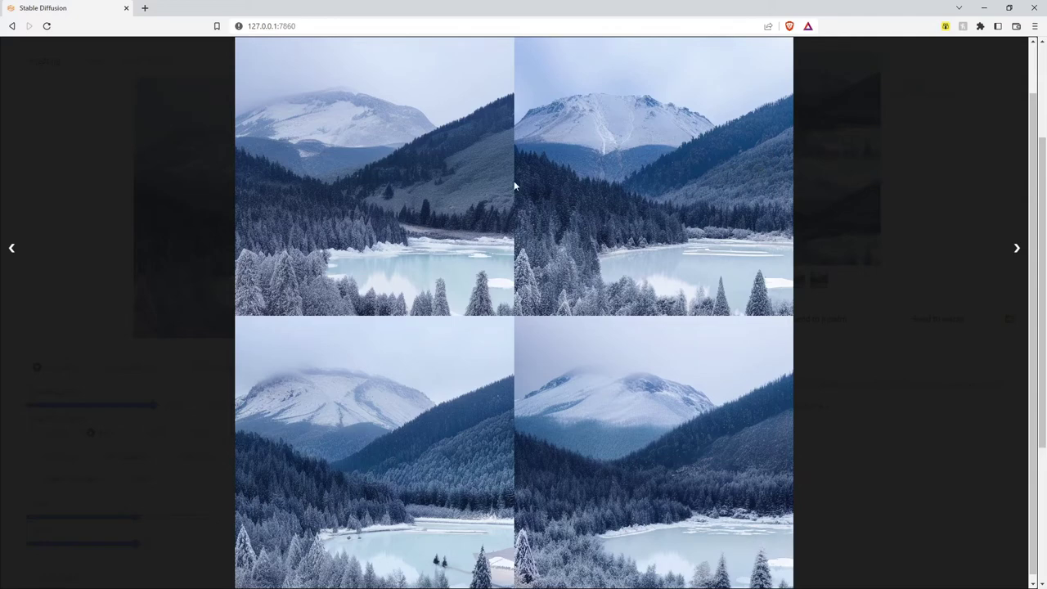
{"action": "left_click", "coordinate": [335, 217]}
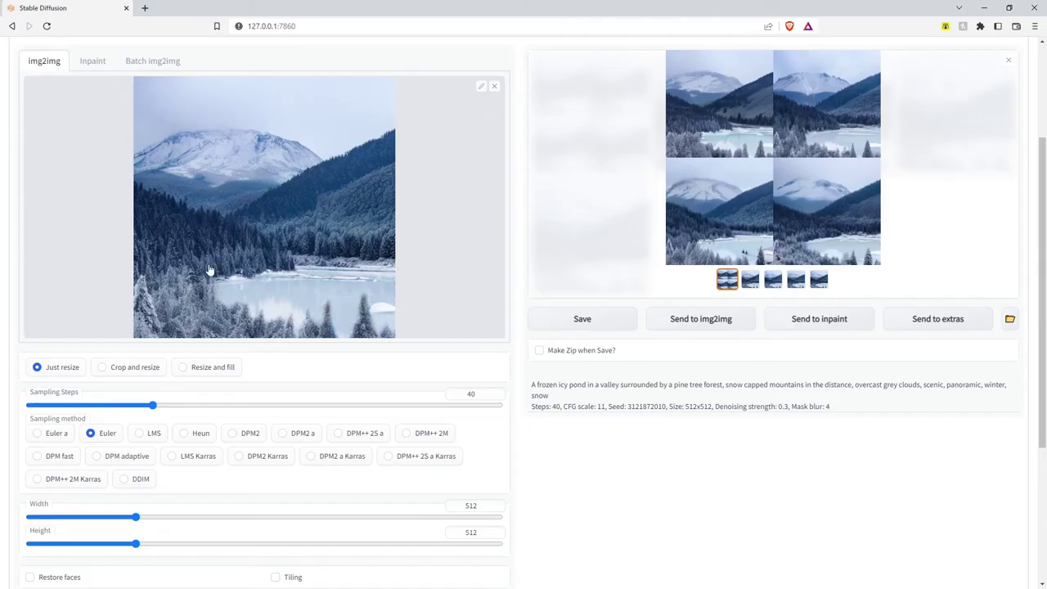
{"action": "left_click", "coordinate": [843, 168]}
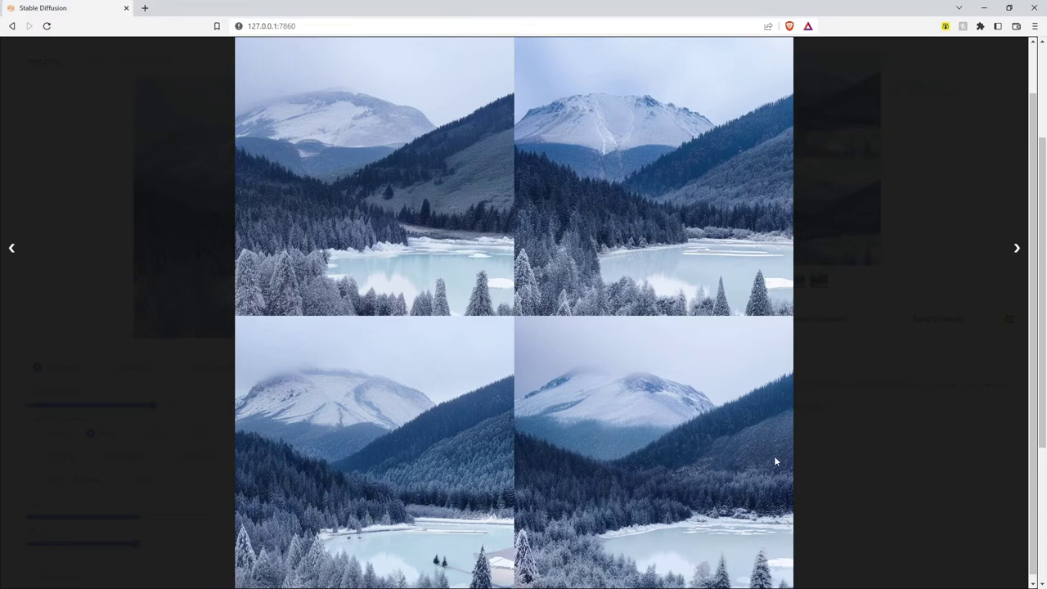
{"action": "scroll", "coordinate": [767, 457], "scroll_direction": "down", "scroll_amount": 1}
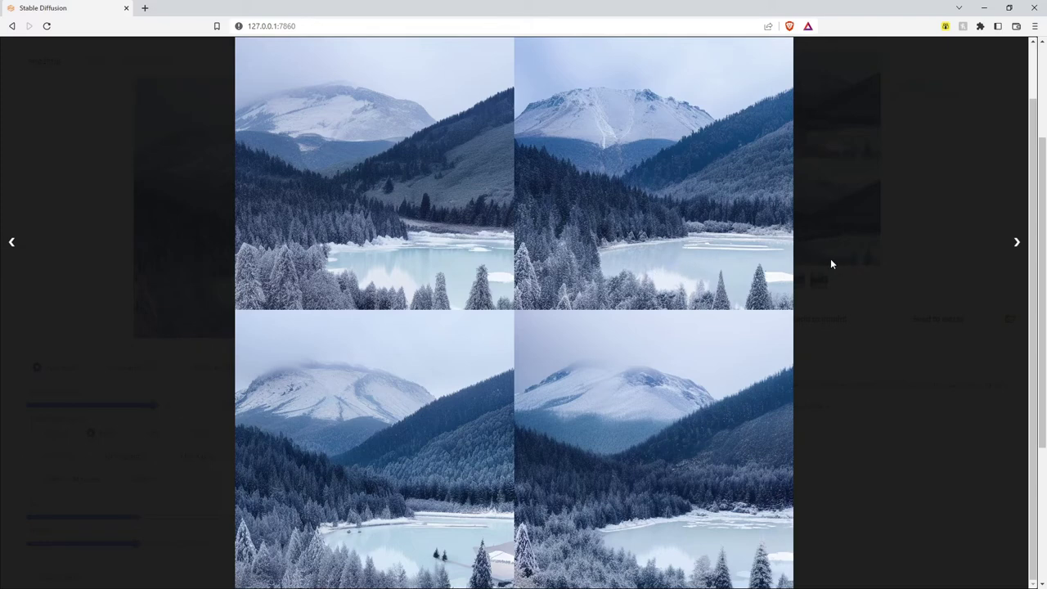
{"action": "left_click", "coordinate": [790, 243]}
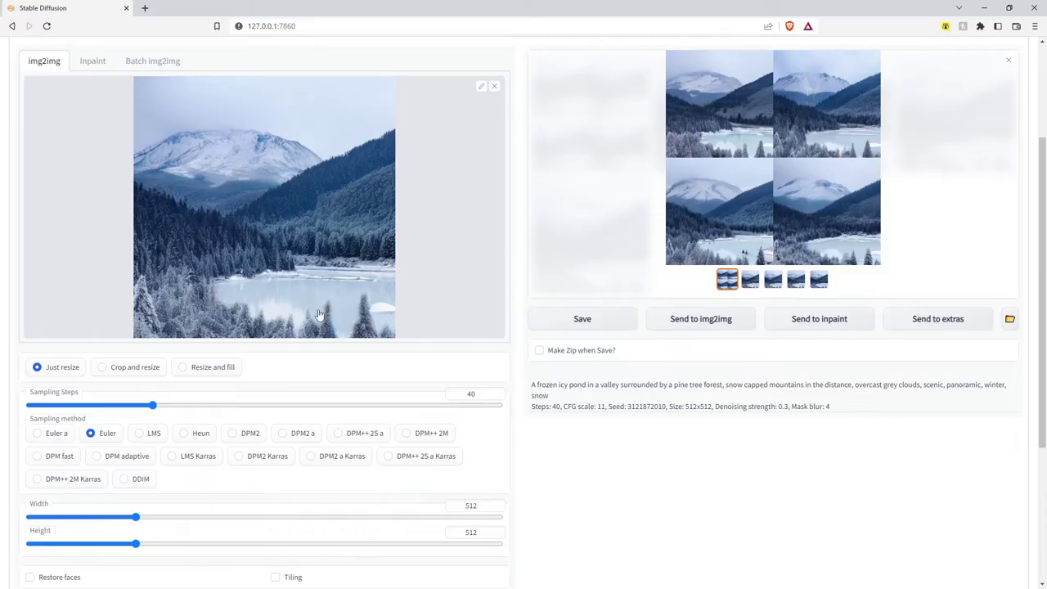
{"action": "scroll", "coordinate": [640, 393], "scroll_direction": "up", "scroll_amount": 2}
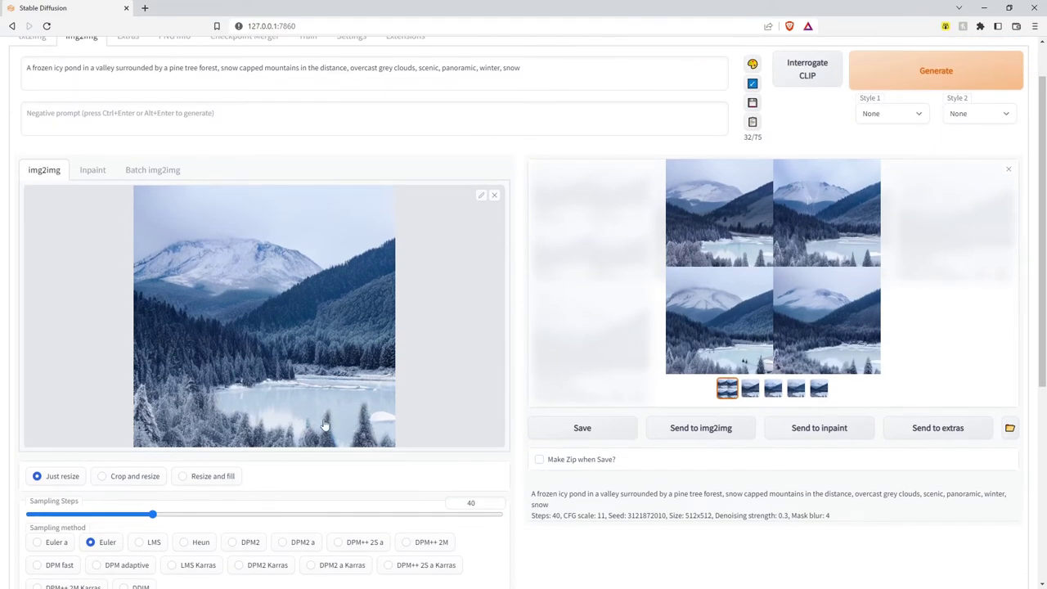
{"action": "left_click_drag", "start_coordinate": [424, 25], "coordinate": [785, 37]}
{"action": "left_click", "coordinate": [614, 200]}
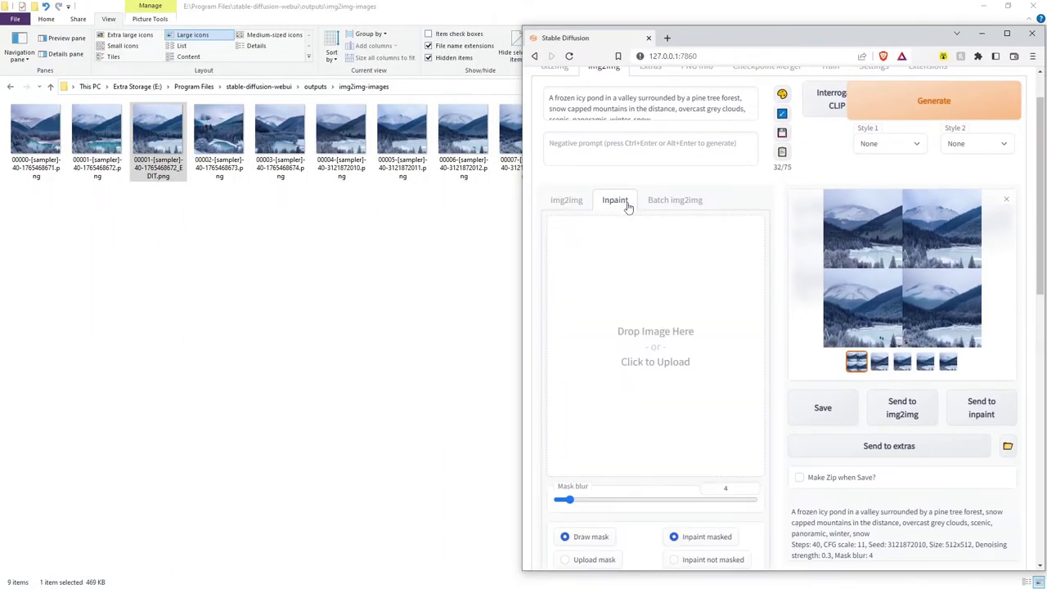
{"action": "left_click_drag", "start_coordinate": [180, 167], "coordinate": [630, 292]}
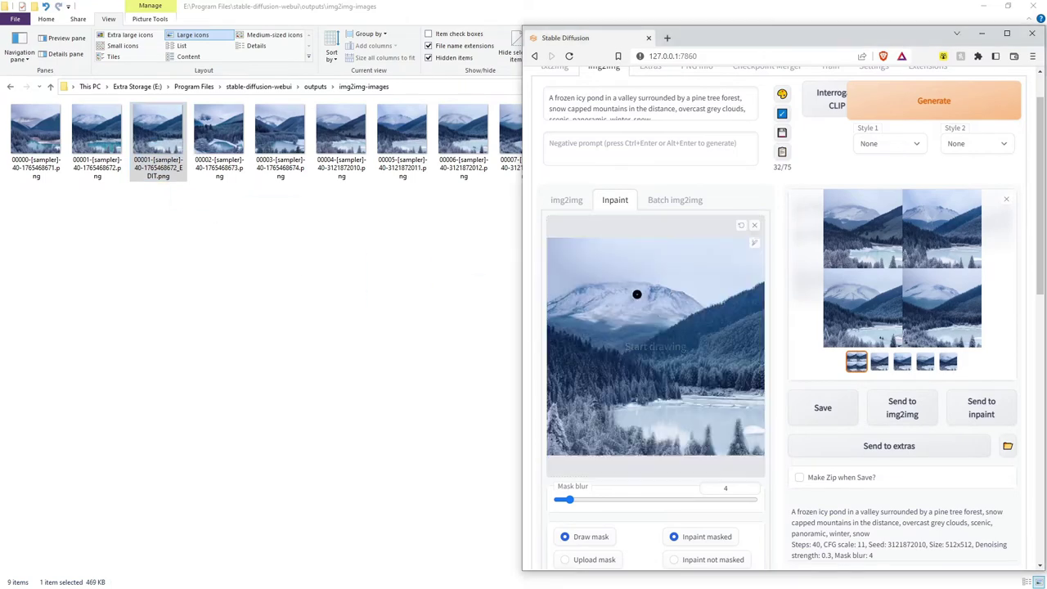
{"action": "left_click", "coordinate": [906, 23]}
{"action": "key", "text": "alt+Tab"}
{"action": "double_click", "coordinate": [845, 39]}
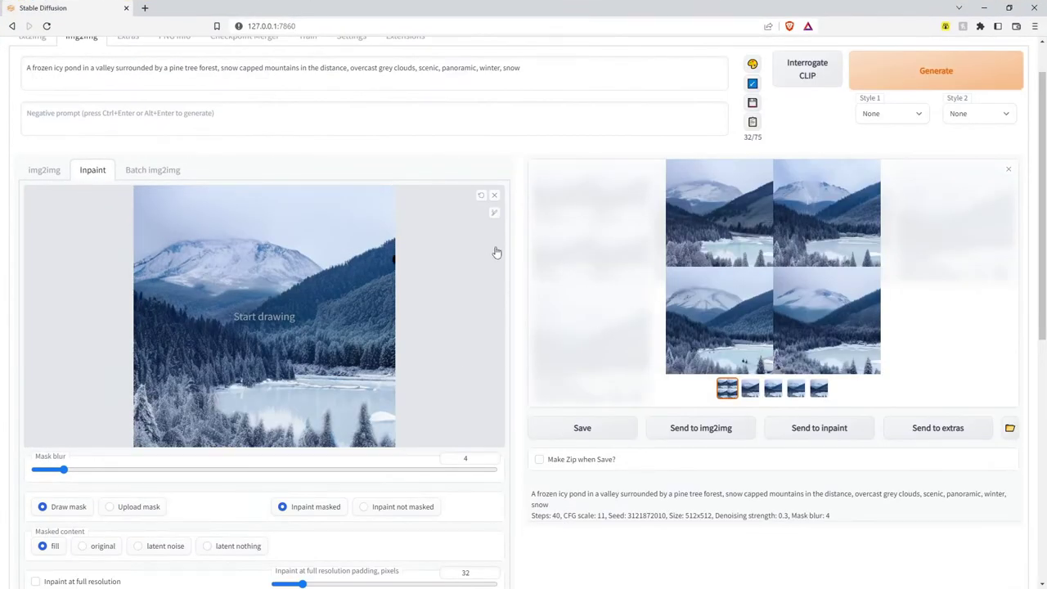
Enlarge the mask brush to its maximum size and paint the inpaint mask over the whole lake and its nearby shoreline
{"action": "left_click", "coordinate": [493, 214]}
{"action": "left_click_drag", "start_coordinate": [438, 218], "coordinate": [484, 219]}
{"action": "mouse_move", "coordinate": [302, 377]}
{"action": "left_mouse_down"}
{"action": "mouse_move", "coordinate": [382, 384]}
{"action": "mouse_move", "coordinate": [384, 428]}
{"action": "mouse_move", "coordinate": [301, 436]}
{"action": "mouse_move", "coordinate": [243, 422]}
{"action": "mouse_move", "coordinate": [219, 402]}
{"action": "mouse_move", "coordinate": [279, 391]}
{"action": "mouse_move", "coordinate": [291, 393]}
{"action": "mouse_move", "coordinate": [277, 411]}
{"action": "mouse_move", "coordinate": [357, 410]}
{"action": "left_mouse_up"}
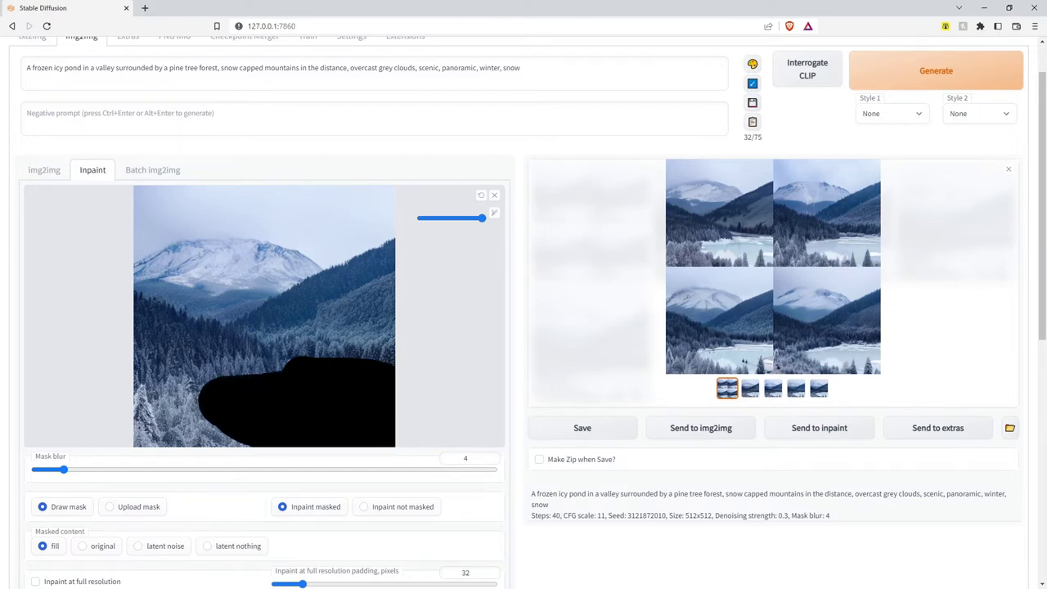
Remove "frozen icy" from the start of the prompt so it begins with "A pond in a valley"
{"action": "scroll", "coordinate": [173, 129], "scroll_direction": "up", "scroll_amount": 1}
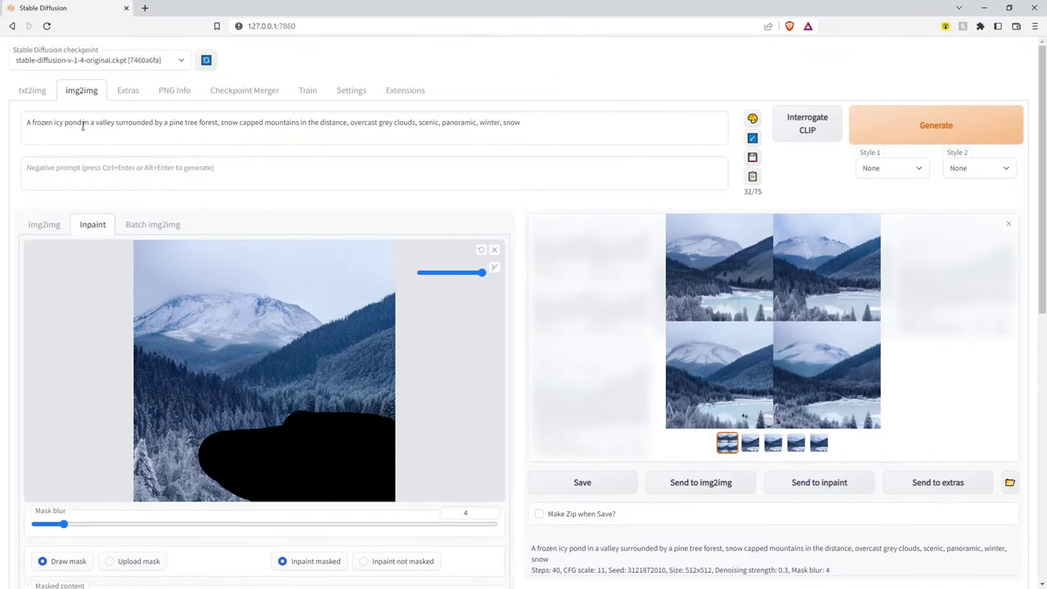
{"action": "left_click", "coordinate": [576, 123]}
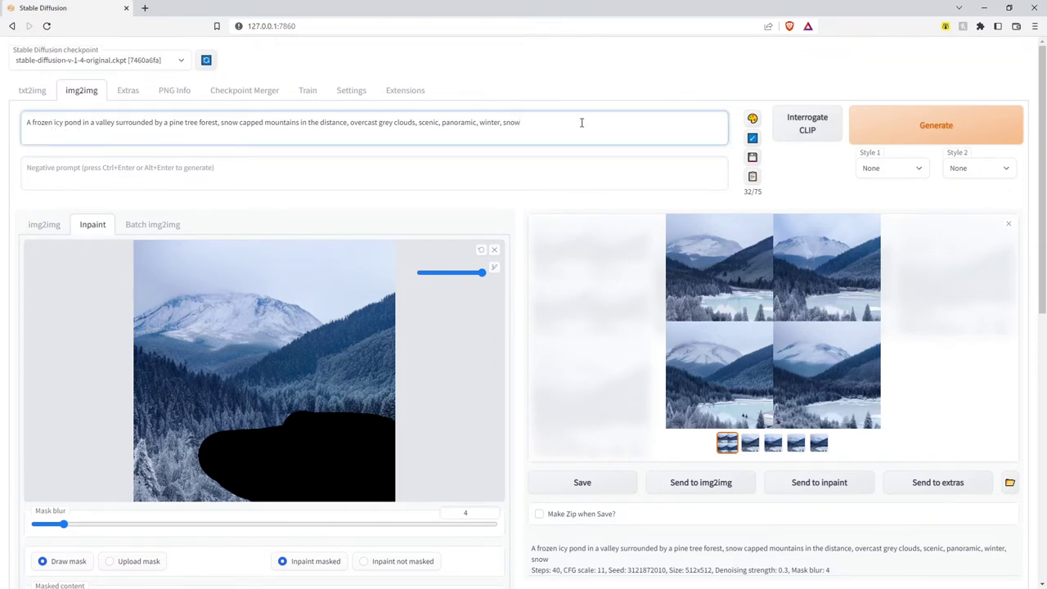
{"action": "left_click", "coordinate": [33, 119]}
{"action": "key", "text": "ctrl+shift+Right"}
{"action": "key", "text": "ctrl+shift+Right"}
{"action": "key", "text": "ctrl+shift+Right"}
{"action": "type", "text": "A pon"}
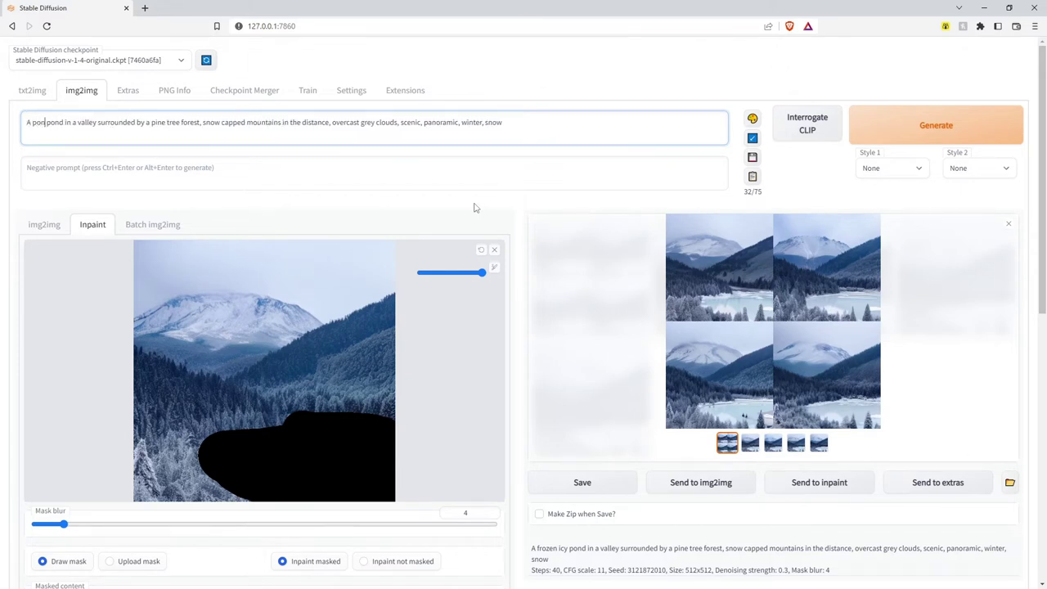
{"action": "key", "text": "BackSpace"}
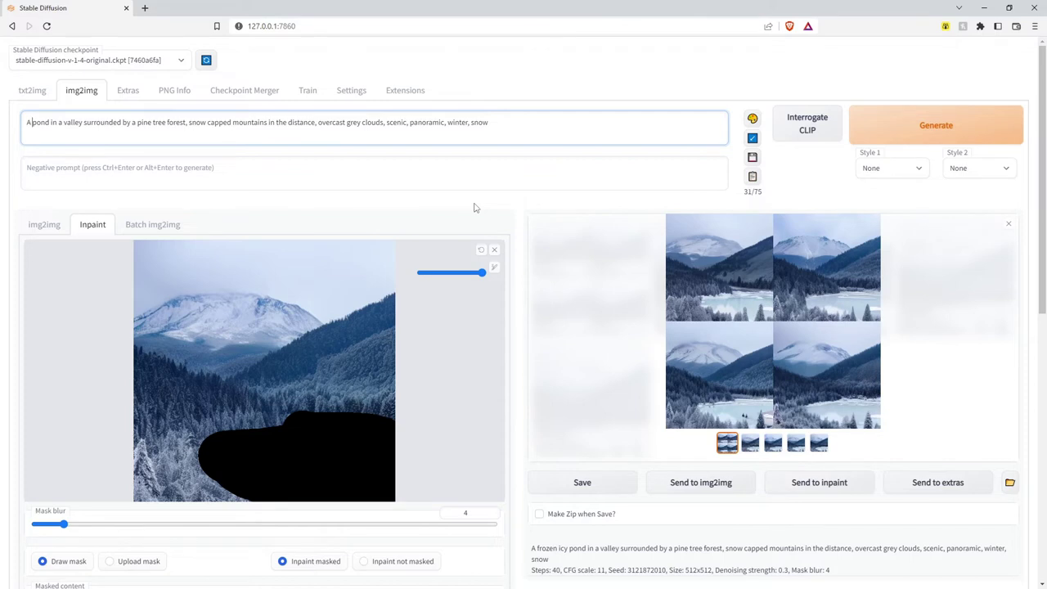
Insert "frozen over with thick ice" after "A pond" in the prompt
{"action": "type", "text": "frozen o"}
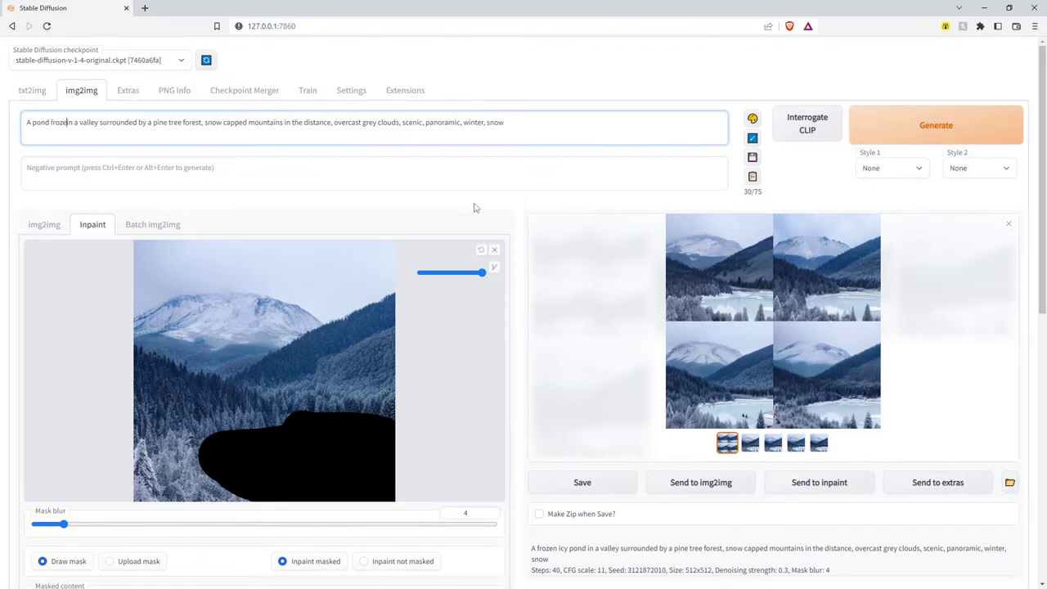
{"action": "type", "text": "ver with"}
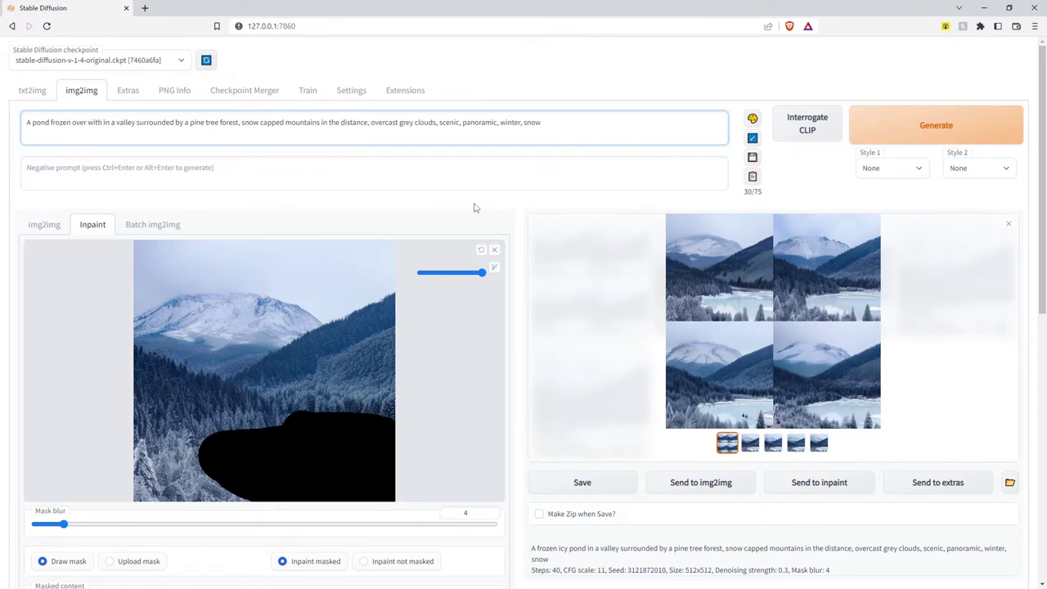
{"action": "type", "text": " thick"}
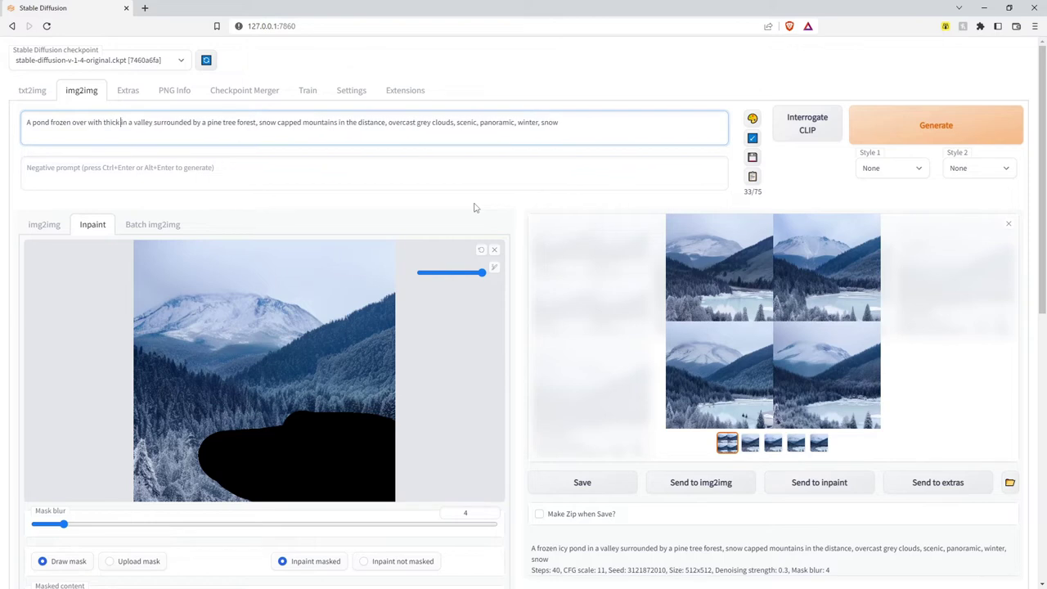
{"action": "type", "text": " ice"}
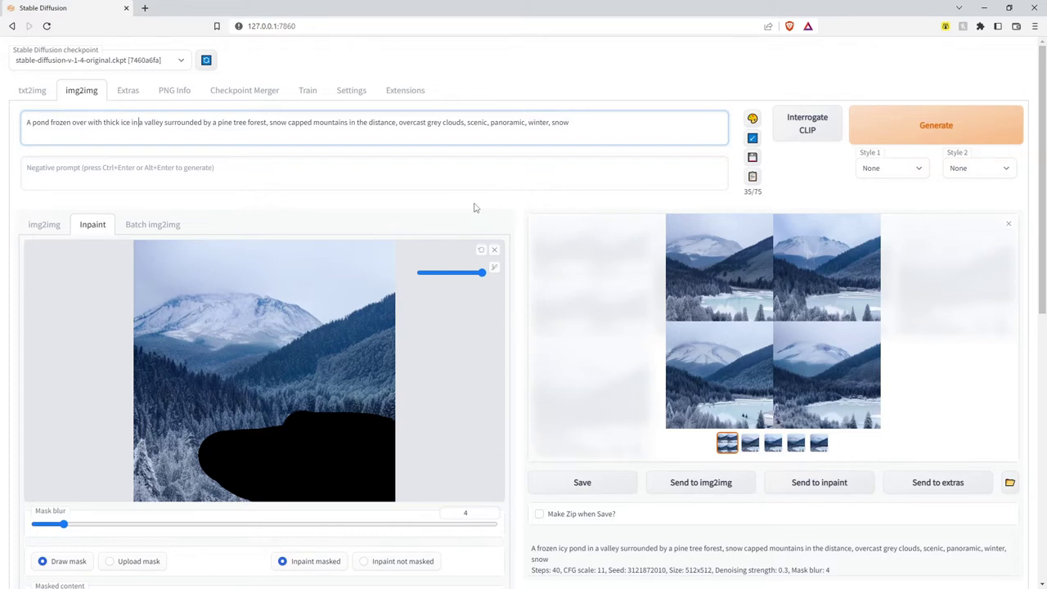
Replace "in a valley" in the prompt with a comma after "thick ice" and change "pine tree" to "pine trees"
{"action": "key", "text": "ctrl+shift+Right"}
{"action": "key", "text": "BackSpace"}
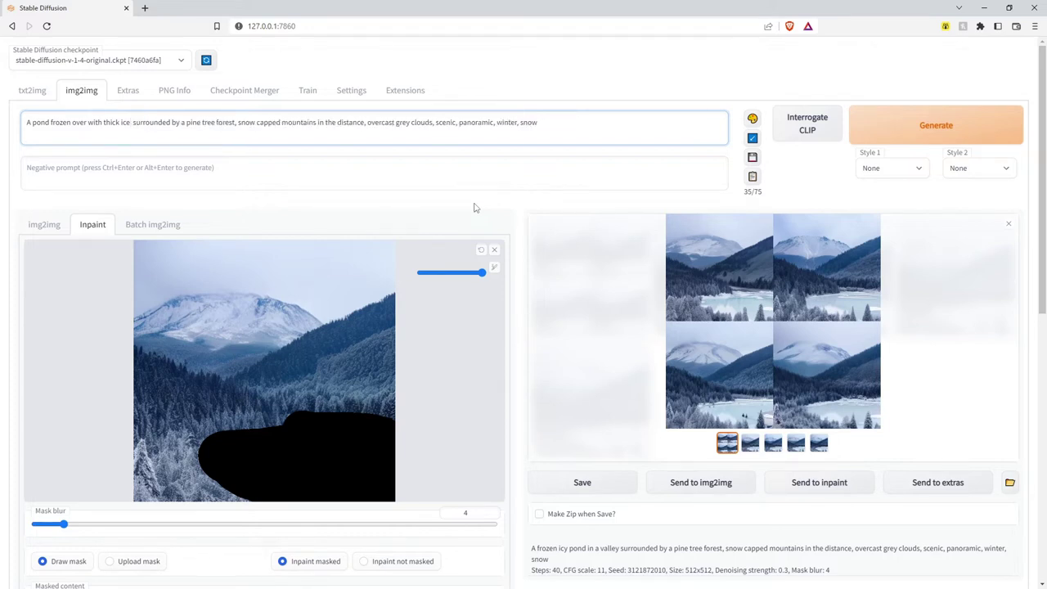
{"action": "type", "text": ","}
{"action": "type", "text": "s"}
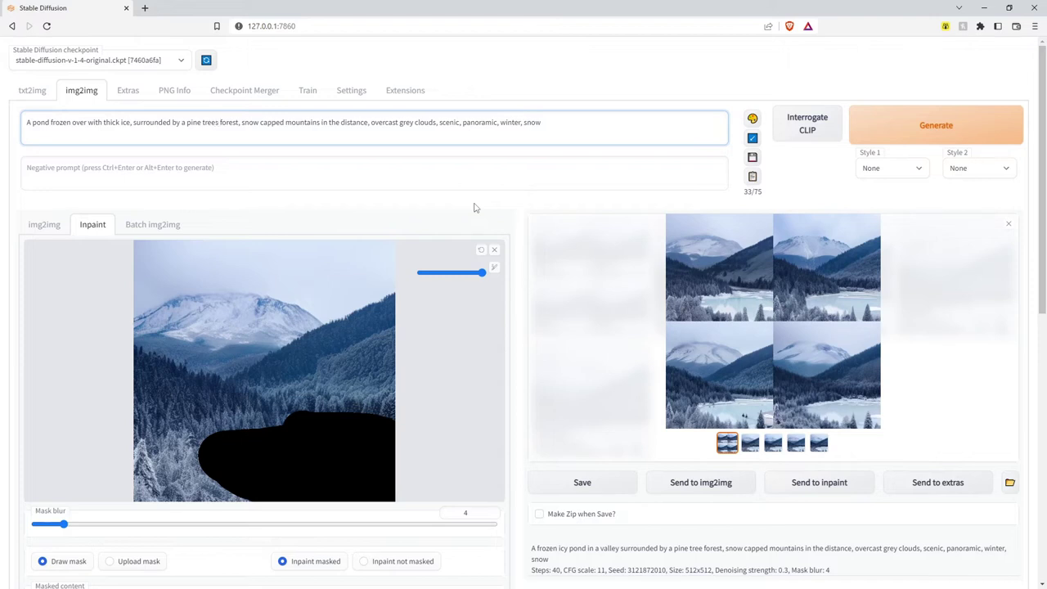
Delete "forest, snow capped mountains in the distance, overcast grey clouds" from the prompt
{"action": "key", "text": "shift+Right"}
{"action": "key", "text": "shift+Right"}
{"action": "key", "text": "shift+Right"}
{"action": "key", "text": "shift+Right"}
{"action": "key", "text": "shift+Right"}
{"action": "key", "text": "shift+Right"}
{"action": "key", "text": "shift+Right"}
{"action": "key", "text": "shift+Right"}
{"action": "key", "text": "shift+Right"}
{"action": "key", "text": "shift+Right"}
{"action": "key", "text": "shift+Right"}
{"action": "key", "text": "shift+Right"}
{"action": "key", "text": "shift+Right"}
{"action": "key", "text": "shift+Right"}
{"action": "key", "text": "shift+Right"}
{"action": "key", "text": "shift+Right"}
{"action": "key", "text": "shift+Right"}
{"action": "key", "text": "shift+Right"}
{"action": "key", "text": "shift+Right"}
{"action": "key", "text": "shift+Right"}
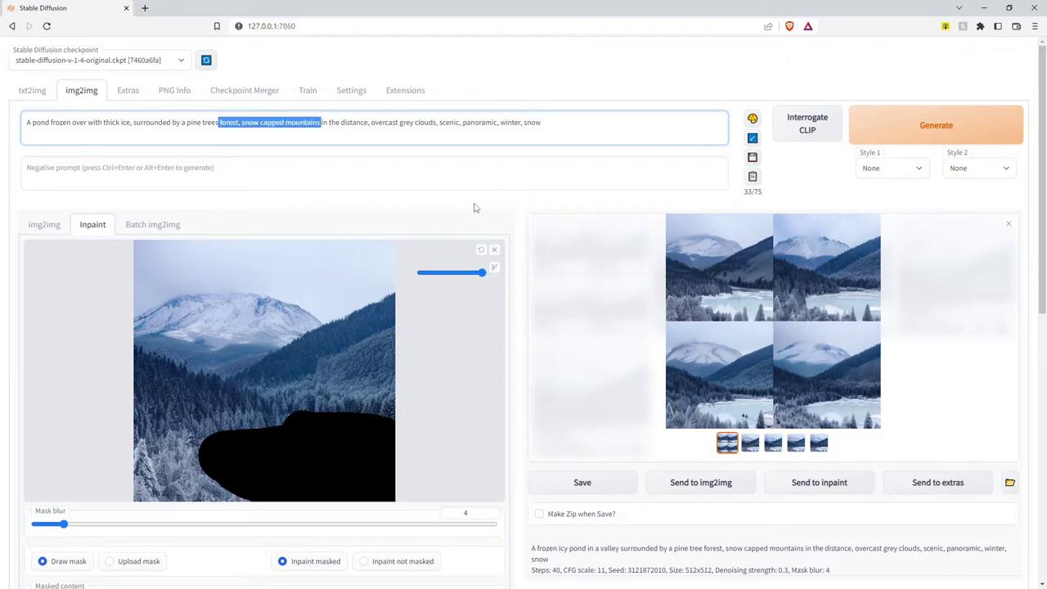
{"action": "key", "text": "shift+Right"}
{"action": "key", "text": "shift+Right"}
{"action": "key", "text": "shift+Right"}
{"action": "key", "text": "shift+Right"}
{"action": "key", "text": "shift+Right"}
{"action": "key", "text": "shift+Right"}
{"action": "key", "text": "shift+Right"}
{"action": "key", "text": "shift+Right"}
{"action": "key", "text": "shift+Right"}
{"action": "key", "text": "shift+Right"}
{"action": "key", "text": "shift+Right"}
{"action": "key", "text": "shift+Right"}
{"action": "key", "text": "shift+Right"}
{"action": "key", "text": "shift+Right"}
{"action": "key", "text": "shift+Right"}
{"action": "key", "text": "shift+Right"}
{"action": "key", "text": "shift+Right"}
{"action": "key", "text": "shift+Right"}
{"action": "key", "text": "shift+Right"}
{"action": "key", "text": "shift+Right"}
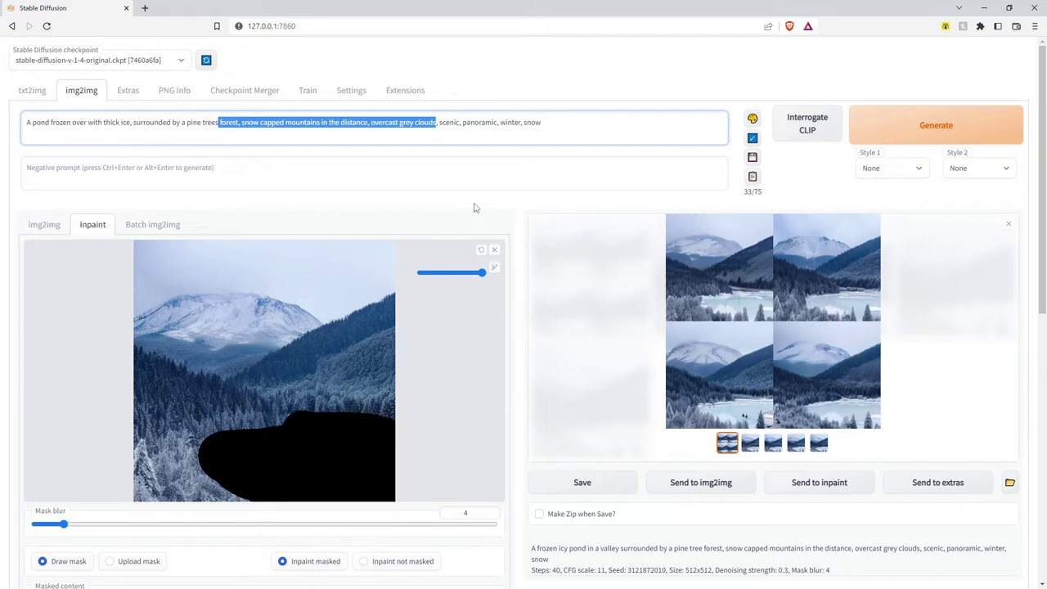
{"action": "key", "text": "BackSpace"}
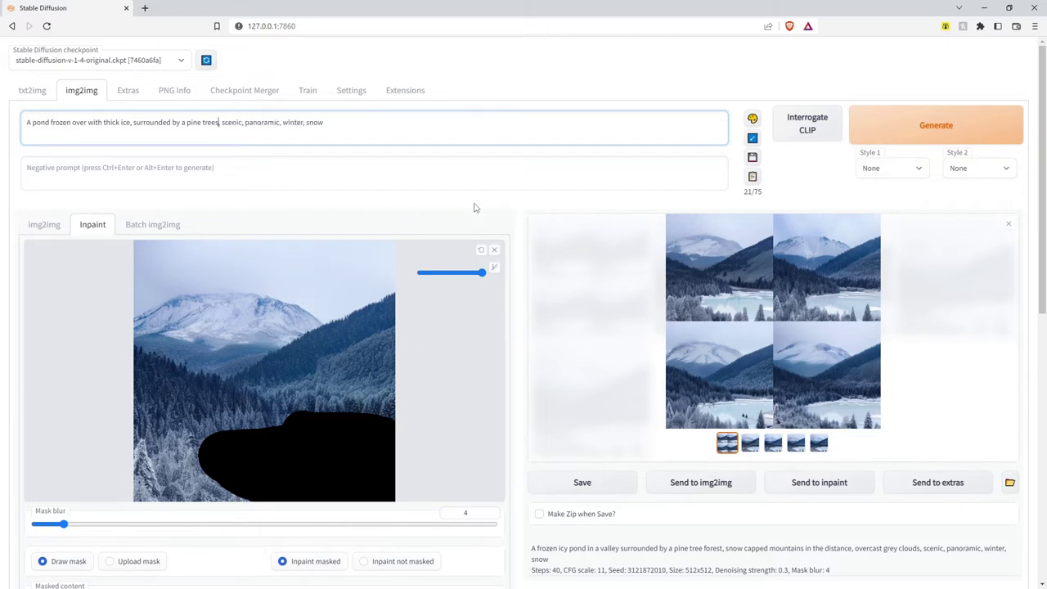
Remove "panoramic" from the prompt so that it ends with "scenic, winter, snow"
{"action": "key", "text": "shift+Right"}
{"action": "key", "text": "shift+Right"}
{"action": "key", "text": "shift+Right"}
{"action": "key", "text": "shift+Right"}
{"action": "key", "text": "shift+Right"}
{"action": "key", "text": "shift+Right"}
{"action": "key", "text": "shift+Right"}
{"action": "key", "text": "shift+Right"}
{"action": "key", "text": "shift+Right"}
{"action": "key", "text": "shift+Right"}
{"action": "key", "text": "shift+Right"}
{"action": "key", "text": "BackSpace"}
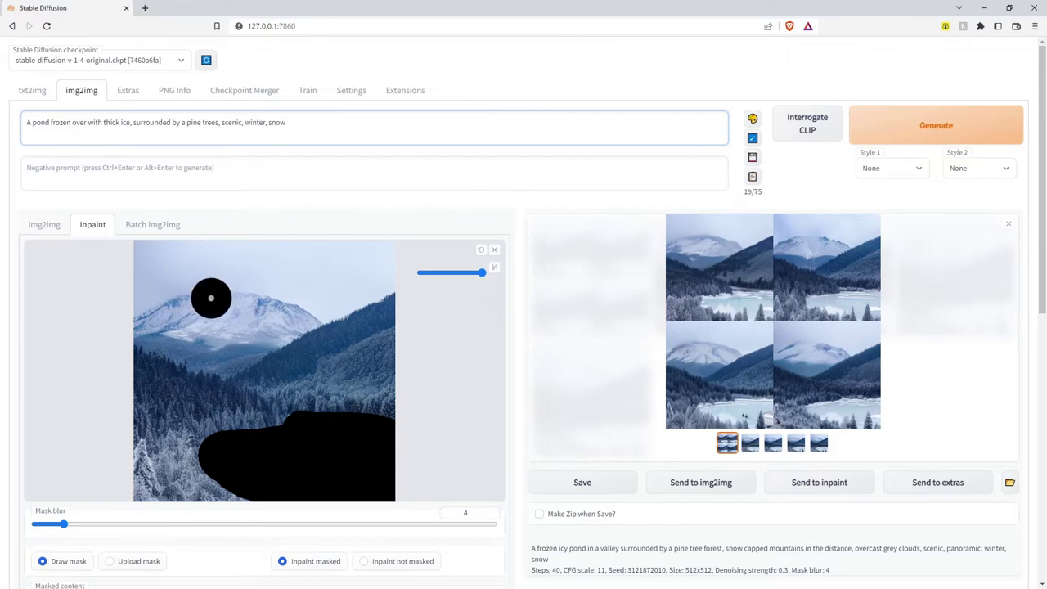
Enable inpainting at full resolution and set the masked content to original
{"action": "left_click", "coordinate": [390, 404]}
{"action": "scroll", "coordinate": [545, 487], "scroll_direction": "down", "scroll_amount": 3}
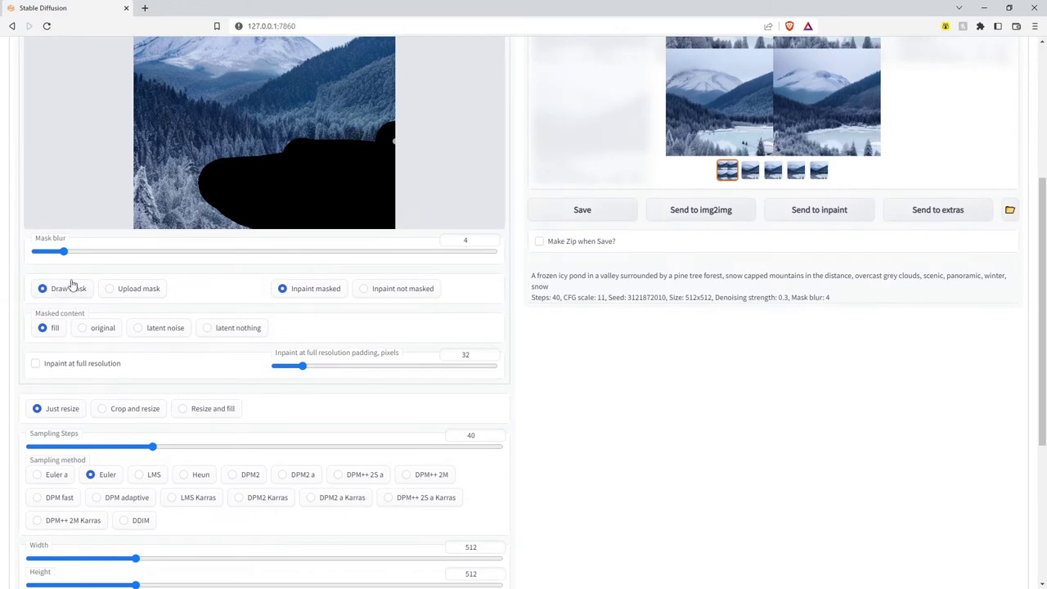
{"action": "left_click", "coordinate": [65, 364]}
{"action": "left_click", "coordinate": [90, 332]}
Set the sampling method to DDIM and the denoising strength to 0.5
{"action": "scroll", "coordinate": [502, 391], "scroll_direction": "down", "scroll_amount": 2}
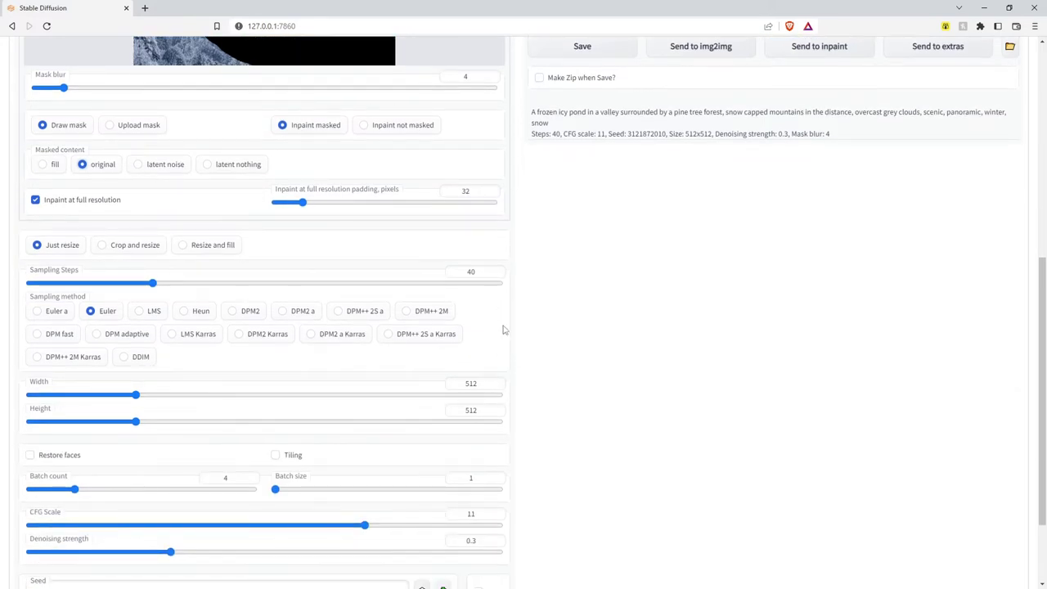
{"action": "left_click", "coordinate": [139, 360]}
{"action": "scroll", "coordinate": [605, 368], "scroll_direction": "down", "scroll_amount": 1}
{"action": "scroll", "coordinate": [604, 378], "scroll_direction": "down", "scroll_amount": 1}
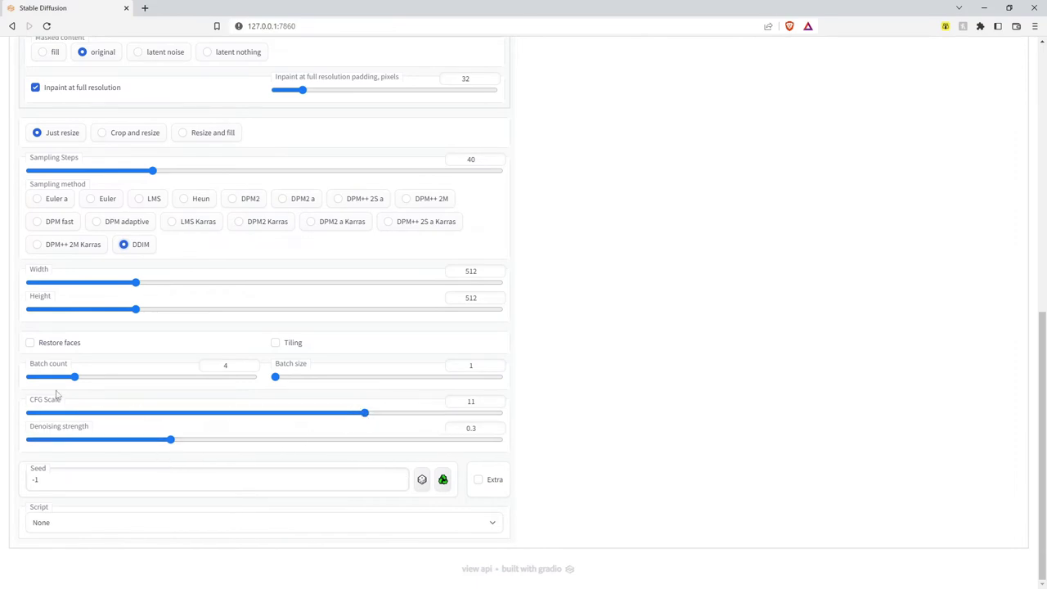
{"action": "left_click", "coordinate": [169, 440]}
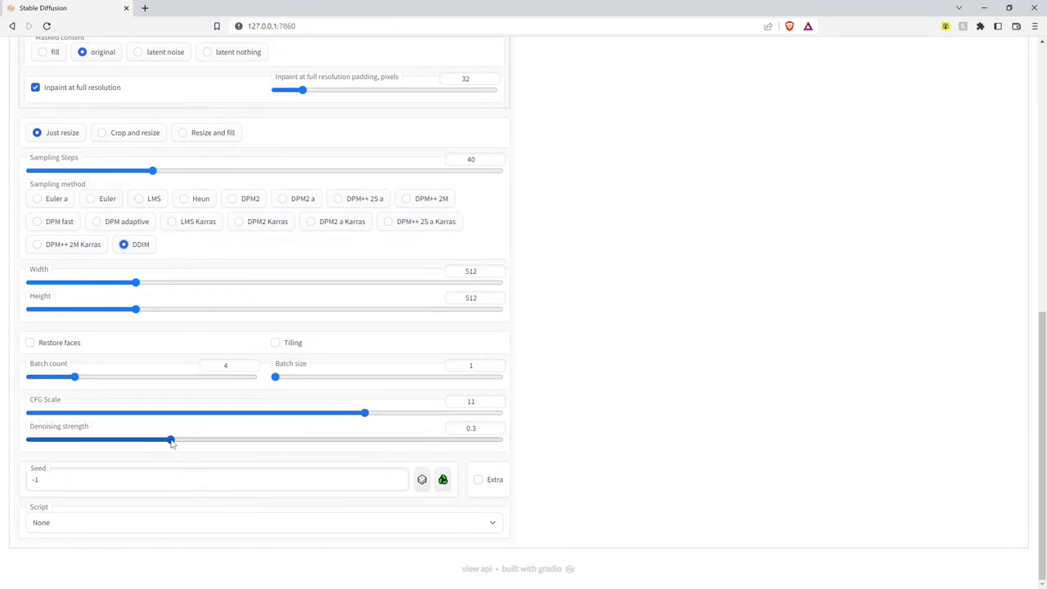
{"action": "left_click_drag", "start_coordinate": [171, 442], "coordinate": [264, 441]}
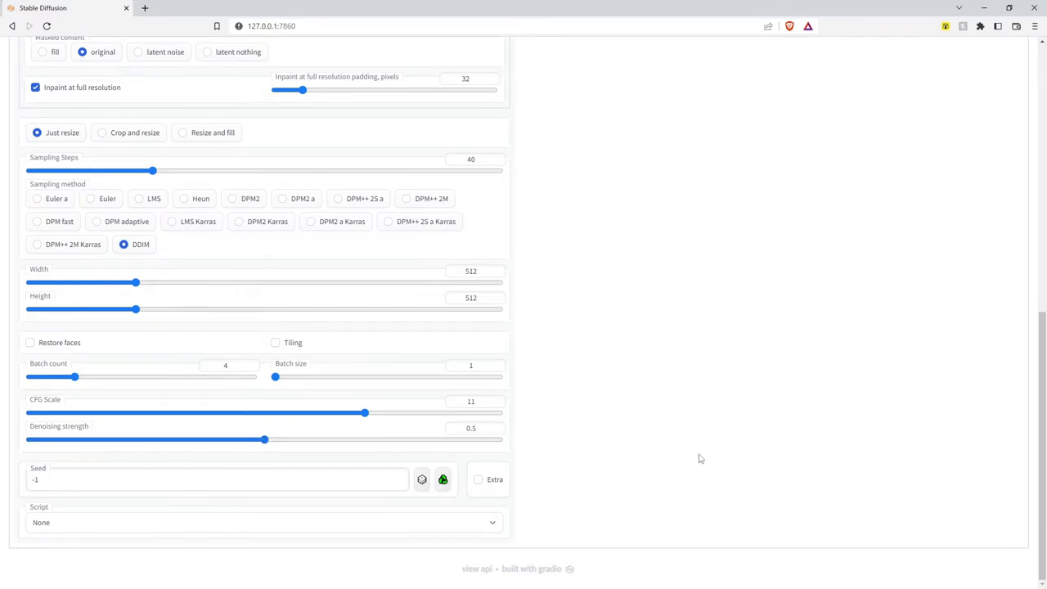
Generate the batch of inpainted images from the masked lake picture
{"action": "scroll", "coordinate": [715, 461], "scroll_direction": "up", "scroll_amount": 7}
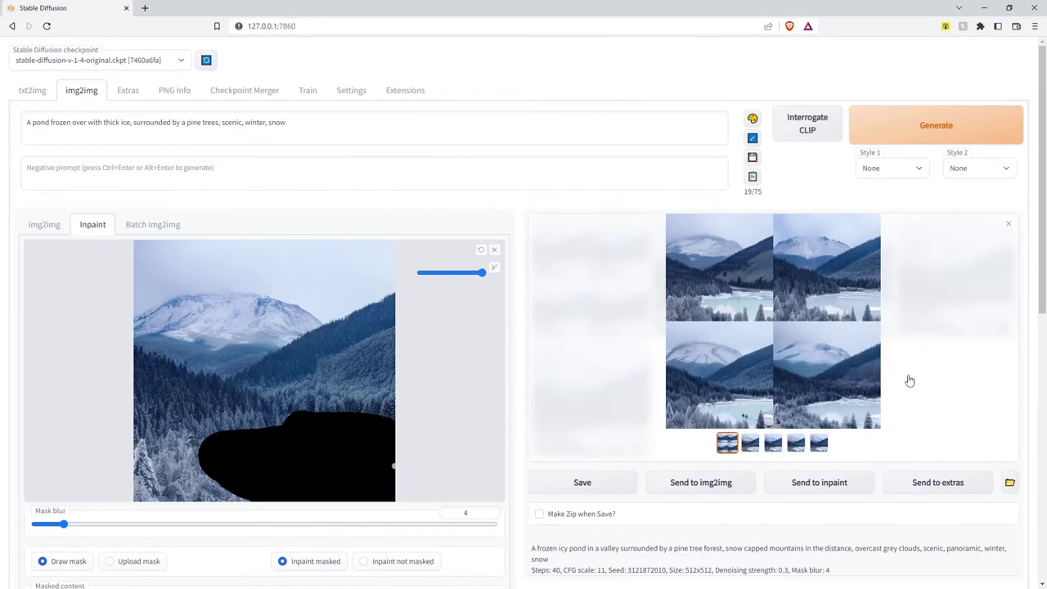
{"action": "left_click", "coordinate": [963, 128]}
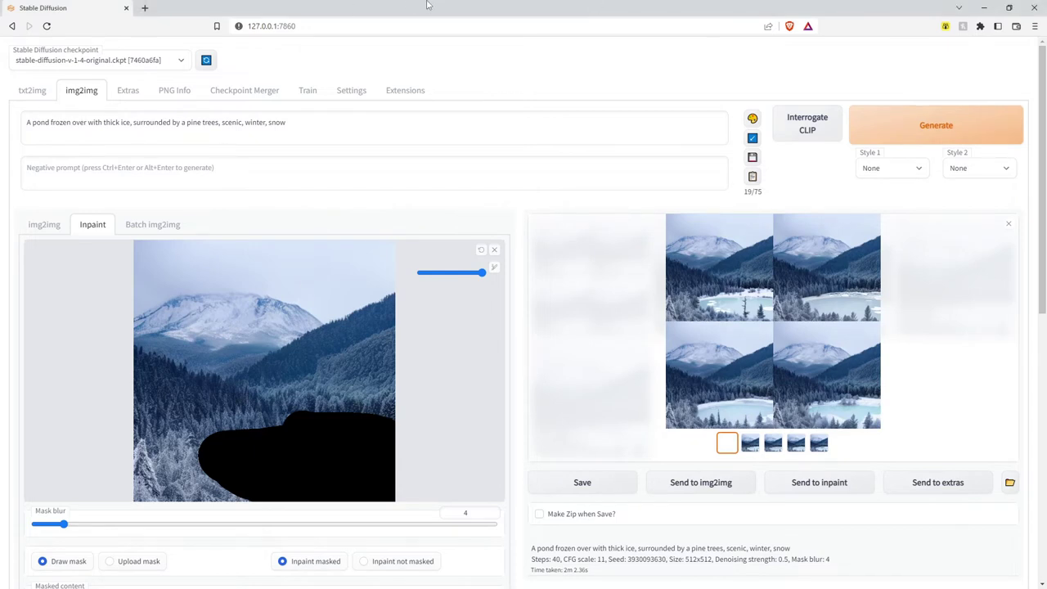
View the four inpainted images one by one and compare how the pond and its ice are rendered
{"action": "left_click", "coordinate": [753, 441]}
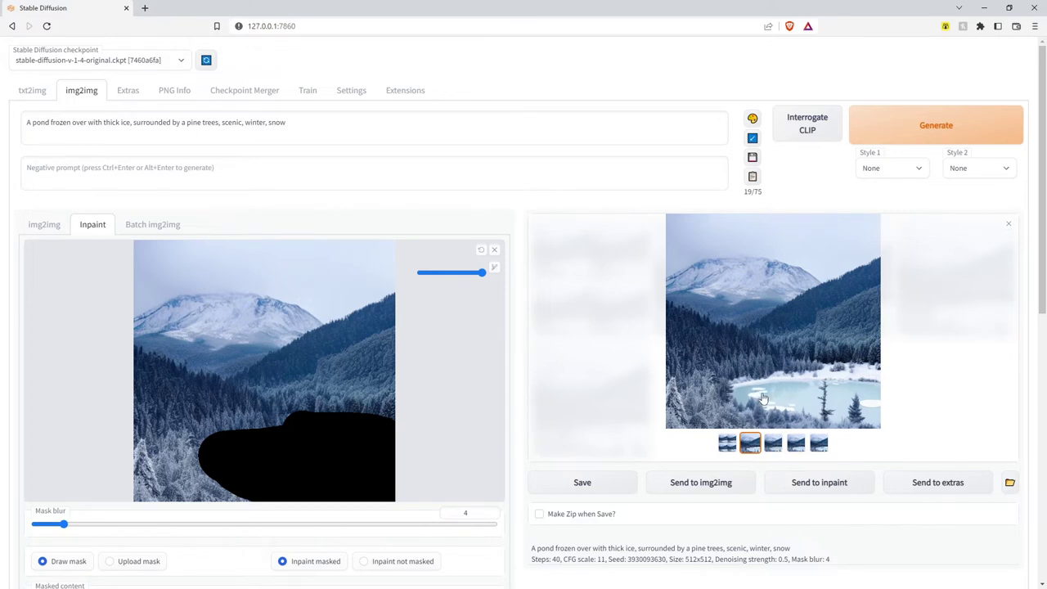
{"action": "left_click", "coordinate": [774, 444]}
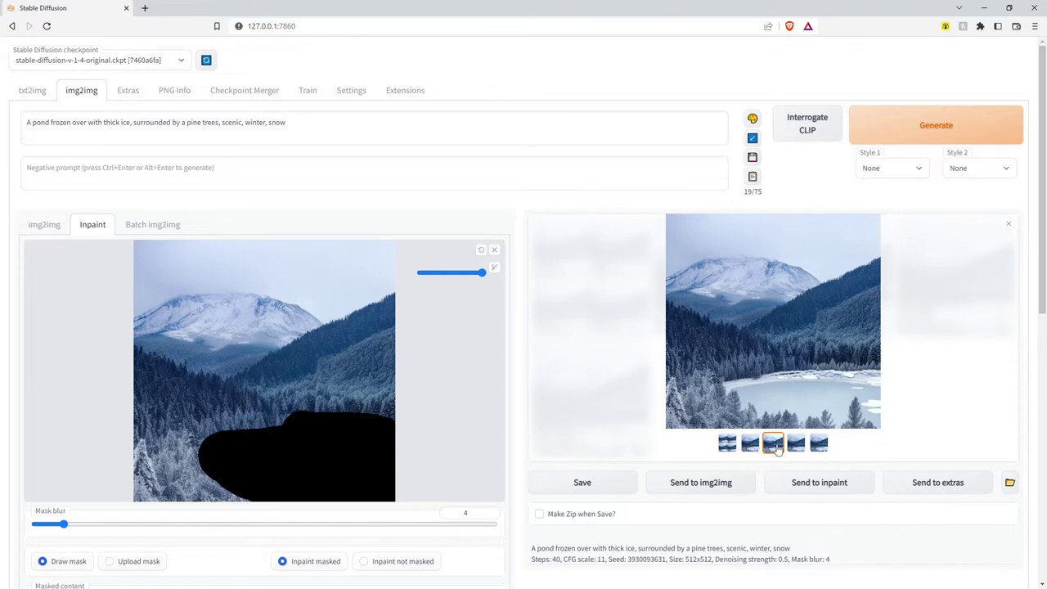
{"action": "key", "text": "Left"}
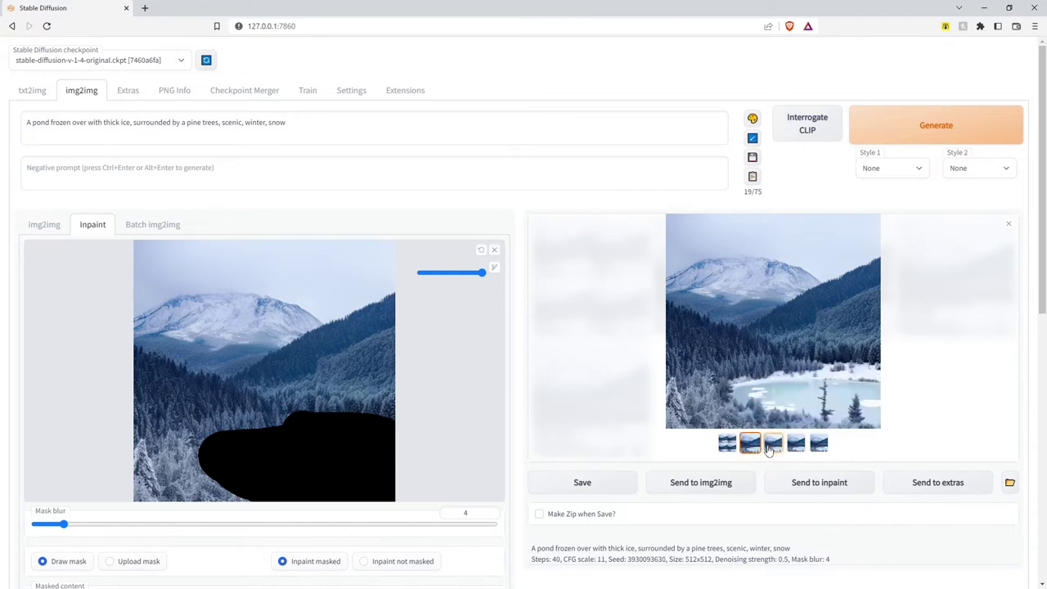
{"action": "key", "text": "Right"}
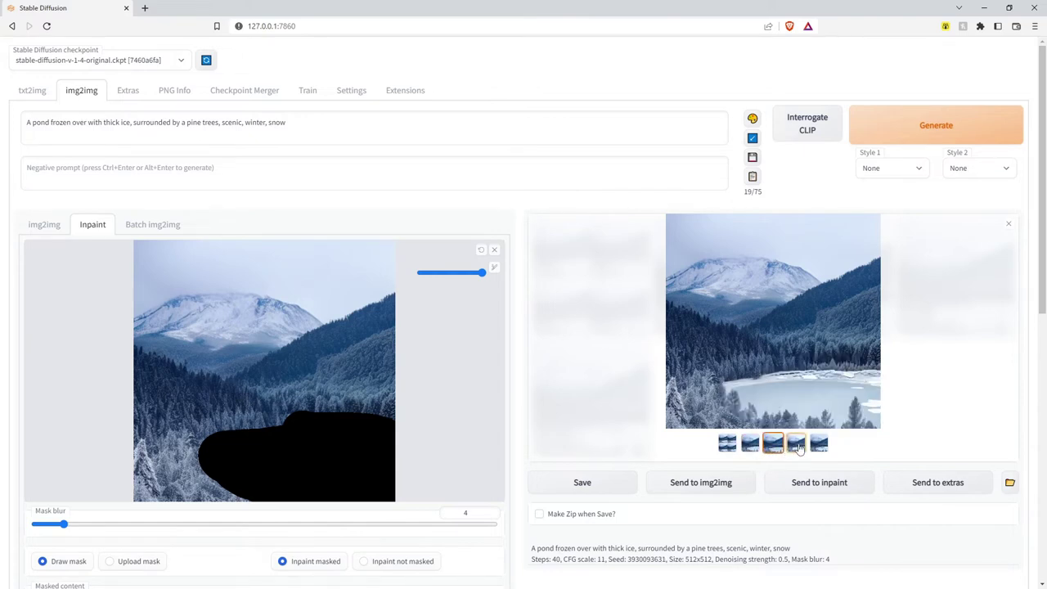
{"action": "left_click", "coordinate": [800, 448]}
{"action": "left_click", "coordinate": [826, 445]}
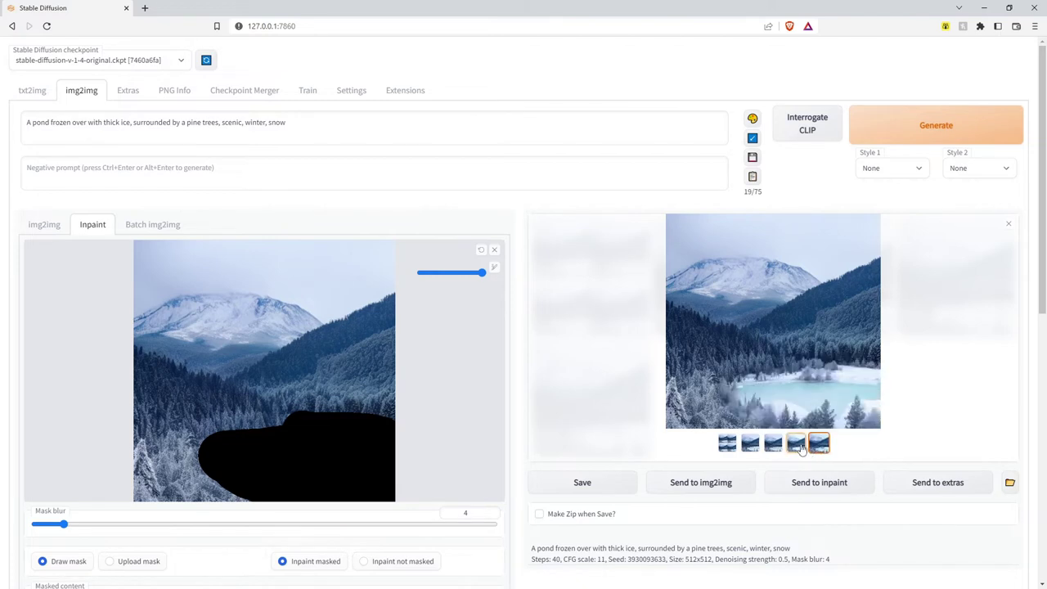
{"action": "left_click", "coordinate": [799, 446]}
{"action": "left_click", "coordinate": [772, 447]}
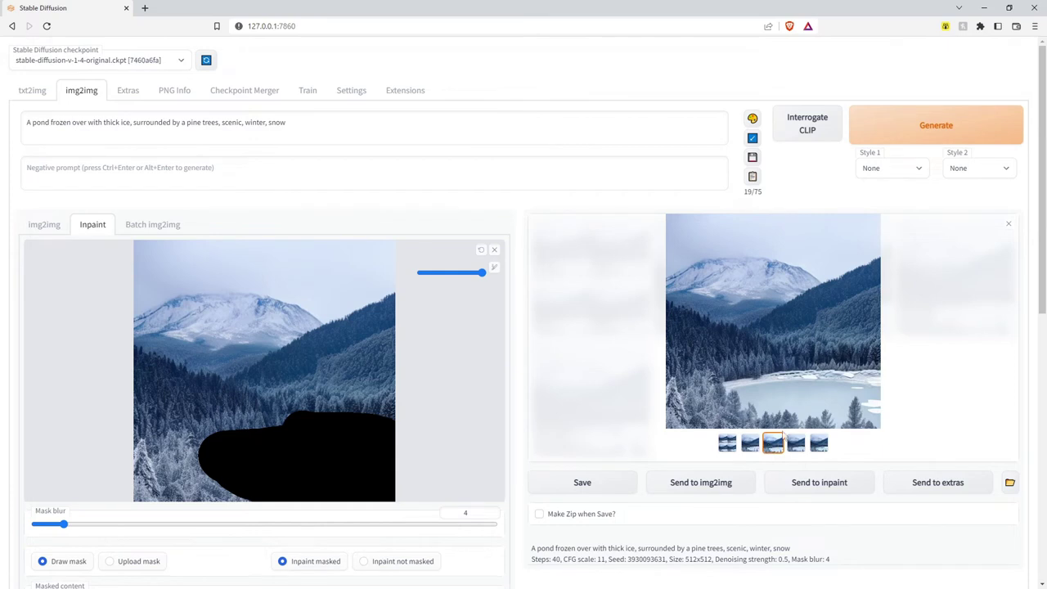
{"action": "left_click", "coordinate": [819, 445]}
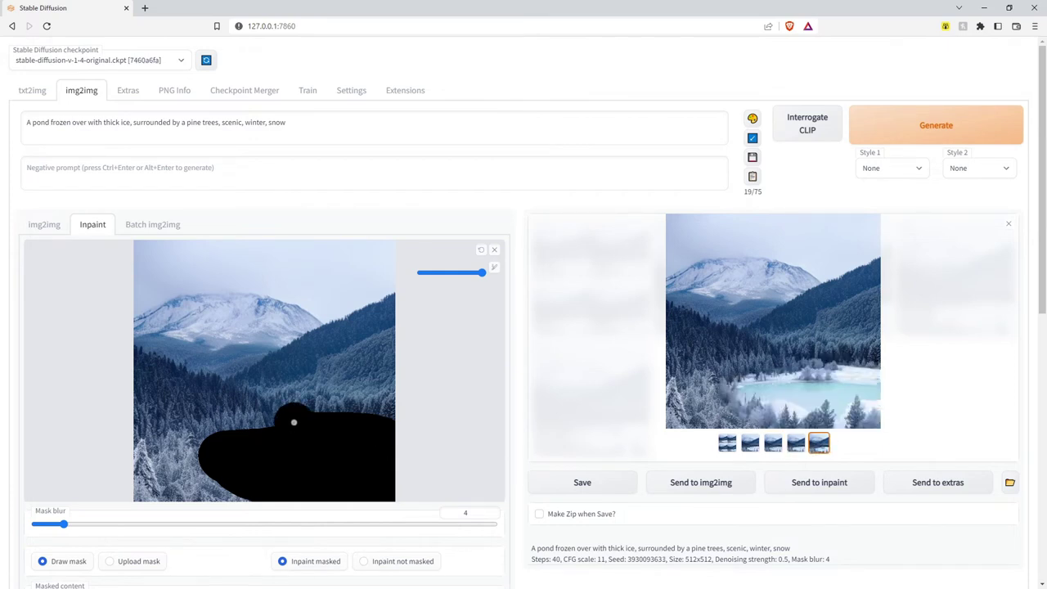
Show the img2img source picture and compare its lake with the individual inpainted results
{"action": "left_click", "coordinate": [50, 226]}
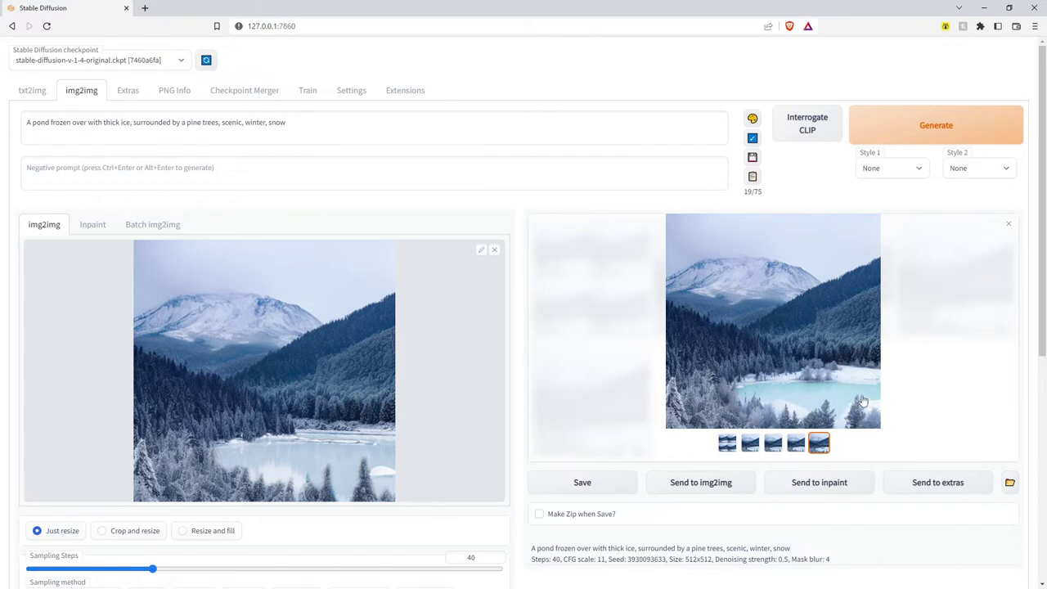
{"action": "left_click", "coordinate": [795, 442]}
{"action": "left_click", "coordinate": [774, 444]}
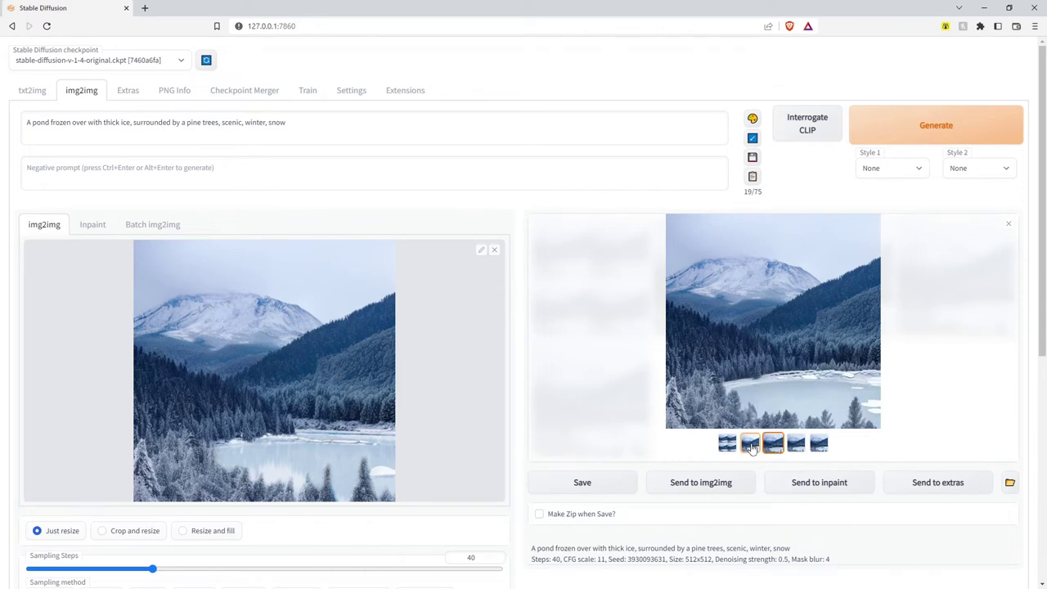
{"action": "left_click", "coordinate": [750, 444]}
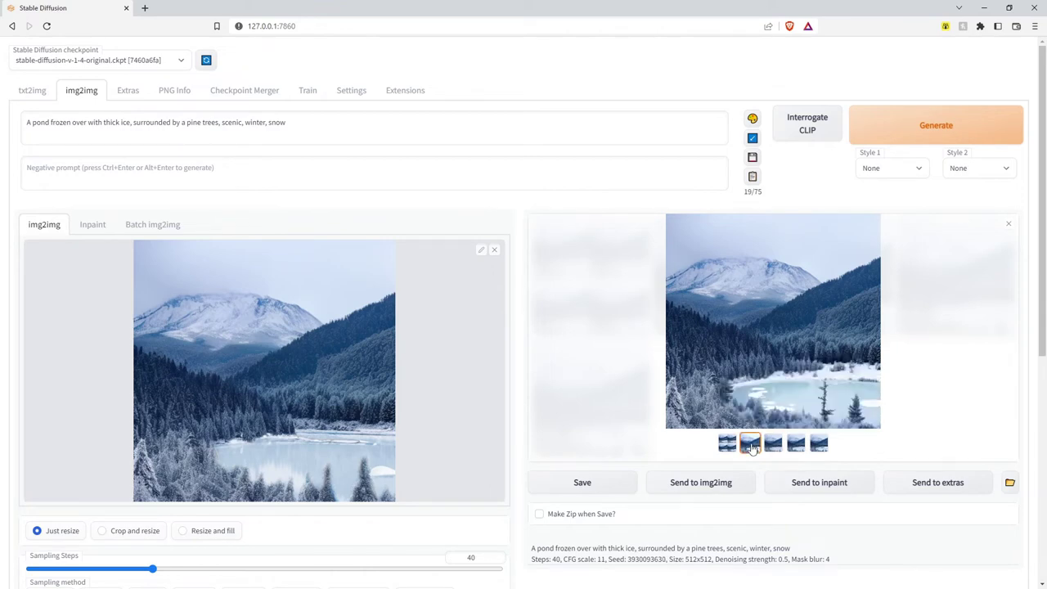
Review the img2img sampling, CFG scale, denoising, seed and script settings
{"action": "scroll", "coordinate": [626, 426], "scroll_direction": "down", "scroll_amount": 2}
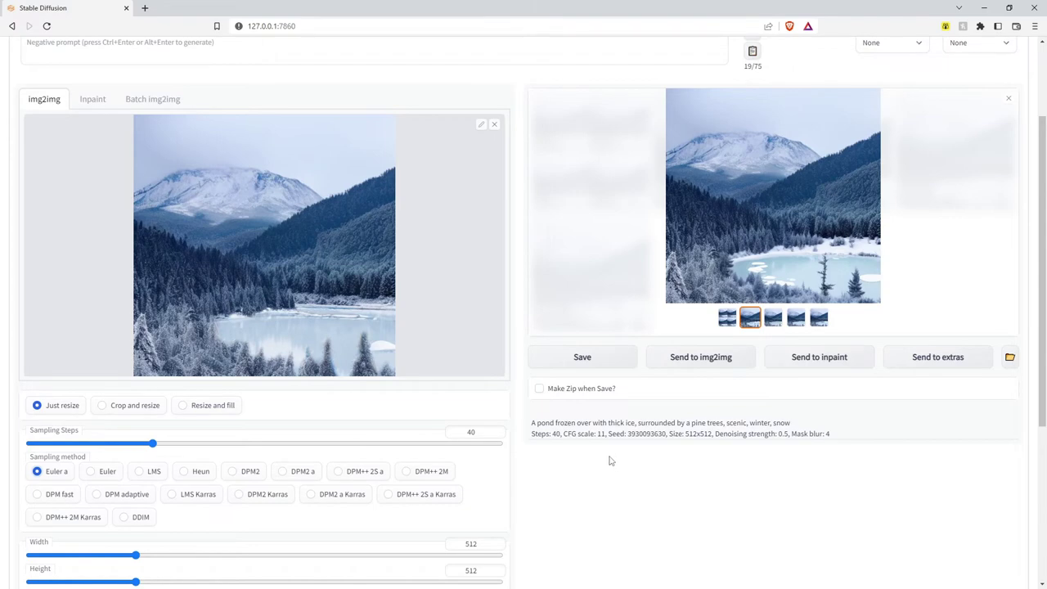
{"action": "scroll", "coordinate": [591, 453], "scroll_direction": "down", "scroll_amount": 4}
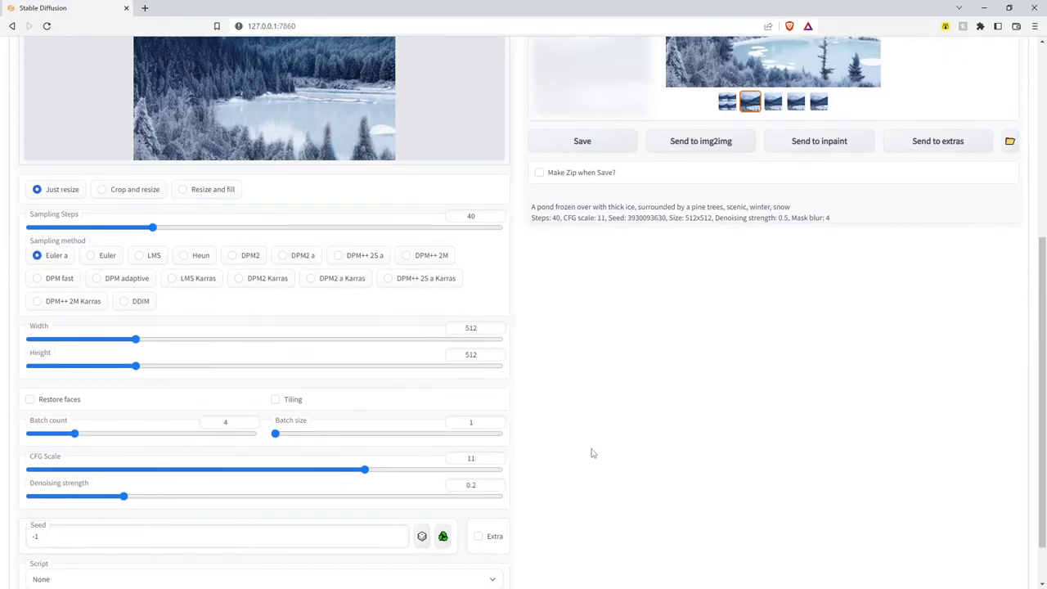
{"action": "scroll", "coordinate": [593, 373], "scroll_direction": "up", "scroll_amount": 4}
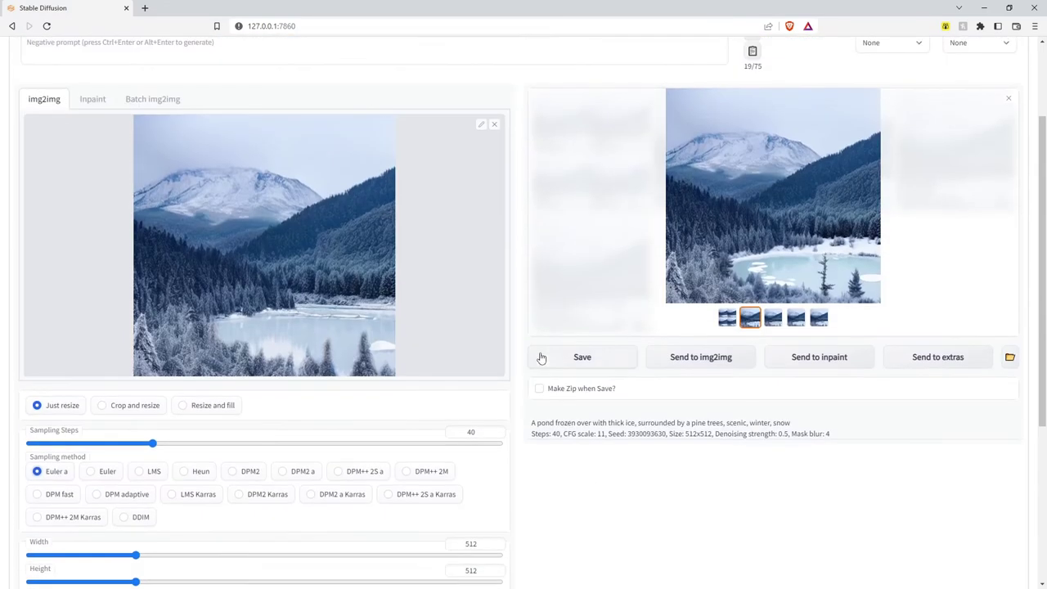
{"action": "scroll", "coordinate": [605, 401], "scroll_direction": "down", "scroll_amount": 4}
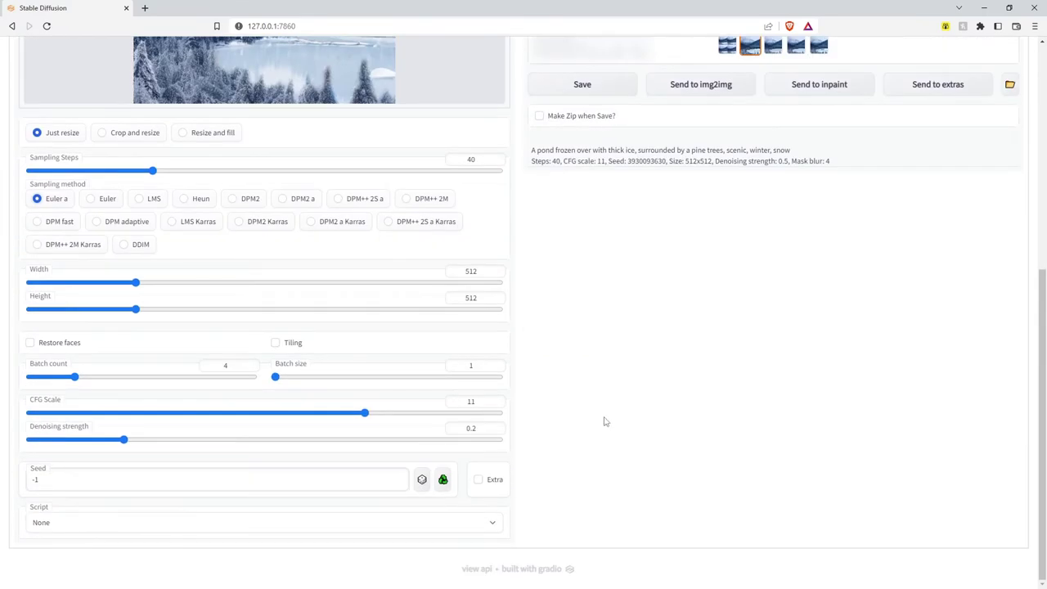
{"action": "scroll", "coordinate": [470, 372], "scroll_direction": "up", "scroll_amount": 4}
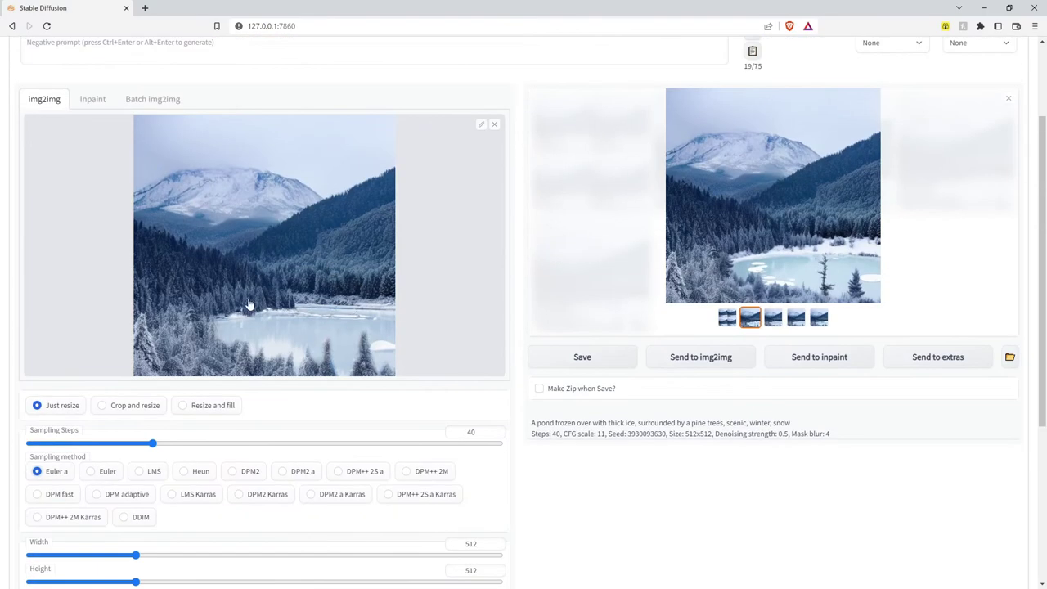
Step through the inpainted results beside the img2img source picture once more and return to the grid of all four
{"action": "left_click", "coordinate": [769, 319]}
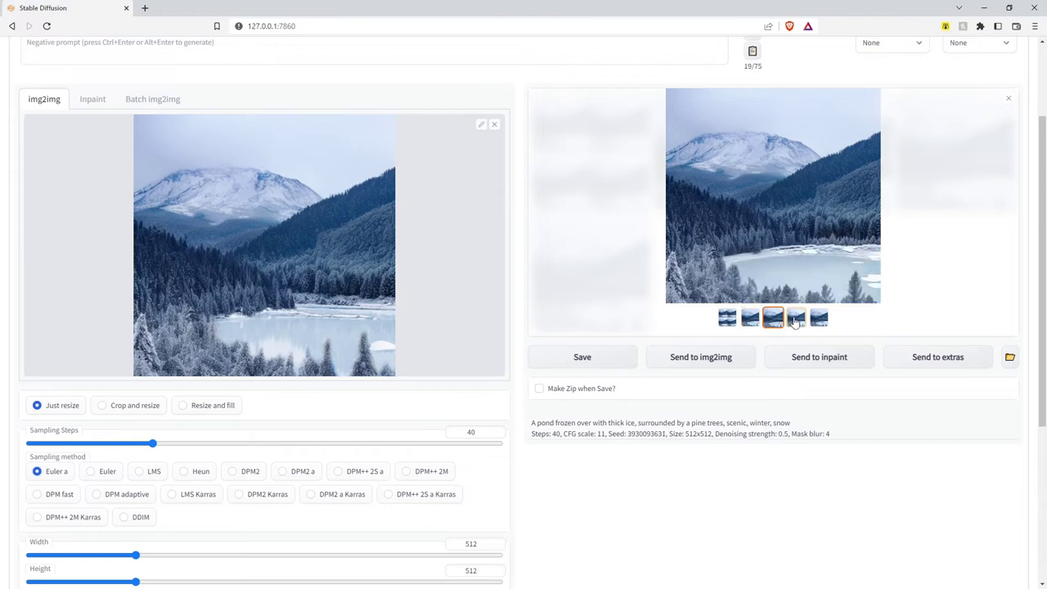
{"action": "key", "text": "Right"}
{"action": "key", "text": "Right"}
{"action": "left_click", "coordinate": [757, 320]}
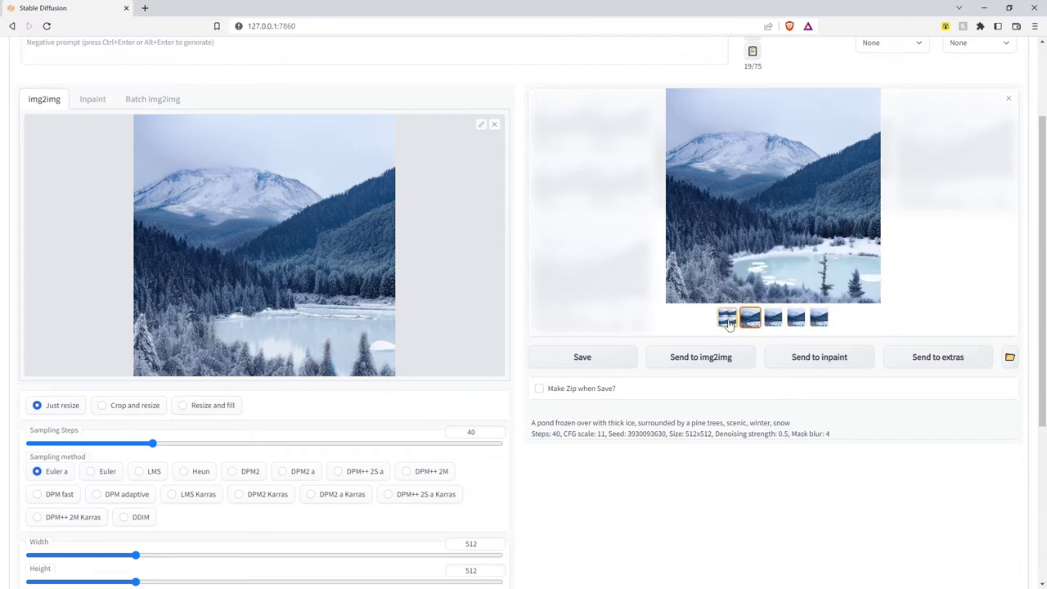
{"action": "left_click", "coordinate": [727, 319]}
Choose the Outpainting mk2 script for the img2img generation and check its options against the source picture
{"action": "scroll", "coordinate": [608, 448], "scroll_direction": "down", "scroll_amount": 2}
{"action": "scroll", "coordinate": [607, 448], "scroll_direction": "down", "scroll_amount": 2}
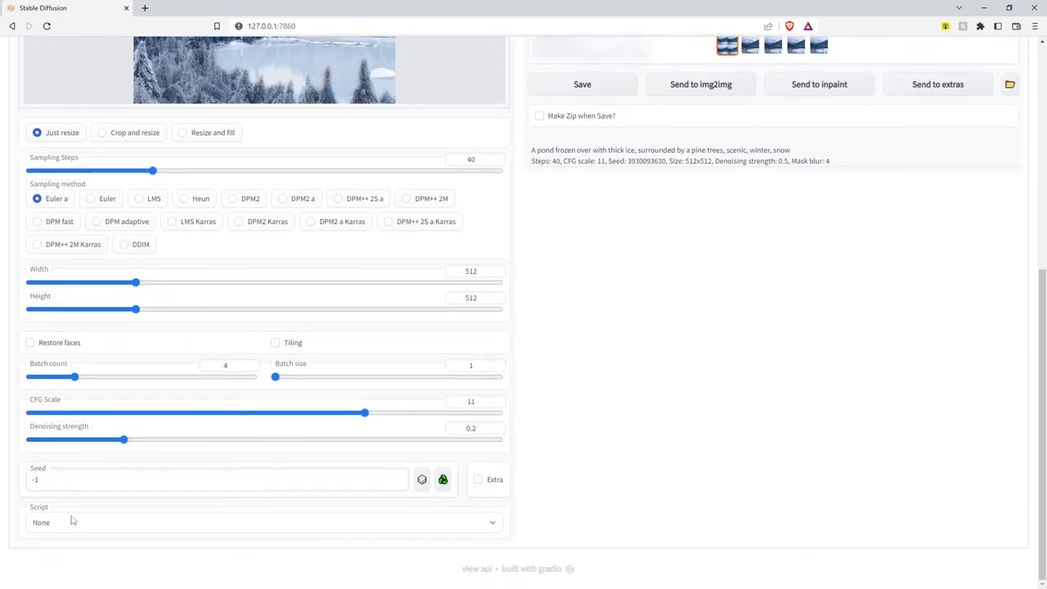
{"action": "left_click", "coordinate": [72, 525]}
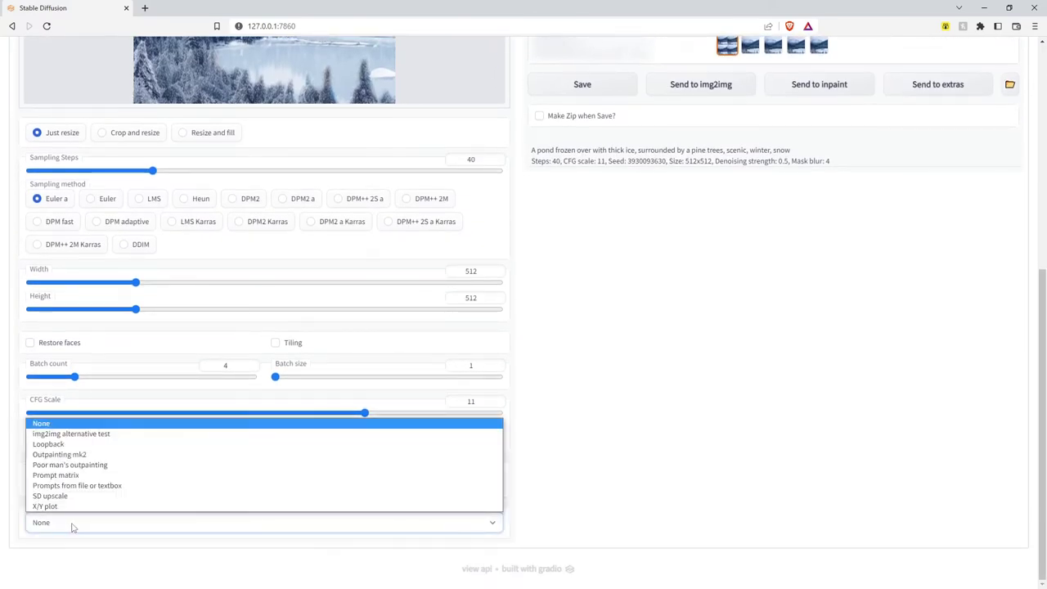
{"action": "left_click", "coordinate": [66, 454]}
{"action": "scroll", "coordinate": [598, 406], "scroll_direction": "down", "scroll_amount": 2}
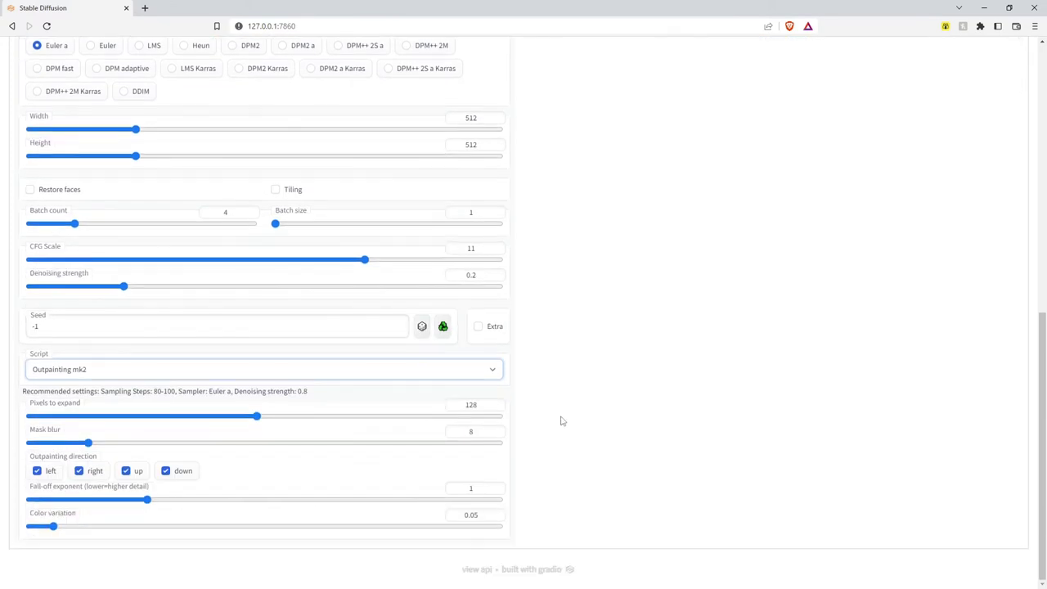
{"action": "scroll", "coordinate": [598, 411], "scroll_direction": "up", "scroll_amount": 6}
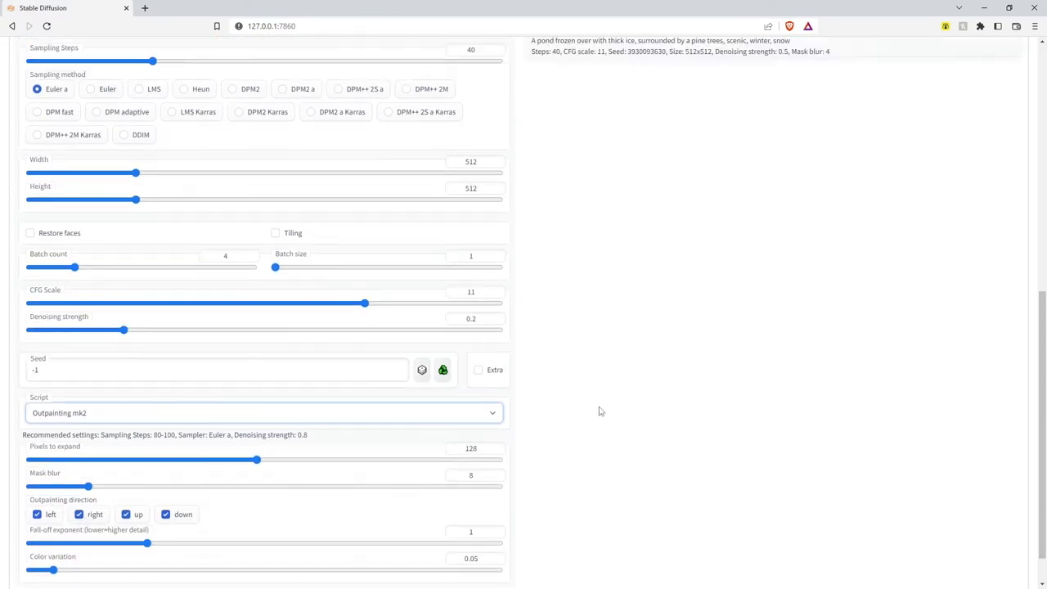
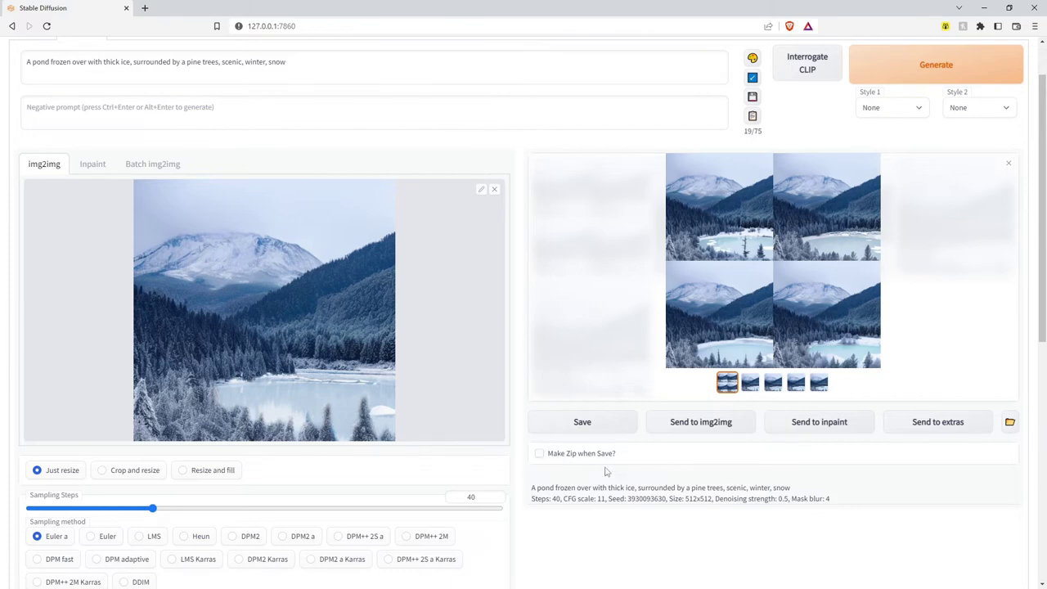
Restrict the outpainting direction to right only by excluding left, up and down
{"action": "scroll", "coordinate": [606, 472], "scroll_direction": "down", "scroll_amount": 6}
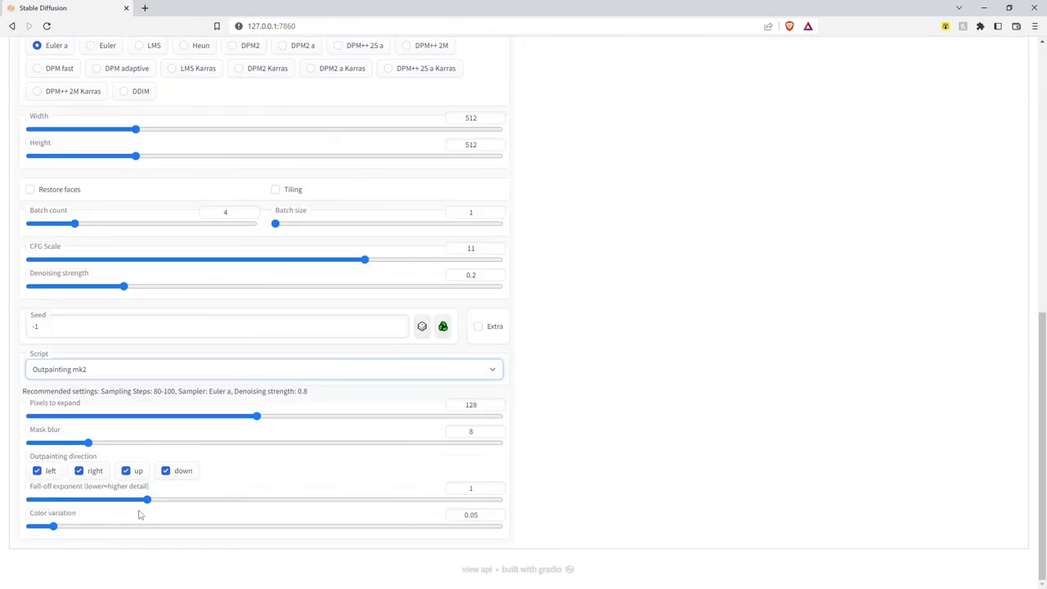
{"action": "left_click", "coordinate": [51, 471]}
{"action": "left_click", "coordinate": [182, 472]}
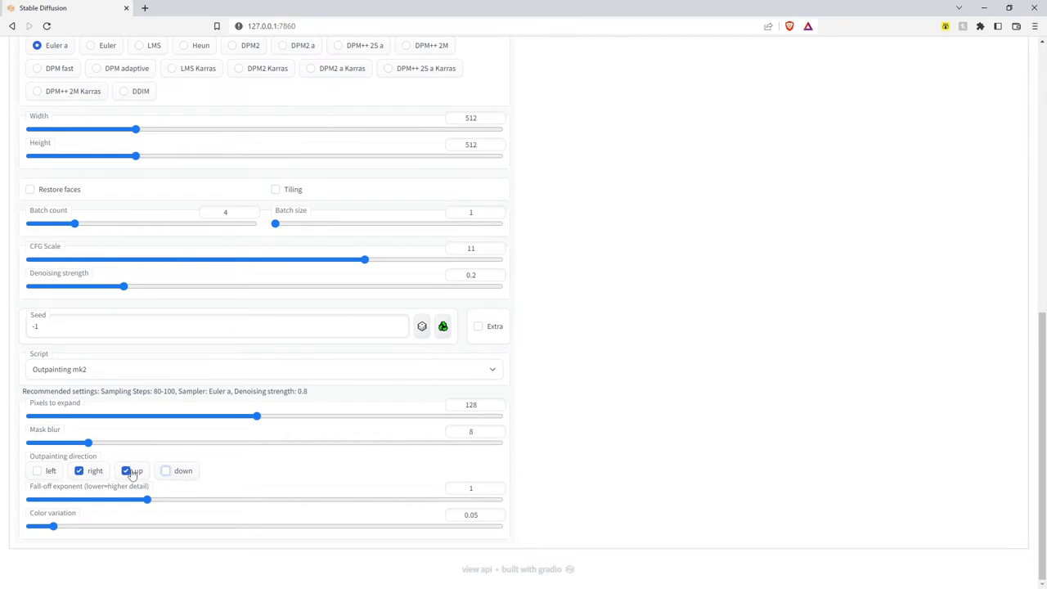
{"action": "left_click", "coordinate": [128, 472]}
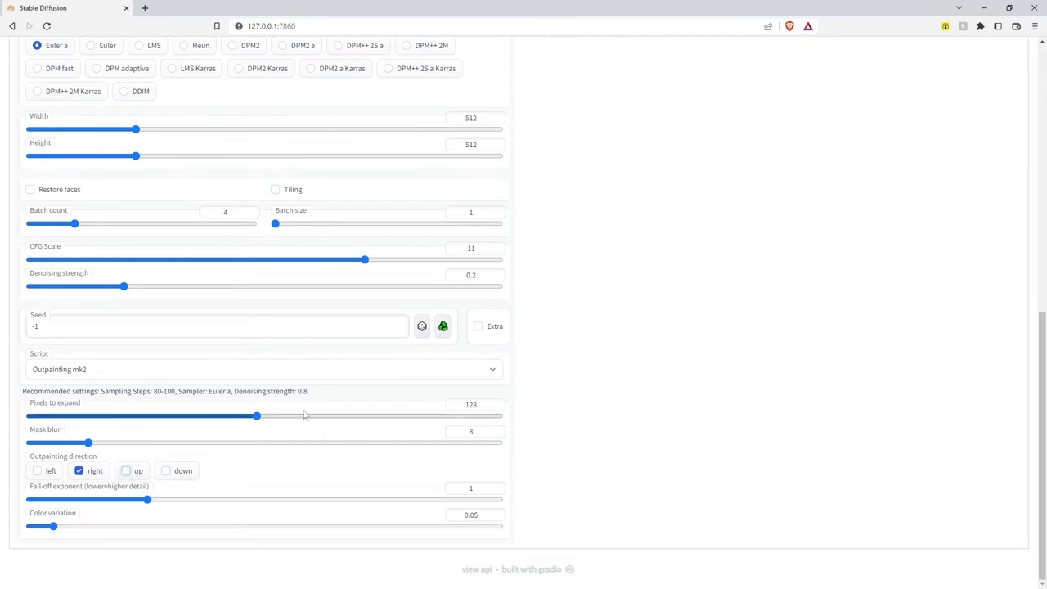
Check the recommended settings for the outpainting script and set the denoising strength to 0.8
{"action": "left_click_drag", "start_coordinate": [23, 391], "coordinate": [306, 393]}
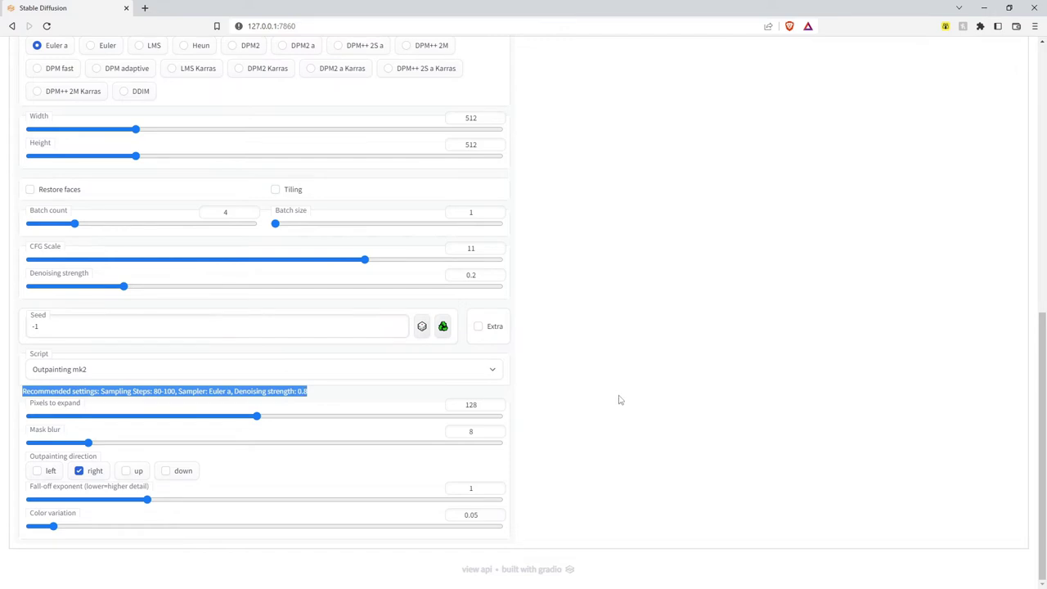
{"action": "left_click", "coordinate": [619, 400]}
{"action": "scroll", "coordinate": [605, 405], "scroll_direction": "up", "scroll_amount": 3}
{"action": "scroll", "coordinate": [666, 414], "scroll_direction": "down", "scroll_amount": 2}
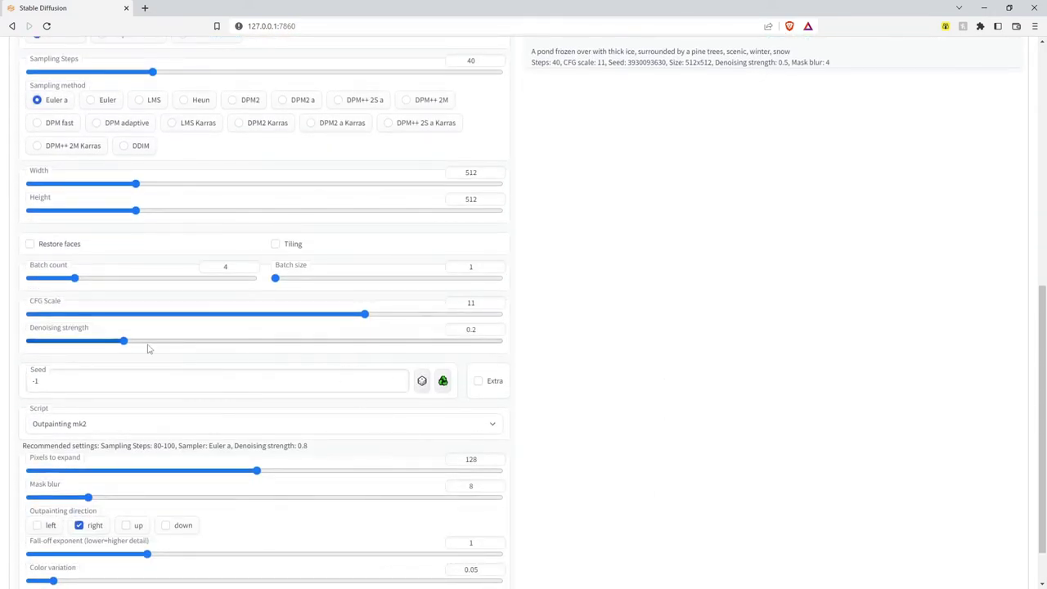
{"action": "left_click_drag", "start_coordinate": [124, 341], "coordinate": [405, 343]}
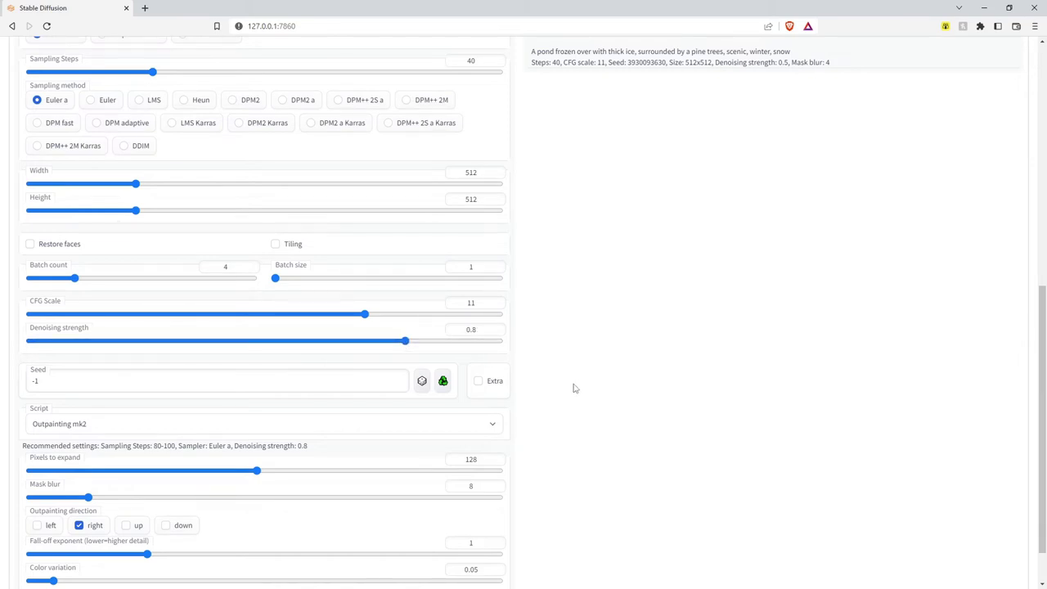
Set the sampling steps to 50 for the outpainting run and review the batch count
{"action": "scroll", "coordinate": [597, 425], "scroll_direction": "up", "scroll_amount": 3}
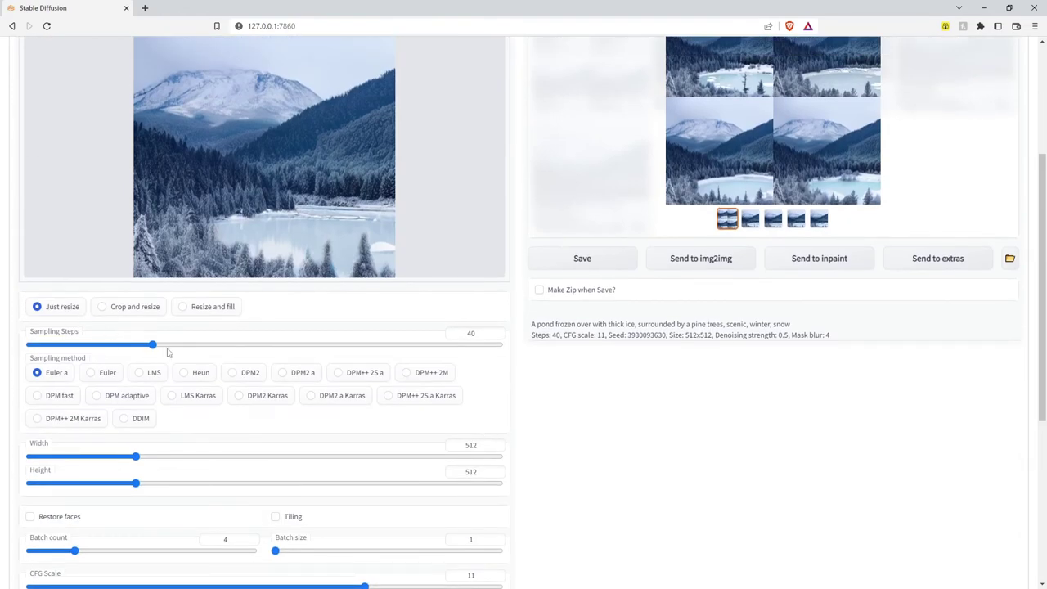
{"action": "left_click_drag", "start_coordinate": [153, 345], "coordinate": [215, 347]}
{"action": "scroll", "coordinate": [764, 464], "scroll_direction": "up", "scroll_amount": 2}
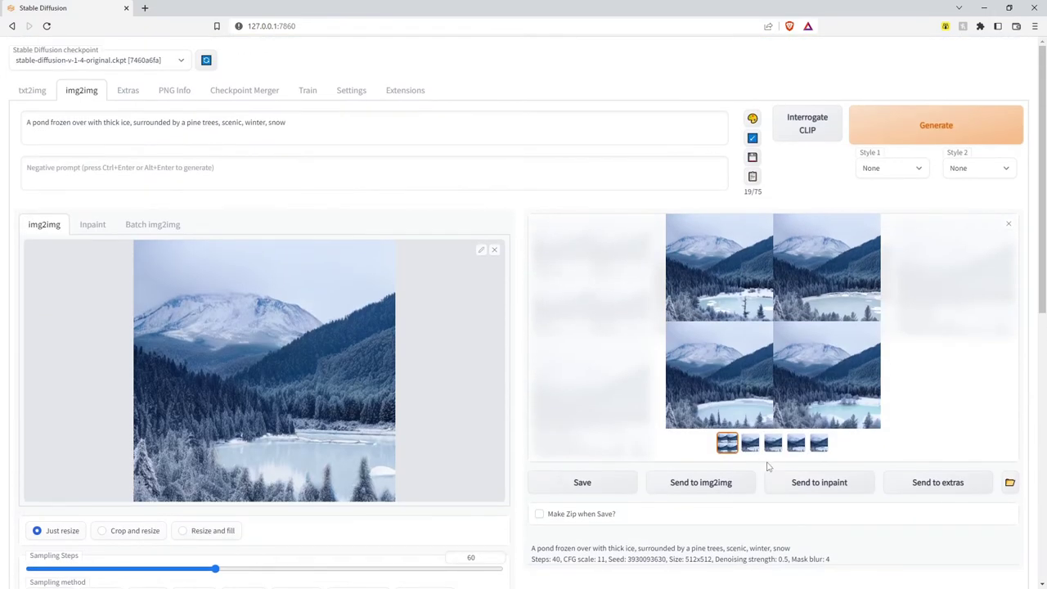
{"action": "left_click_drag", "start_coordinate": [216, 570], "coordinate": [184, 572]}
{"action": "scroll", "coordinate": [667, 493], "scroll_direction": "down", "scroll_amount": 5}
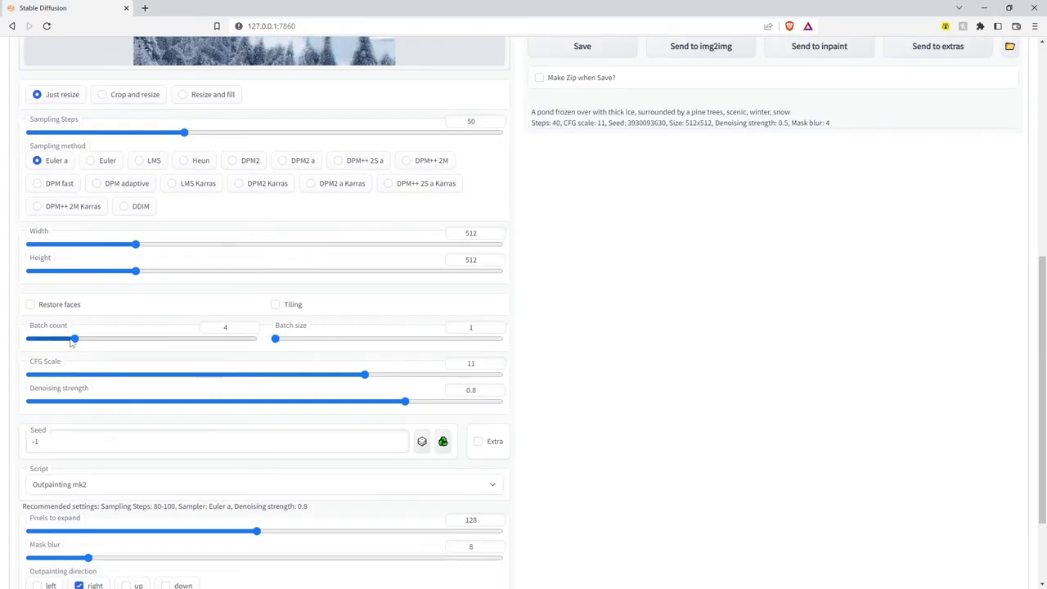
{"action": "scroll", "coordinate": [741, 439], "scroll_direction": "up", "scroll_amount": 5}
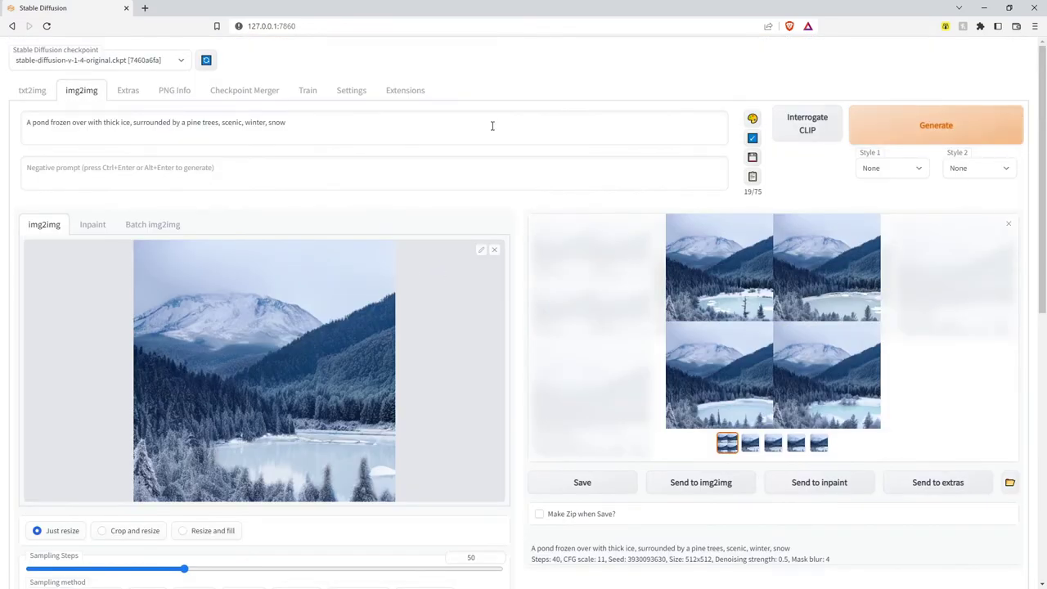
Undo the prompt edits back towards the earlier wording about a pond in a valley surrounded by a pine tree forest with snow capped mountains
{"action": "left_click", "coordinate": [334, 133]}
{"action": "key", "text": "ctrl+a"}
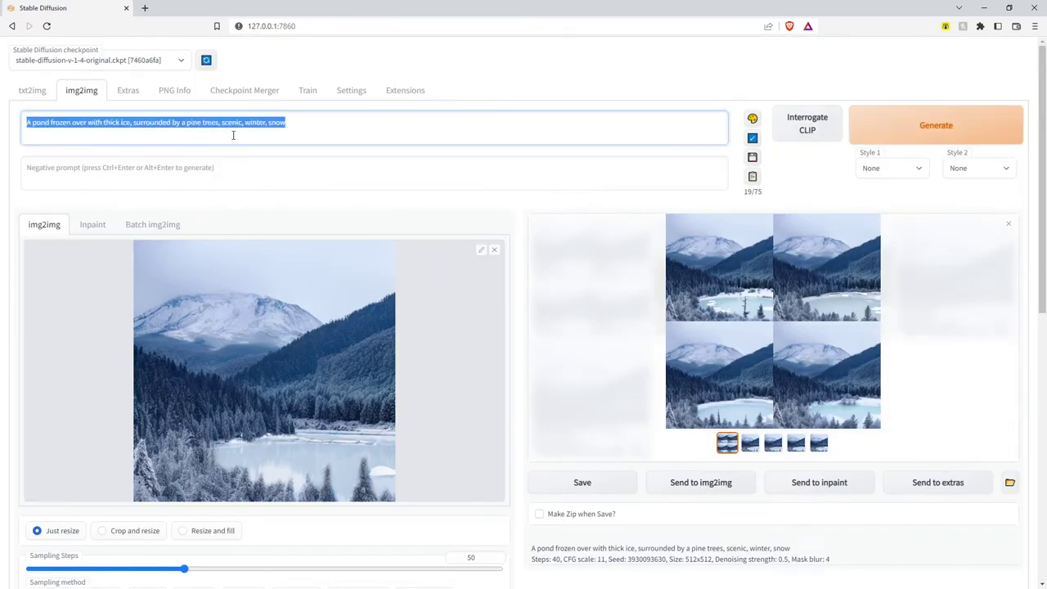
{"action": "left_click", "coordinate": [323, 124]}
{"action": "key", "text": "ctrl+z"}
{"action": "key", "text": "ctrl+z"}
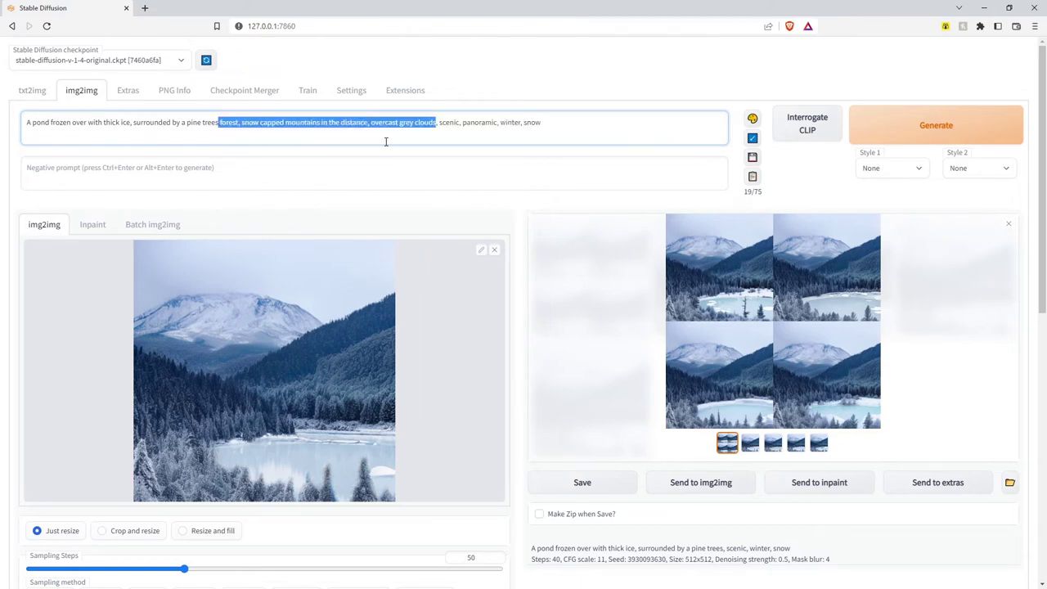
{"action": "key", "text": "ctrl+z"}
{"action": "key", "text": "ctrl+z"}
{"action": "key", "text": "ctrl+z"}
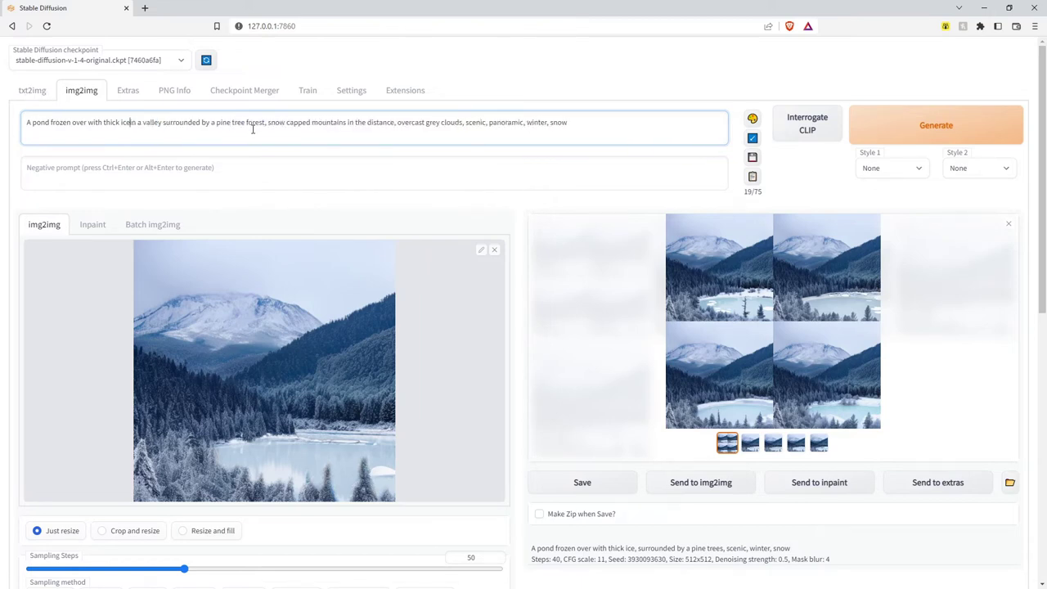
{"action": "key", "text": "ctrl+z"}
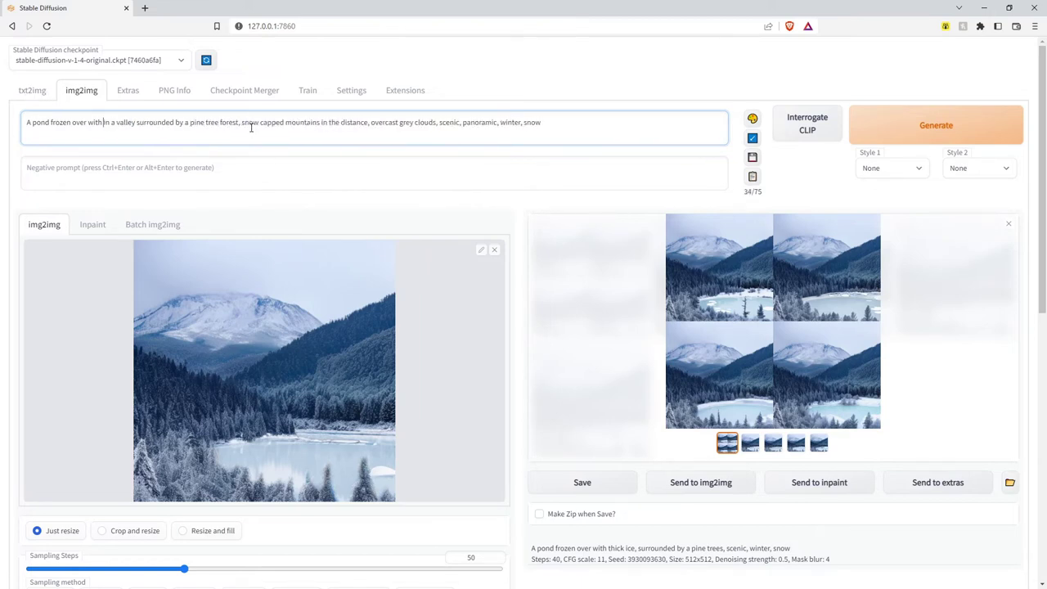
{"action": "key", "text": "ctrl+z"}
{"action": "key", "text": "ctrl+z"}
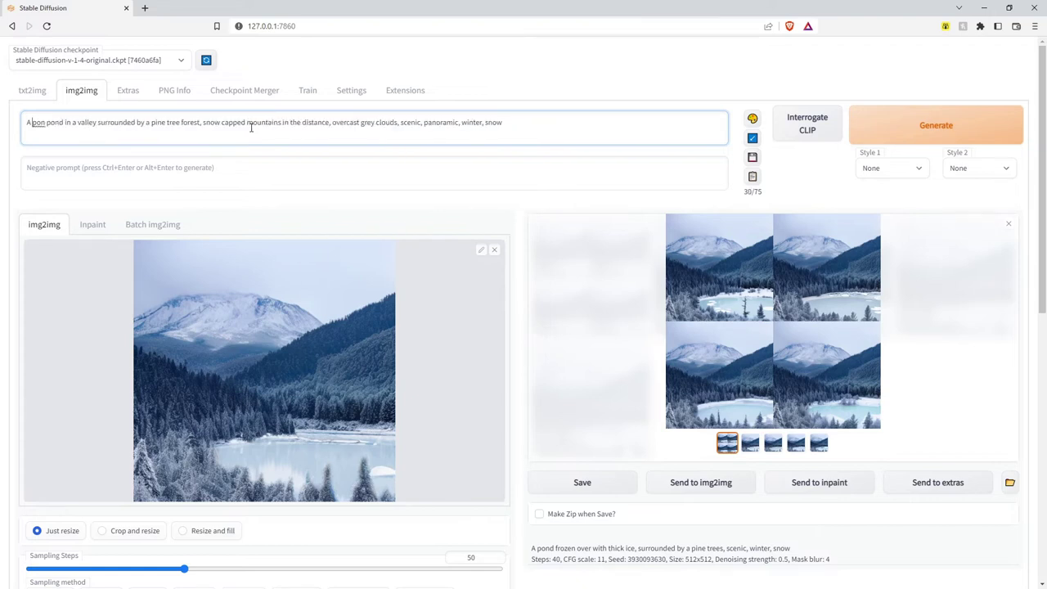
Restore the prompt's opening wording to "A frozen icy pond" and generate the outpainted images
{"action": "key", "text": "ctrl+z"}
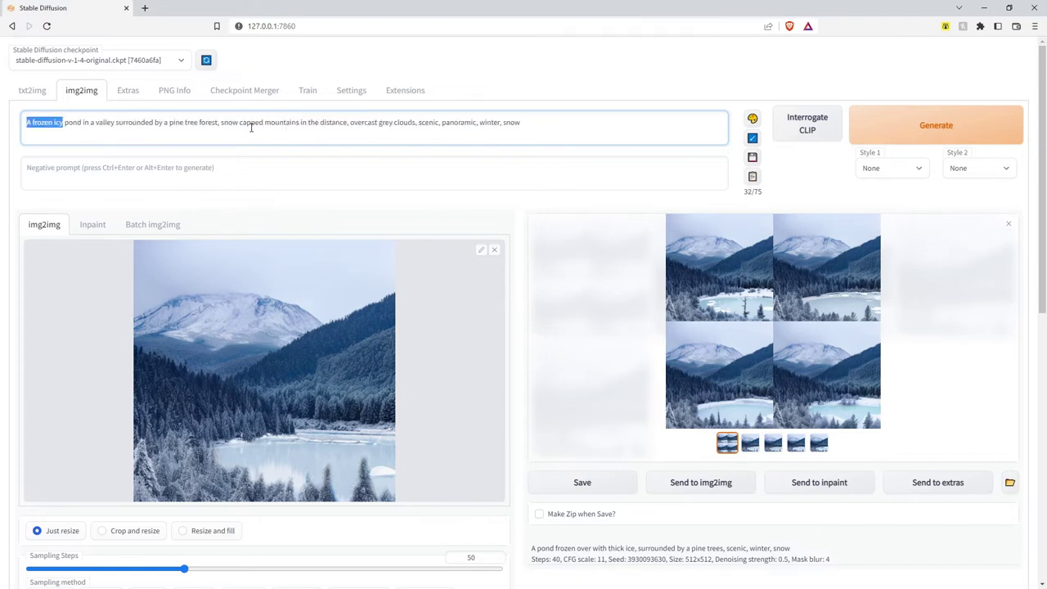
{"action": "left_click", "coordinate": [581, 128]}
{"action": "key", "text": "ctrl+a"}
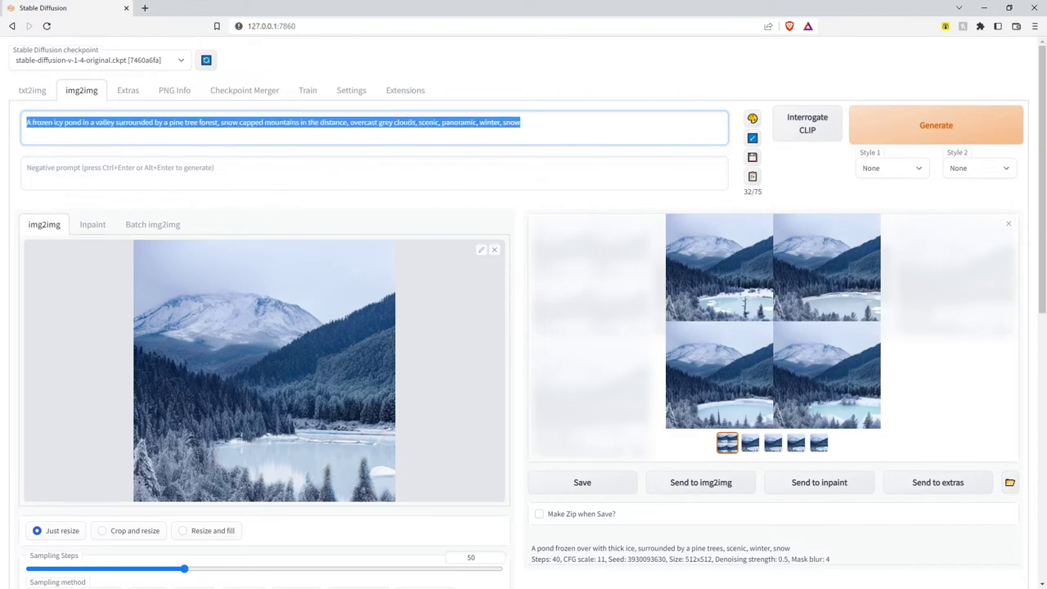
{"action": "left_click", "coordinate": [974, 124]}
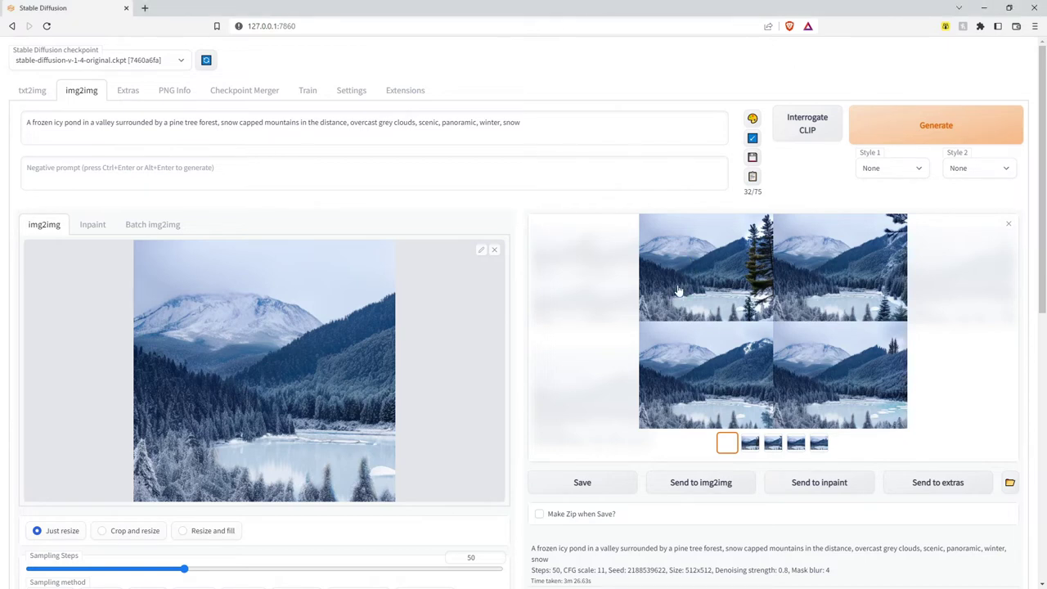
Compare the four generated images, examining how each one extends the scene on its right side
{"action": "left_click", "coordinate": [750, 442]}
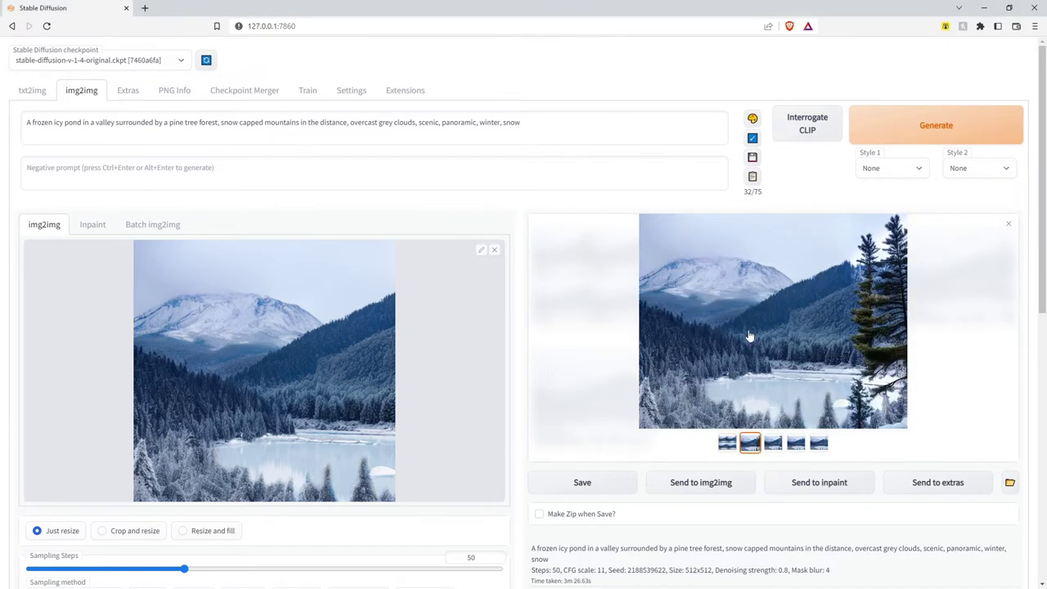
{"action": "left_click", "coordinate": [774, 442]}
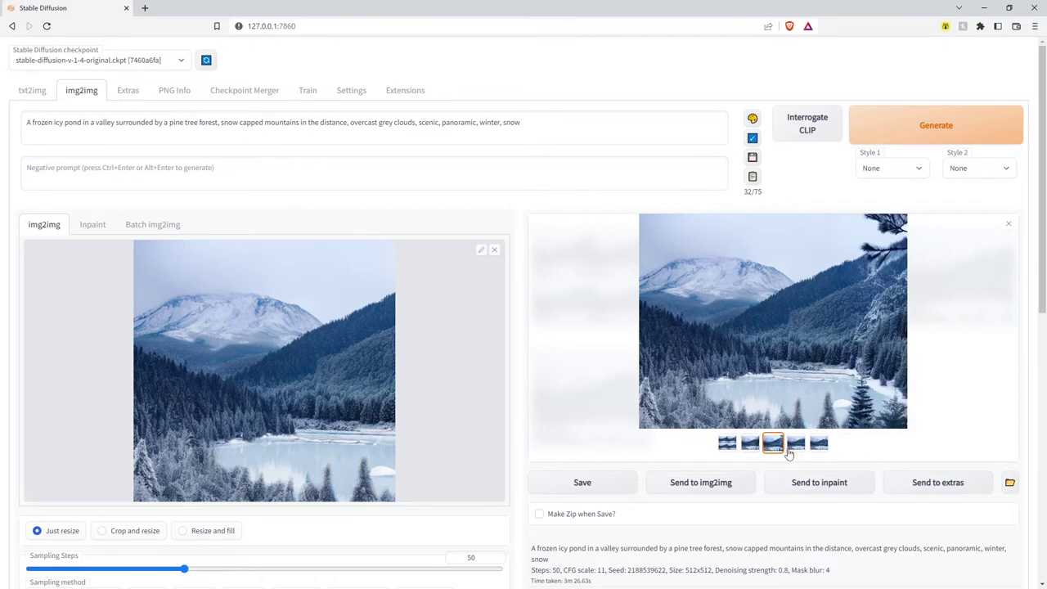
{"action": "left_click", "coordinate": [798, 450]}
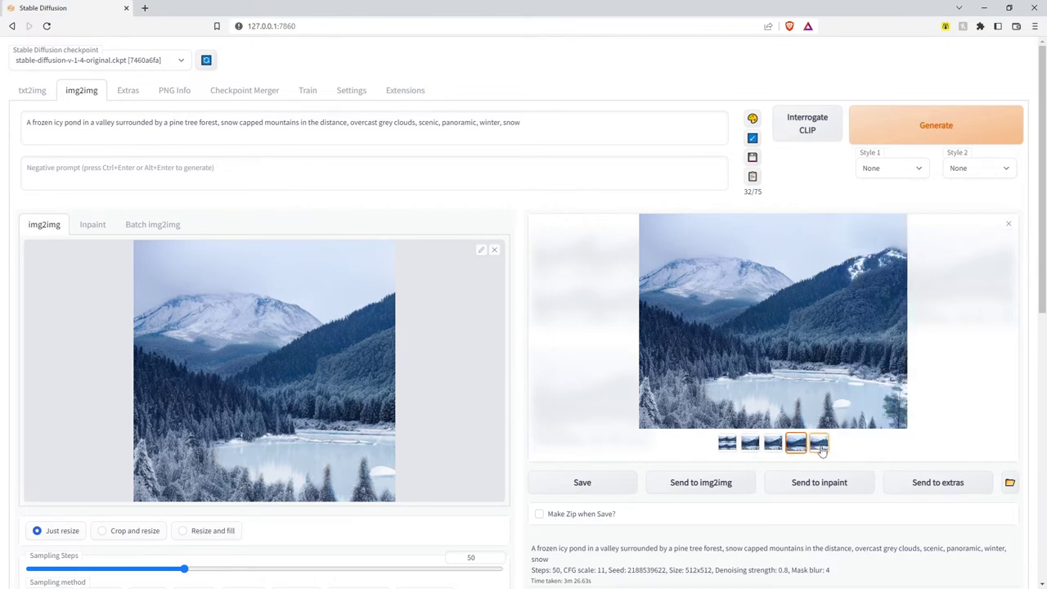
{"action": "left_click", "coordinate": [774, 446]}
{"action": "left_click", "coordinate": [798, 449]}
{"action": "left_click", "coordinate": [820, 447]}
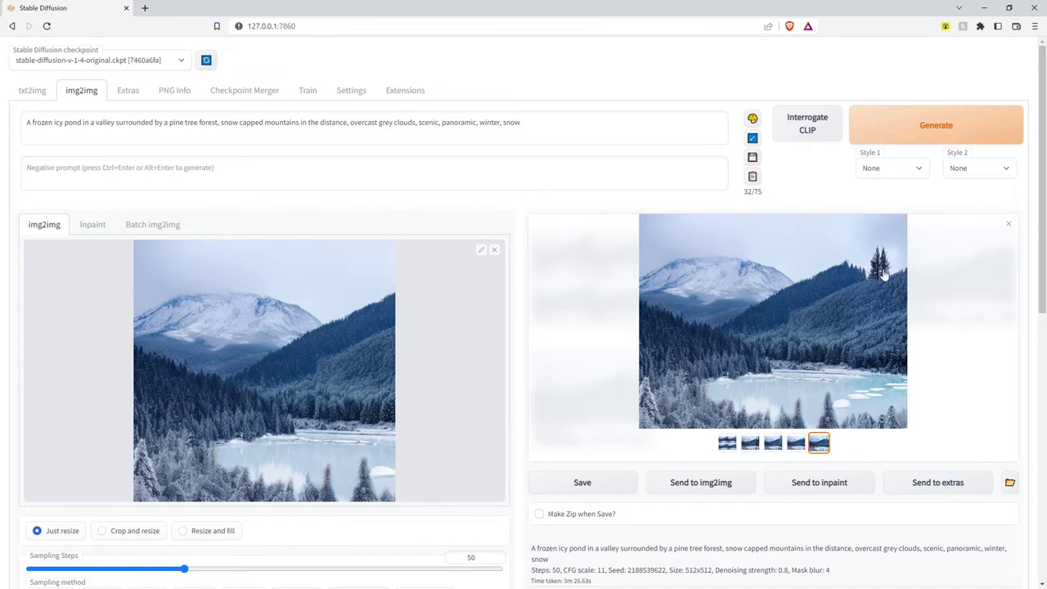
Send the third generated image to img2img as the new source and set the output width to 640
{"action": "left_click", "coordinate": [798, 443]}
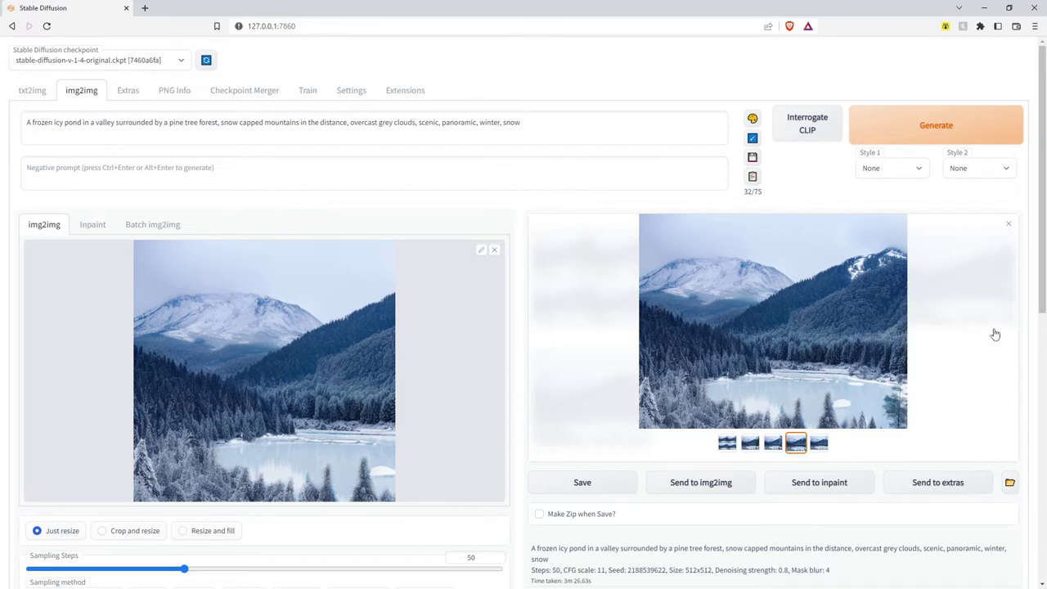
{"action": "left_click", "coordinate": [692, 484]}
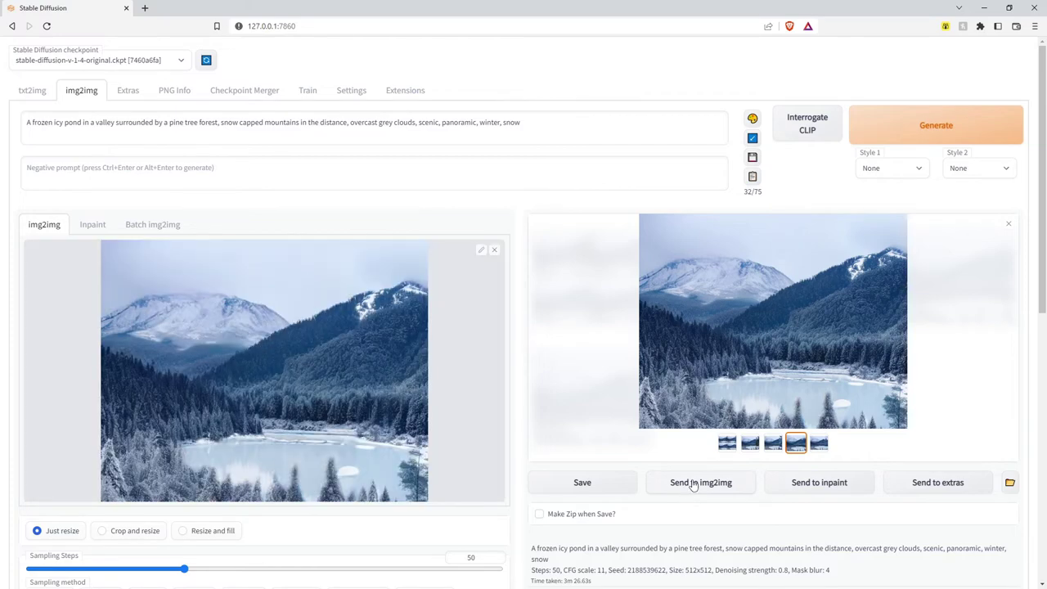
{"action": "scroll", "coordinate": [489, 458], "scroll_direction": "down", "scroll_amount": 3}
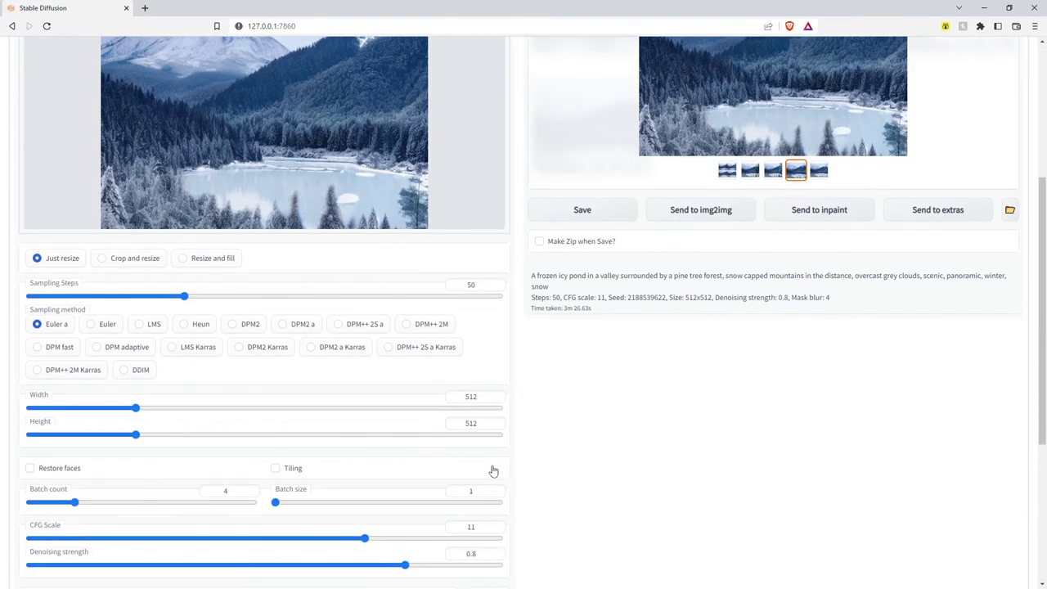
{"action": "scroll", "coordinate": [494, 471], "scroll_direction": "down", "scroll_amount": 2}
{"action": "scroll", "coordinate": [472, 376], "scroll_direction": "up", "scroll_amount": 2}
{"action": "scroll", "coordinate": [185, 415], "scroll_direction": "up", "scroll_amount": 1}
{"action": "left_click_drag", "start_coordinate": [137, 463], "coordinate": [165, 466]}
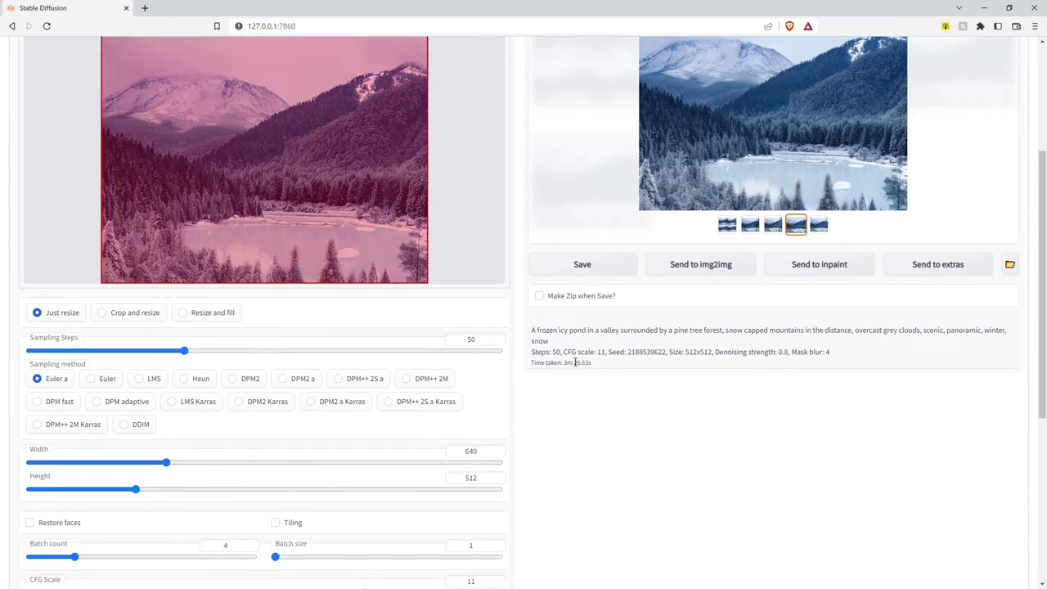
Change the outpainting direction from right to left and generate the new batch of images
{"action": "scroll", "coordinate": [590, 448], "scroll_direction": "down", "scroll_amount": 3}
{"action": "scroll", "coordinate": [591, 448], "scroll_direction": "up", "scroll_amount": 5}
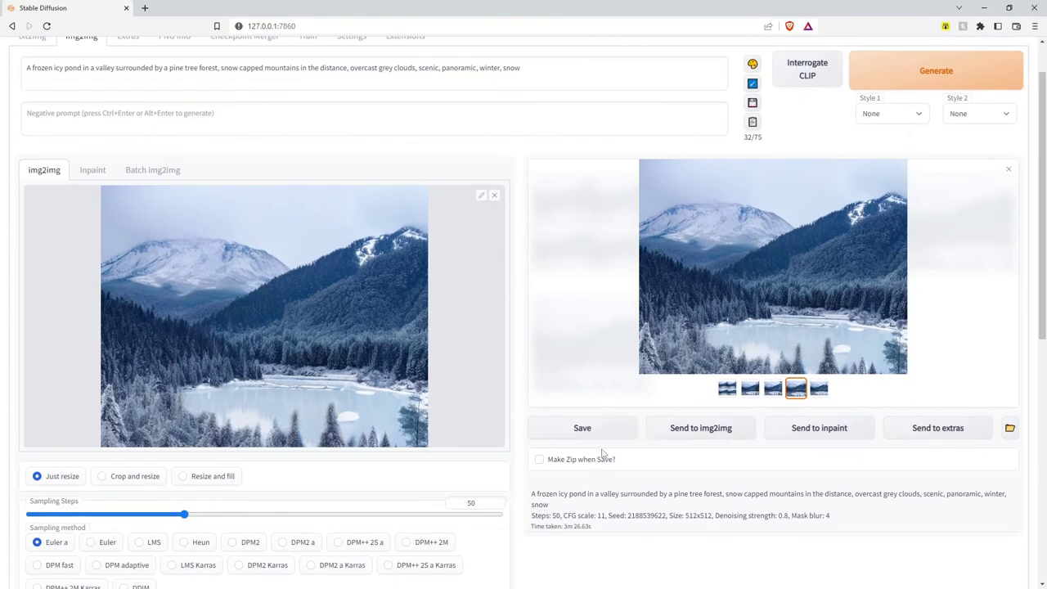
{"action": "scroll", "coordinate": [605, 475], "scroll_direction": "down", "scroll_amount": 6}
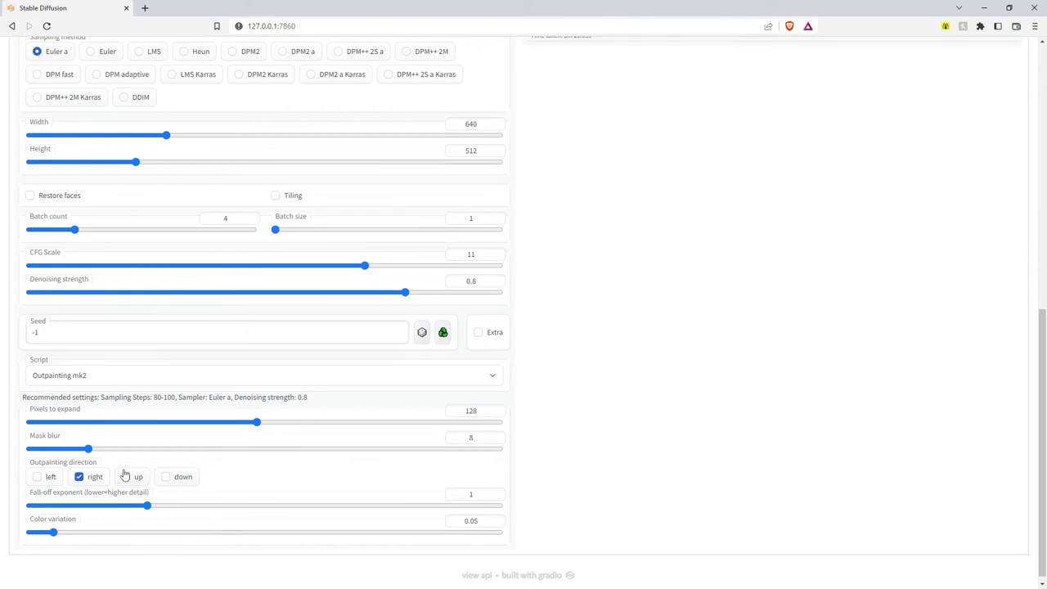
{"action": "left_click", "coordinate": [36, 476]}
{"action": "left_click", "coordinate": [79, 476]}
{"action": "middle_click", "coordinate": [762, 438]}
{"action": "scroll", "coordinate": [762, 439], "scroll_direction": "up", "scroll_amount": 6}
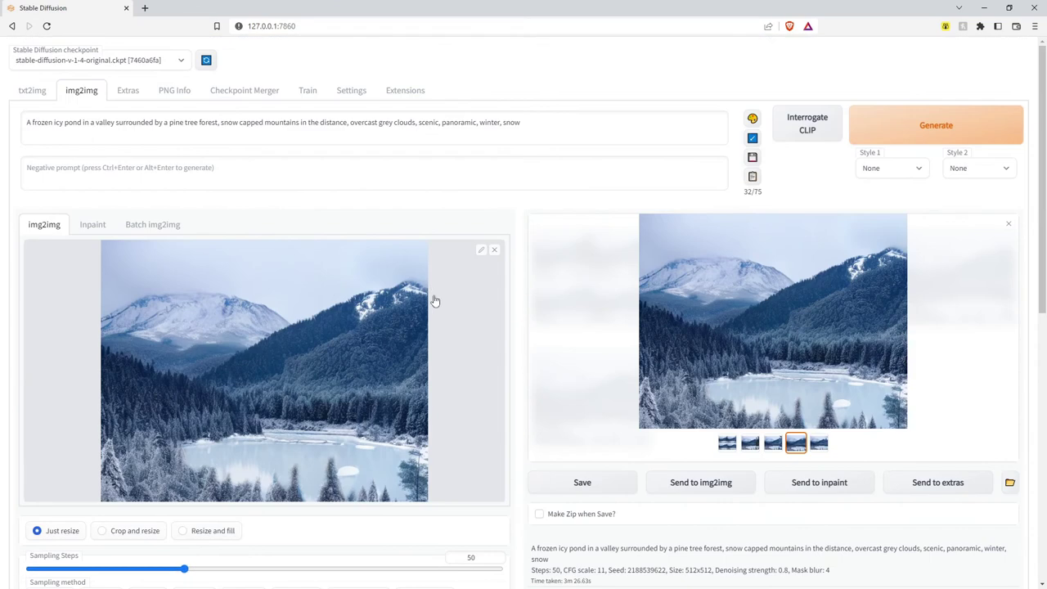
{"action": "left_click", "coordinate": [902, 130]}
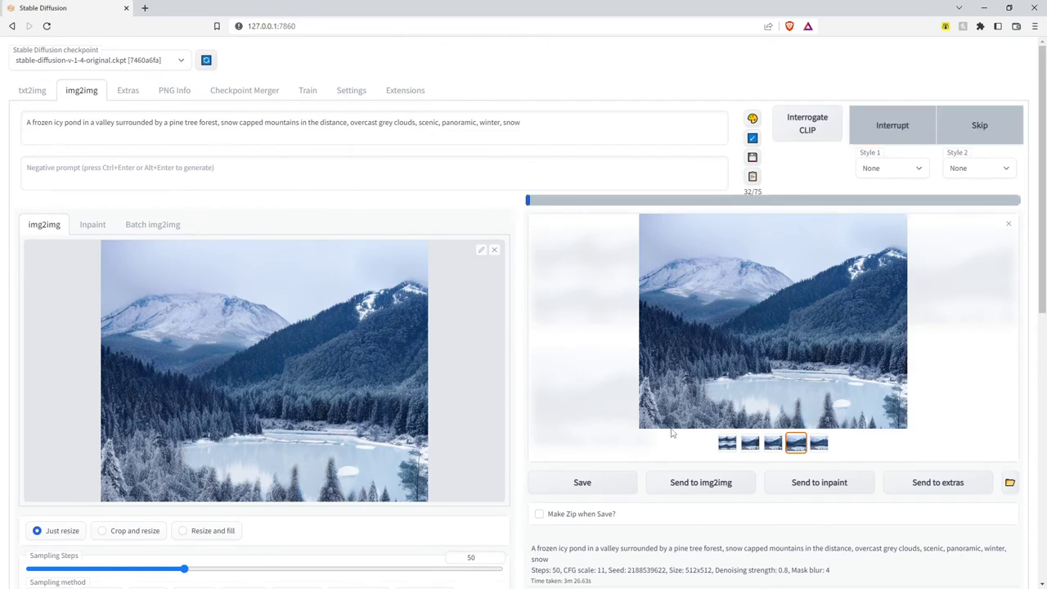
Switch to Calculator and compute the 16:9 width for a 512-pixel height by dividing 512 by 9 and multiplying by 16
{"action": "scroll", "coordinate": [670, 429], "scroll_direction": "down", "scroll_amount": 3}
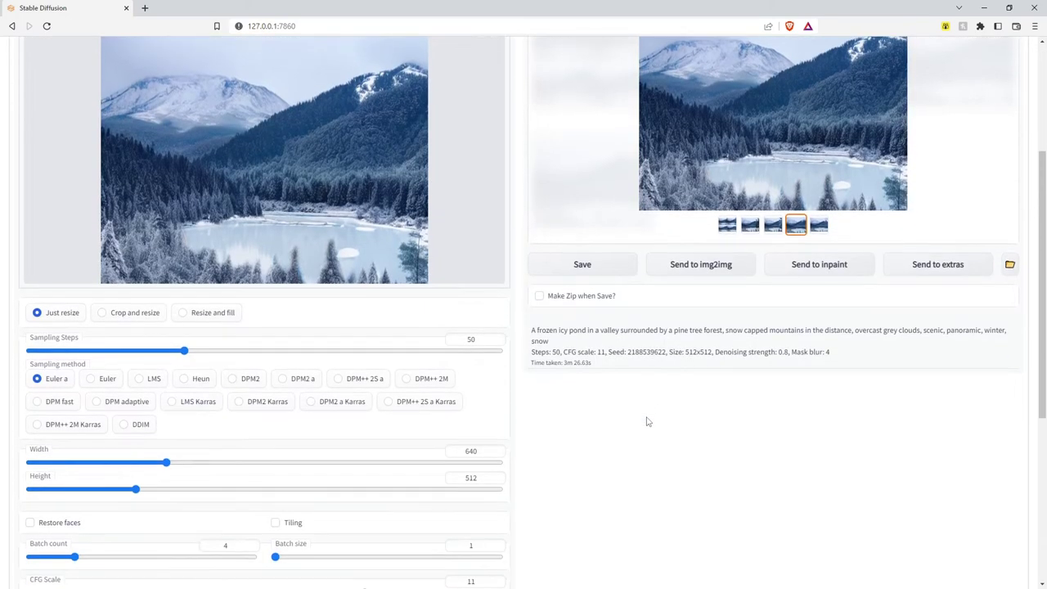
{"action": "scroll", "coordinate": [646, 421], "scroll_direction": "down", "scroll_amount": 1}
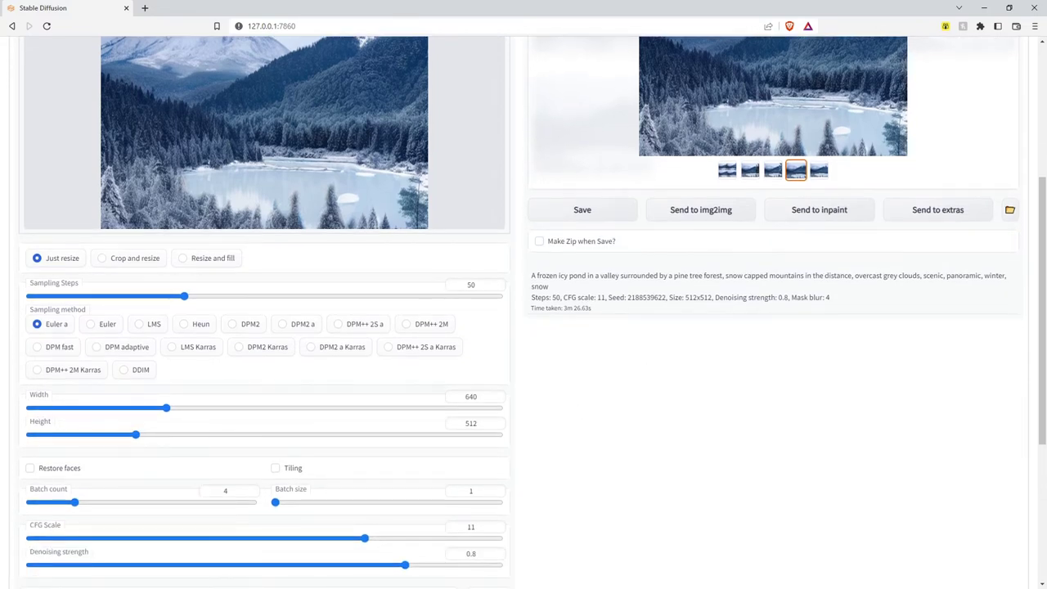
{"action": "left_click_drag", "start_coordinate": [168, 153], "coordinate": [617, 256]}
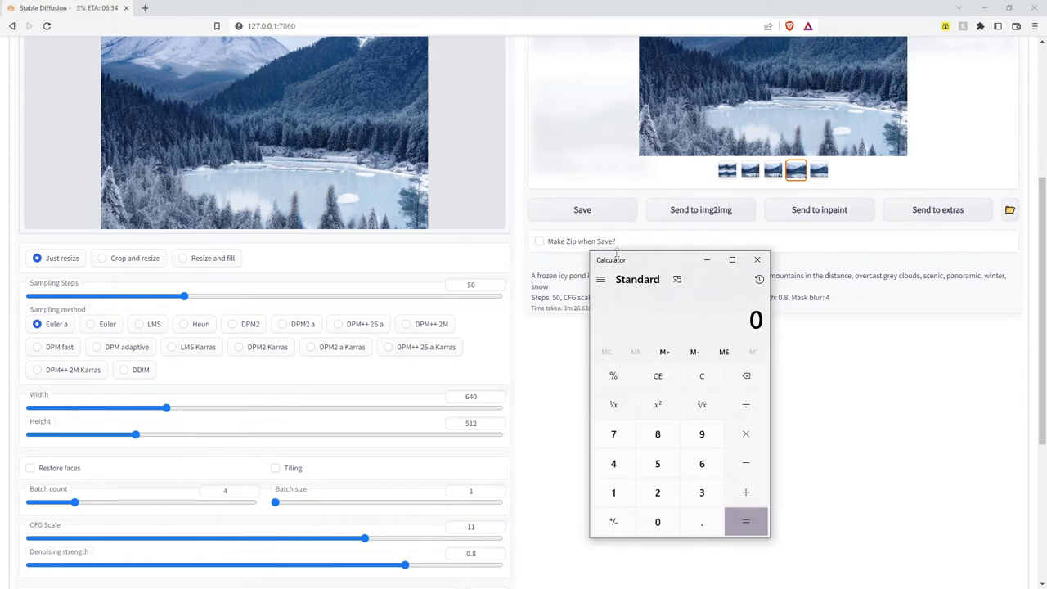
{"action": "type", "text": "5129"}
{"action": "key", "text": "Return"}
{"action": "type", "text": "*16"}
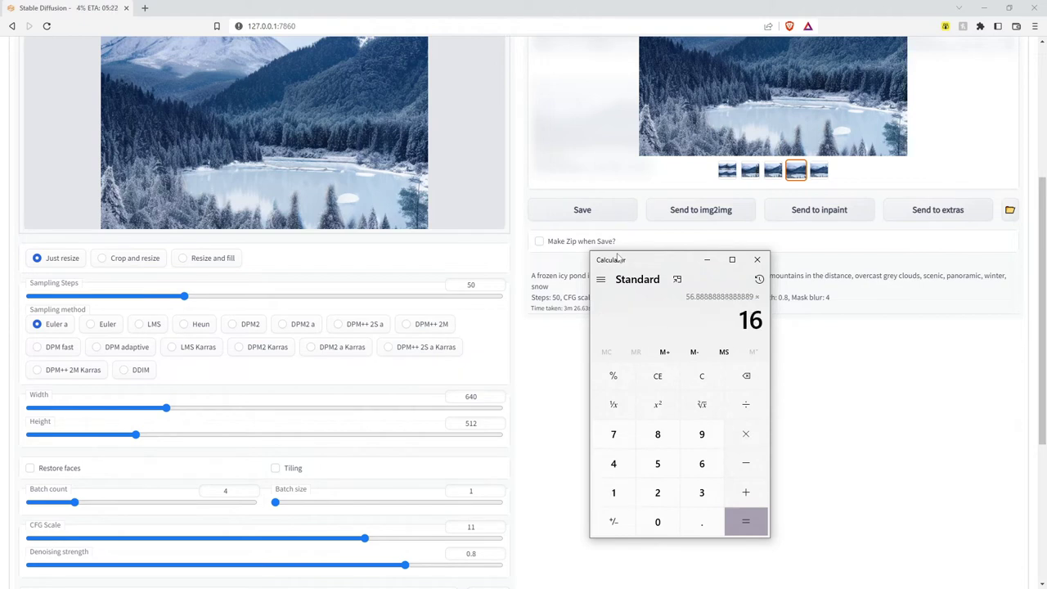
{"action": "key", "text": "Return"}
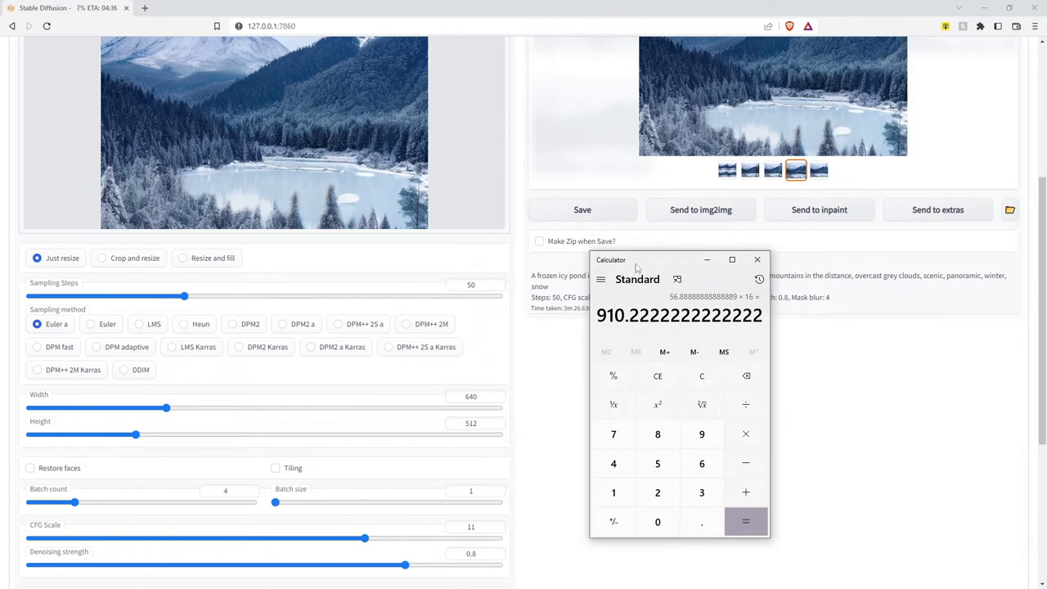
Clear the calculation, add 128 twice to 640 to work out the expanded width, and close Calculator
{"action": "key", "text": "Escape"}
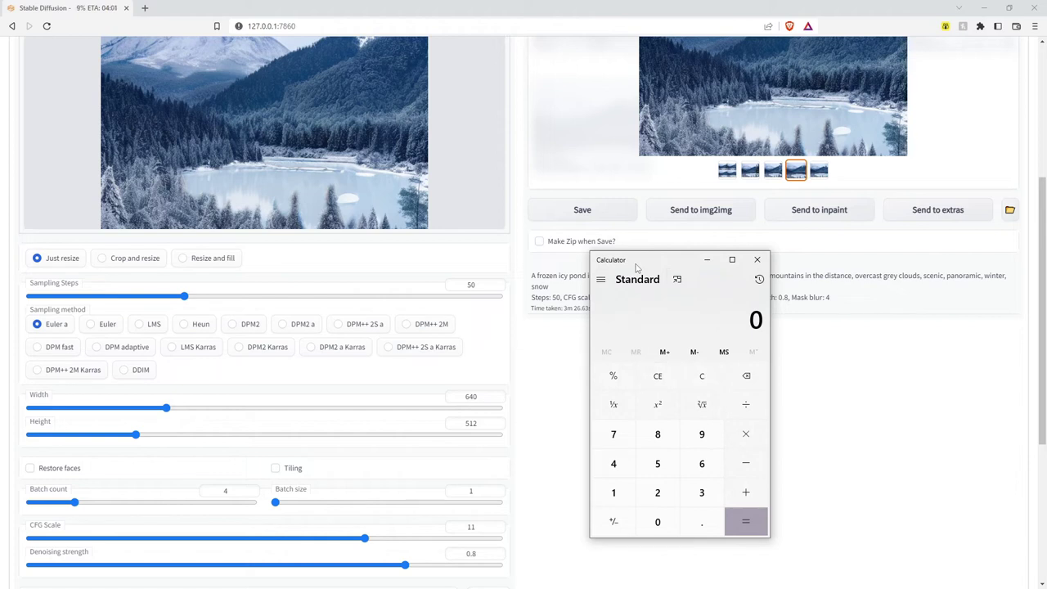
{"action": "type", "text": "640+1"}
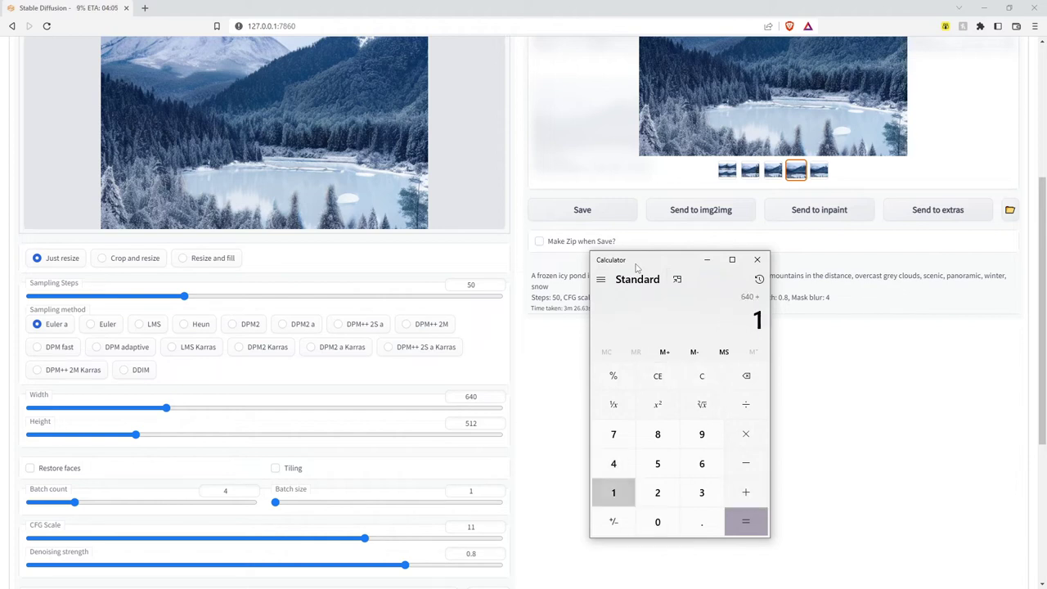
{"action": "type", "text": "28=+128="}
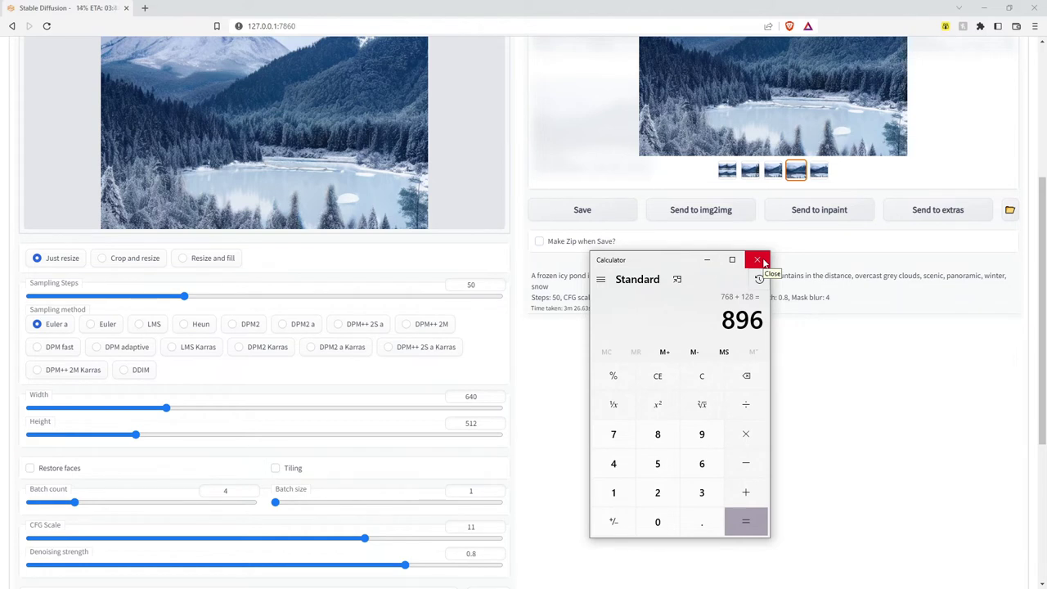
{"action": "left_click", "coordinate": [763, 262]}
{"action": "left_click", "coordinate": [758, 260]}
View the source landscape image enlarged in the full-page viewer, then close the viewer
{"action": "scroll", "coordinate": [843, 442], "scroll_direction": "up", "scroll_amount": 2}
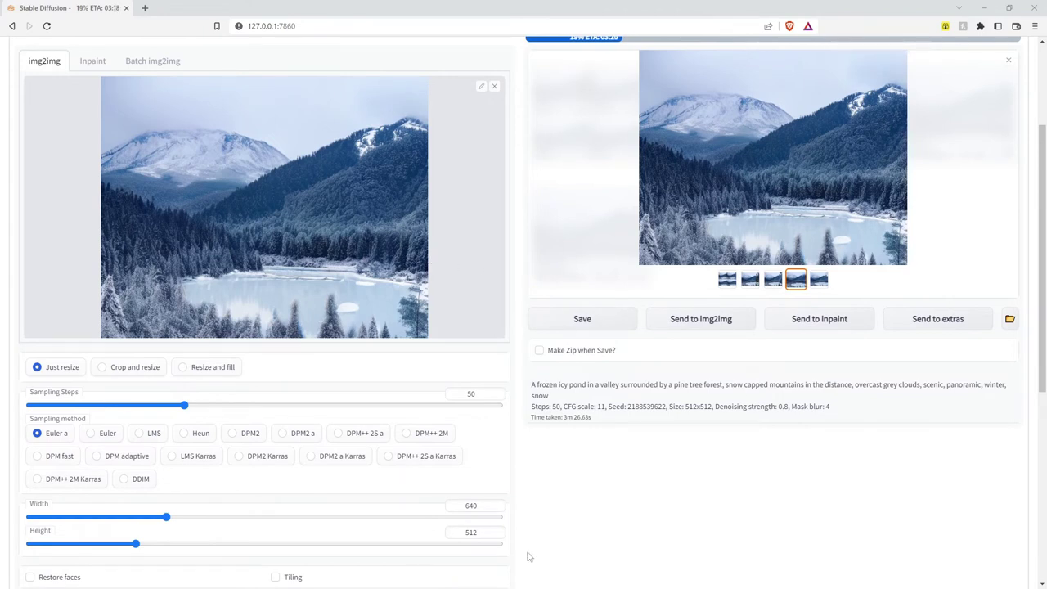
{"action": "scroll", "coordinate": [876, 463], "scroll_direction": "up", "scroll_amount": 2}
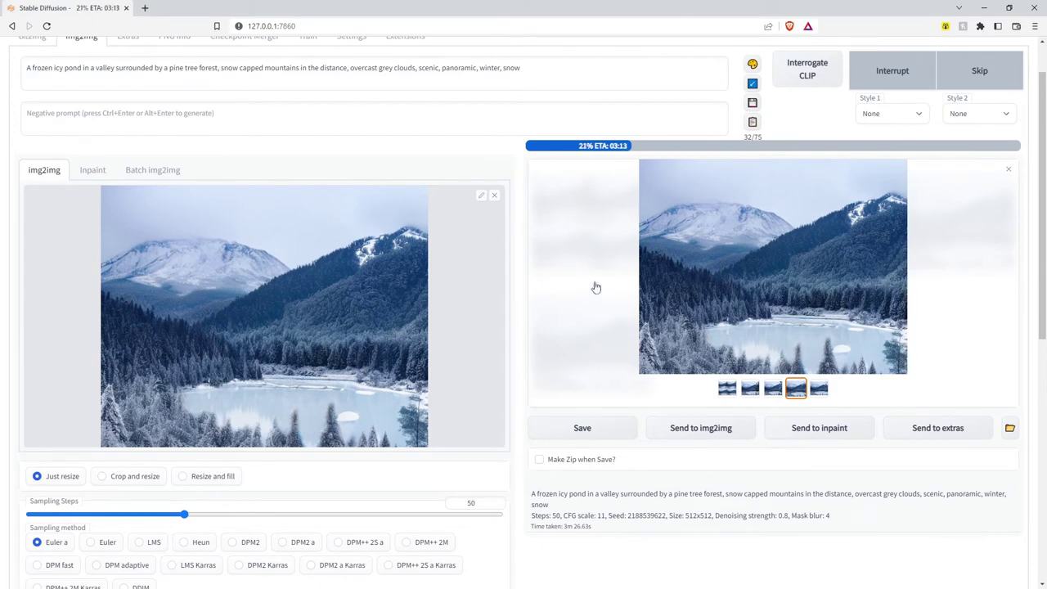
{"action": "left_click", "coordinate": [359, 300]}
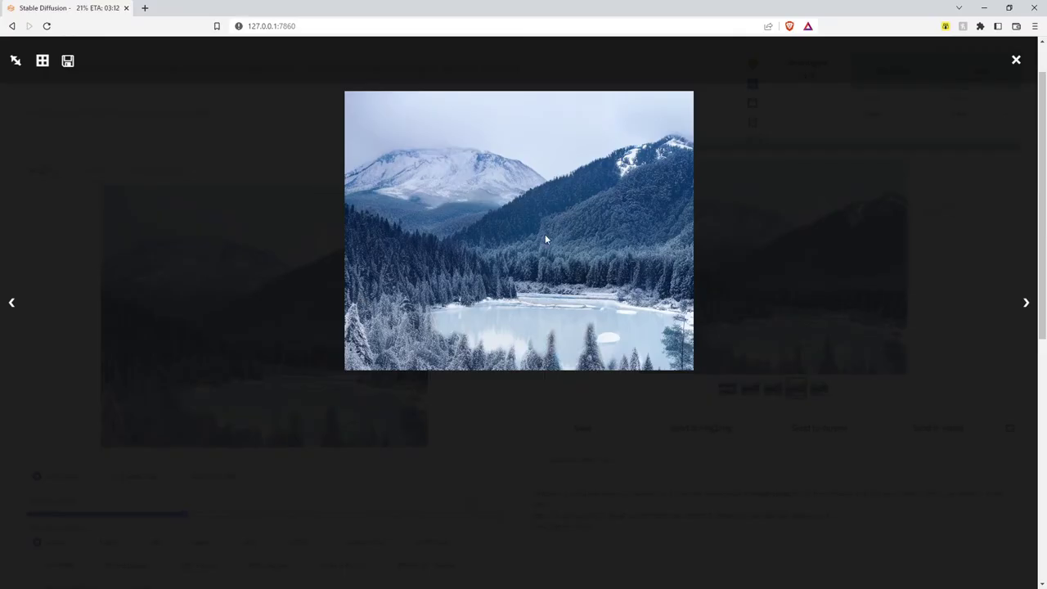
{"action": "left_click", "coordinate": [616, 234]}
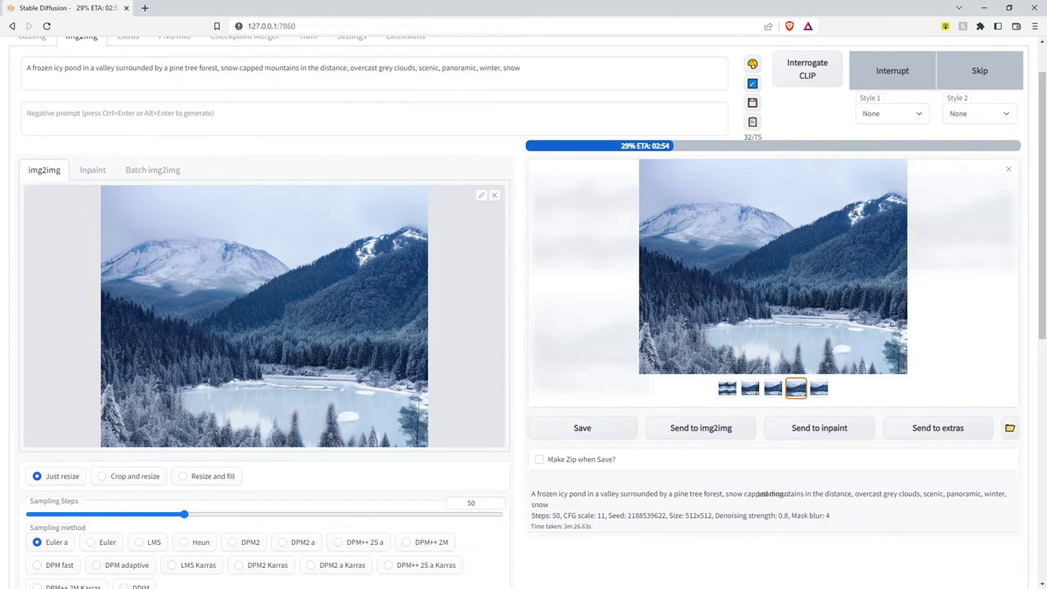
Switch to GIMP, close the edited pond image, and return to the Stable Diffusion page in the browser
{"action": "key", "text": "alt+Tab"}
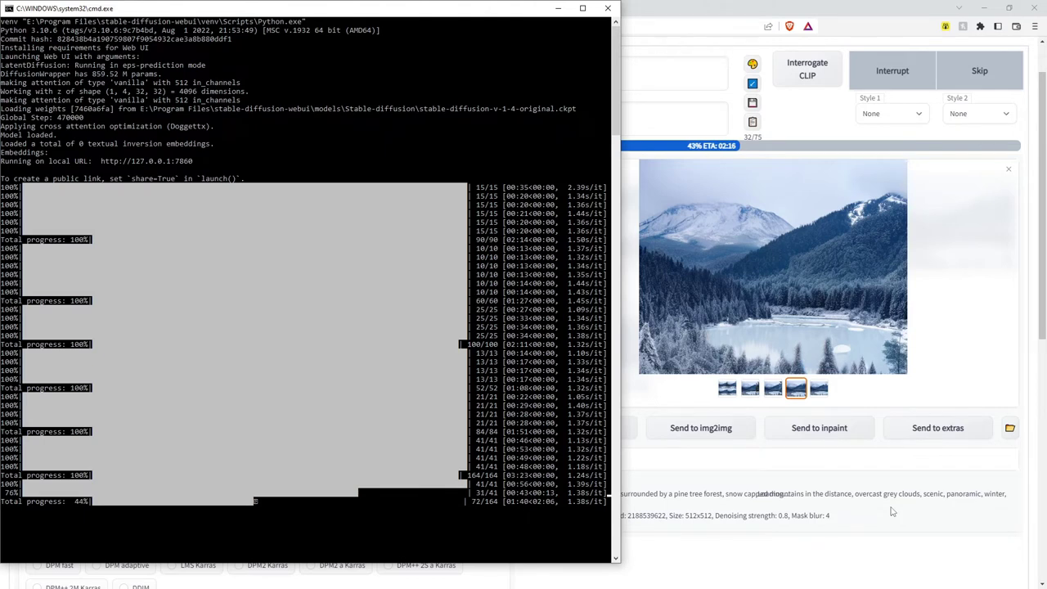
{"action": "key", "text": "alt+Tab"}
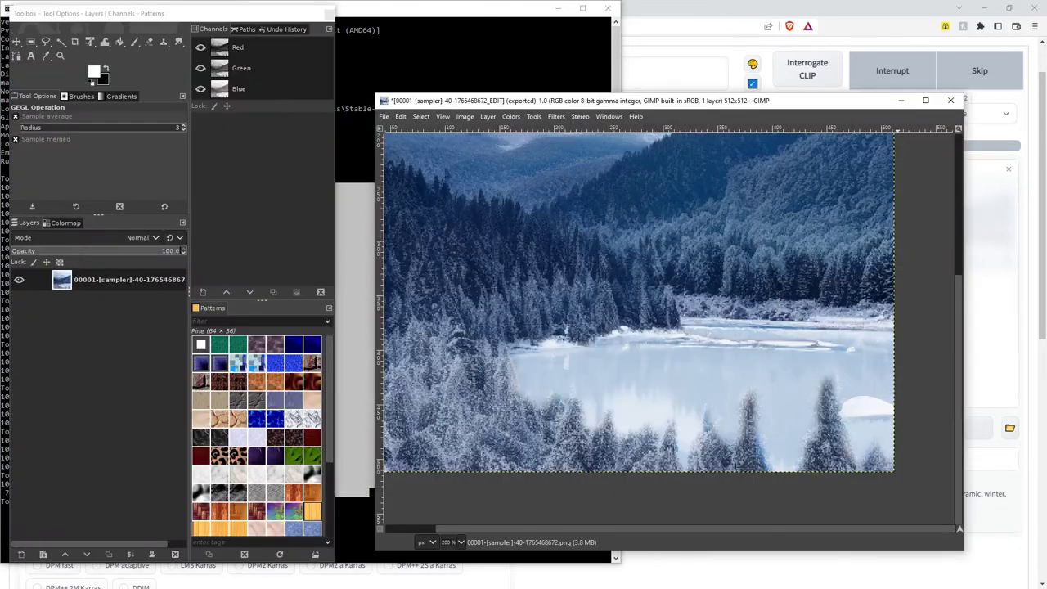
{"action": "left_click", "coordinate": [951, 100]}
{"action": "left_click", "coordinate": [713, 408]}
{"action": "left_click", "coordinate": [699, 11]}
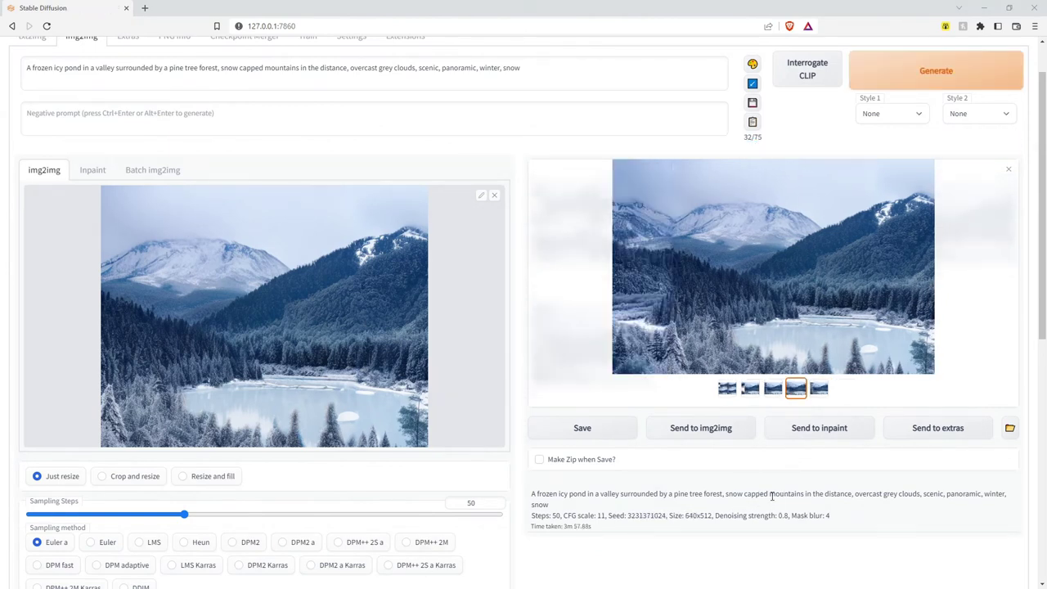
Compare the four left-extended images and select the third one, with the added mountains on the left
{"action": "left_click", "coordinate": [752, 396]}
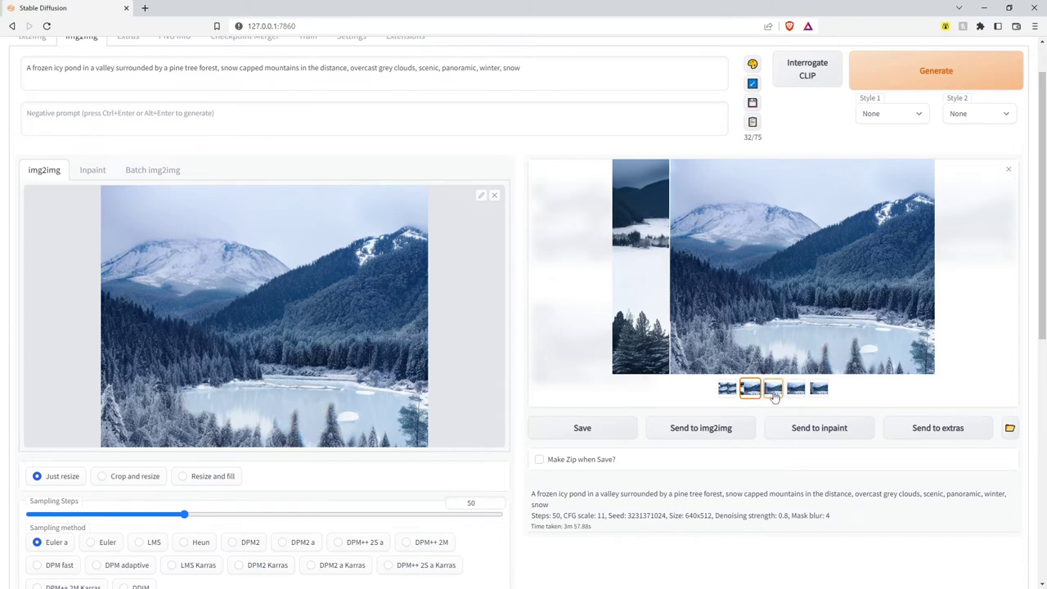
{"action": "left_click", "coordinate": [772, 394]}
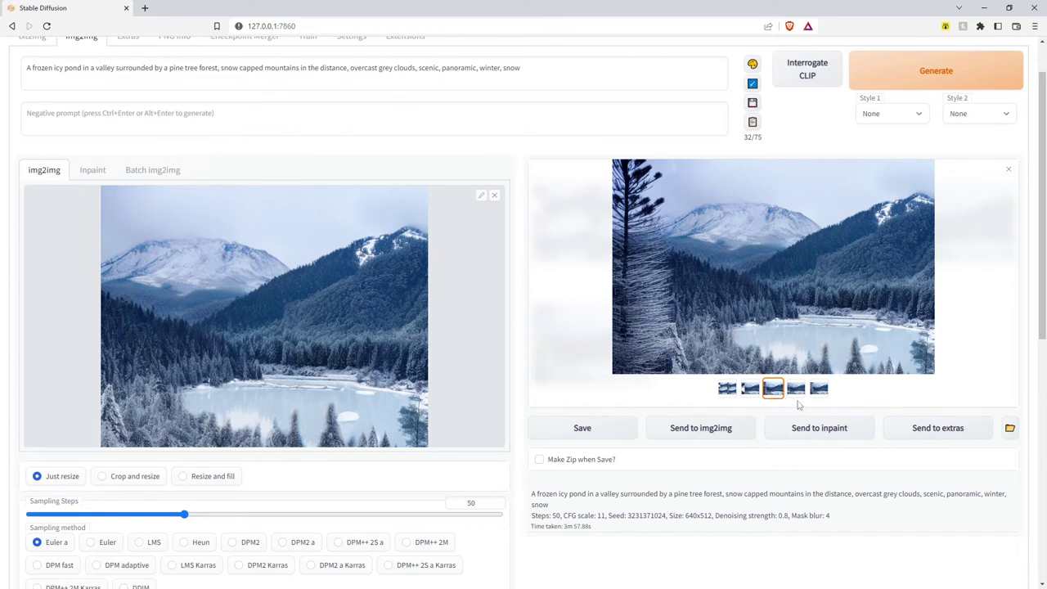
{"action": "left_click", "coordinate": [798, 396]}
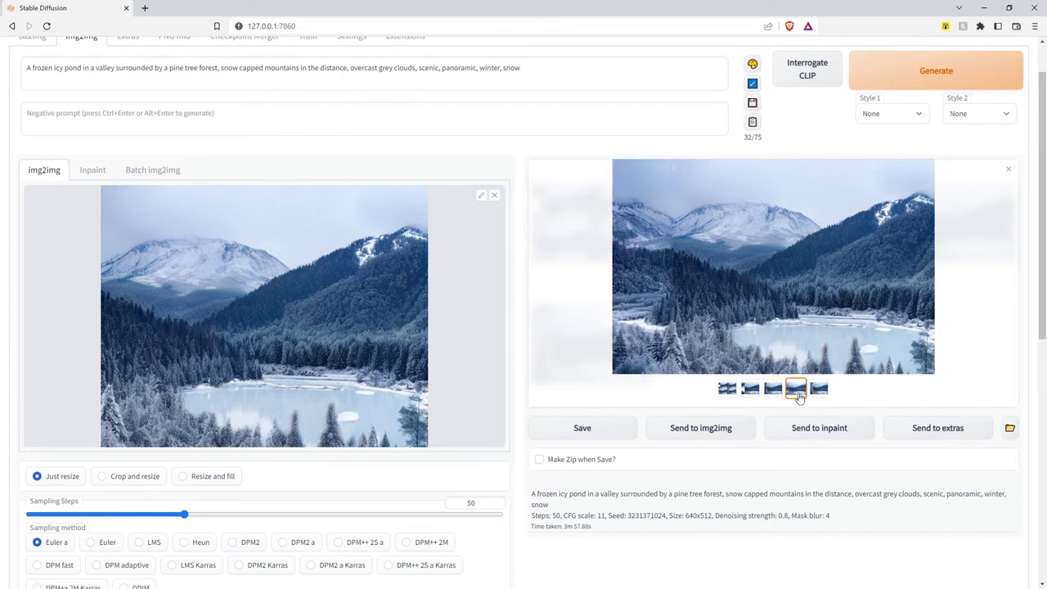
{"action": "left_click", "coordinate": [818, 393]}
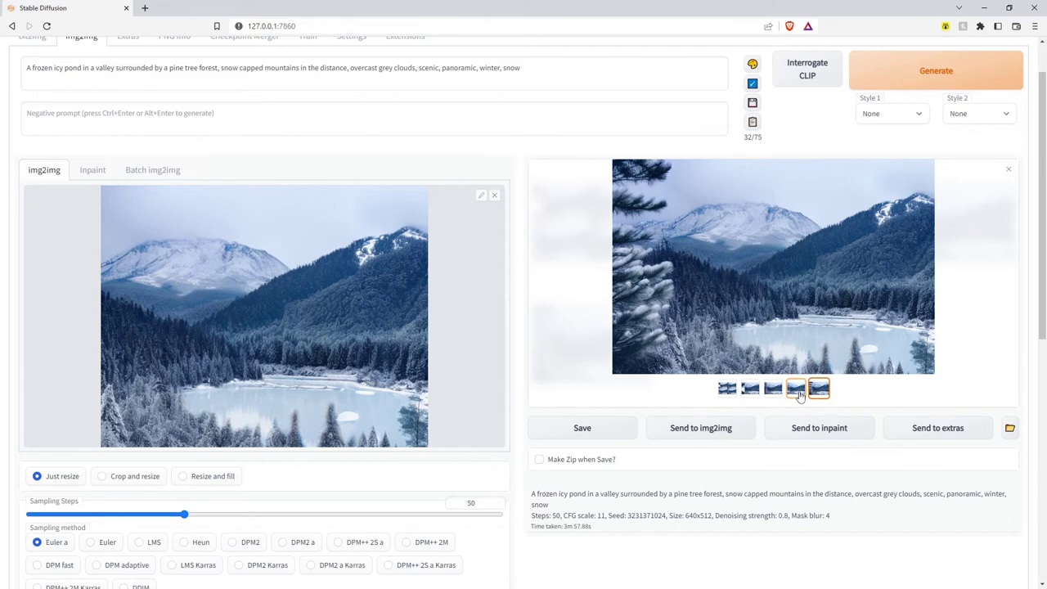
{"action": "left_click", "coordinate": [799, 394]}
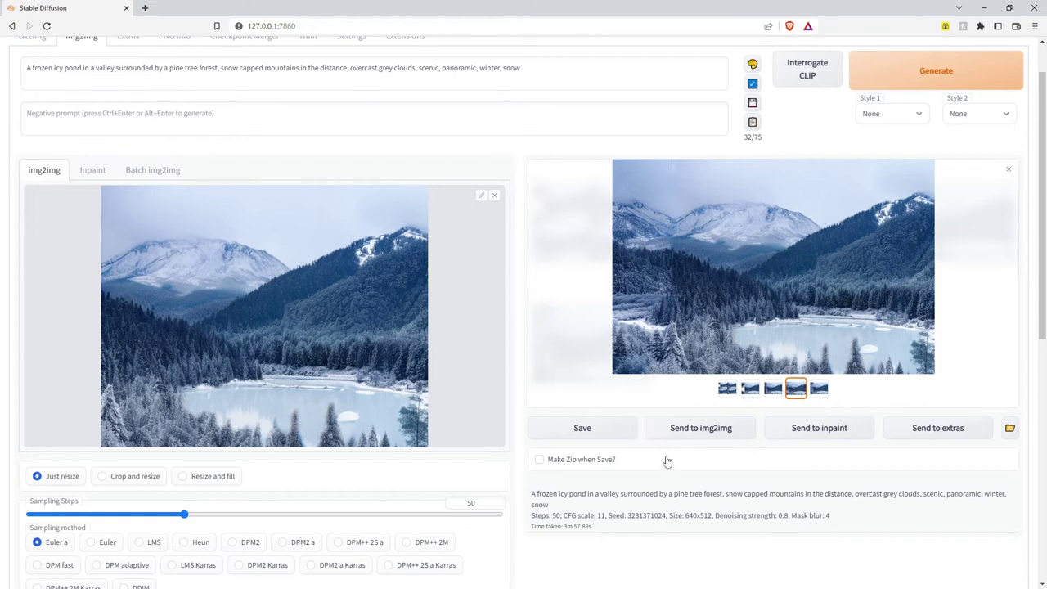
Rewrite the start of the prompt to "A pine tree forest in a valley", keeping the mountain, cloud and winter terms
{"action": "scroll", "coordinate": [690, 481], "scroll_direction": "down", "scroll_amount": 1}
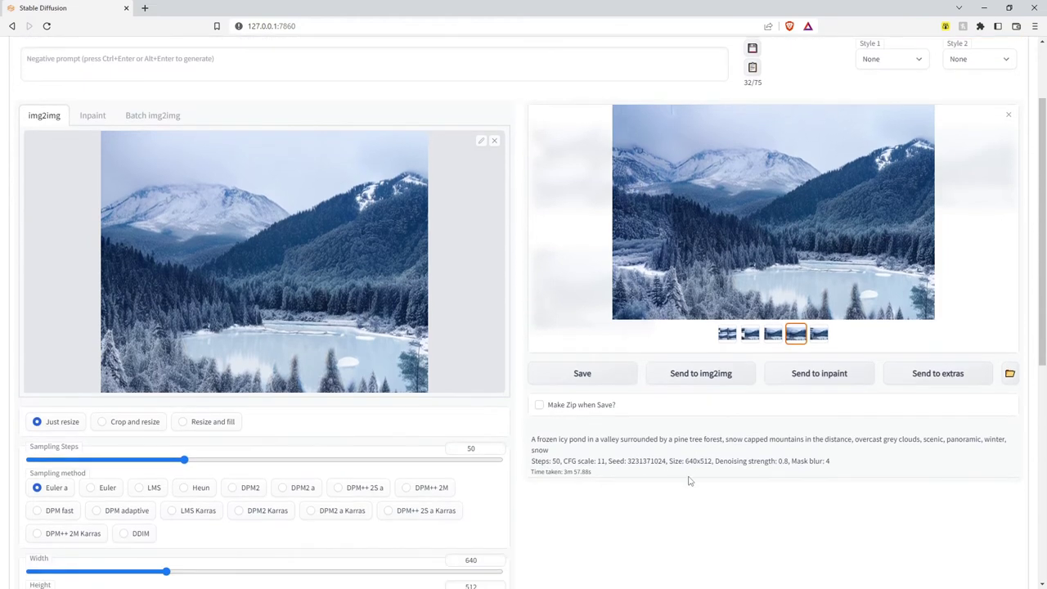
{"action": "scroll", "coordinate": [690, 481], "scroll_direction": "up", "scroll_amount": 2}
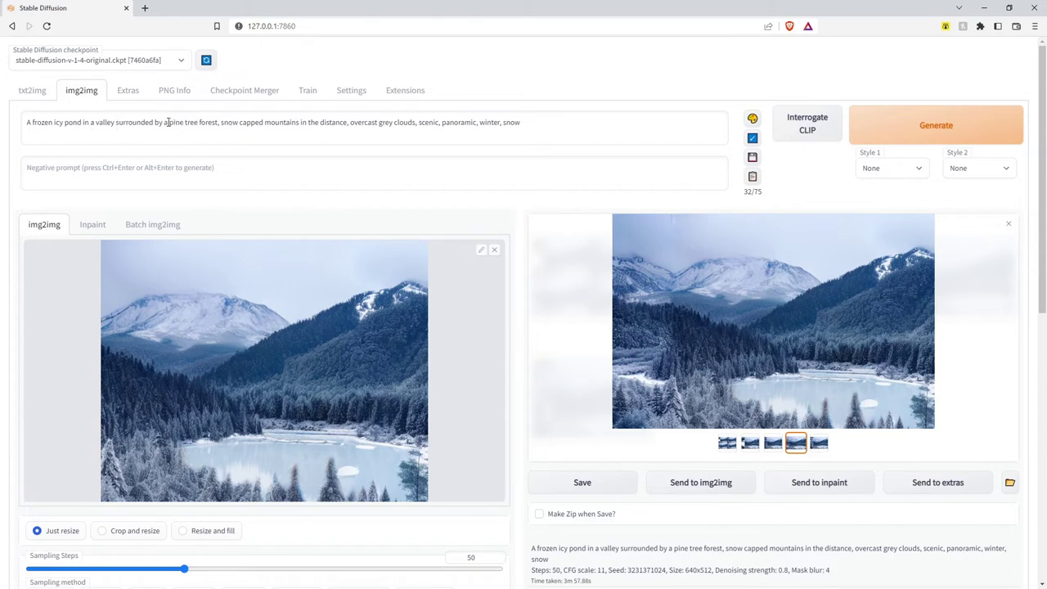
{"action": "left_click_drag", "start_coordinate": [169, 122], "coordinate": [26, 122]}
{"action": "type", "text": "A"}
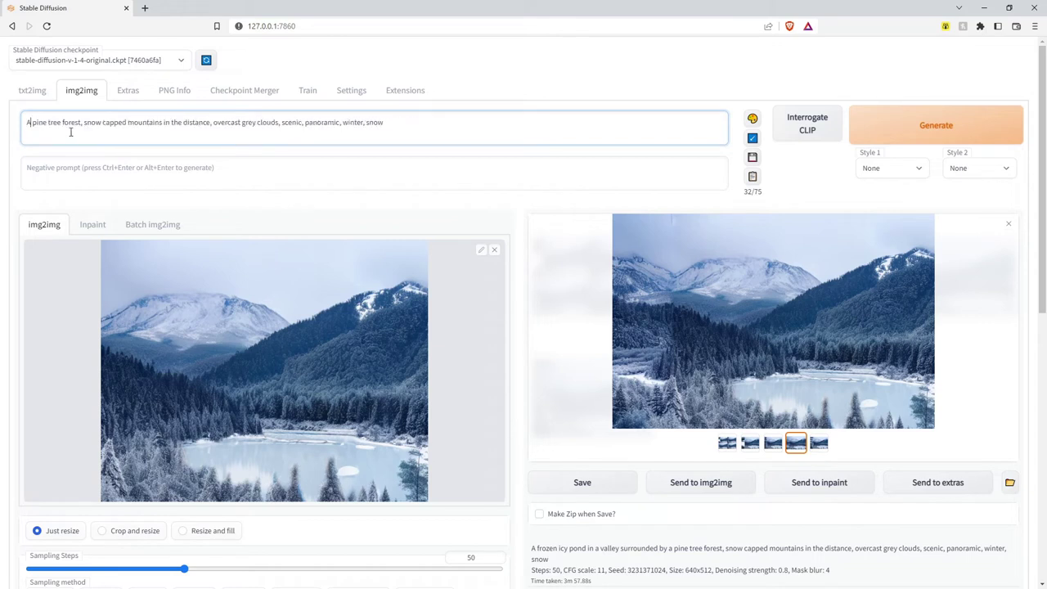
{"action": "left_click", "coordinate": [82, 122]}
{"action": "type", "text": "in "}
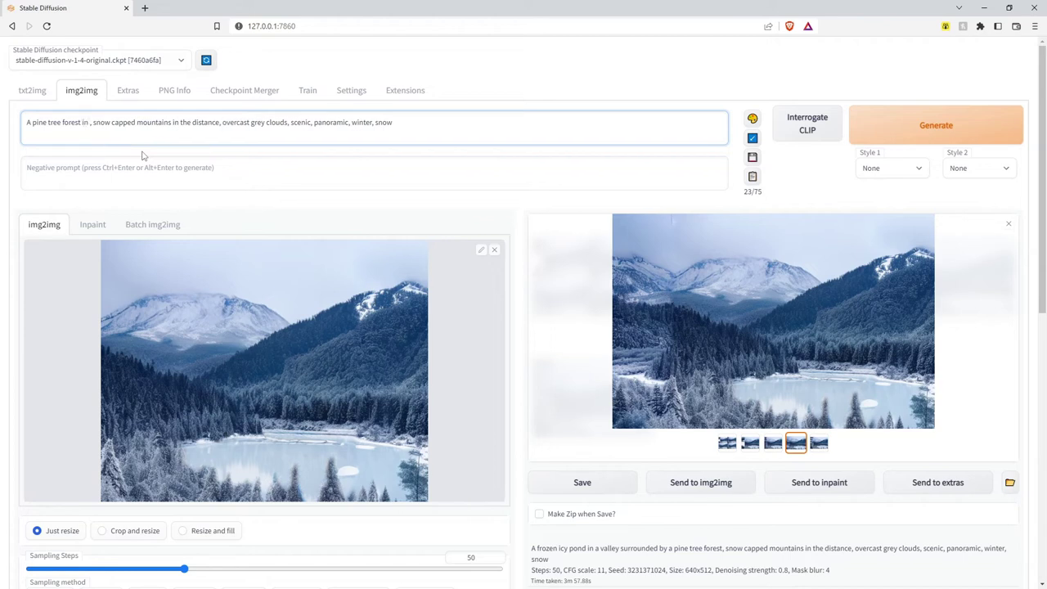
{"action": "type", "text": "a valley"}
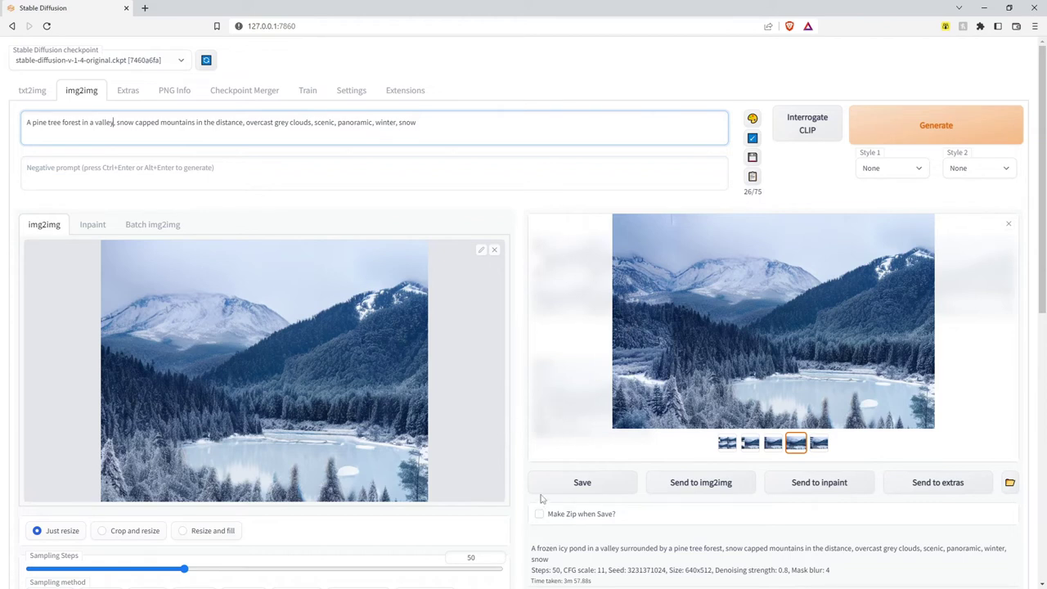
Set the Outpainting mk2 pixels to expand to 144 and generate a new batch of images
{"action": "scroll", "coordinate": [542, 521], "scroll_direction": "down", "scroll_amount": 3}
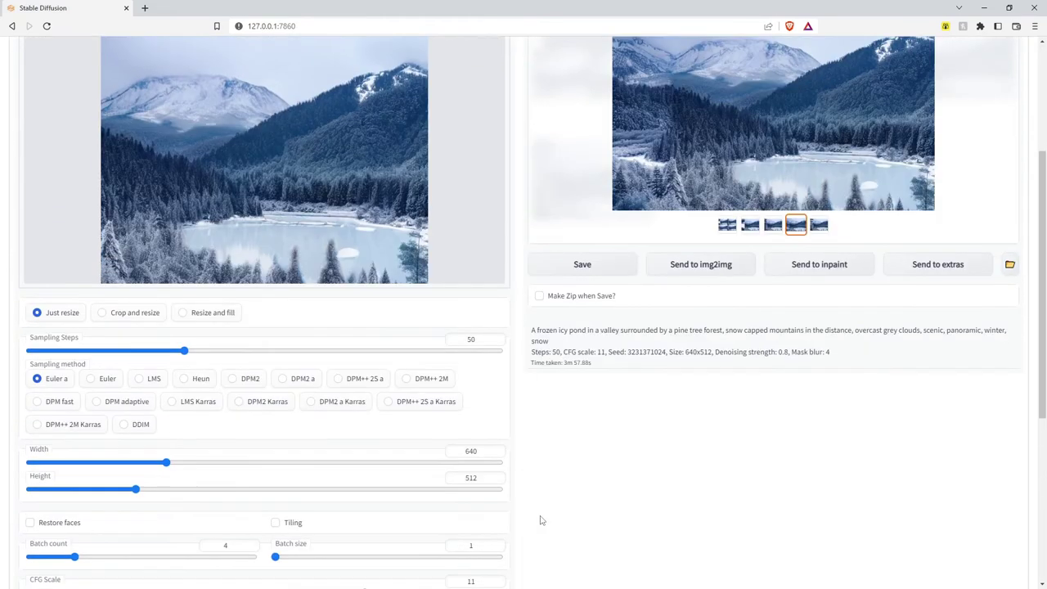
{"action": "scroll", "coordinate": [540, 519], "scroll_direction": "down", "scroll_amount": 5}
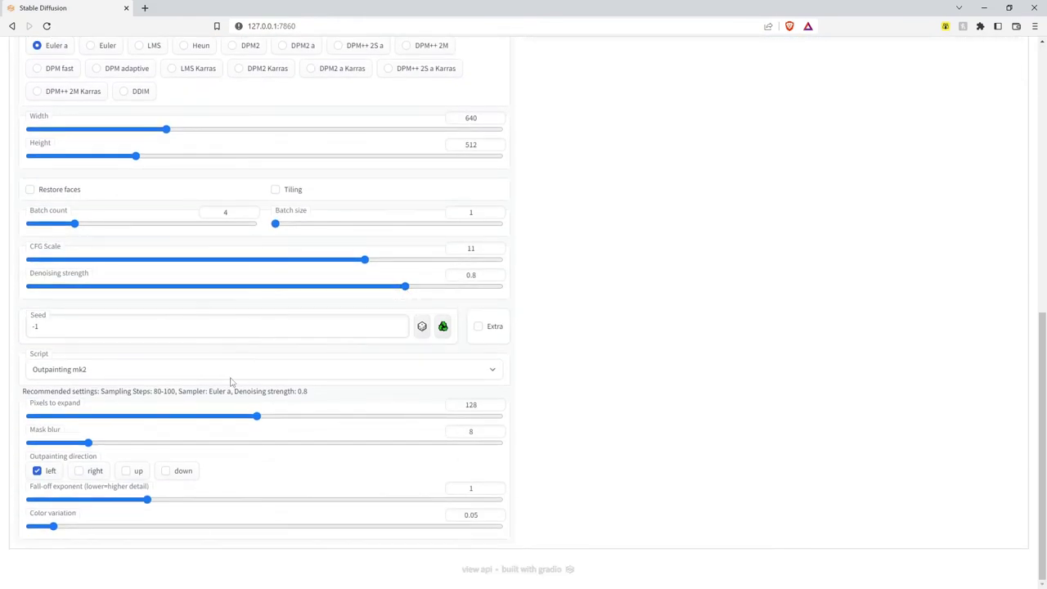
{"action": "scroll", "coordinate": [810, 393], "scroll_direction": "up", "scroll_amount": 8}
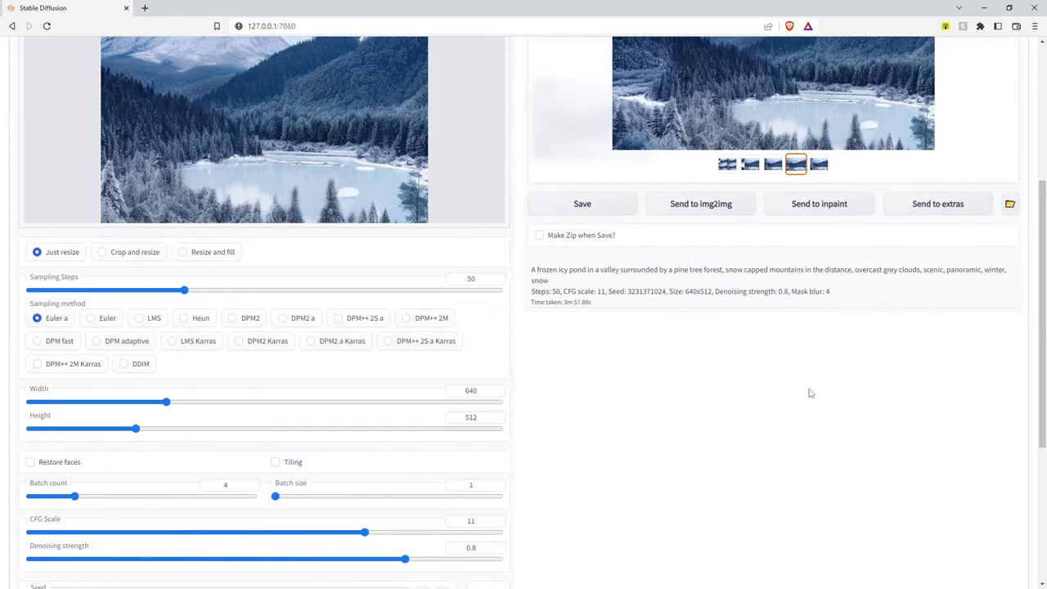
{"action": "scroll", "coordinate": [709, 368], "scroll_direction": "down", "scroll_amount": 8}
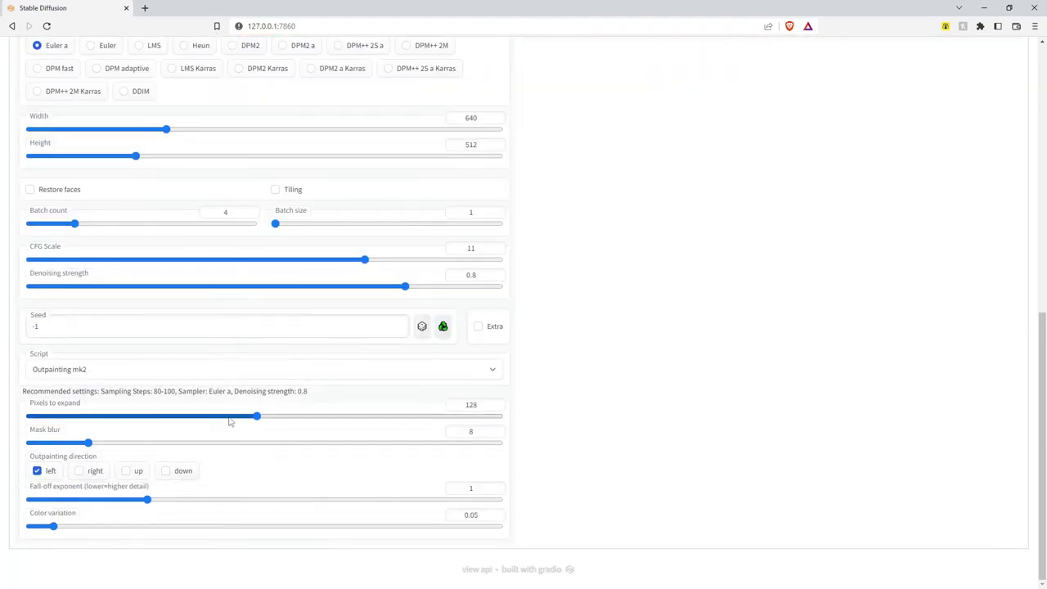
{"action": "left_click_drag", "start_coordinate": [257, 417], "coordinate": [281, 422]}
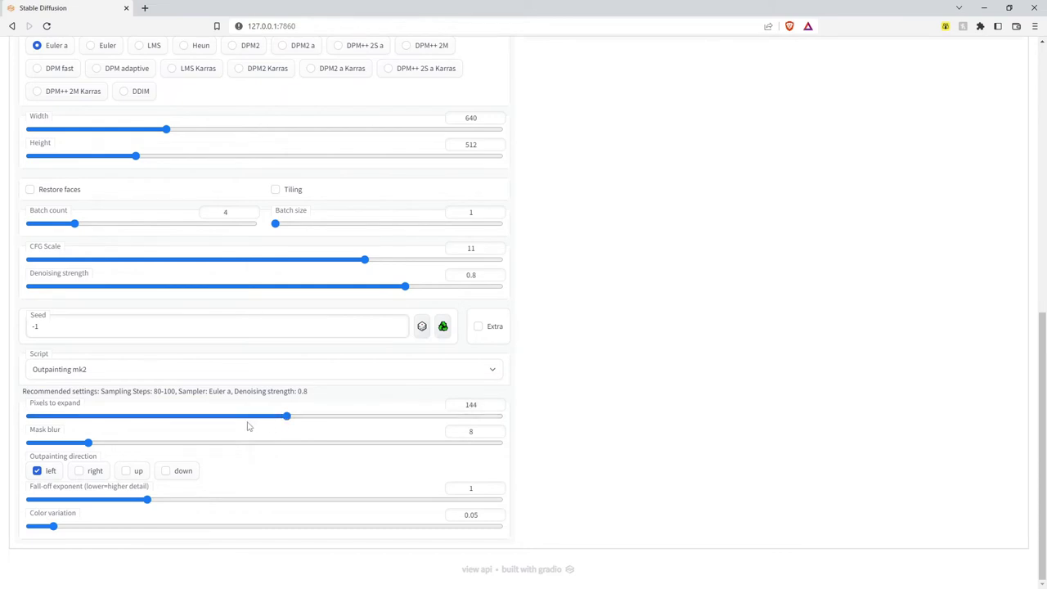
{"action": "scroll", "coordinate": [706, 427], "scroll_direction": "up", "scroll_amount": 10}
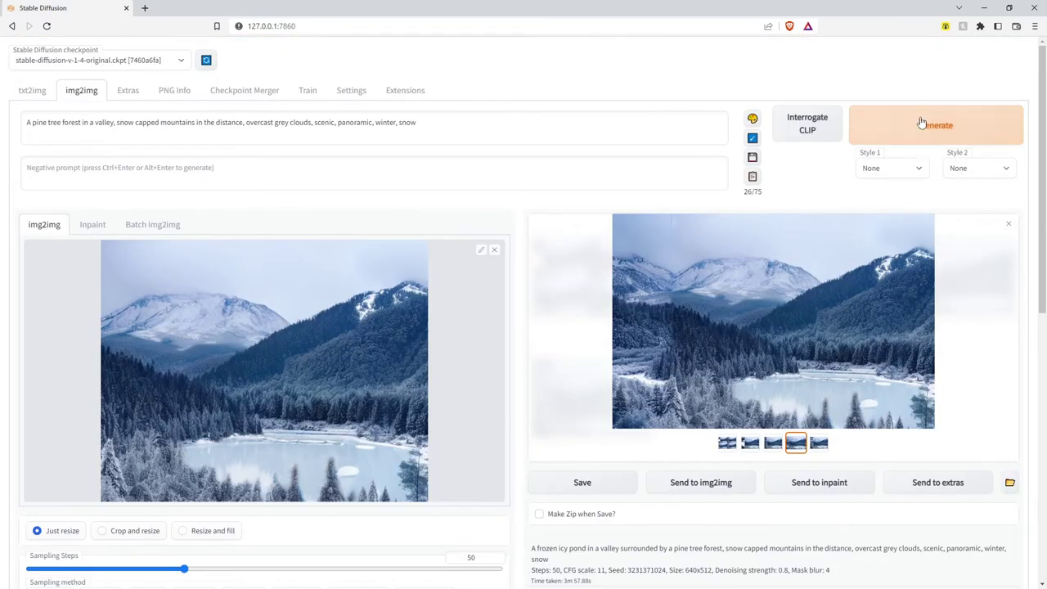
{"action": "left_click", "coordinate": [925, 130]}
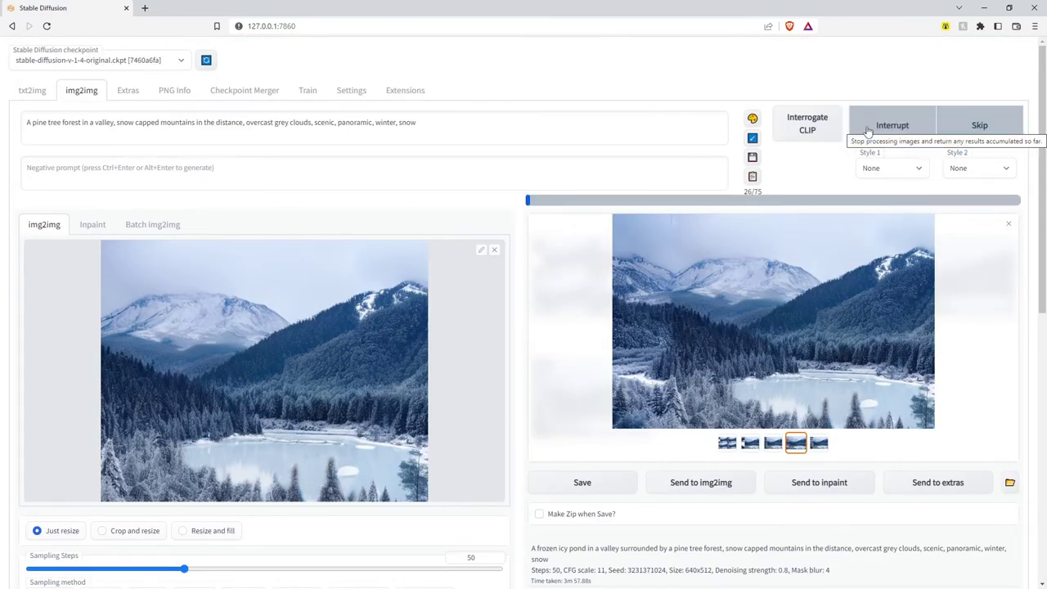
Open Calculator, multiply 512 by 2, and close Calculator
{"action": "key", "text": "XF86Calculator"}
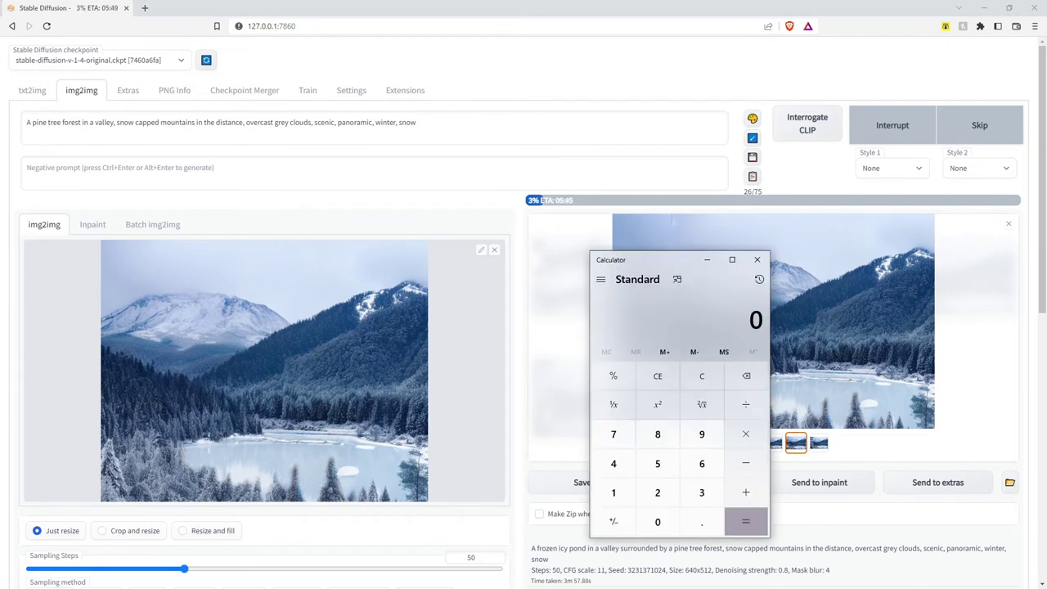
{"action": "type", "text": "5"}
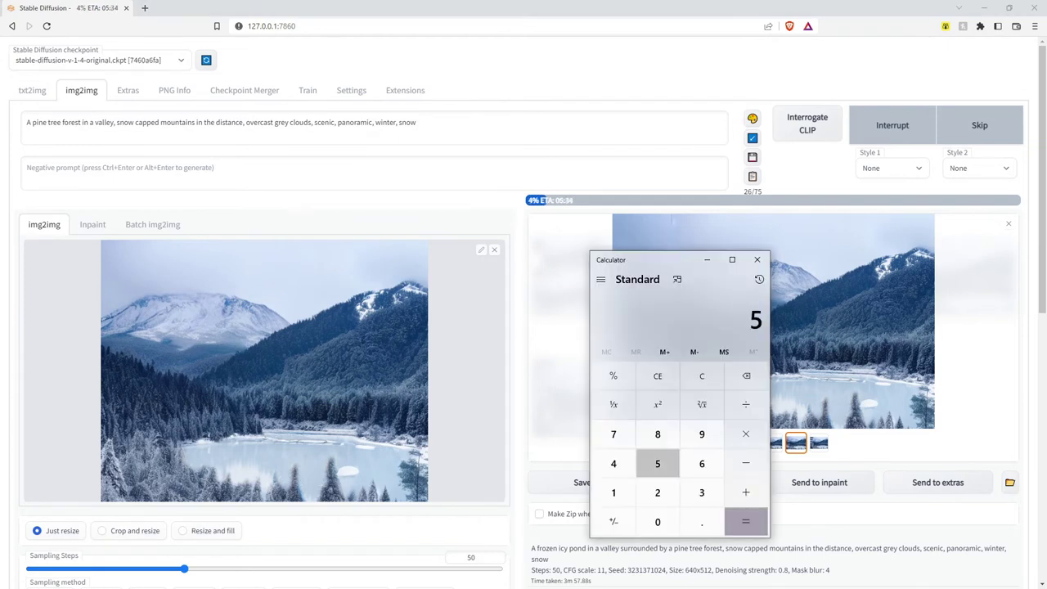
{"action": "type", "text": "12*2"}
{"action": "key", "text": "Return"}
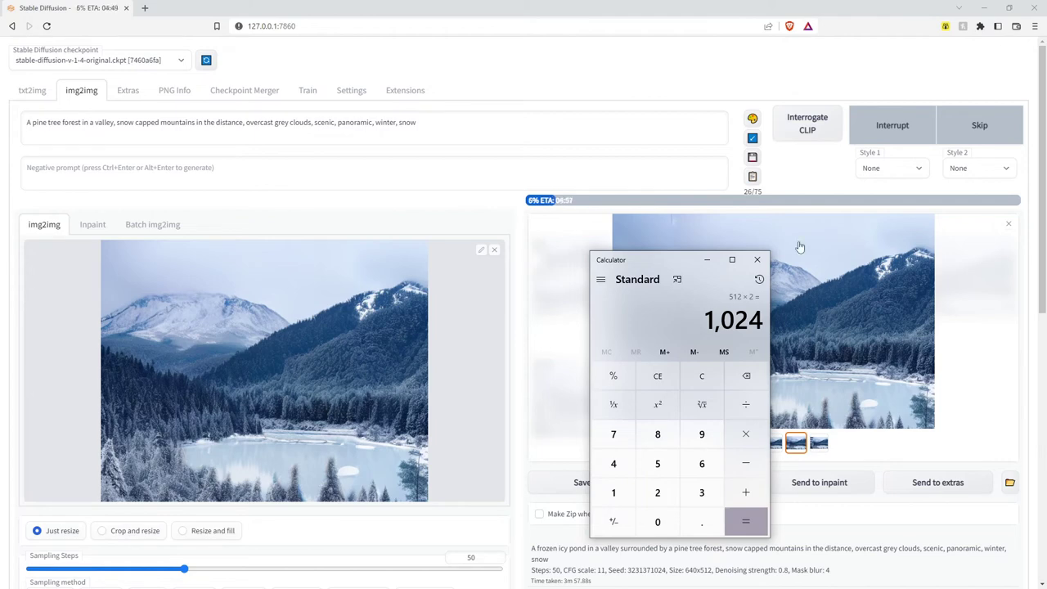
{"action": "scroll", "coordinate": [553, 413], "scroll_direction": "down", "scroll_amount": 3}
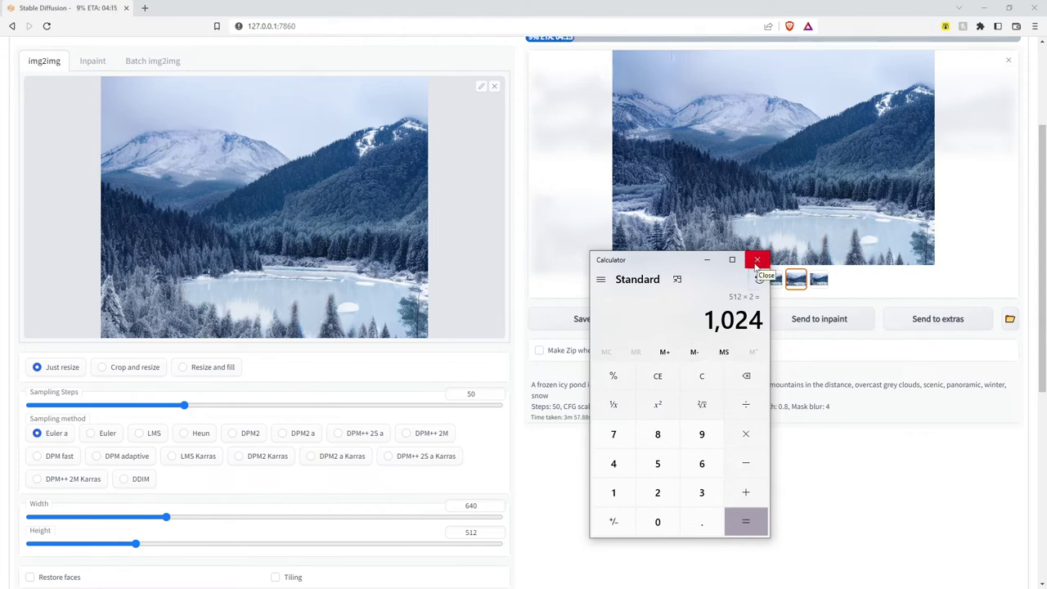
{"action": "left_click", "coordinate": [757, 264]}
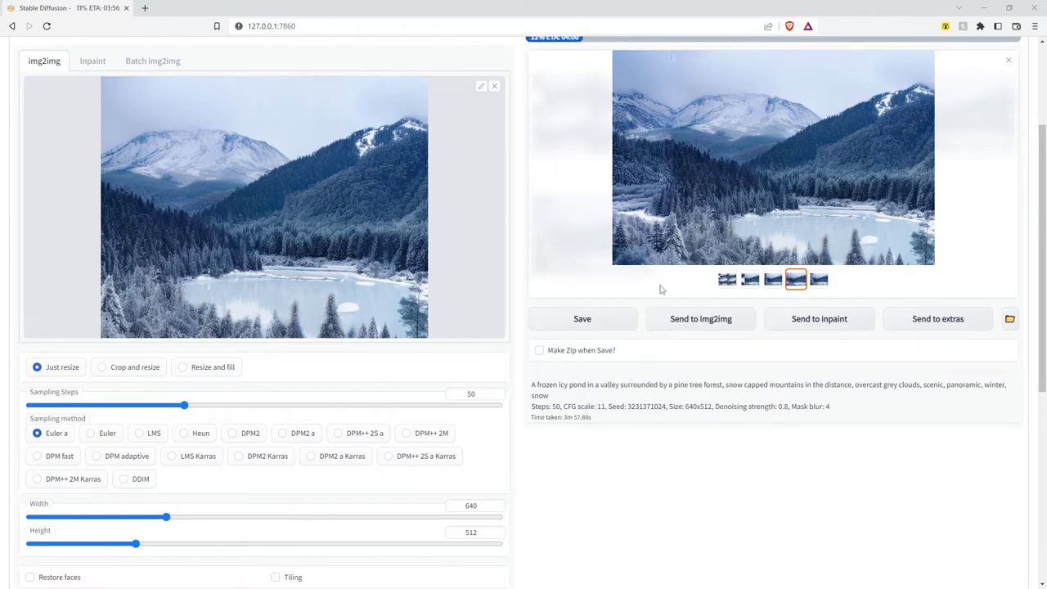
Review the Outpainting mk2 settings, view the selected output image enlarged in the full-page viewer, and close the viewer
{"action": "scroll", "coordinate": [633, 565], "scroll_direction": "down", "scroll_amount": 2}
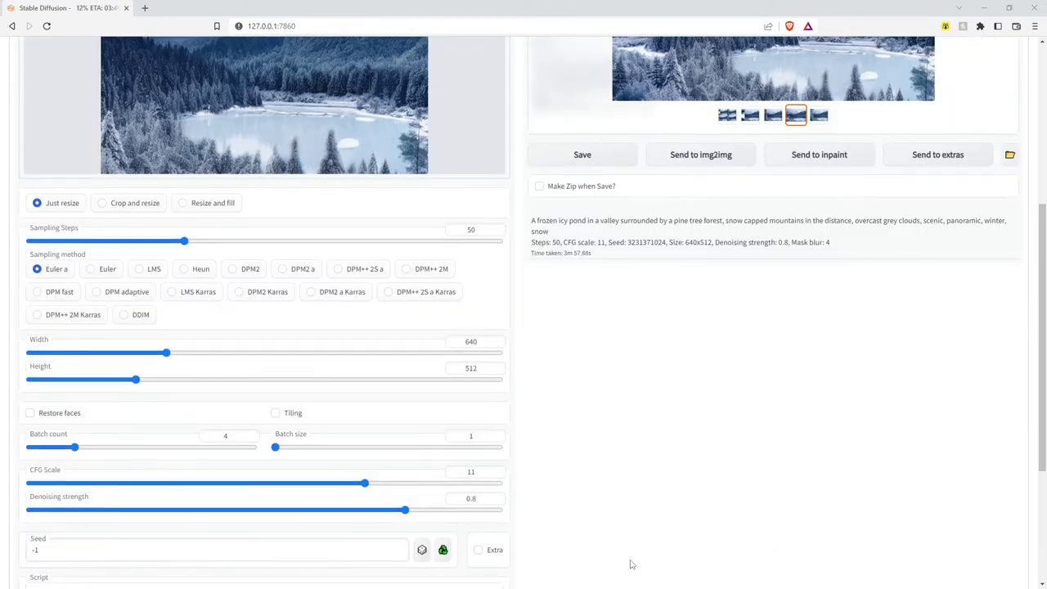
{"action": "scroll", "coordinate": [633, 564], "scroll_direction": "down", "scroll_amount": 1}
{"action": "scroll", "coordinate": [681, 521], "scroll_direction": "down", "scroll_amount": 1}
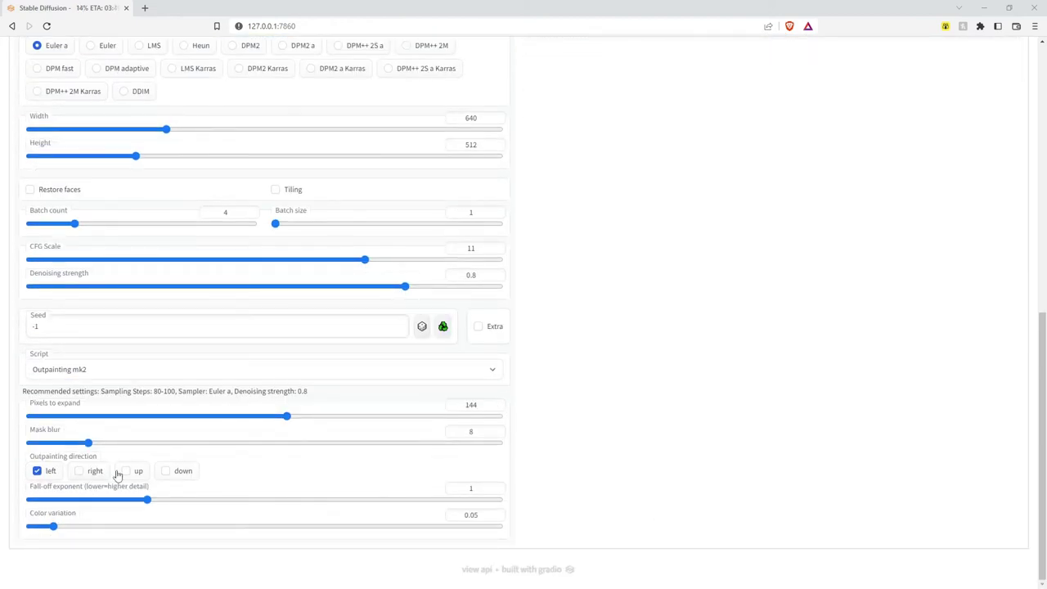
{"action": "scroll", "coordinate": [663, 450], "scroll_direction": "up", "scroll_amount": 4}
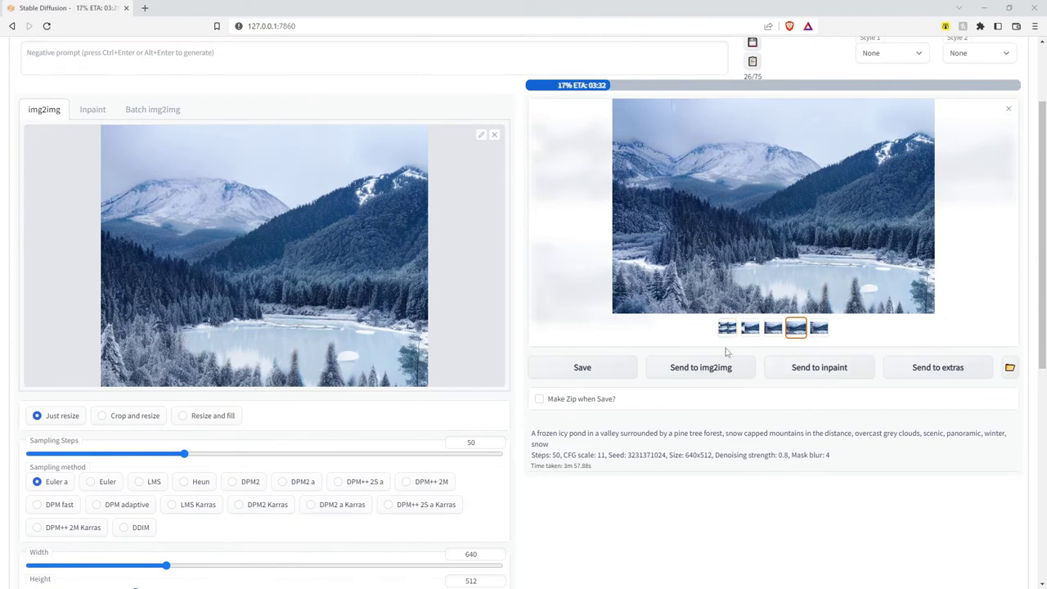
{"action": "scroll", "coordinate": [847, 486], "scroll_direction": "up", "scroll_amount": 3}
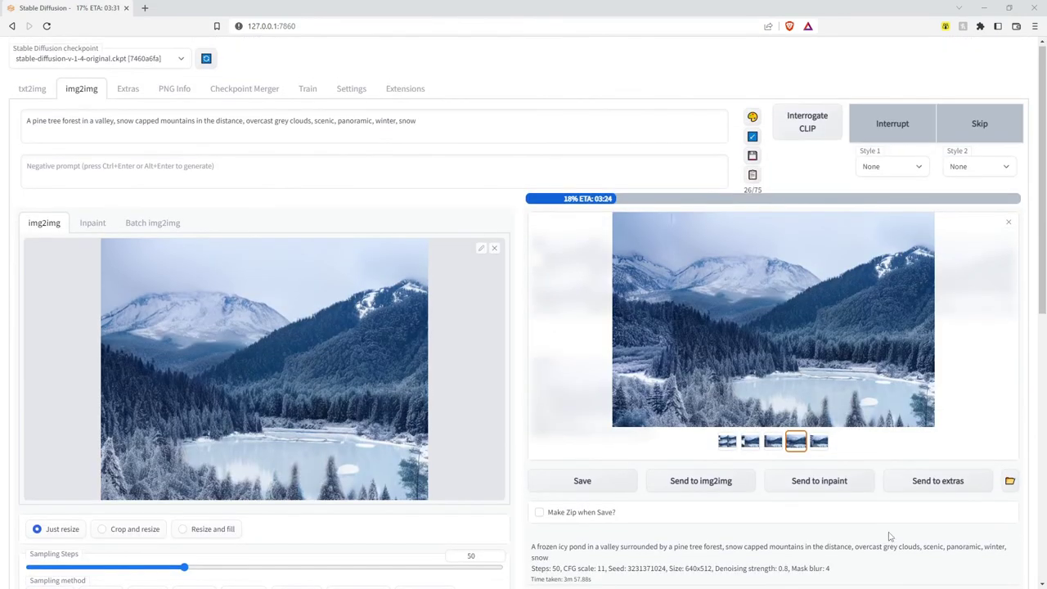
{"action": "scroll", "coordinate": [891, 537], "scroll_direction": "down", "scroll_amount": 1}
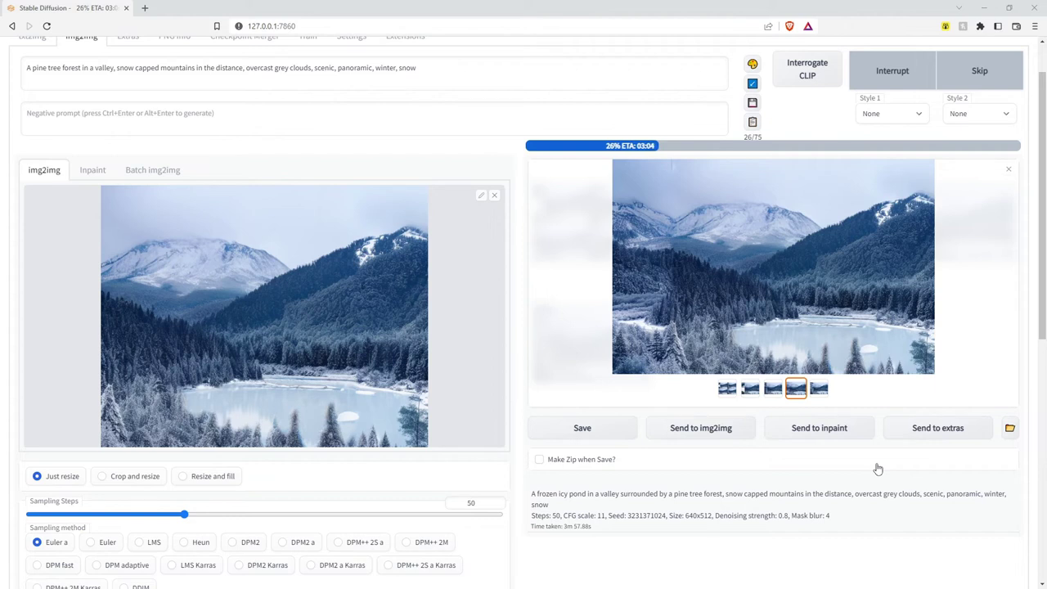
{"action": "left_click", "coordinate": [725, 245]}
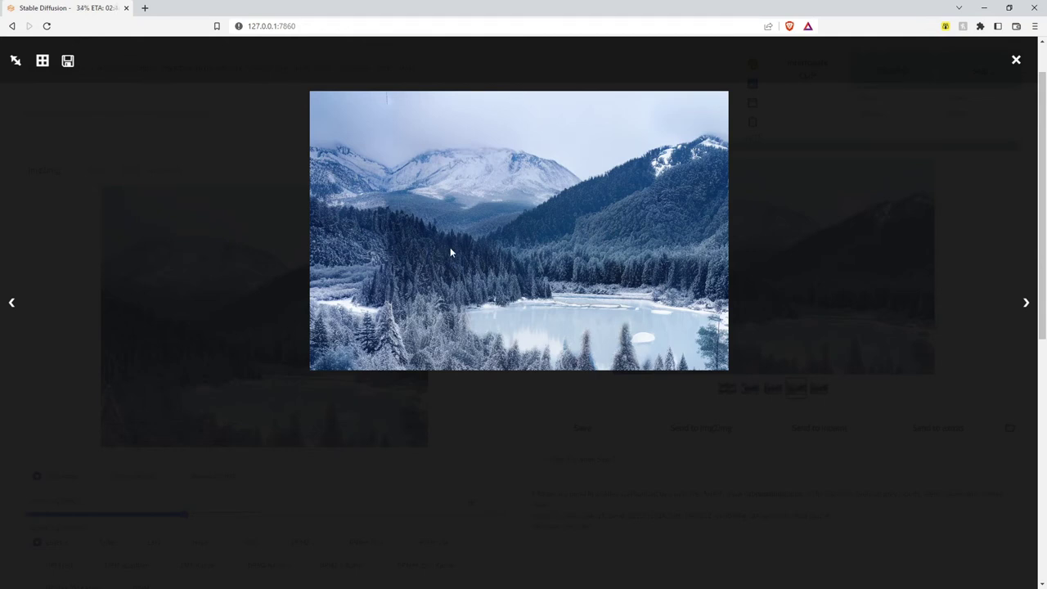
{"action": "left_click", "coordinate": [1017, 60]}
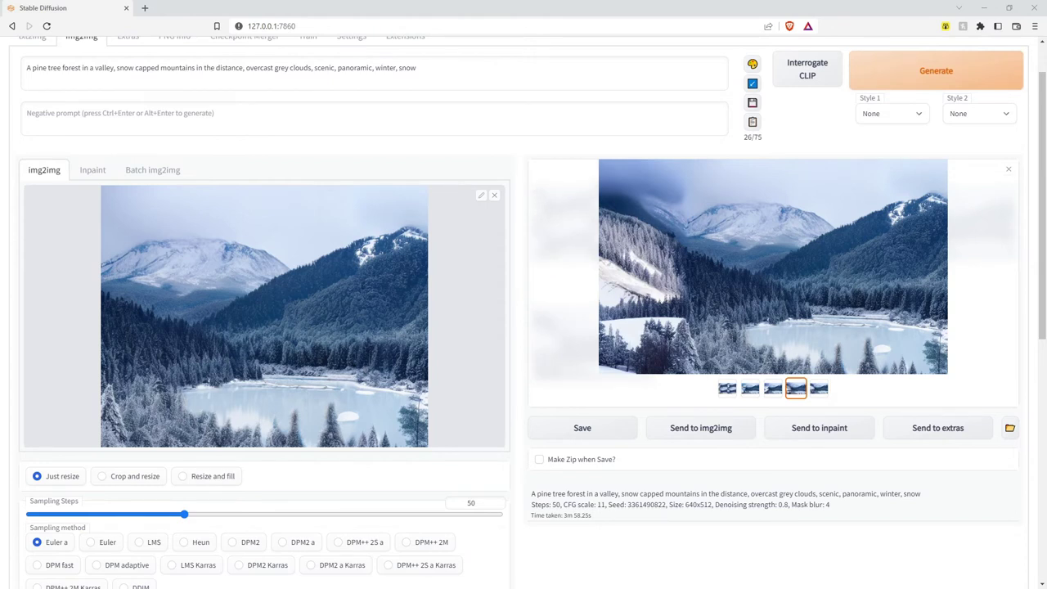
Compare the four newly generated left-extended images and select the fourth one, with the steep snowy cliff on the left
{"action": "left_click", "coordinate": [750, 389]}
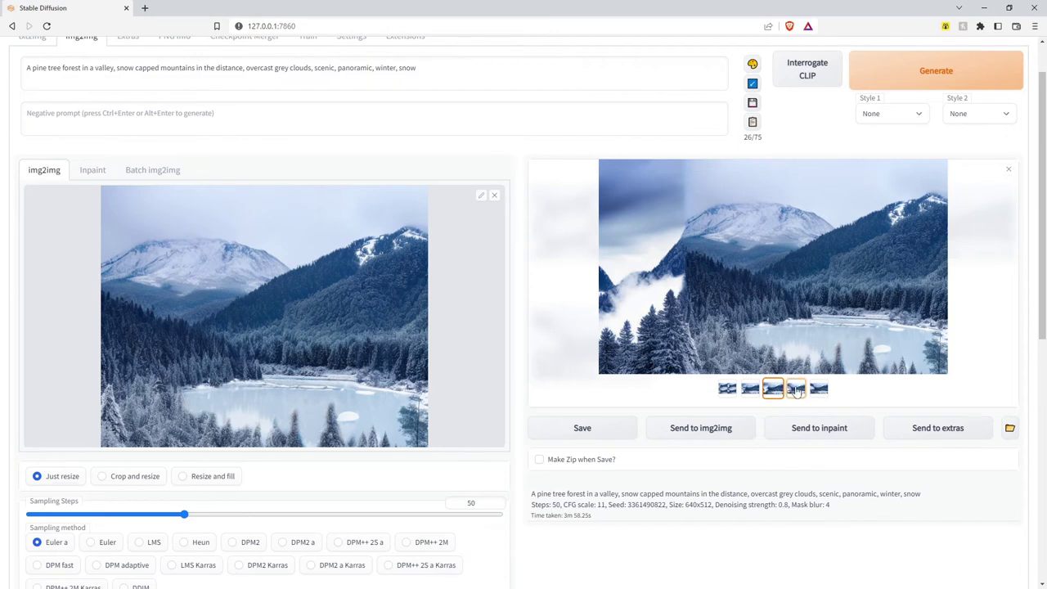
{"action": "left_click", "coordinate": [797, 391]}
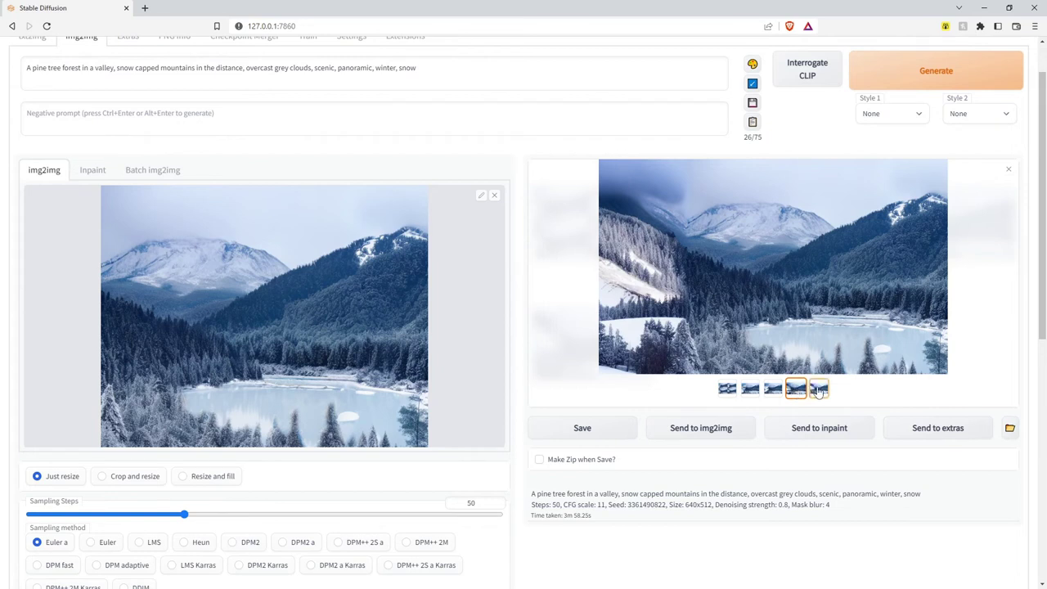
{"action": "left_click", "coordinate": [819, 391]}
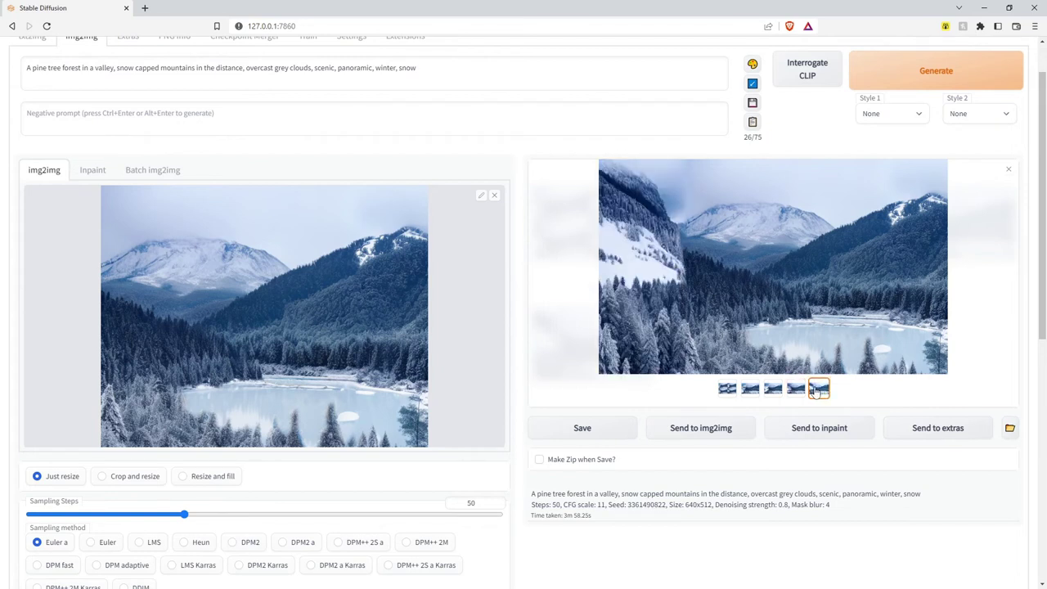
{"action": "left_click", "coordinate": [796, 391]}
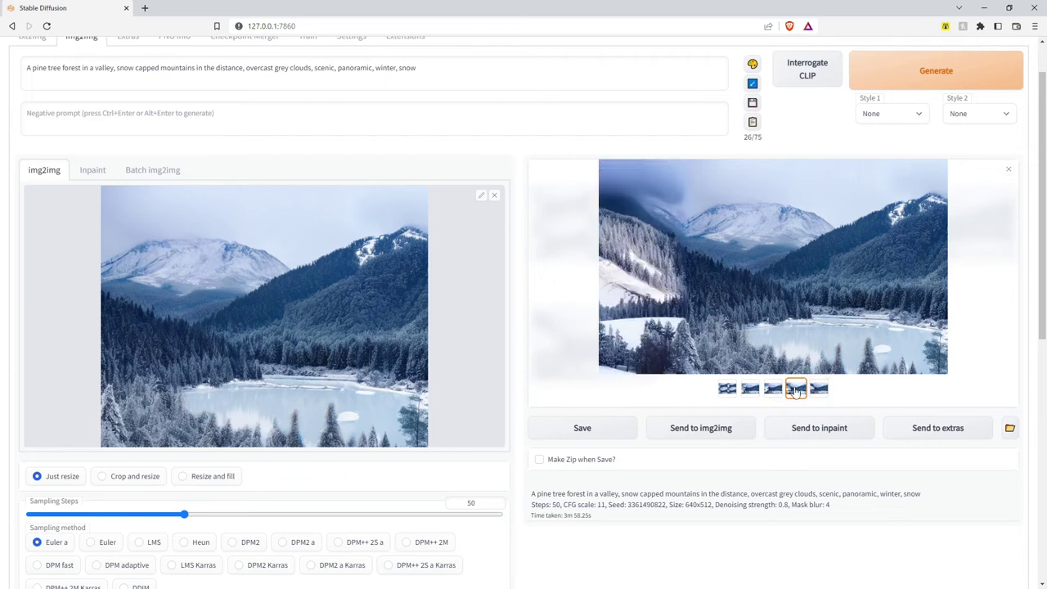
{"action": "left_click", "coordinate": [816, 392]}
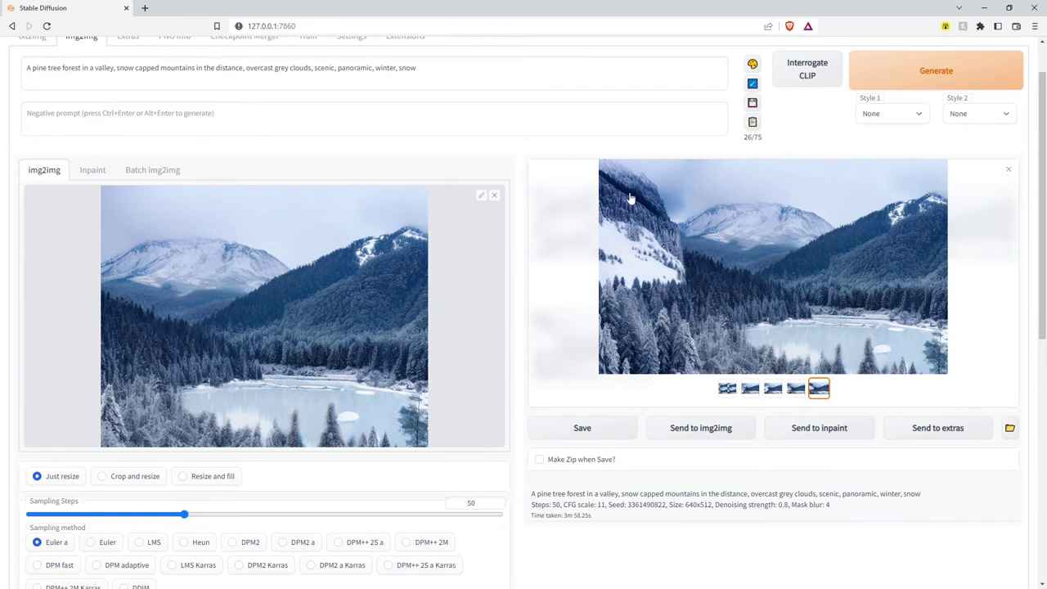
{"action": "left_click", "coordinate": [795, 390]}
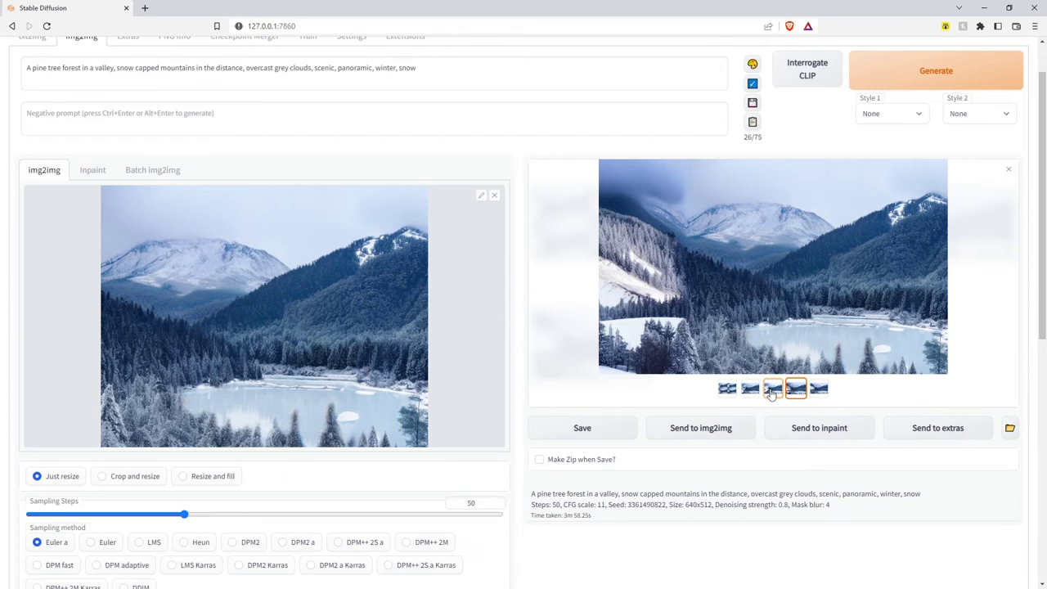
{"action": "left_click", "coordinate": [772, 391]}
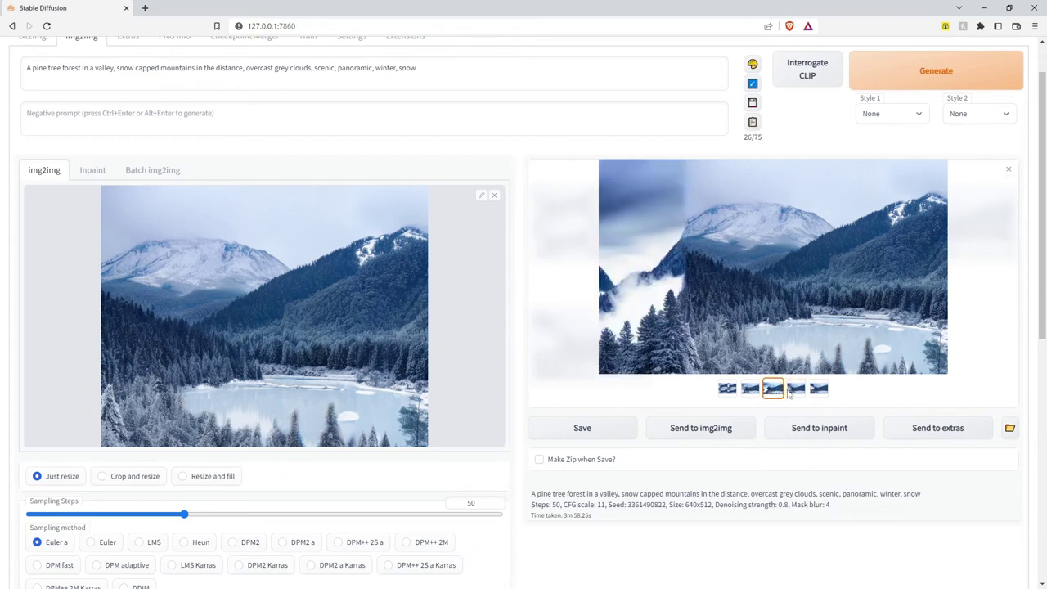
{"action": "key", "text": "Left"}
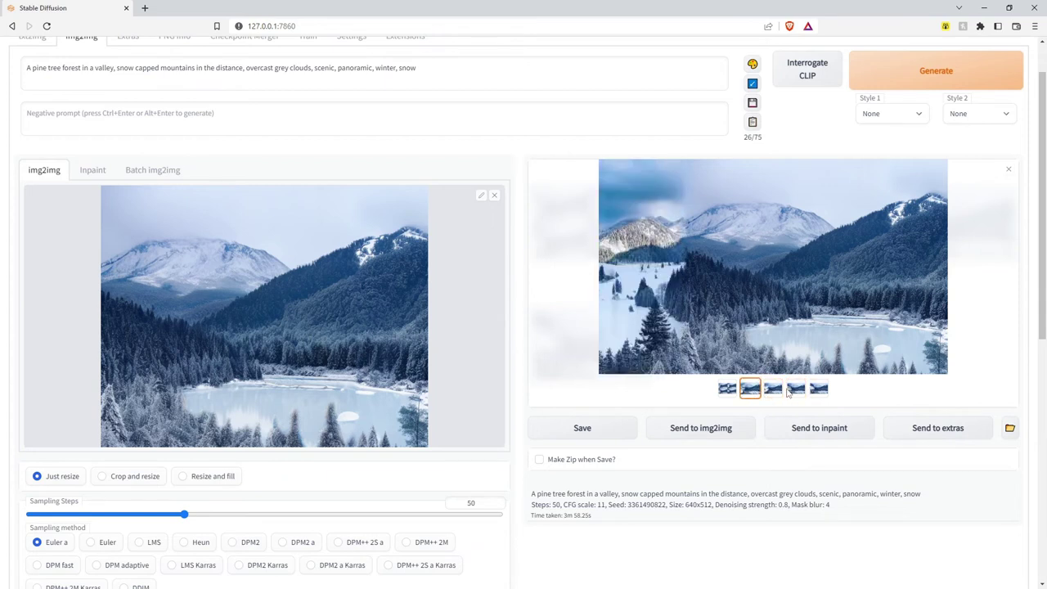
{"action": "left_click", "coordinate": [795, 392]}
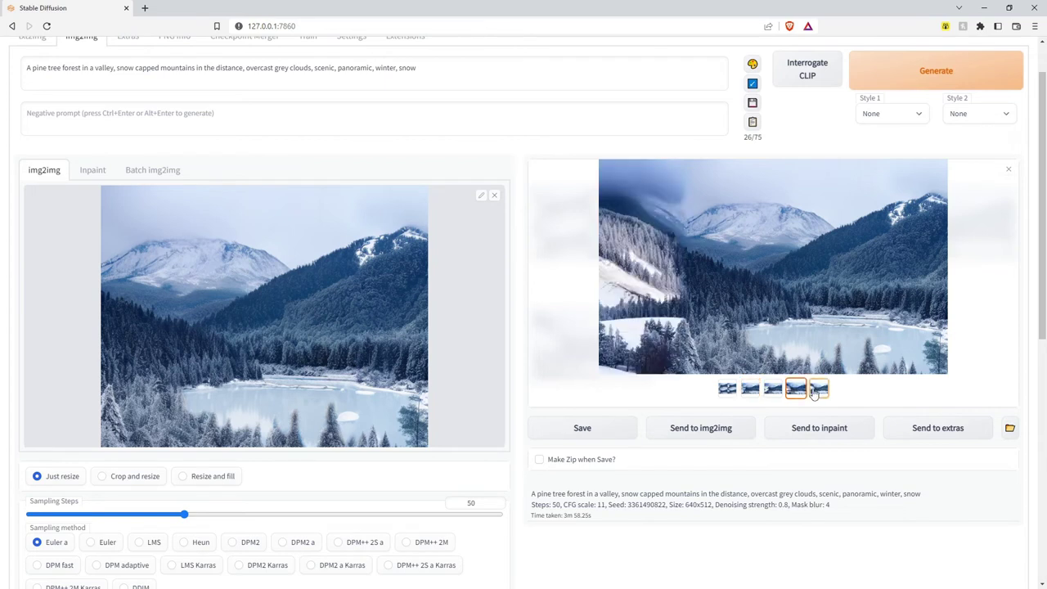
{"action": "left_click", "coordinate": [813, 393]}
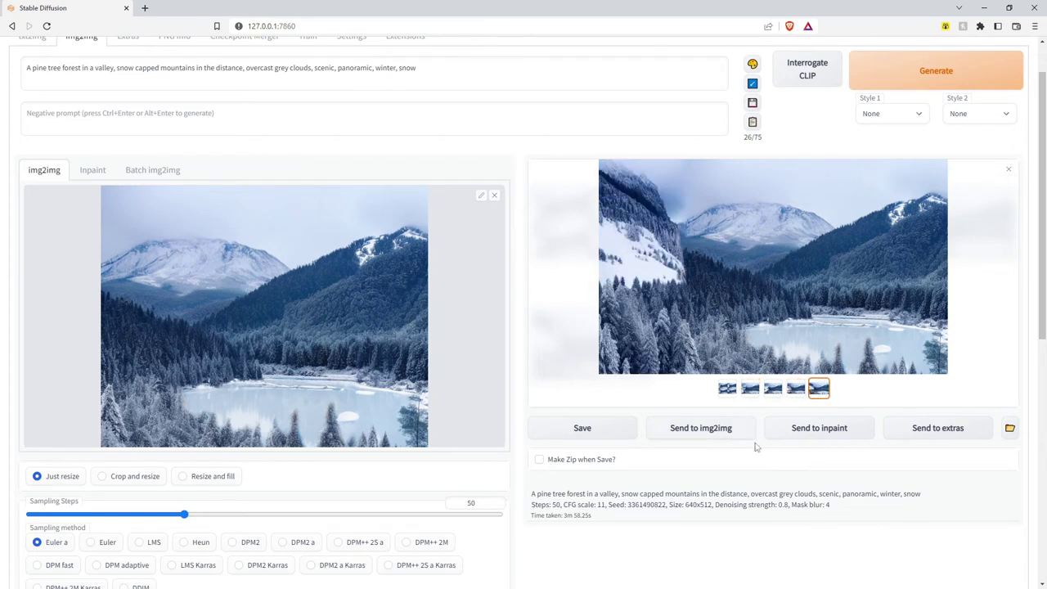
{"action": "scroll", "coordinate": [804, 453], "scroll_direction": "down", "scroll_amount": 1}
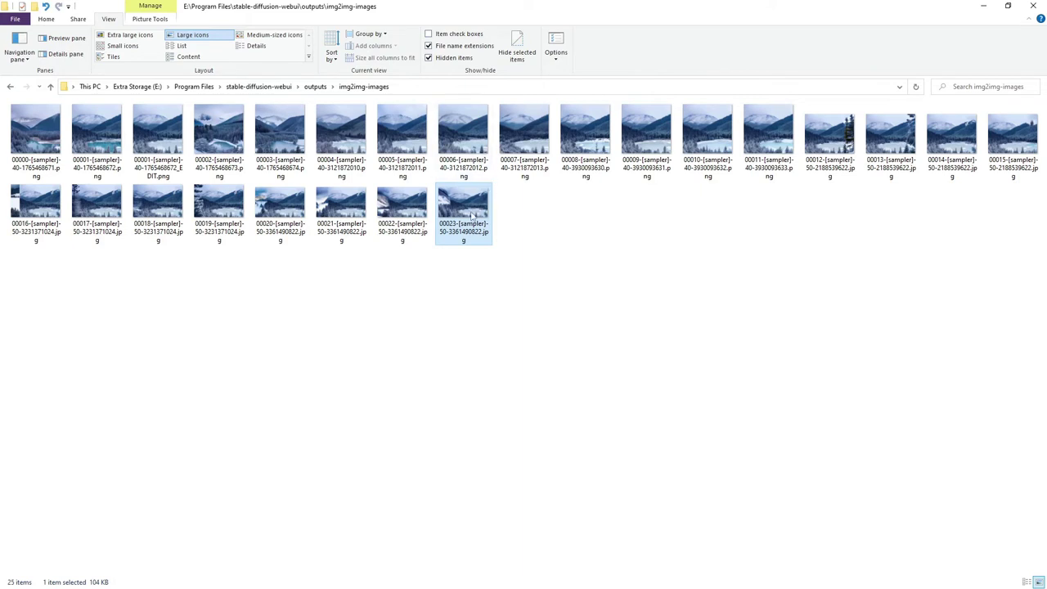
Open the image 00023-[sampler]-50-3361490822.jpg from the img2img-images folder in GIMP
{"action": "right_click", "coordinate": [472, 216]}
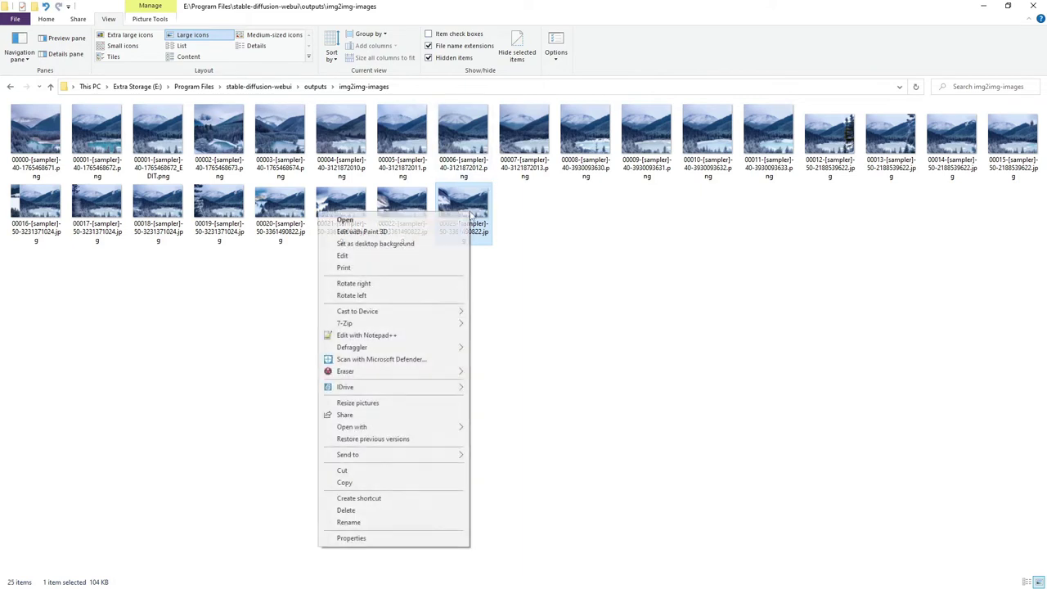
{"action": "mouse_move", "coordinate": [401, 431]}
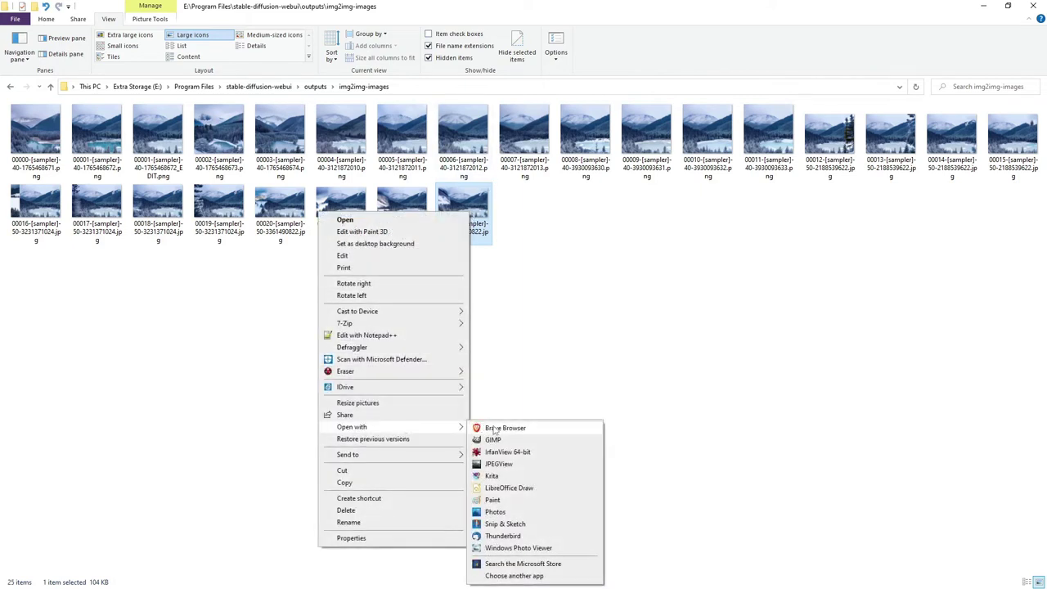
{"action": "left_click", "coordinate": [499, 439]}
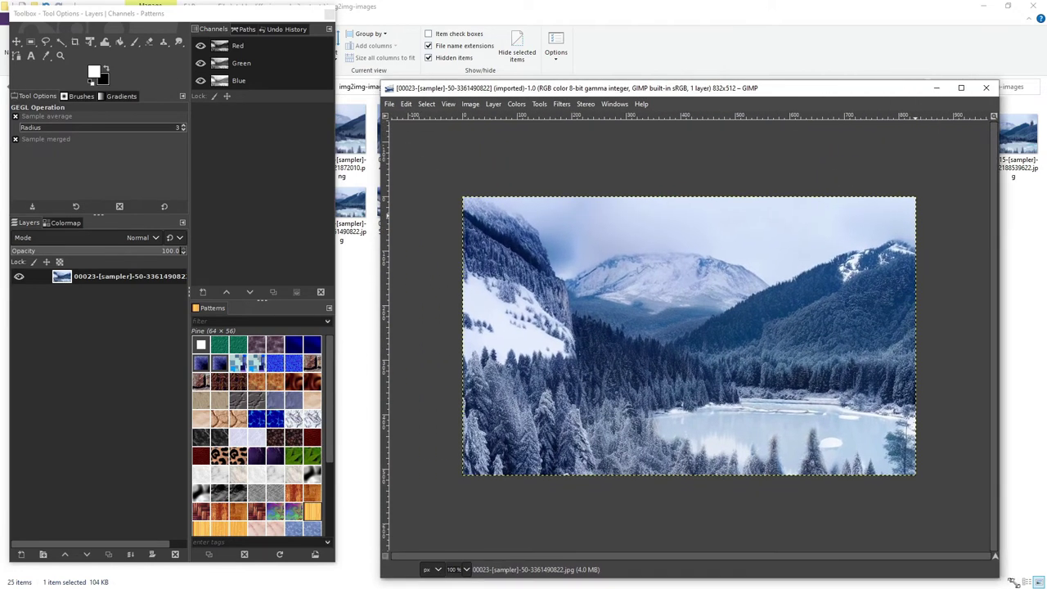
Clone the dark forest over the snowfield beneath the left cliff using a size 65 brush
{"action": "scroll", "coordinate": [666, 208], "scroll_direction": "up", "scroll_amount": 1}
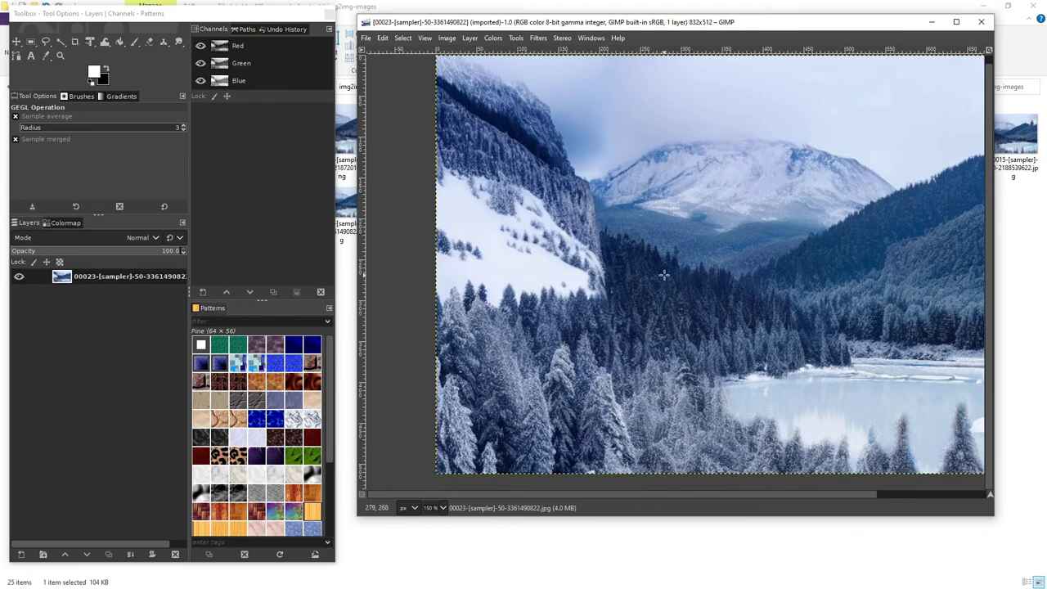
{"action": "key", "text": "c"}
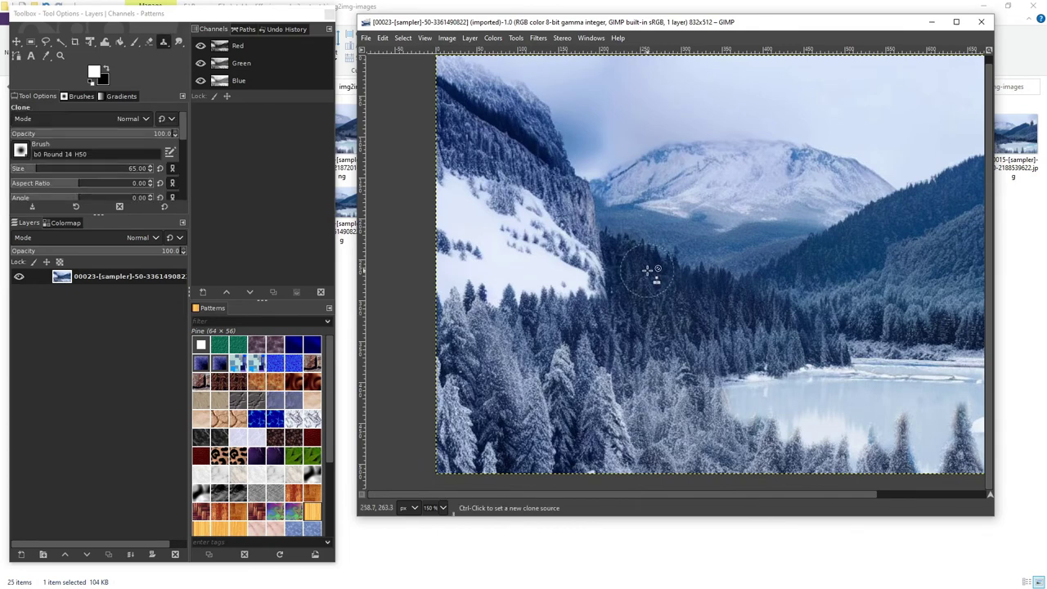
{"action": "left_click", "coordinate": [692, 300], "text": "ctrl"}
{"action": "mouse_move", "coordinate": [603, 246]}
{"action": "left_mouse_down"}
{"action": "mouse_move", "coordinate": [569, 279]}
{"action": "mouse_move", "coordinate": [585, 251]}
{"action": "mouse_move", "coordinate": [595, 255]}
{"action": "mouse_move", "coordinate": [586, 278]}
{"action": "mouse_move", "coordinate": [542, 284]}
{"action": "mouse_move", "coordinate": [588, 292]}
{"action": "mouse_move", "coordinate": [453, 292]}
{"action": "mouse_move", "coordinate": [523, 283]}
{"action": "mouse_move", "coordinate": [574, 242]}
{"action": "mouse_move", "coordinate": [491, 262]}
{"action": "mouse_move", "coordinate": [479, 275]}
{"action": "mouse_move", "coordinate": [551, 242]}
{"action": "mouse_move", "coordinate": [506, 237]}
{"action": "mouse_move", "coordinate": [562, 237]}
{"action": "mouse_move", "coordinate": [521, 221]}
{"action": "mouse_move", "coordinate": [509, 227]}
{"action": "mouse_move", "coordinate": [484, 206]}
{"action": "mouse_move", "coordinate": [459, 244]}
{"action": "mouse_move", "coordinate": [435, 230]}
{"action": "mouse_move", "coordinate": [486, 241]}
{"action": "mouse_move", "coordinate": [523, 232]}
{"action": "mouse_move", "coordinate": [473, 247]}
{"action": "mouse_move", "coordinate": [436, 239]}
{"action": "mouse_move", "coordinate": [454, 256]}
{"action": "mouse_move", "coordinate": [507, 265]}
{"action": "mouse_move", "coordinate": [452, 292]}
{"action": "mouse_move", "coordinate": [434, 264]}
{"action": "mouse_move", "coordinate": [439, 293]}
{"action": "mouse_move", "coordinate": [585, 315]}
{"action": "mouse_move", "coordinate": [440, 305]}
{"action": "mouse_move", "coordinate": [548, 310]}
{"action": "mouse_move", "coordinate": [470, 310]}
{"action": "left_mouse_up"}
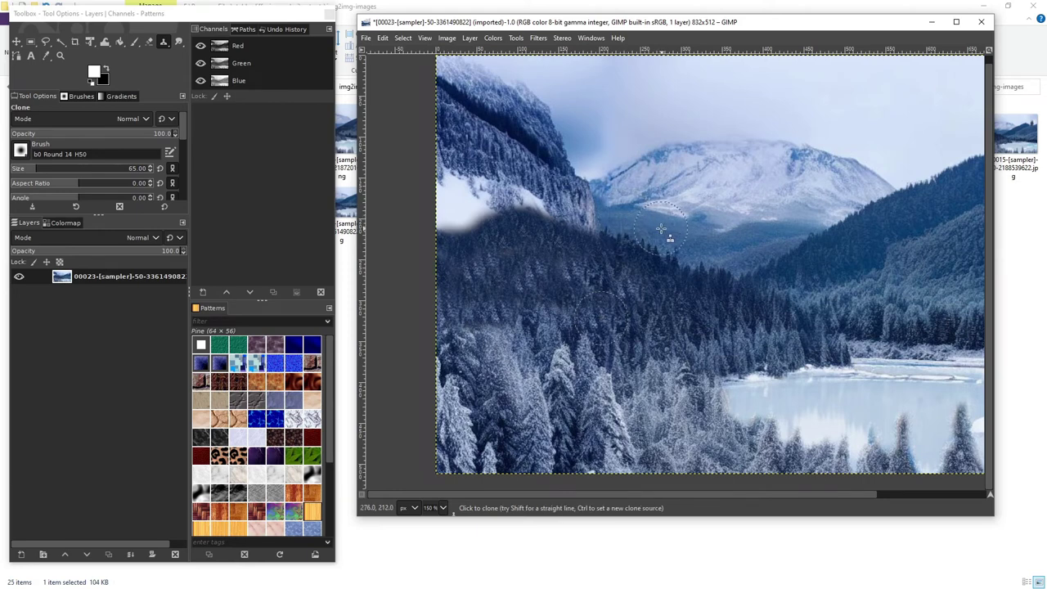
Clone the blue slope below the distant mountain onto the cliff's base above the forest using a size 33 brush
{"action": "key", "text": "bracketleft"}
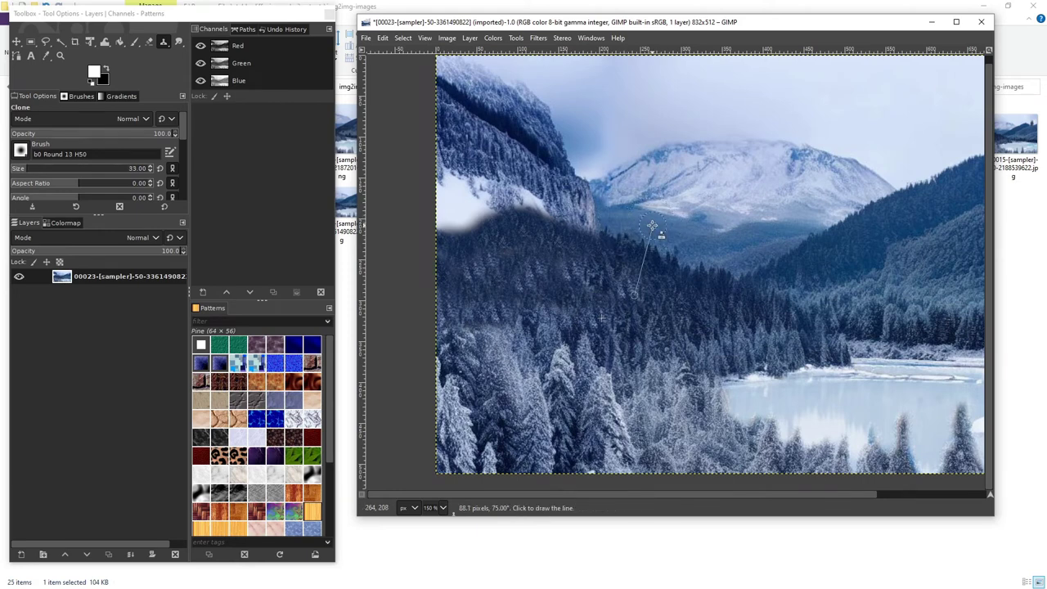
{"action": "left_click", "coordinate": [625, 231], "text": "ctrl"}
{"action": "mouse_move", "coordinate": [572, 226]}
{"action": "left_mouse_down"}
{"action": "mouse_move", "coordinate": [484, 206]}
{"action": "mouse_move", "coordinate": [461, 221]}
{"action": "mouse_move", "coordinate": [476, 218]}
{"action": "mouse_move", "coordinate": [436, 220]}
{"action": "mouse_move", "coordinate": [460, 229]}
{"action": "mouse_move", "coordinate": [442, 225]}
{"action": "mouse_move", "coordinate": [489, 207]}
{"action": "mouse_move", "coordinate": [446, 214]}
{"action": "mouse_move", "coordinate": [476, 212]}
{"action": "left_mouse_up"}
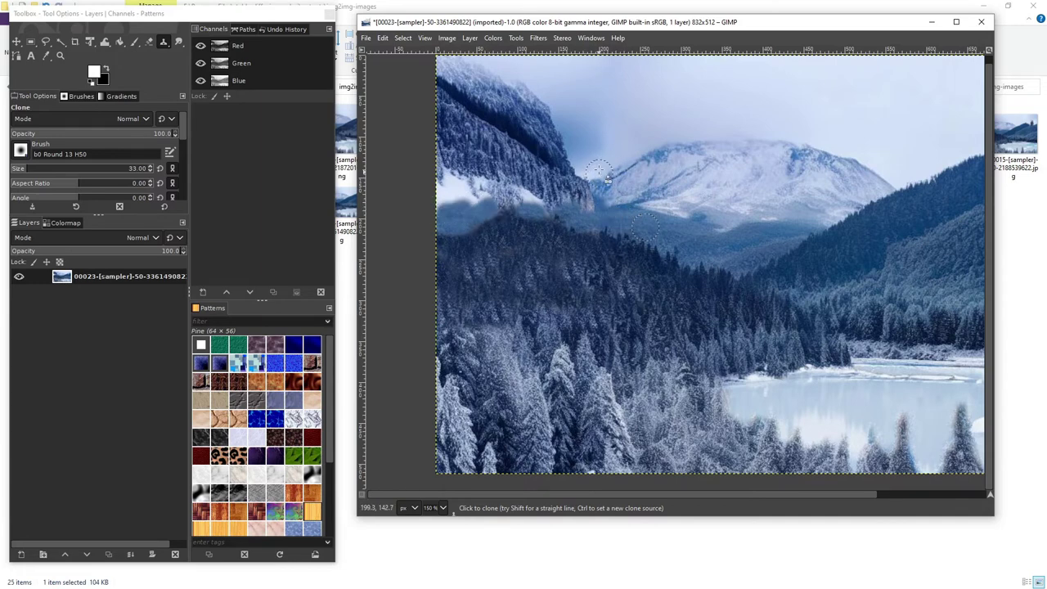
Set the Paintbrush opacity to 100 and paint sampled sky colour over the upper cliff, enlarging the brush to 65
{"action": "key", "text": "p"}
{"action": "left_click", "coordinate": [602, 99], "text": "ctrl"}
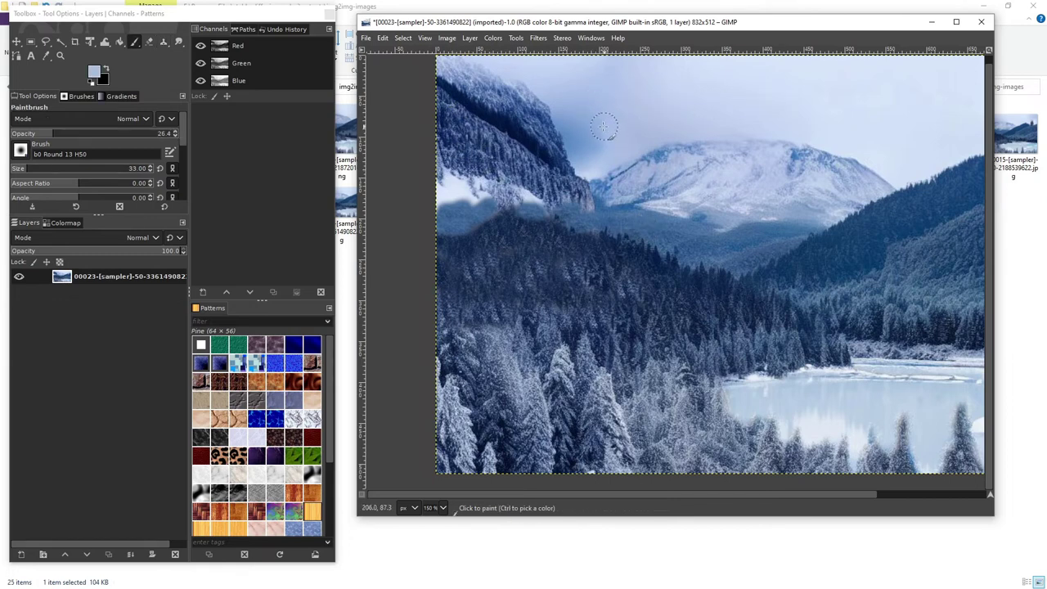
{"action": "left_click", "coordinate": [112, 134]}
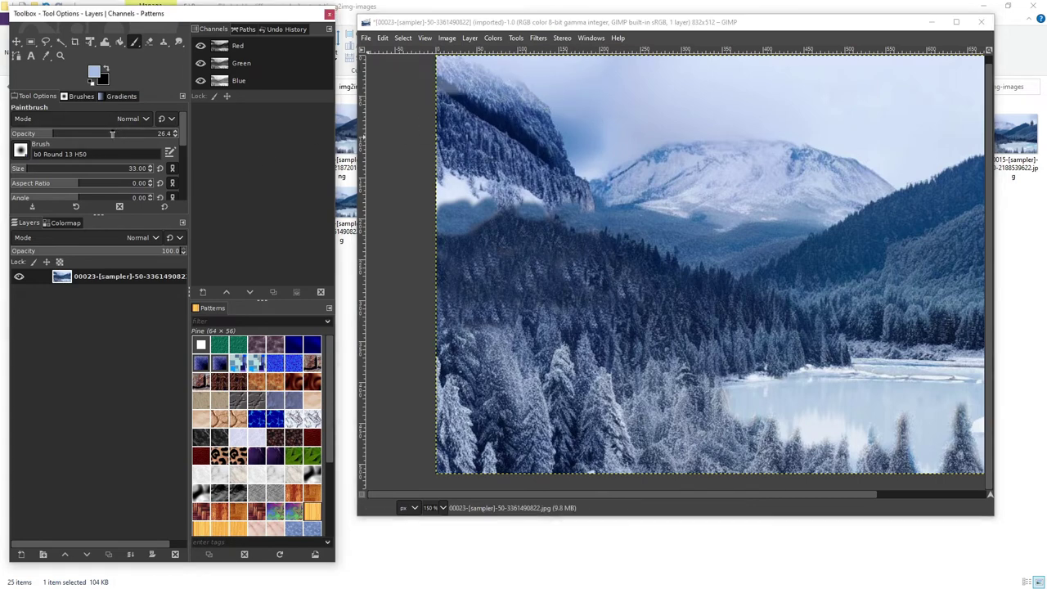
{"action": "left_click_drag", "start_coordinate": [112, 133], "coordinate": [180, 133]}
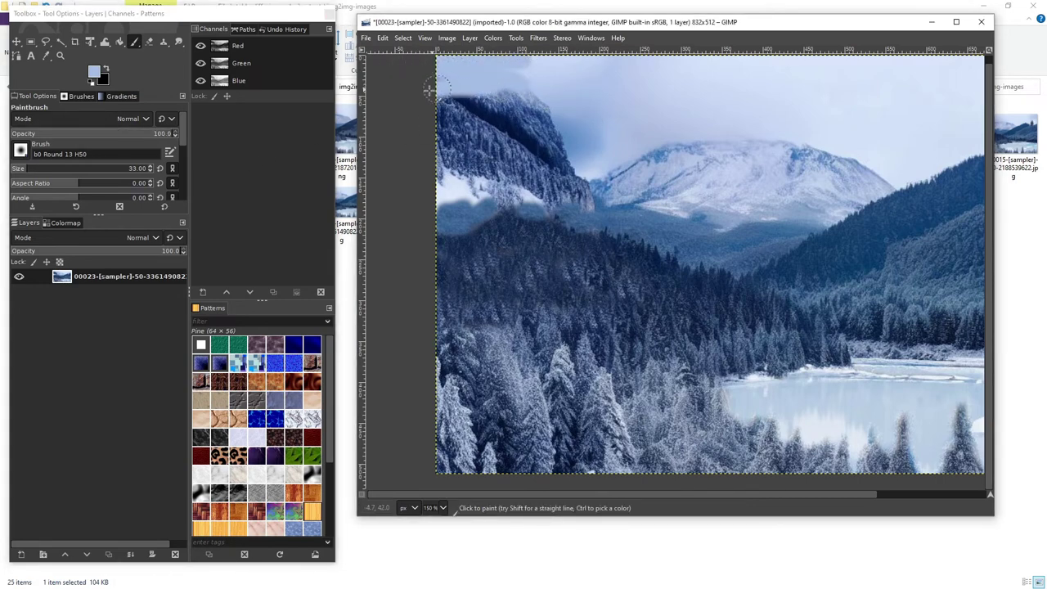
{"action": "mouse_move", "coordinate": [429, 90]}
{"action": "left_mouse_down"}
{"action": "mouse_move", "coordinate": [580, 99]}
{"action": "mouse_move", "coordinate": [499, 133]}
{"action": "mouse_move", "coordinate": [521, 135]}
{"action": "mouse_move", "coordinate": [491, 152]}
{"action": "mouse_move", "coordinate": [548, 153]}
{"action": "mouse_move", "coordinate": [550, 127]}
{"action": "mouse_move", "coordinate": [541, 138]}
{"action": "mouse_move", "coordinate": [555, 158]}
{"action": "mouse_move", "coordinate": [440, 132]}
{"action": "mouse_move", "coordinate": [463, 102]}
{"action": "left_mouse_up"}
{"action": "key", "text": "bracketright"}
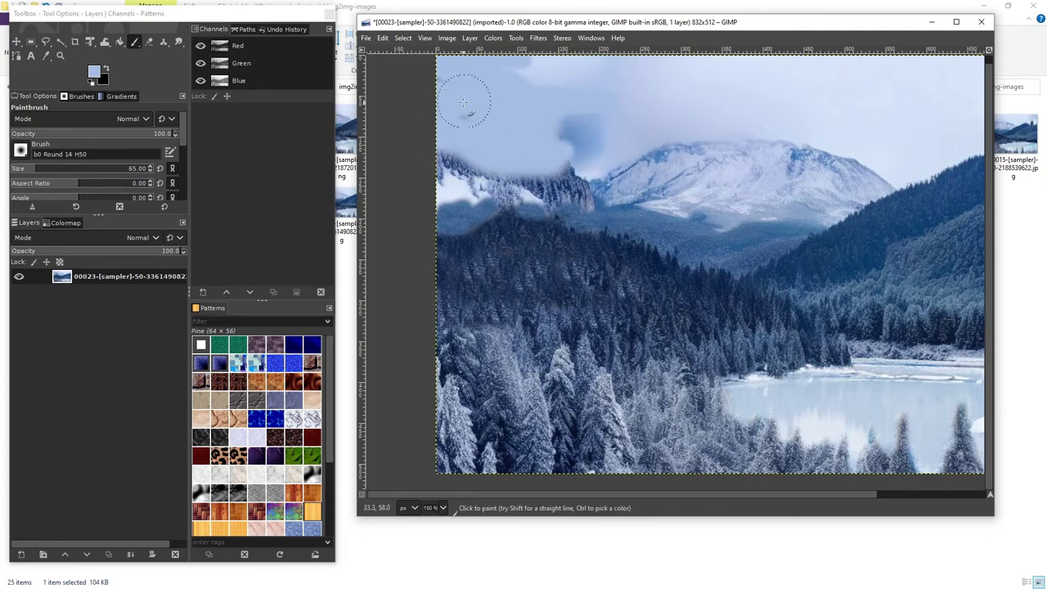
{"action": "left_click_drag", "start_coordinate": [542, 75], "coordinate": [406, 75]}
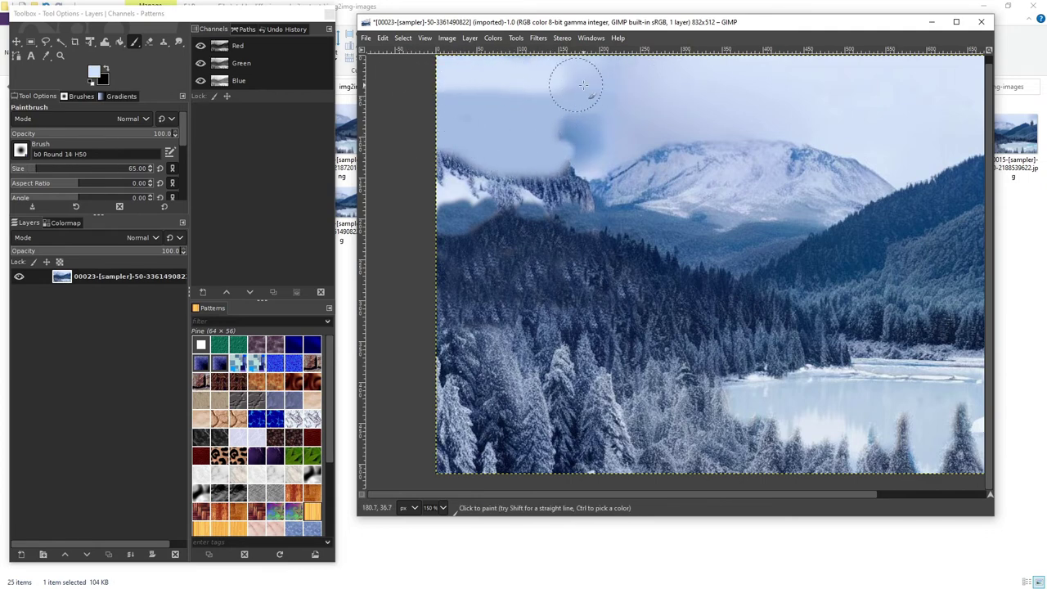
Sample lighter and darker sky tones and paint cloud variation over the sky where the cliff stood
{"action": "left_click", "coordinate": [619, 70], "text": "ctrl"}
{"action": "mouse_move", "coordinate": [502, 87]}
{"action": "left_mouse_down"}
{"action": "mouse_move", "coordinate": [463, 75]}
{"action": "mouse_move", "coordinate": [555, 87]}
{"action": "mouse_move", "coordinate": [576, 109]}
{"action": "mouse_move", "coordinate": [546, 124]}
{"action": "mouse_move", "coordinate": [605, 128]}
{"action": "mouse_move", "coordinate": [590, 144]}
{"action": "mouse_move", "coordinate": [601, 124]}
{"action": "mouse_move", "coordinate": [555, 119]}
{"action": "mouse_move", "coordinate": [580, 150]}
{"action": "left_mouse_up"}
{"action": "left_click", "coordinate": [473, 77], "text": "ctrl"}
{"action": "left_click", "coordinate": [638, 110], "text": "ctrl"}
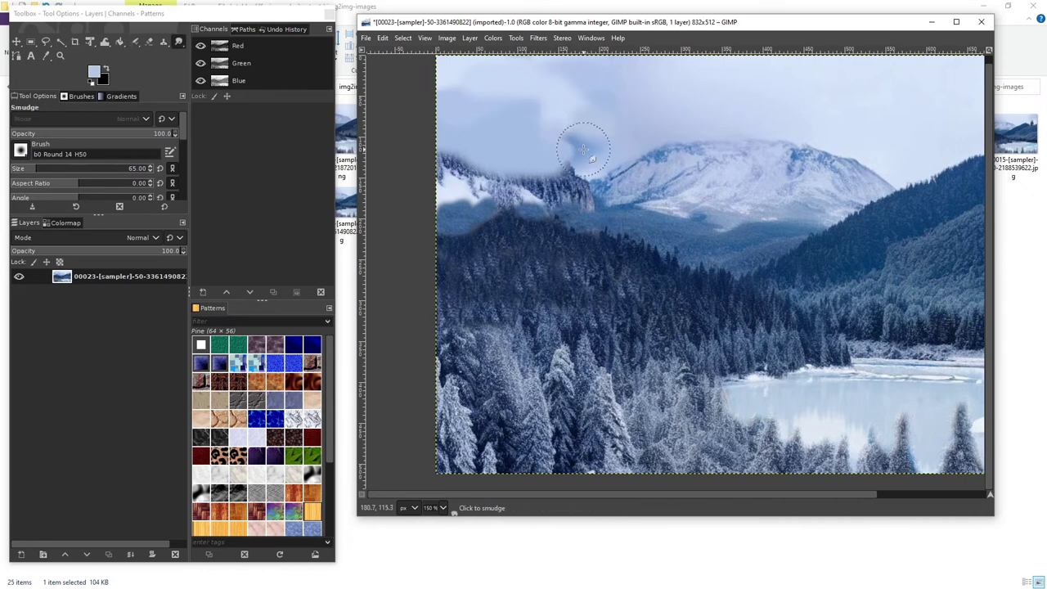
Smudge the repainted sky together and soften it down to the remaining ridge top
{"action": "key", "text": "s"}
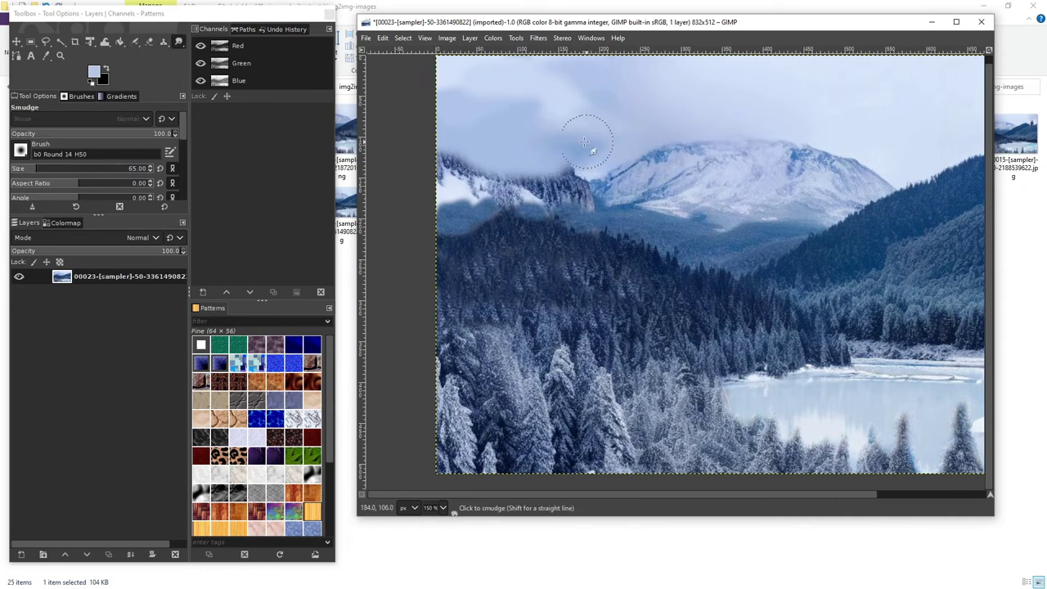
{"action": "mouse_move", "coordinate": [584, 141]}
{"action": "left_mouse_down"}
{"action": "mouse_move", "coordinate": [554, 104]}
{"action": "mouse_move", "coordinate": [486, 97]}
{"action": "mouse_move", "coordinate": [688, 83]}
{"action": "mouse_move", "coordinate": [463, 98]}
{"action": "mouse_move", "coordinate": [539, 76]}
{"action": "mouse_move", "coordinate": [662, 82]}
{"action": "mouse_move", "coordinate": [490, 113]}
{"action": "mouse_move", "coordinate": [544, 128]}
{"action": "mouse_move", "coordinate": [557, 119]}
{"action": "mouse_move", "coordinate": [571, 173]}
{"action": "left_mouse_up"}
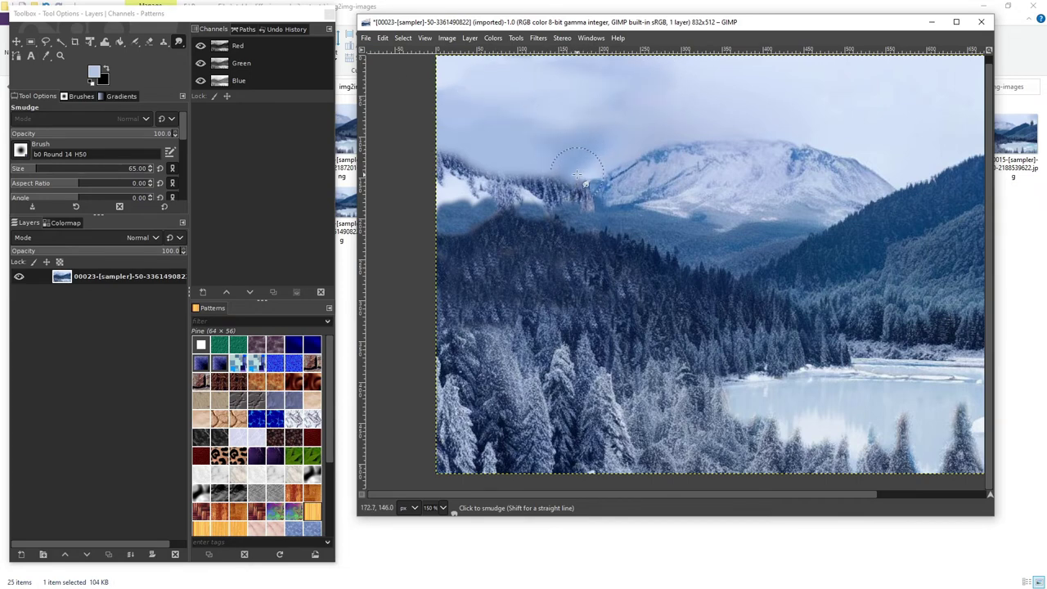
{"action": "mouse_move", "coordinate": [493, 168]}
{"action": "left_mouse_down"}
{"action": "mouse_move", "coordinate": [484, 203]}
{"action": "mouse_move", "coordinate": [460, 188]}
{"action": "left_mouse_up"}
Sample the snow colour and paint a white snowy slope rising at the image's left edge
{"action": "key", "text": "p"}
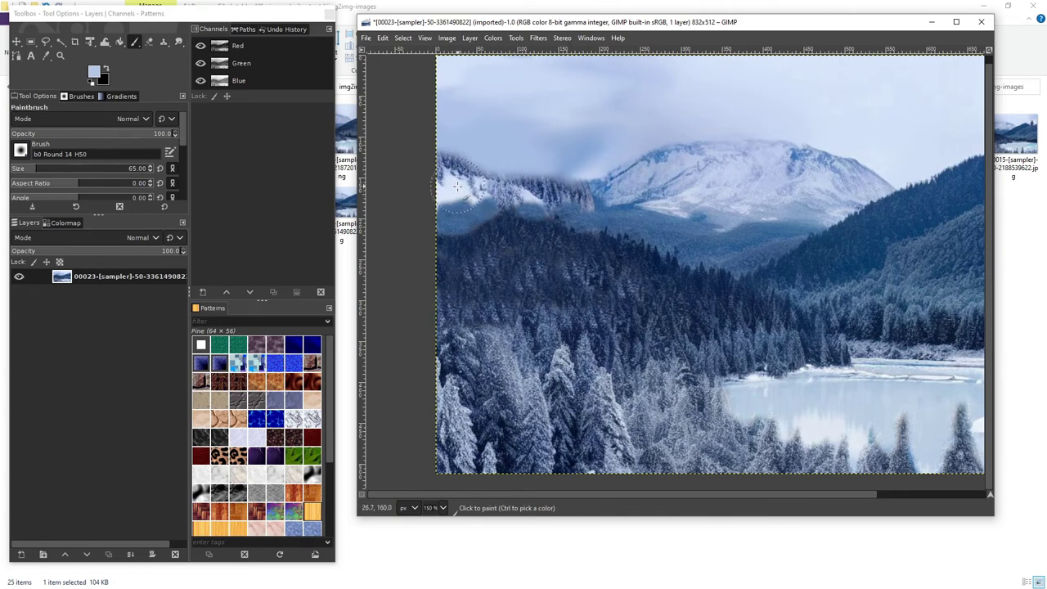
{"action": "left_click", "coordinate": [462, 189], "text": "ctrl"}
{"action": "mouse_move", "coordinate": [463, 189]}
{"action": "left_mouse_down"}
{"action": "mouse_move", "coordinate": [433, 149]}
{"action": "mouse_move", "coordinate": [451, 160]}
{"action": "mouse_move", "coordinate": [443, 128]}
{"action": "mouse_move", "coordinate": [479, 178]}
{"action": "mouse_move", "coordinate": [440, 161]}
{"action": "mouse_move", "coordinate": [445, 175]}
{"action": "mouse_move", "coordinate": [471, 170]}
{"action": "mouse_move", "coordinate": [452, 169]}
{"action": "mouse_move", "coordinate": [464, 144]}
{"action": "mouse_move", "coordinate": [454, 130]}
{"action": "mouse_move", "coordinate": [476, 177]}
{"action": "mouse_move", "coordinate": [538, 183]}
{"action": "left_mouse_up"}
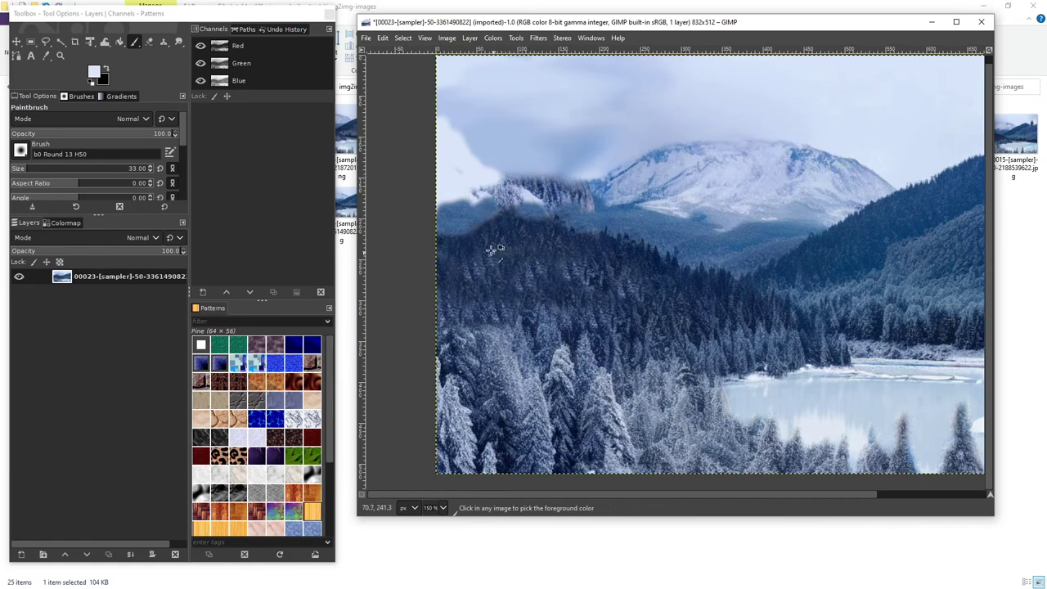
Dab sampled dark and blue tones as rock patches along the lower part of the painted snowy slope
{"action": "left_click", "coordinate": [488, 331], "text": "ctrl"}
{"action": "left_click_drag", "start_coordinate": [456, 201], "coordinate": [473, 201]}
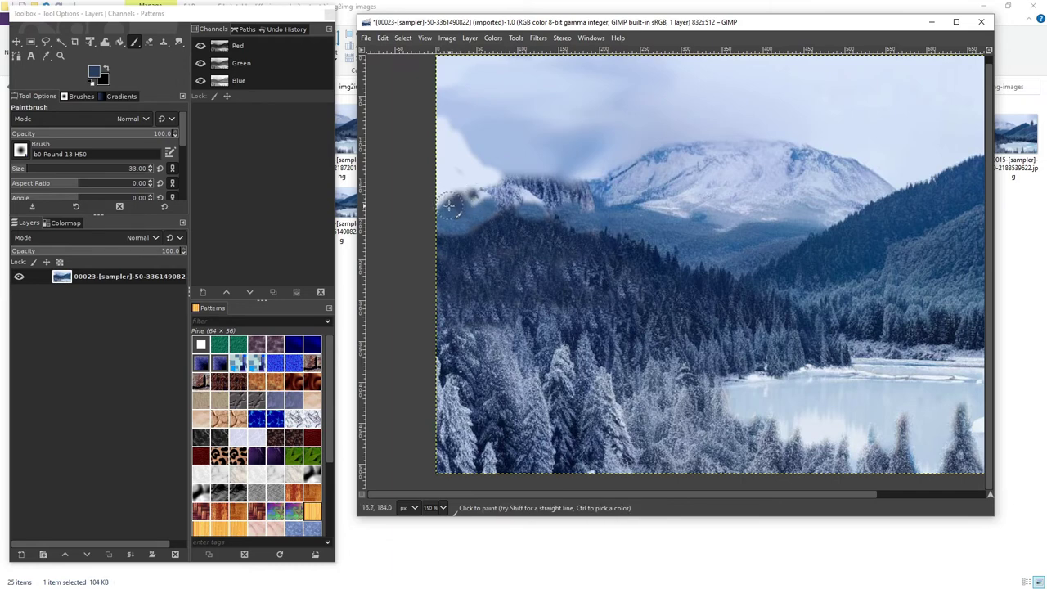
{"action": "left_click", "coordinate": [448, 202]}
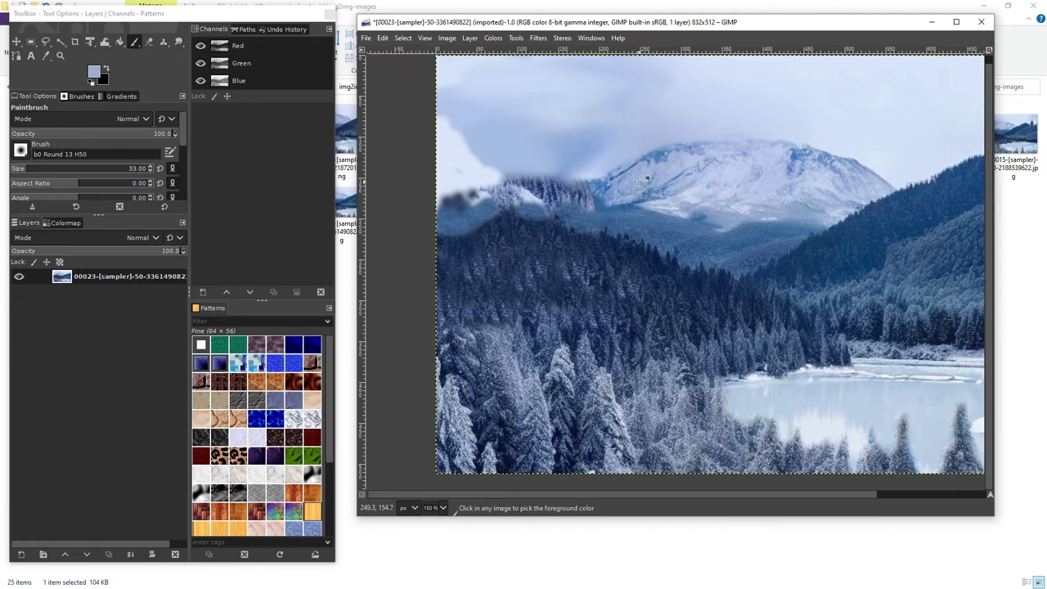
{"action": "left_click_drag", "start_coordinate": [476, 197], "coordinate": [448, 201]}
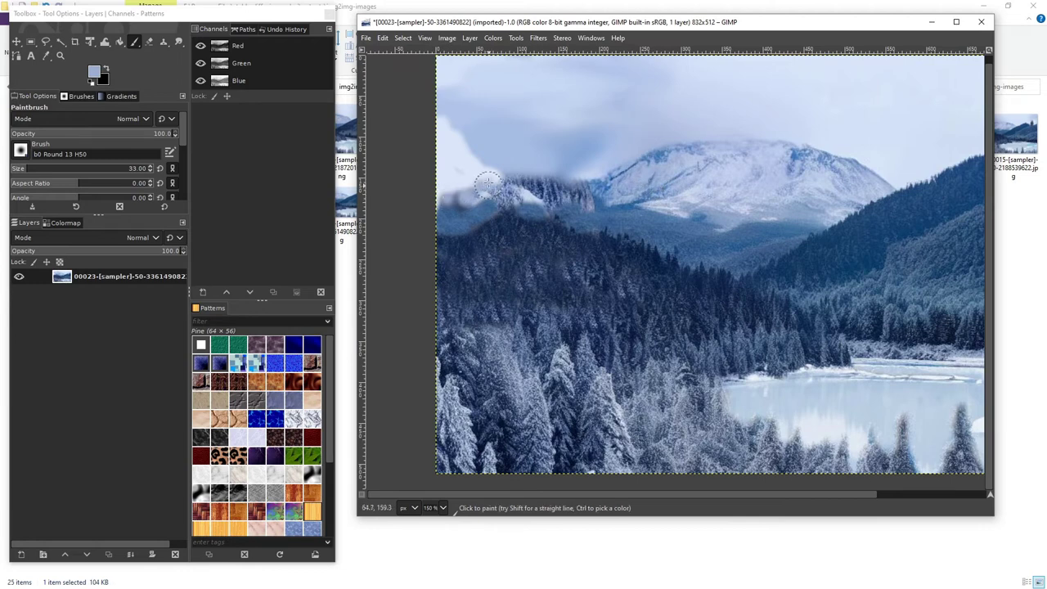
{"action": "left_click", "coordinate": [666, 160], "text": "ctrl"}
{"action": "mouse_move", "coordinate": [461, 164]}
{"action": "left_mouse_down"}
{"action": "mouse_move", "coordinate": [450, 195]}
{"action": "mouse_move", "coordinate": [490, 178]}
{"action": "mouse_move", "coordinate": [481, 174]}
{"action": "left_mouse_up"}
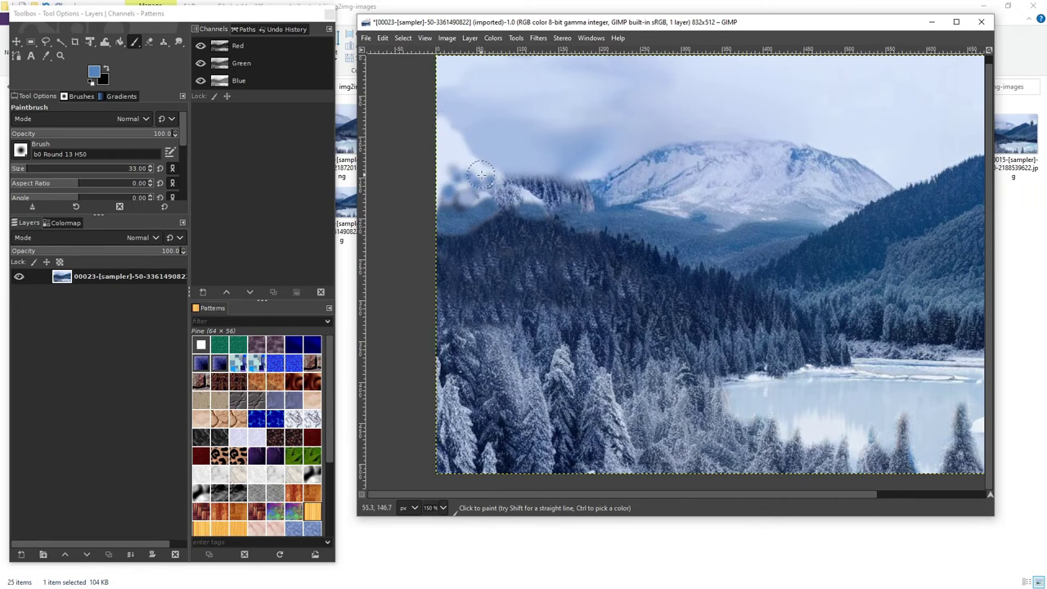
Paint sampled blue along the sky above the snowy slope and blend it with a size 65 Smudge brush
{"action": "left_click", "coordinate": [448, 99], "text": "ctrl"}
{"action": "mouse_move", "coordinate": [454, 109]}
{"action": "left_mouse_down"}
{"action": "mouse_move", "coordinate": [475, 136]}
{"action": "mouse_move", "coordinate": [441, 96]}
{"action": "left_mouse_up"}
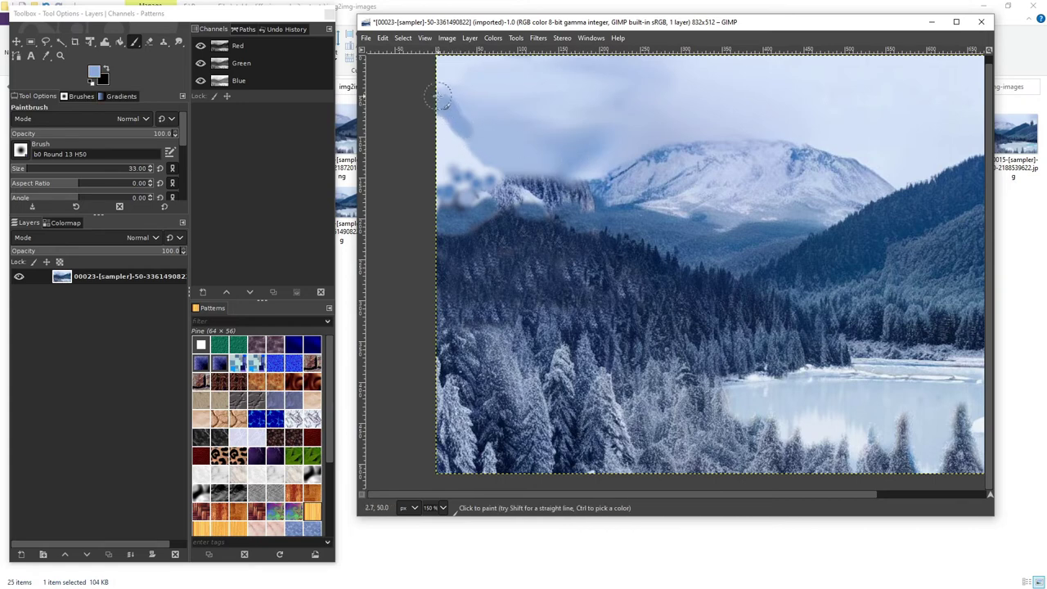
{"action": "key", "text": "s"}
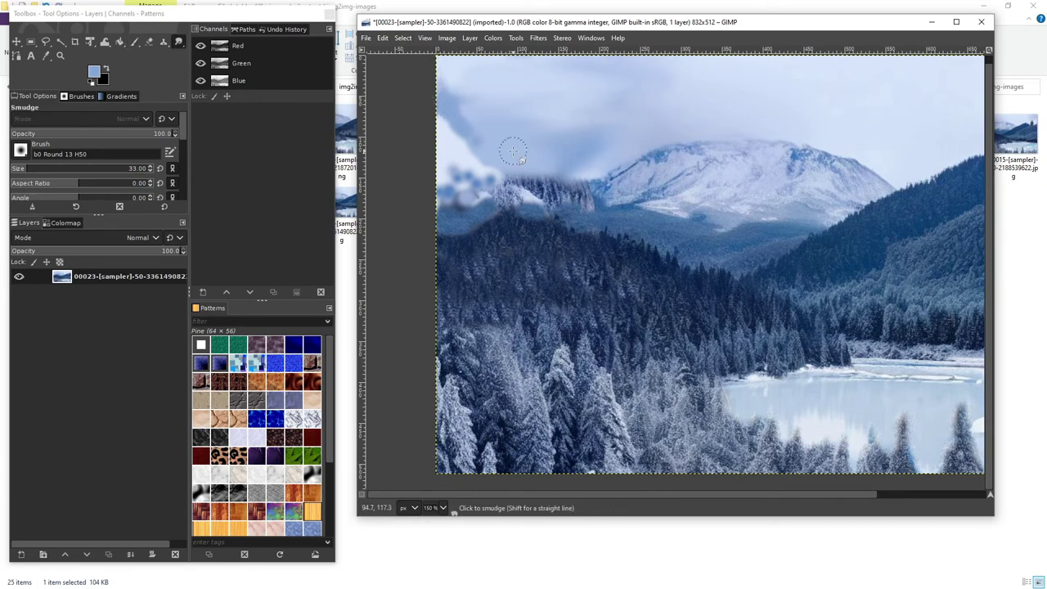
{"action": "key", "text": "bracketright"}
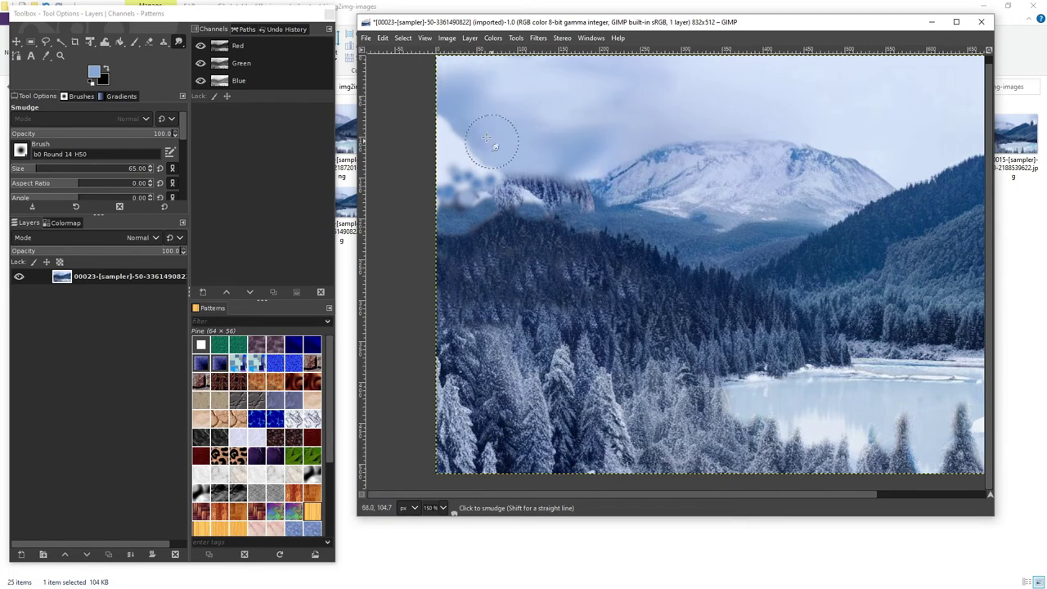
Refine the snowy slope's edge against the sky with sampled snow colour and a size 9 brush, and smudge it
{"action": "scroll", "coordinate": [572, 159], "scroll_direction": "up", "scroll_amount": 1}
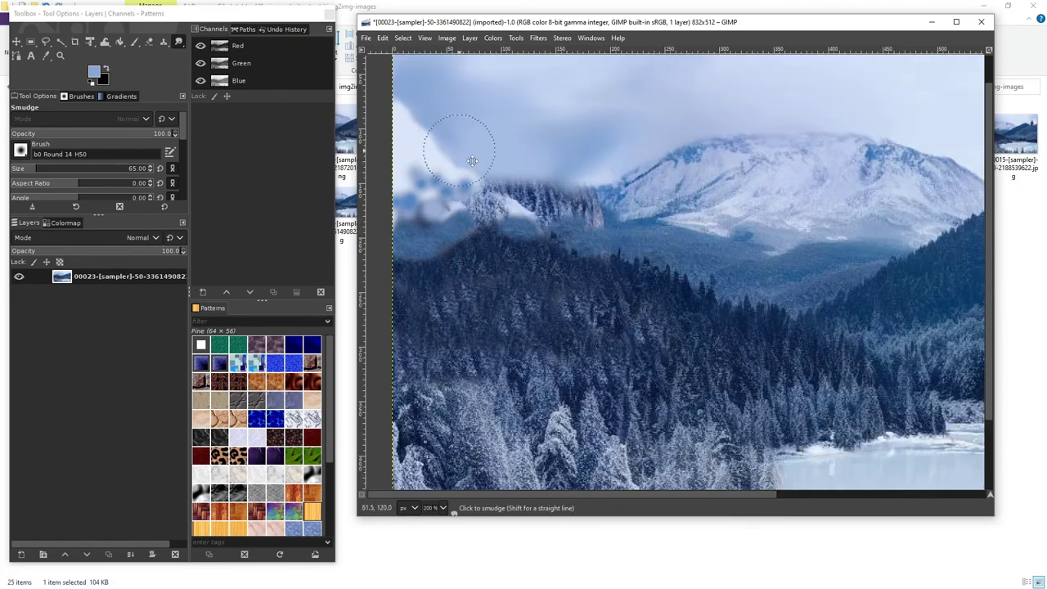
{"action": "scroll", "coordinate": [472, 160], "scroll_direction": "up", "scroll_amount": 1}
{"action": "key", "text": "p"}
{"action": "key", "text": "ctrl"}
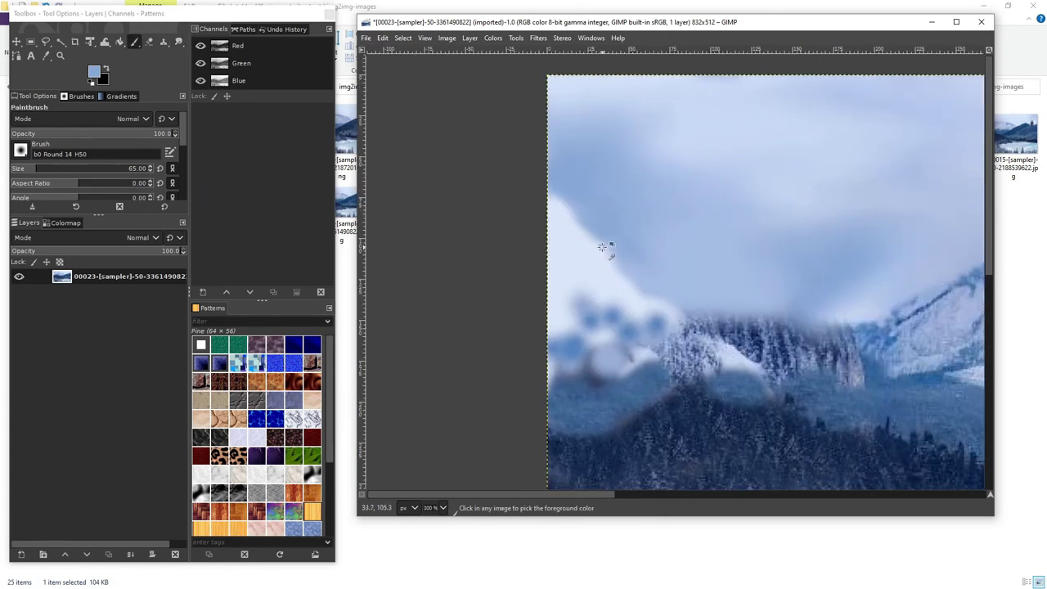
{"action": "key", "text": "bracketleft"}
{"action": "key", "text": "bracketleft"}
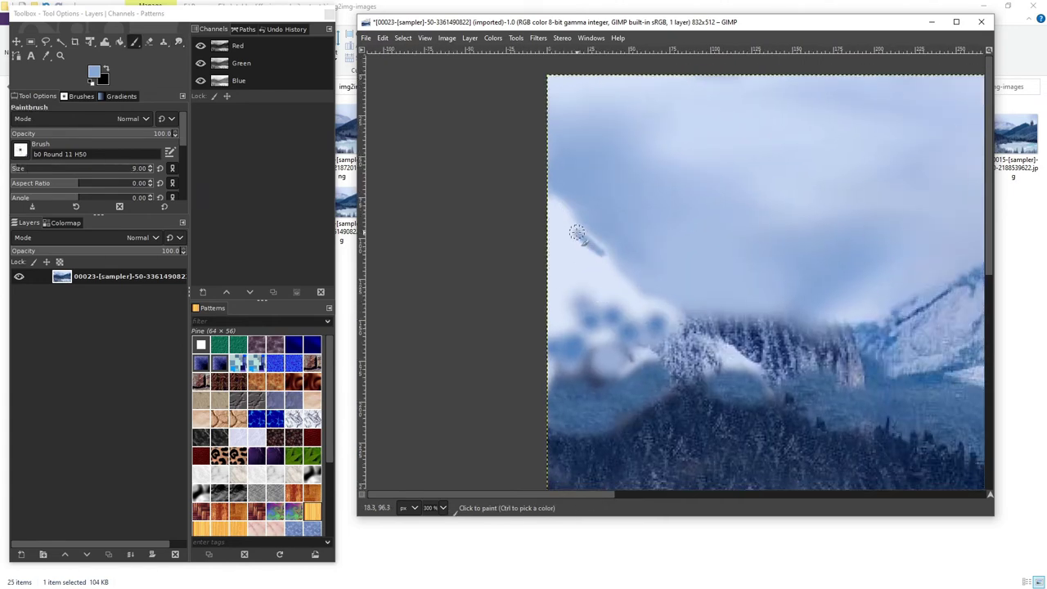
{"action": "left_click", "coordinate": [582, 239], "text": "ctrl"}
{"action": "mouse_move", "coordinate": [555, 201]}
{"action": "left_mouse_down"}
{"action": "mouse_move", "coordinate": [548, 204]}
{"action": "mouse_move", "coordinate": [659, 309]}
{"action": "left_mouse_up"}
{"action": "key", "text": "s"}
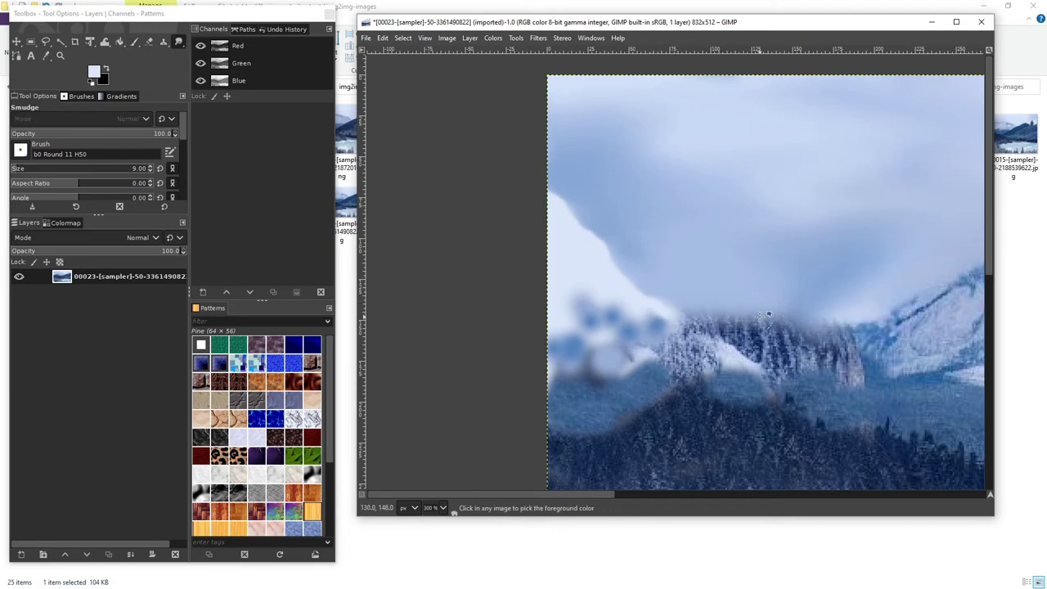
Enlarge the canvas to 910 × 512 px with an X offset of 78, leaving the added band along the image's left edge
{"action": "scroll", "coordinate": [761, 321], "scroll_direction": "down", "scroll_amount": 4, "text": "ctrl"}
{"action": "scroll", "coordinate": [769, 319], "scroll_direction": "up", "scroll_amount": 1, "text": "ctrl"}
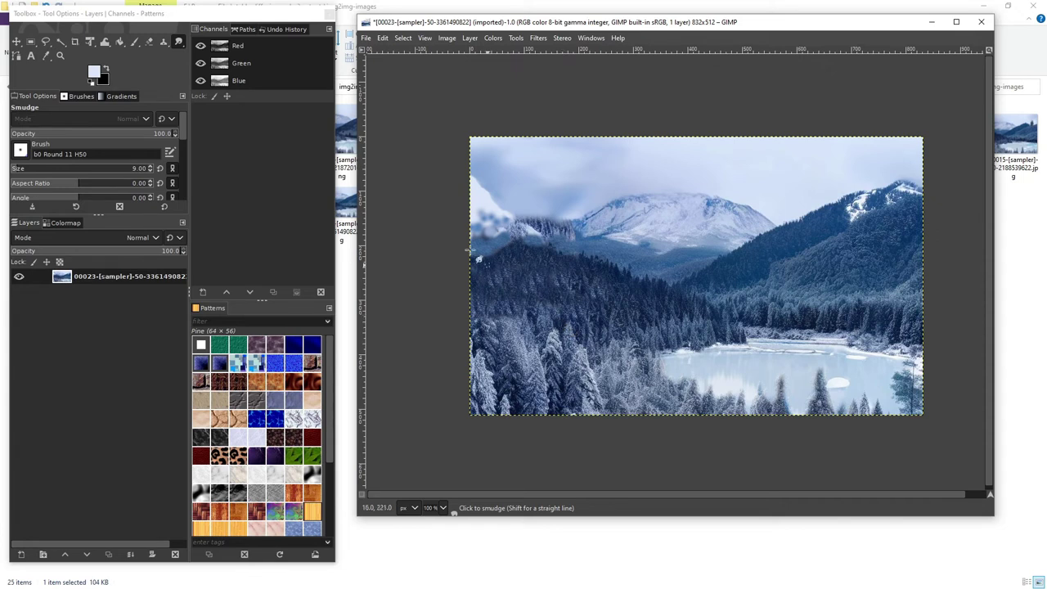
{"action": "key", "text": "r"}
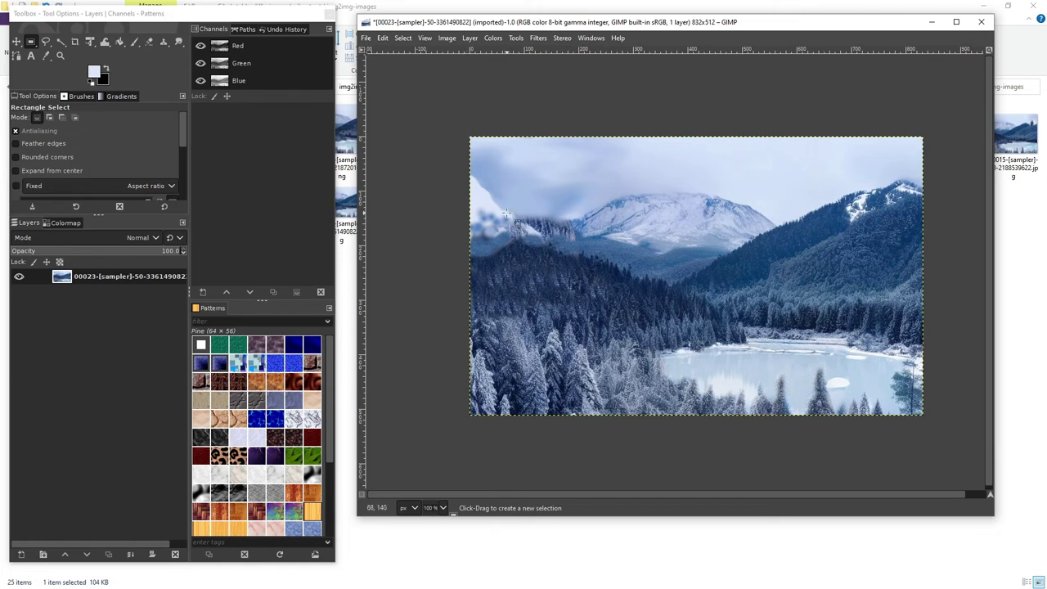
{"action": "right_click", "coordinate": [594, 300]}
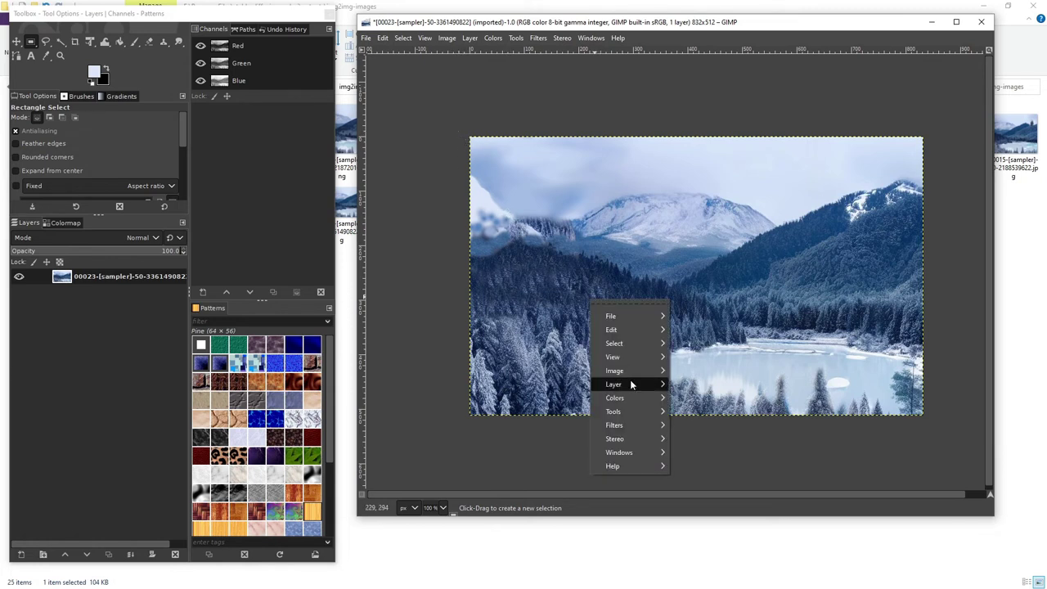
{"action": "mouse_move", "coordinate": [629, 370]}
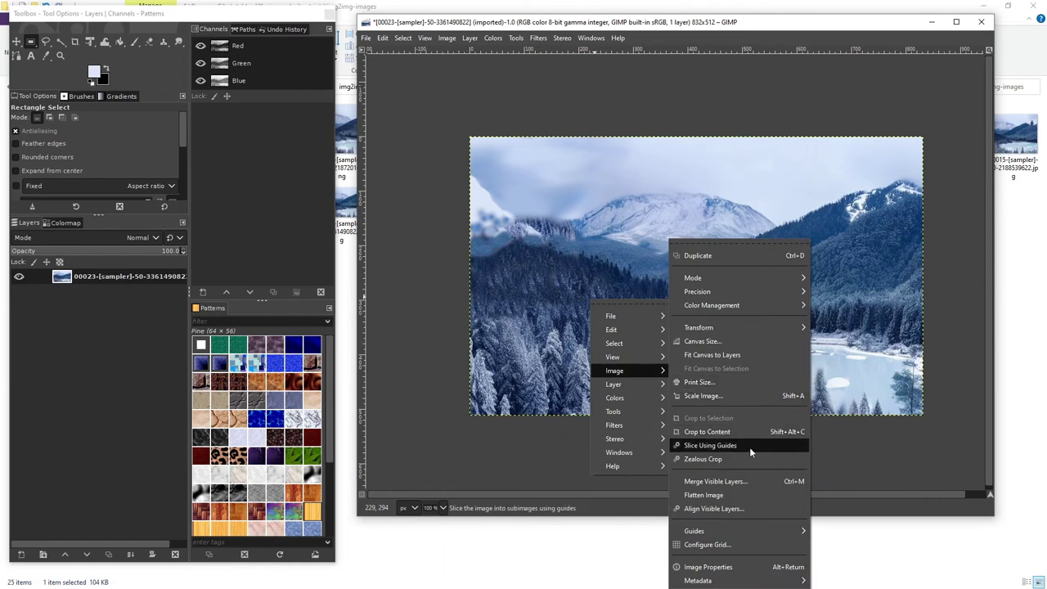
{"action": "left_click", "coordinate": [730, 344]}
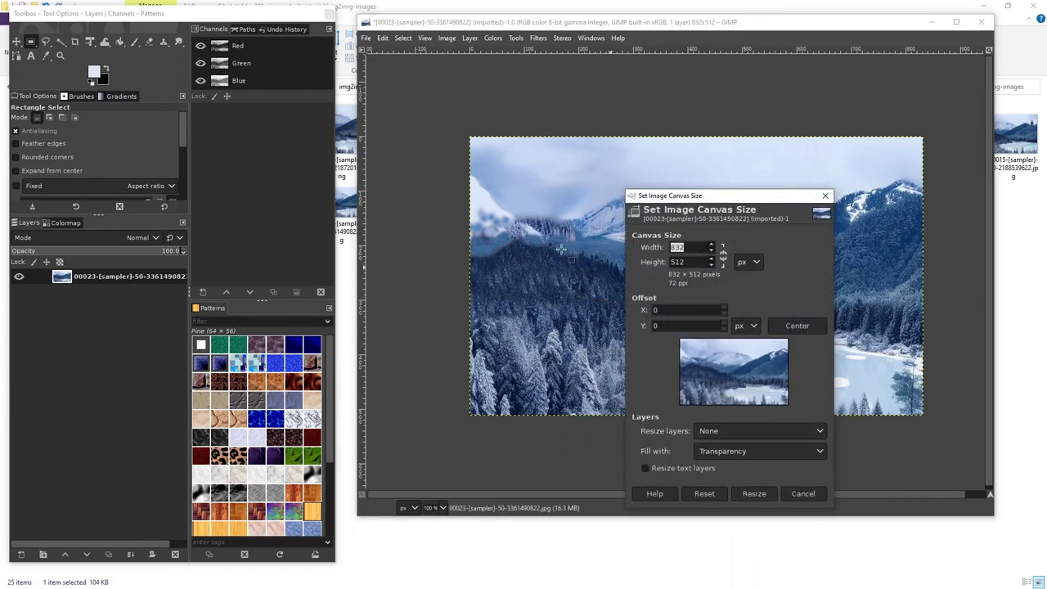
{"action": "type", "text": "910"}
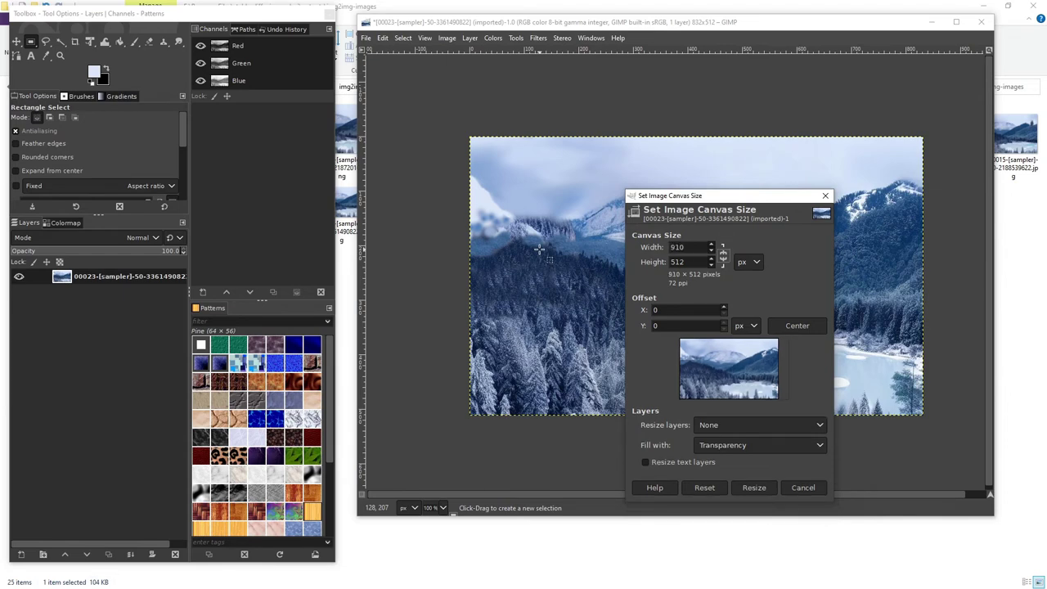
{"action": "left_click_drag", "start_coordinate": [710, 359], "coordinate": [728, 364]}
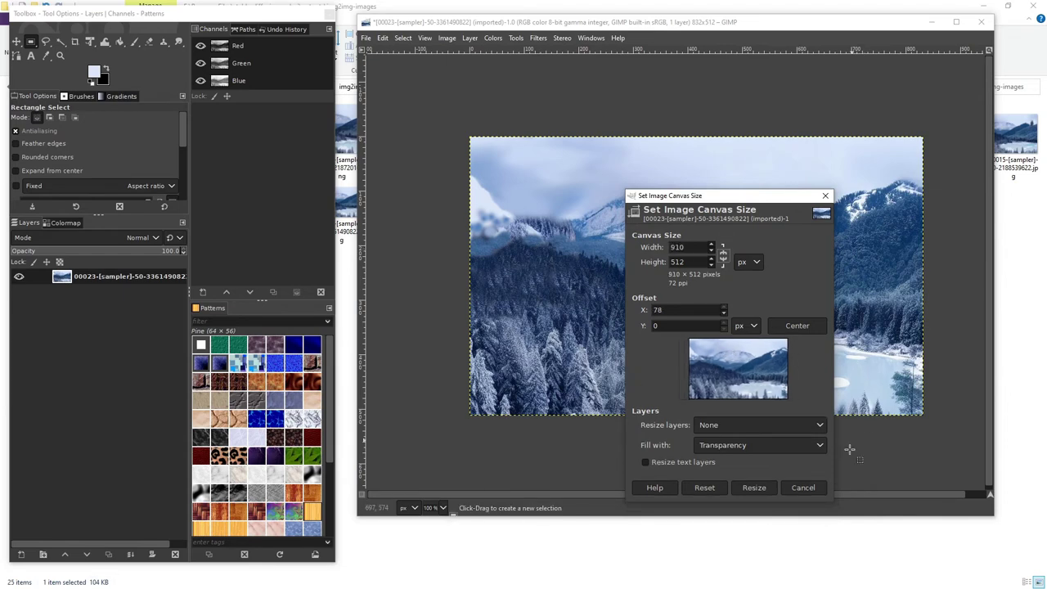
{"action": "left_click", "coordinate": [757, 488]}
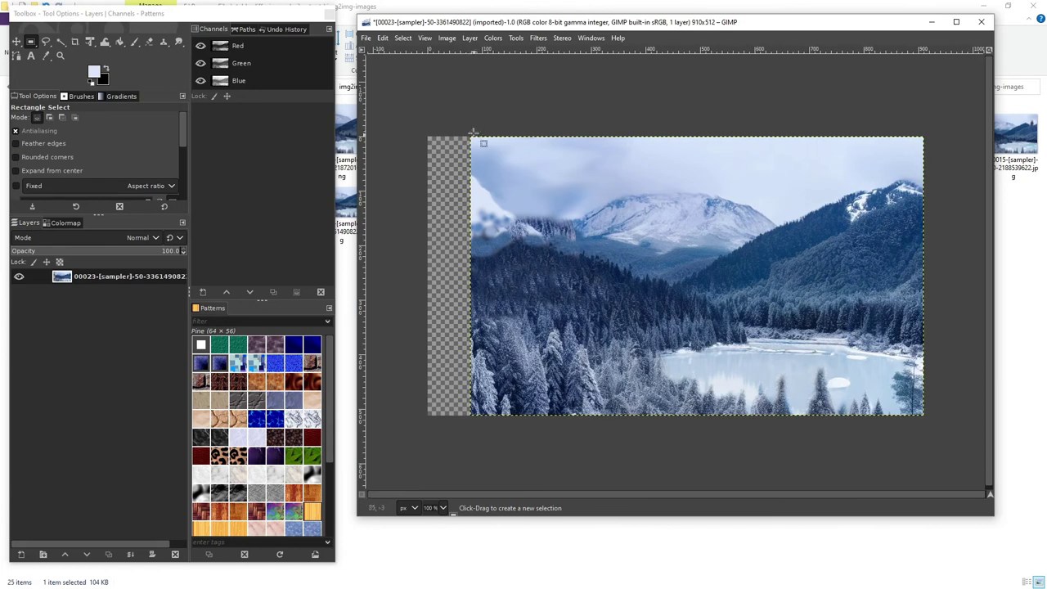
Fill the empty band along the image's left edge with mirrored copies of the neighbouring sky, snowy slope and forest strips
{"action": "left_click_drag", "start_coordinate": [472, 138], "coordinate": [514, 237]}
{"action": "key", "text": "ctrl+c"}
{"action": "key", "text": "ctrl+v"}
{"action": "left_click", "coordinate": [21, 553]}
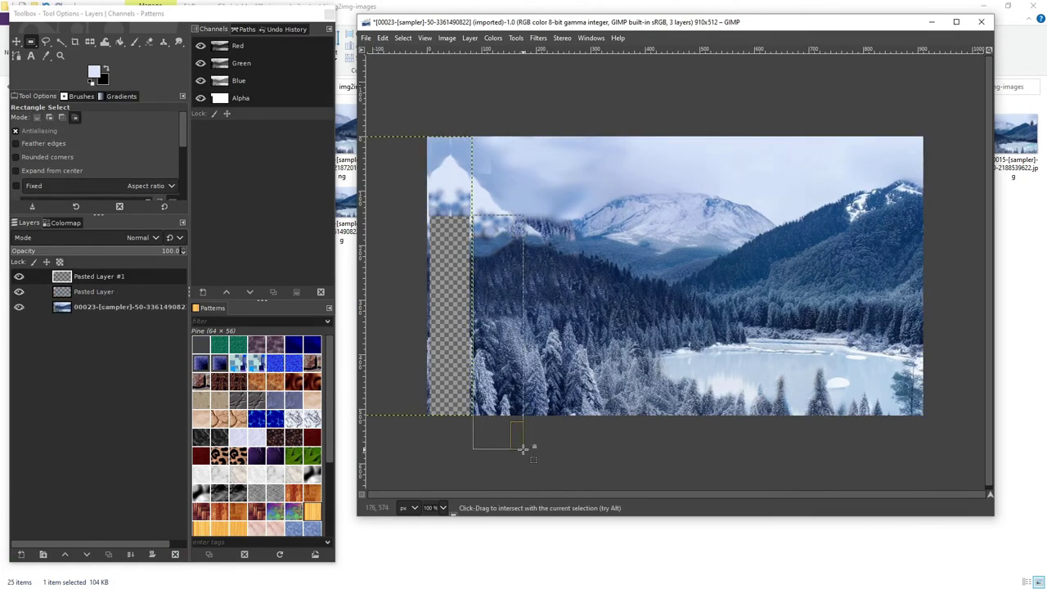
{"action": "key", "text": "m"}
{"action": "left_click_drag", "start_coordinate": [691, 302], "coordinate": [439, 342]}
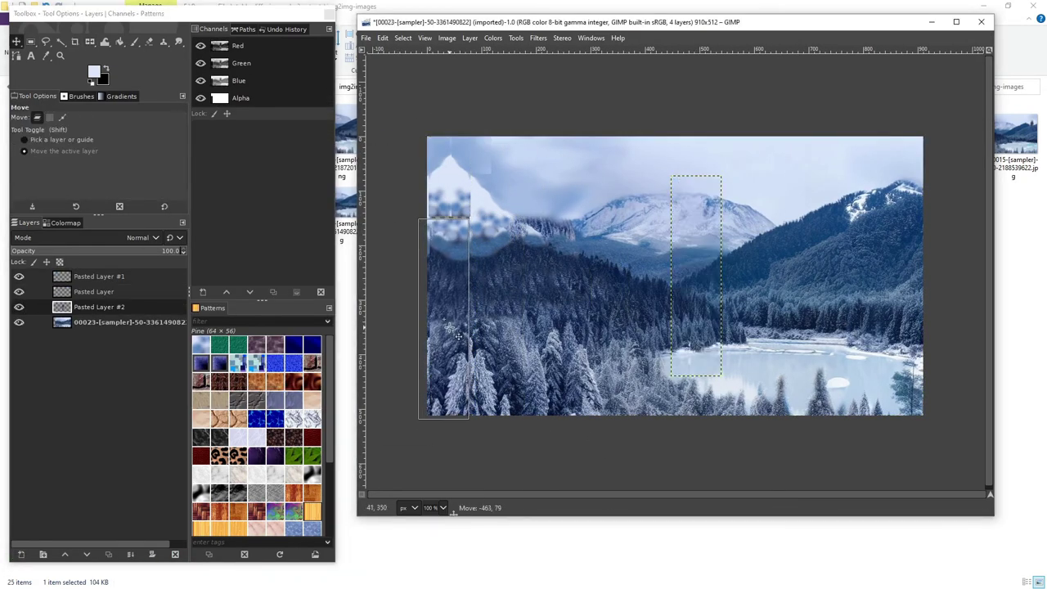
{"action": "key", "text": "r"}
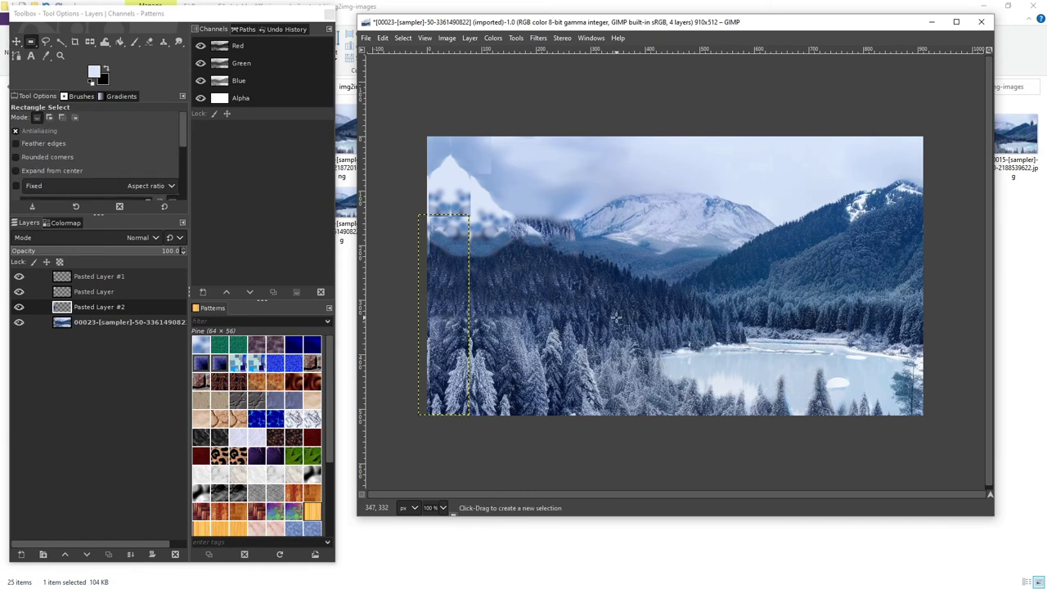
{"action": "key", "text": "Page_Down"}
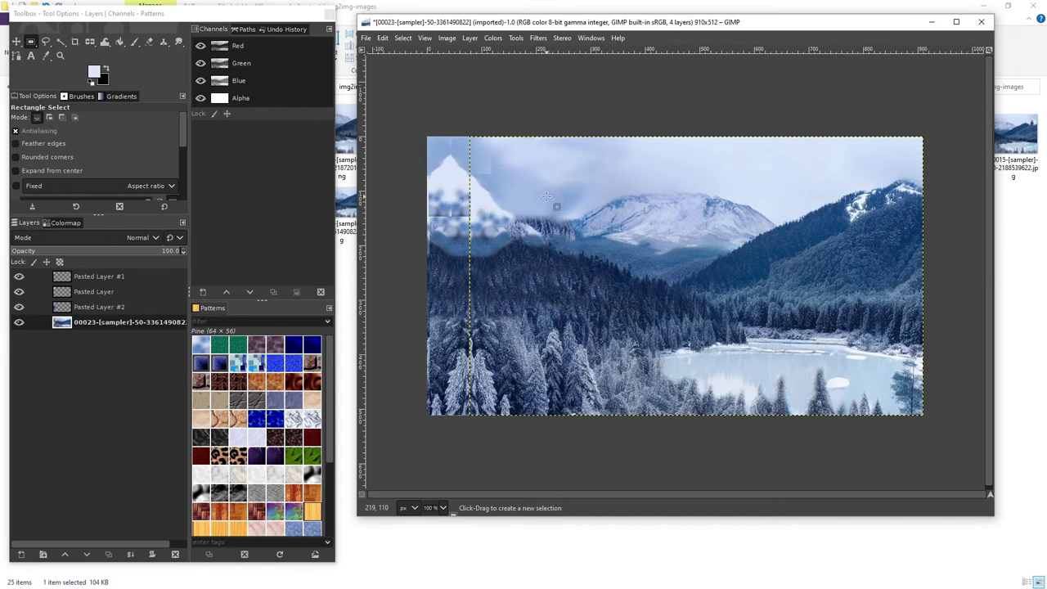
{"action": "key", "text": "ctrl+shift+e"}
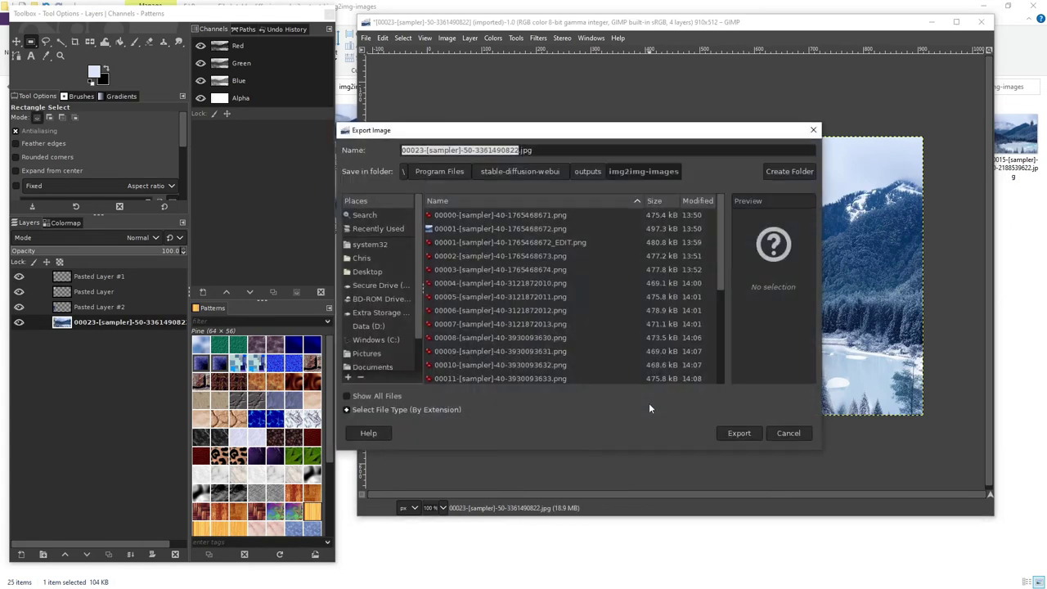
{"action": "type", "text": "_EDIT"}
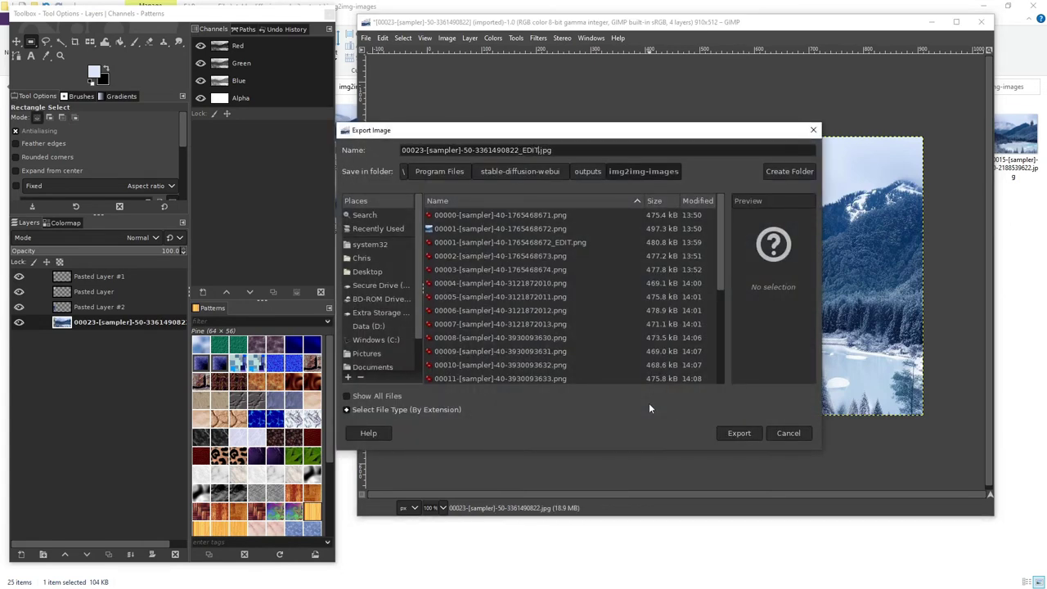
{"action": "key", "text": "Return"}
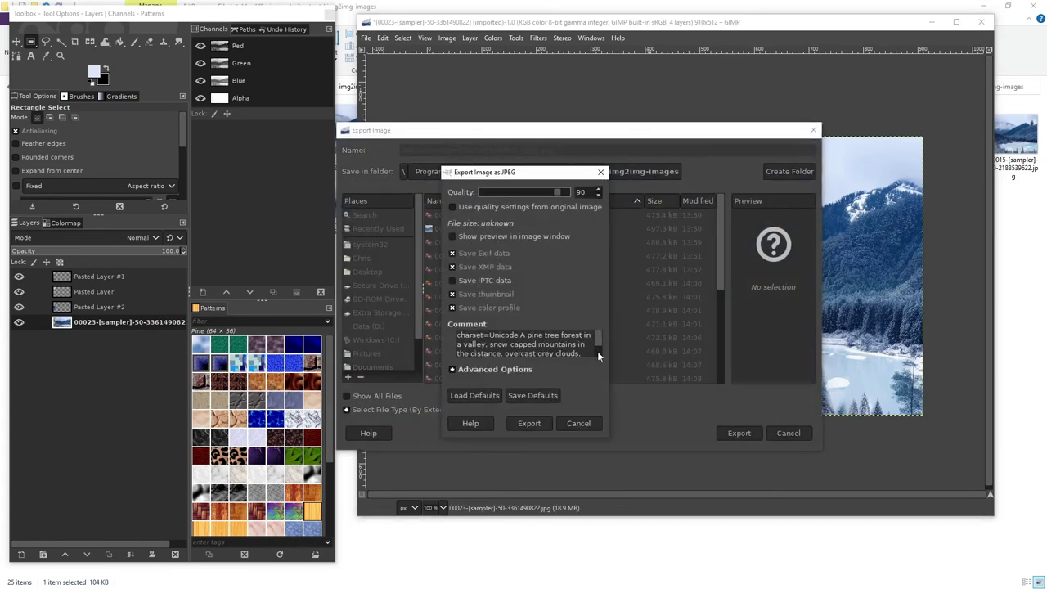
{"action": "left_click", "coordinate": [568, 423]}
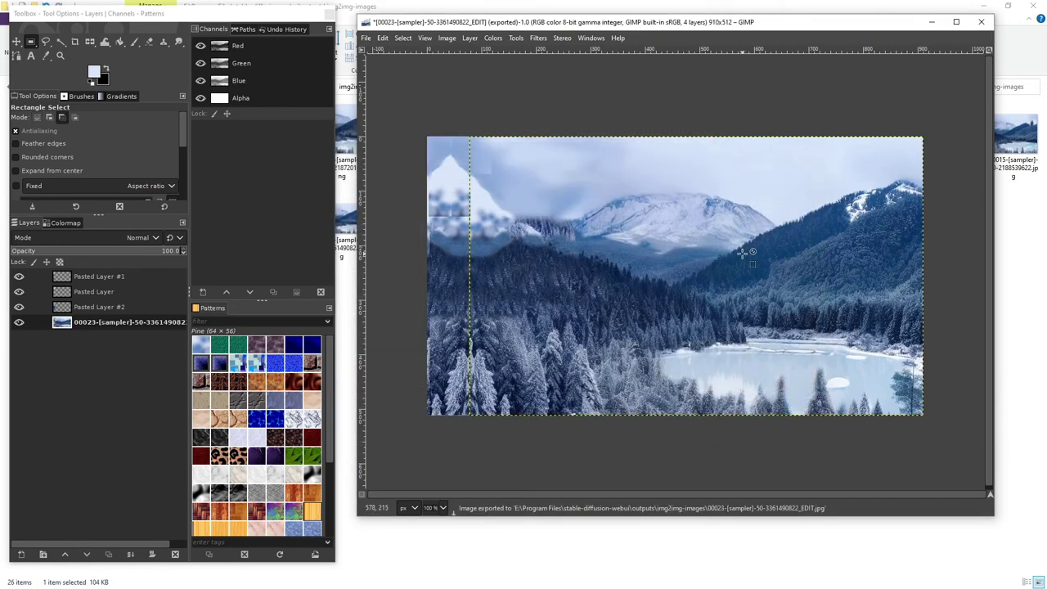
Close the image without saving its project changes and exit GIMP
{"action": "key", "text": "ctrl+w"}
{"action": "key", "text": "ctrl+d"}
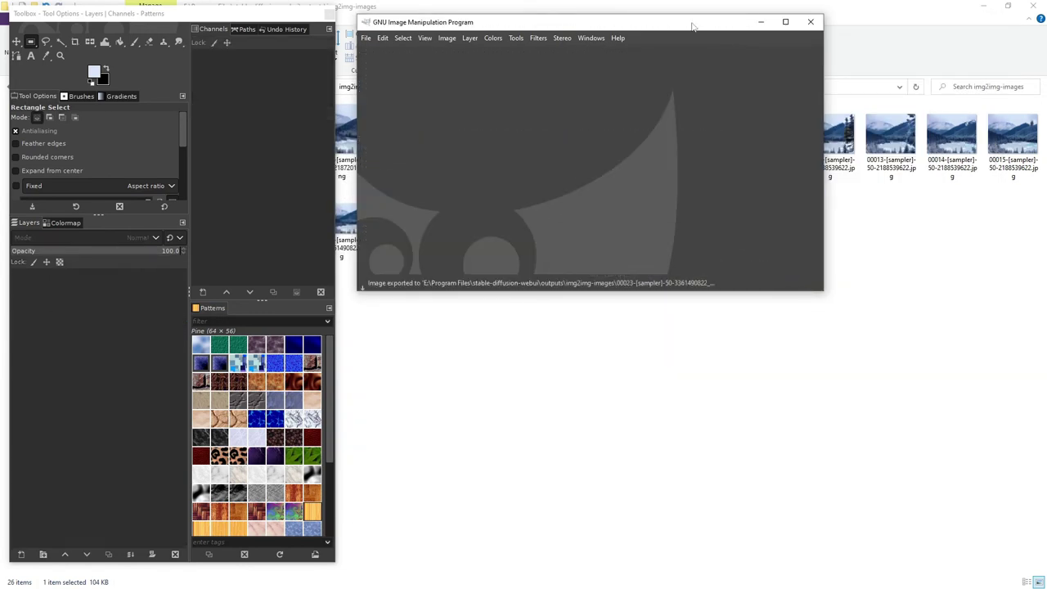
{"action": "left_click", "coordinate": [810, 21]}
{"action": "key", "text": "Right"}
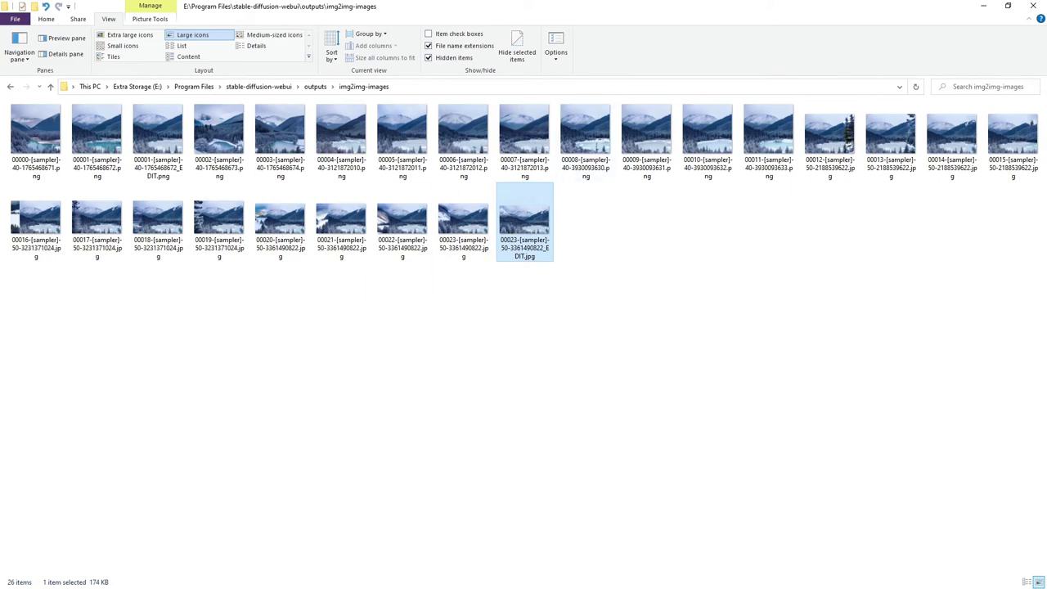
{"action": "left_click_drag", "start_coordinate": [524, 221], "coordinate": [282, 261]}
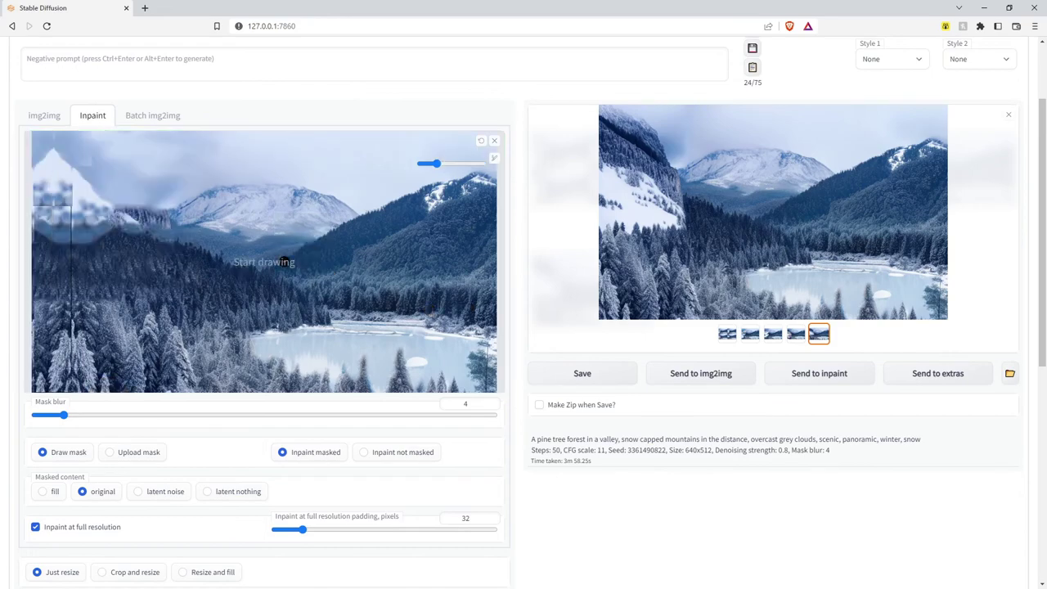
Try to load the _EDIT.jpg image into the img2img source area as well
{"action": "left_click", "coordinate": [39, 115]}
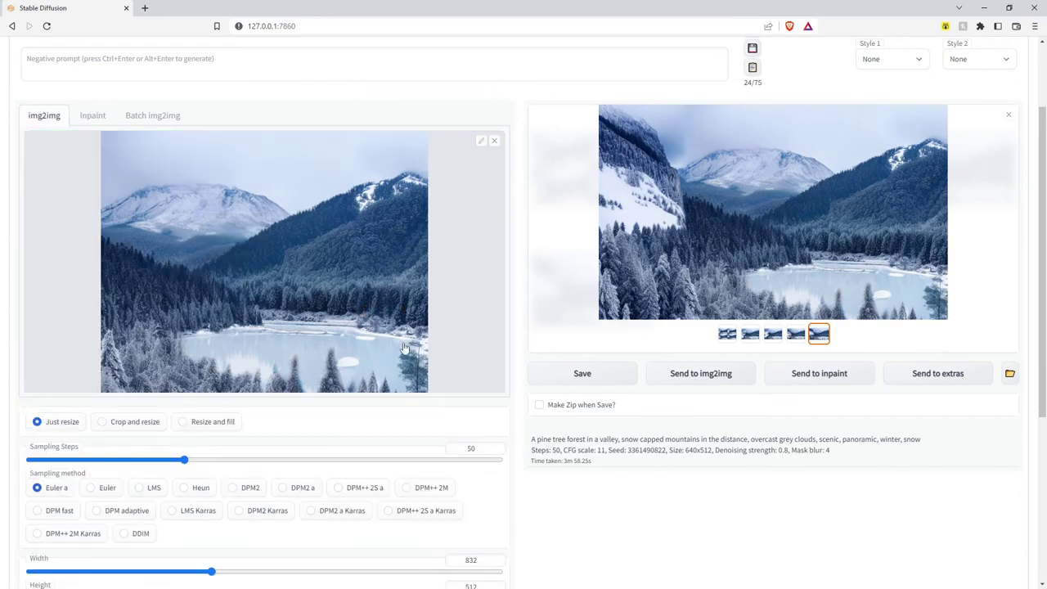
{"action": "key", "text": "alt+Tab"}
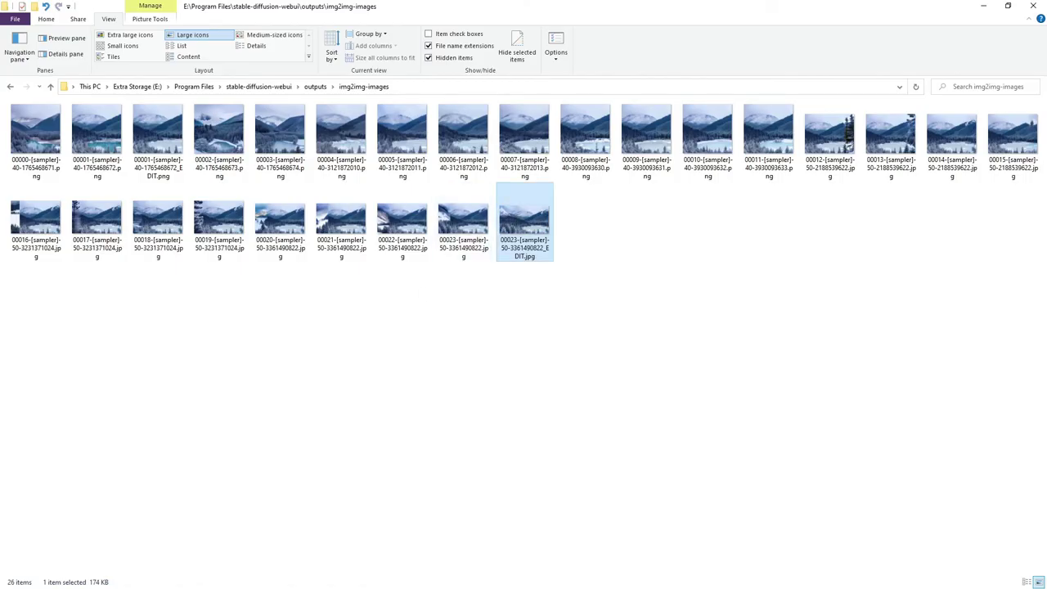
{"action": "left_click_drag", "start_coordinate": [524, 221], "coordinate": [55, 185]}
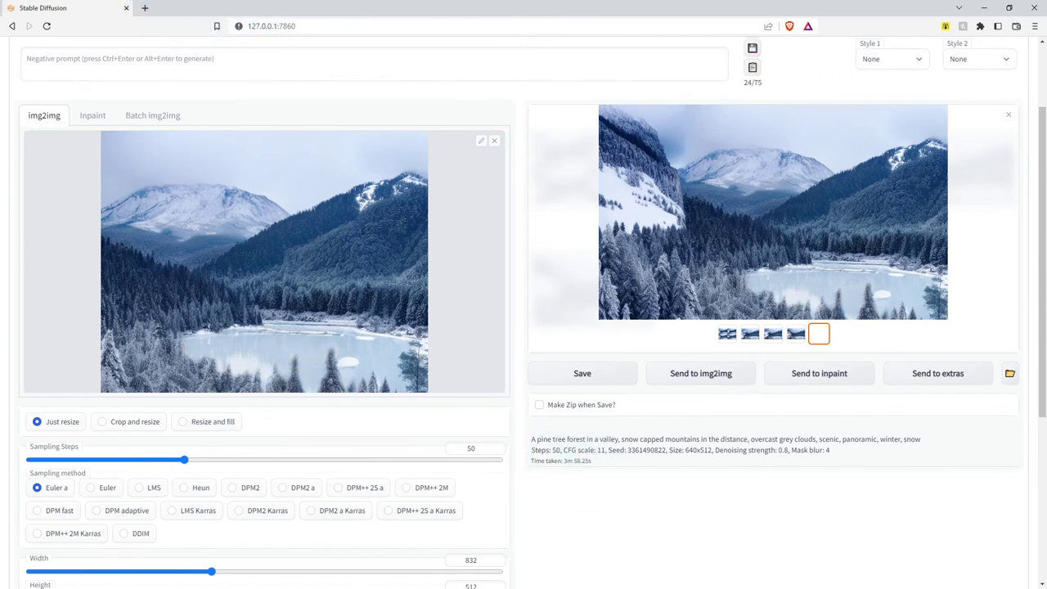
{"action": "key", "text": "ctrl+shift+Escape"}
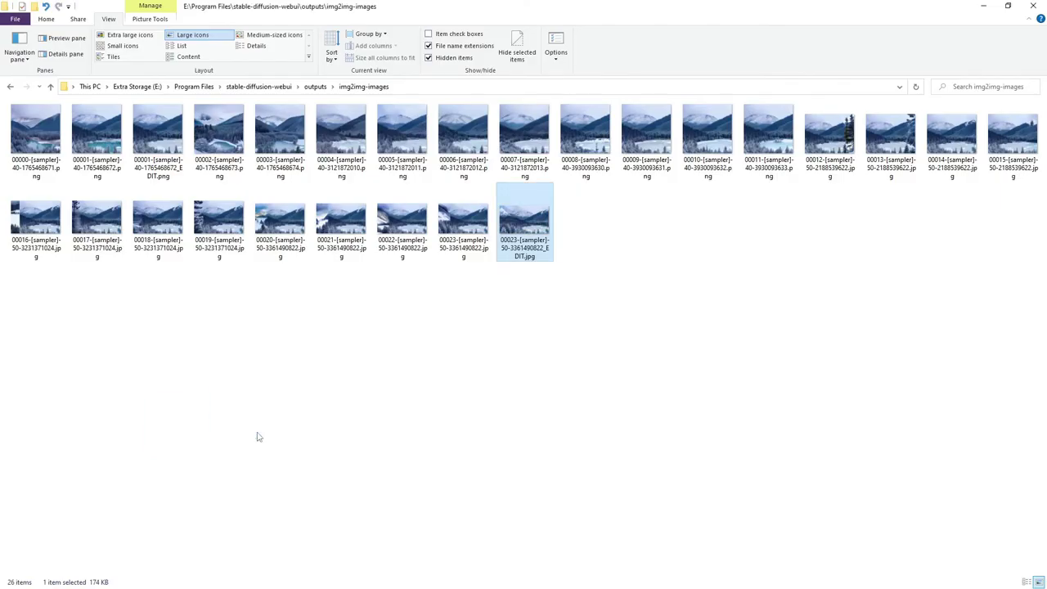
{"action": "left_click", "coordinate": [582, 361]}
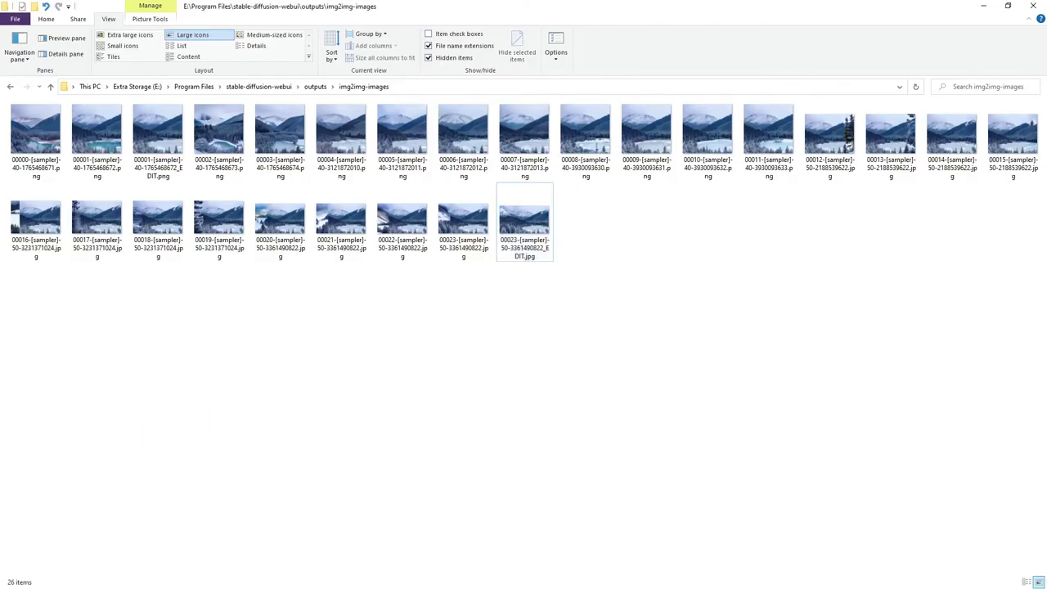
{"action": "key", "text": "alt+Tab"}
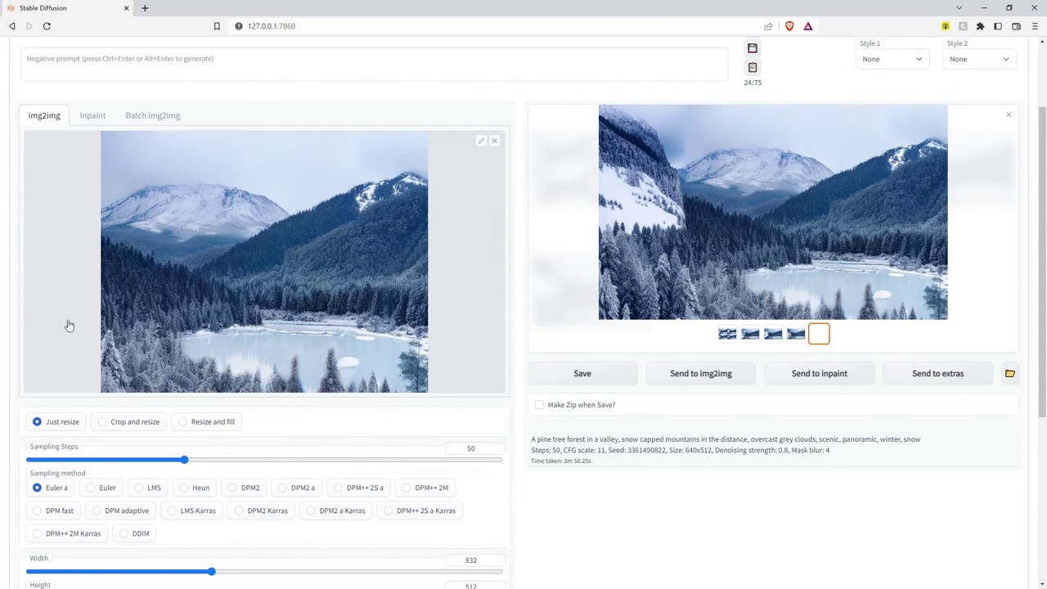
Return to the Inpaint image and set the mask brush to its maximum size
{"action": "left_click", "coordinate": [92, 116]}
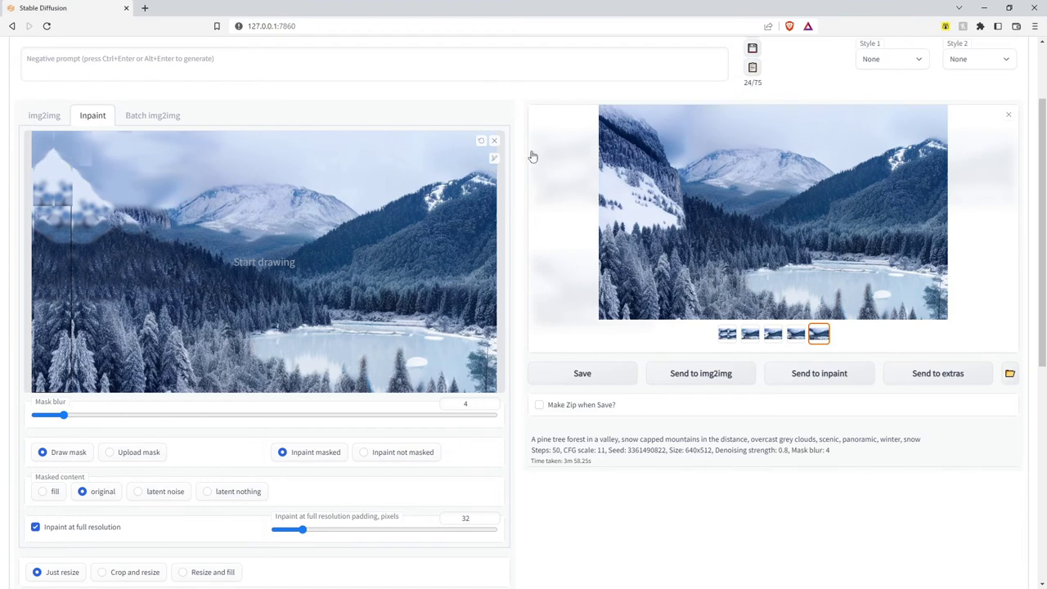
{"action": "mouse_move", "coordinate": [494, 158]}
{"action": "left_click_drag", "start_coordinate": [434, 163], "coordinate": [531, 177]}
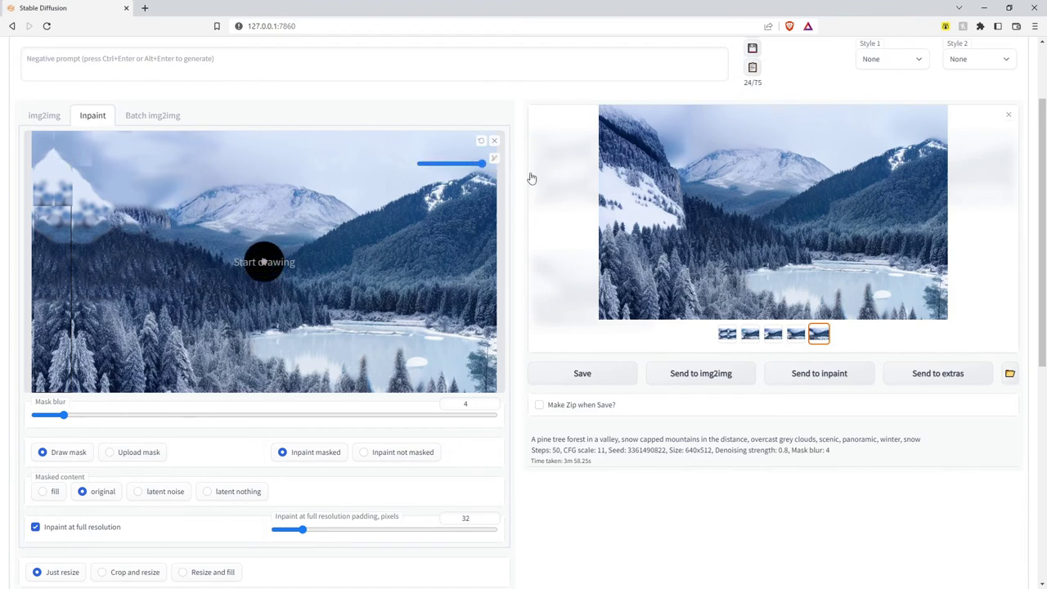
Set the output width to 960 in the inpainting settings
{"action": "scroll", "coordinate": [593, 452], "scroll_direction": "down", "scroll_amount": 5}
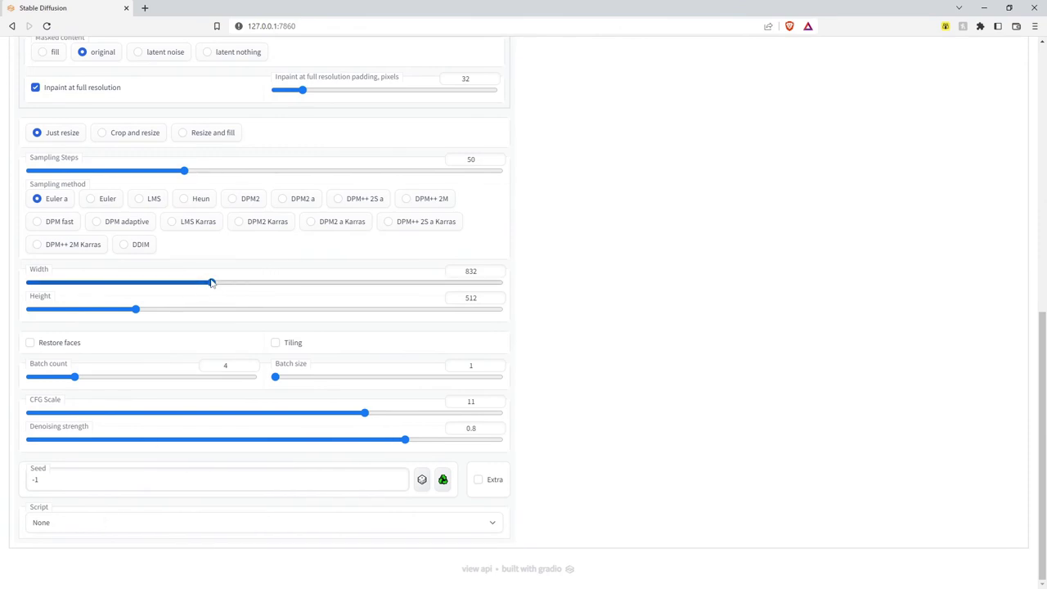
{"action": "left_click_drag", "start_coordinate": [211, 282], "coordinate": [243, 284]}
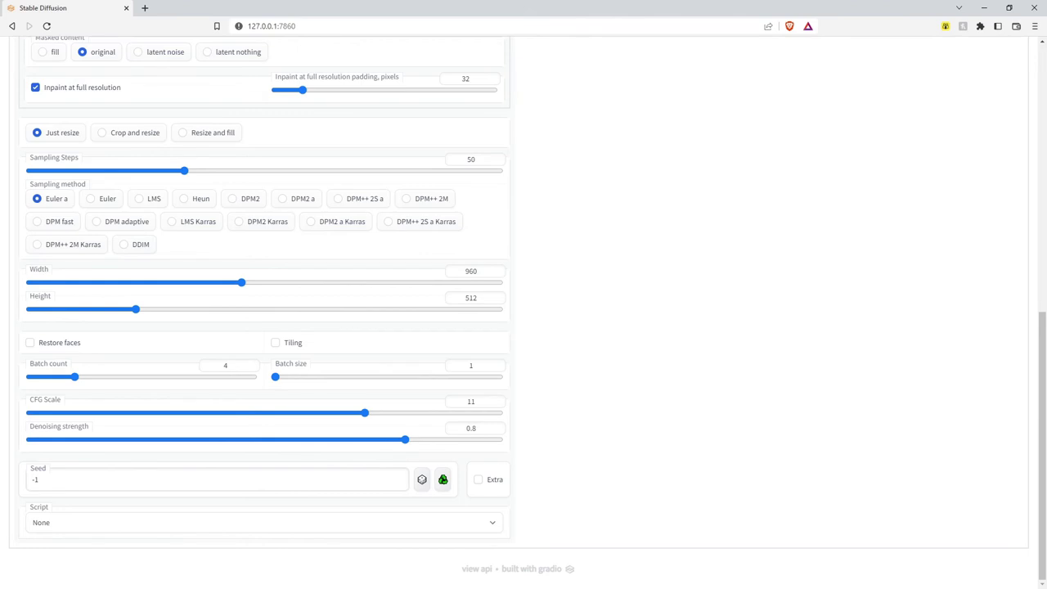
{"action": "mouse_move", "coordinate": [244, 283]}
{"action": "left_mouse_down"}
{"action": "mouse_move", "coordinate": [231, 285]}
{"action": "mouse_move", "coordinate": [240, 283]}
{"action": "left_mouse_up"}
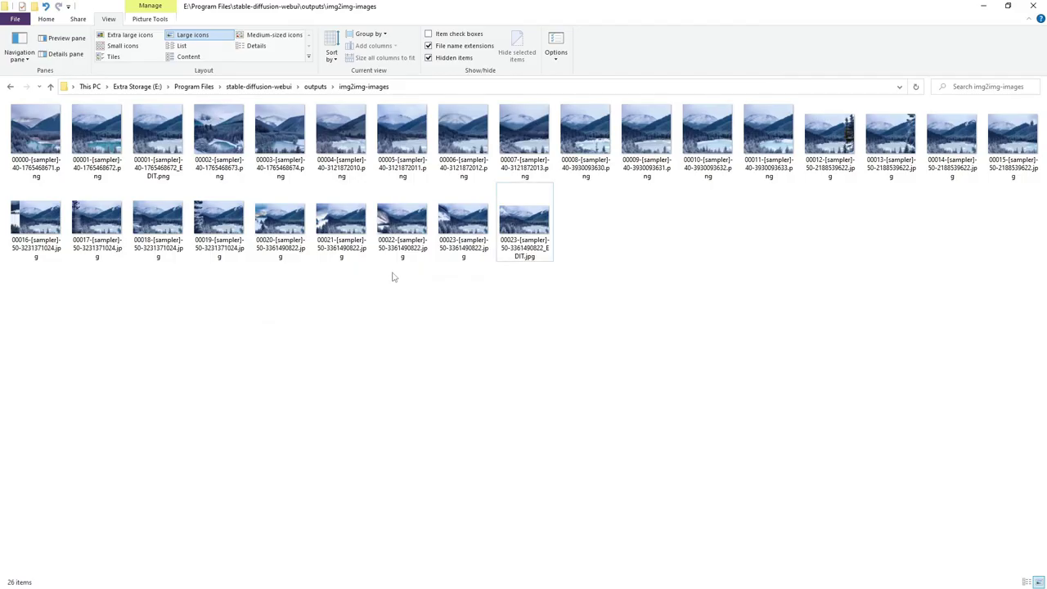
{"action": "right_click", "coordinate": [533, 235]}
{"action": "mouse_move", "coordinate": [454, 448]}
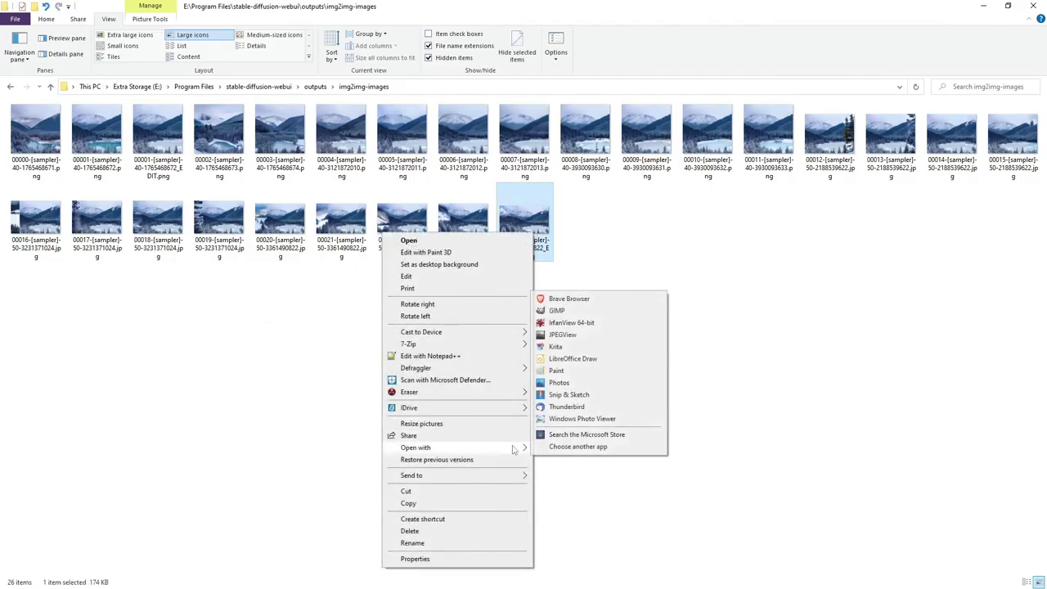
{"action": "left_click", "coordinate": [576, 312]}
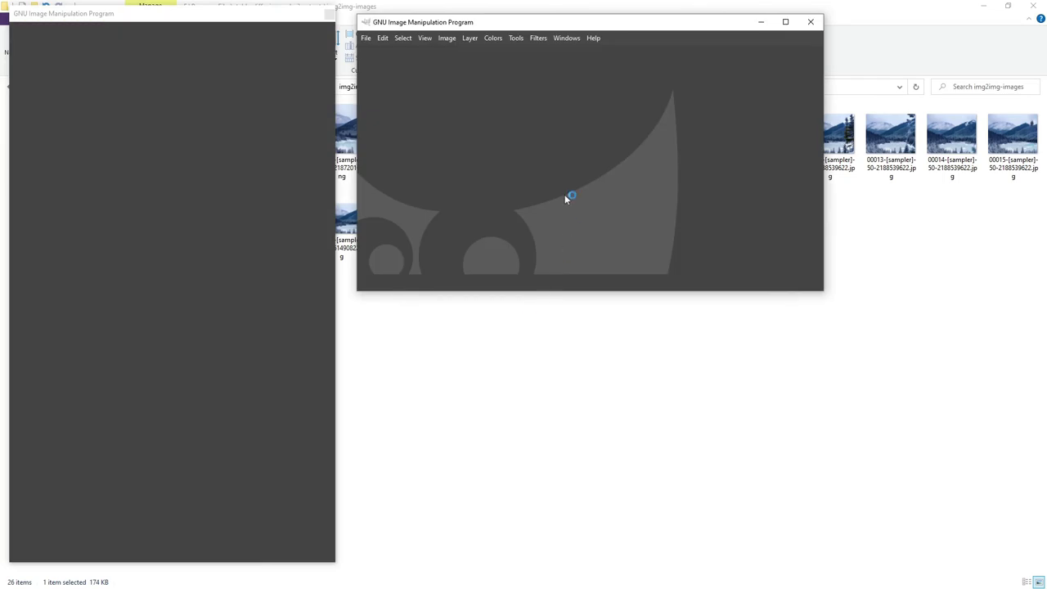
Open the Scale Image settings for the landscape and work out 1920 ÷ 2 in Calculator
{"action": "right_click", "coordinate": [564, 214]}
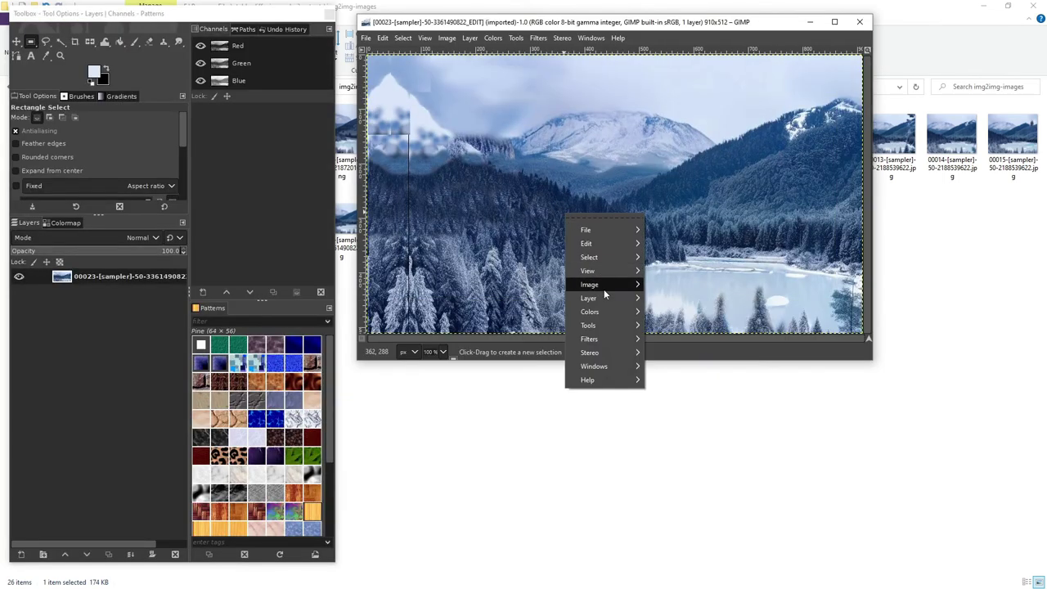
{"action": "mouse_move", "coordinate": [607, 285]}
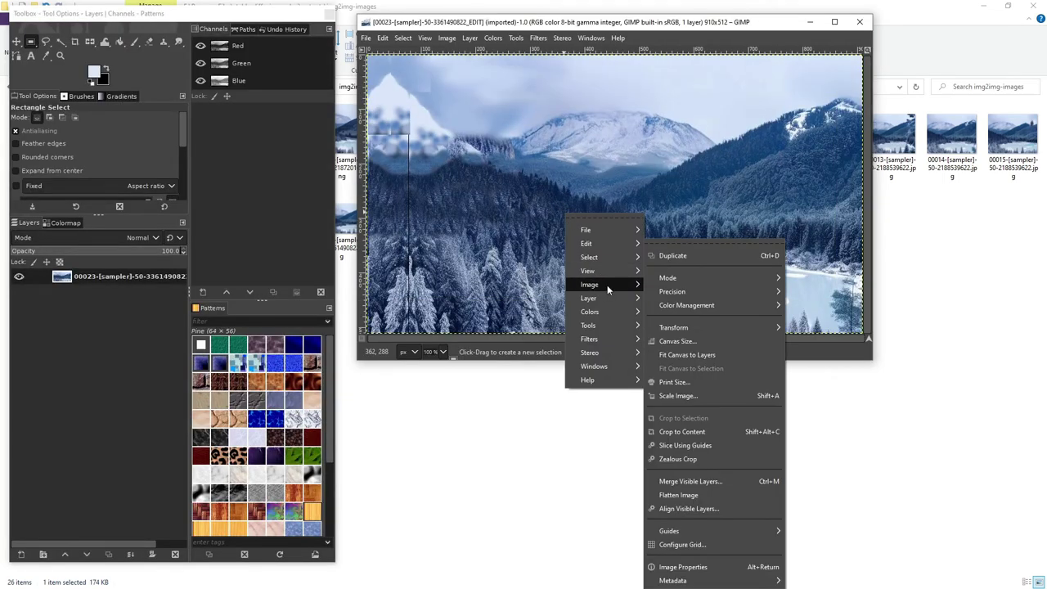
{"action": "left_click", "coordinate": [710, 397]}
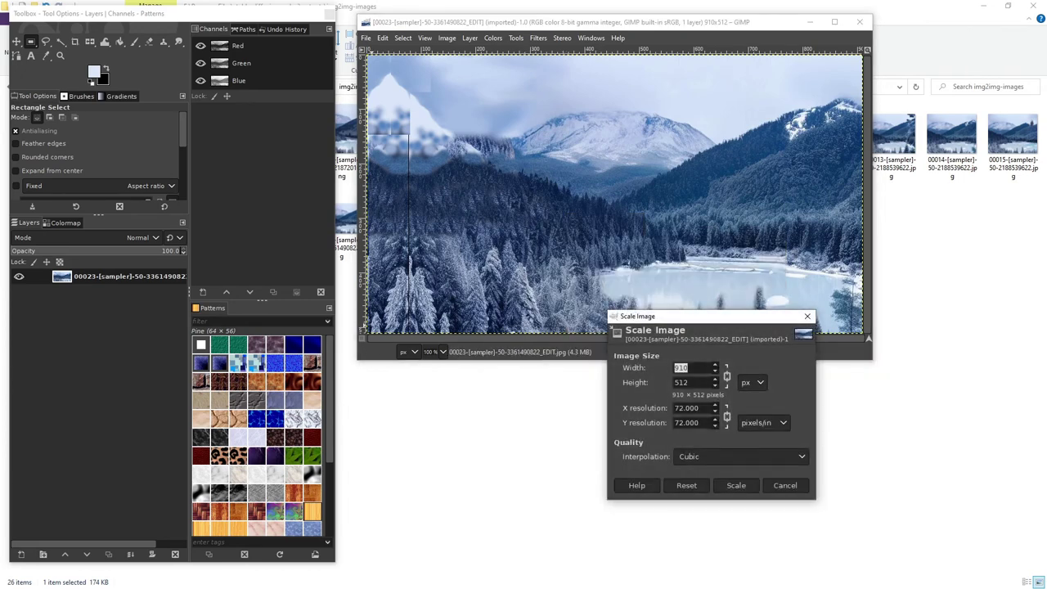
{"action": "key", "text": "XF86Calculator"}
{"action": "type", "text": "192"}
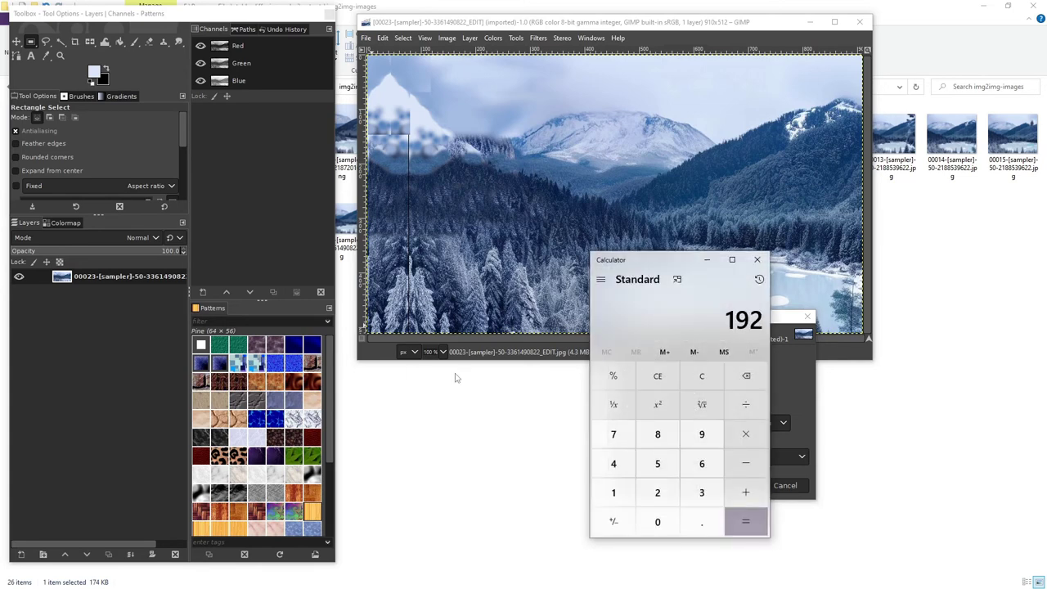
{"action": "type", "text": "0 ÷ 2"}
{"action": "key", "text": "Return"}
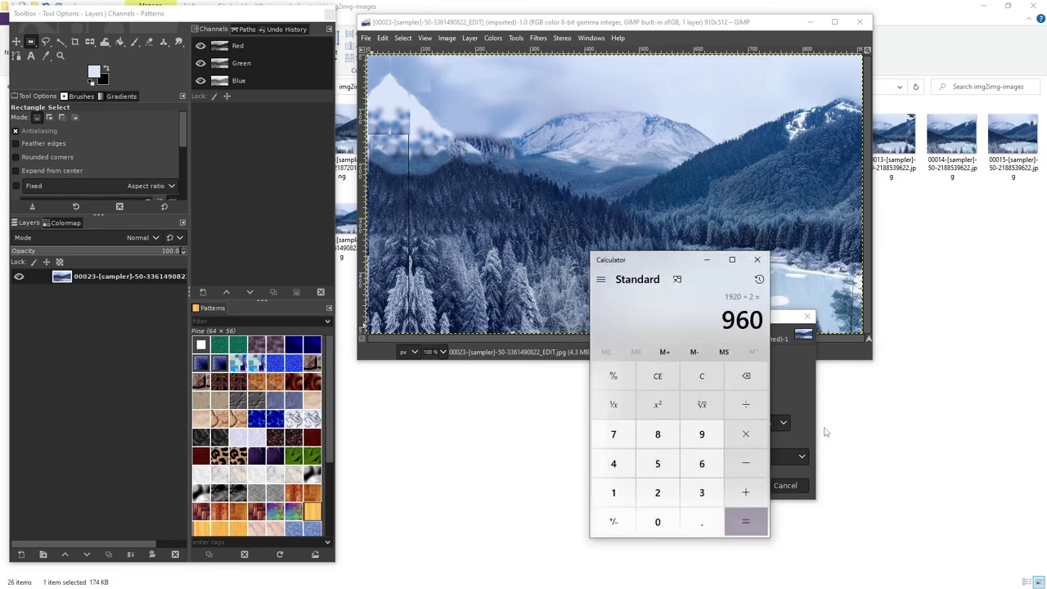
Work out 1080 ÷ 2 in Calculator and scale the image to 960 × 540 pixels with width and height unlinked
{"action": "left_click", "coordinate": [804, 391]}
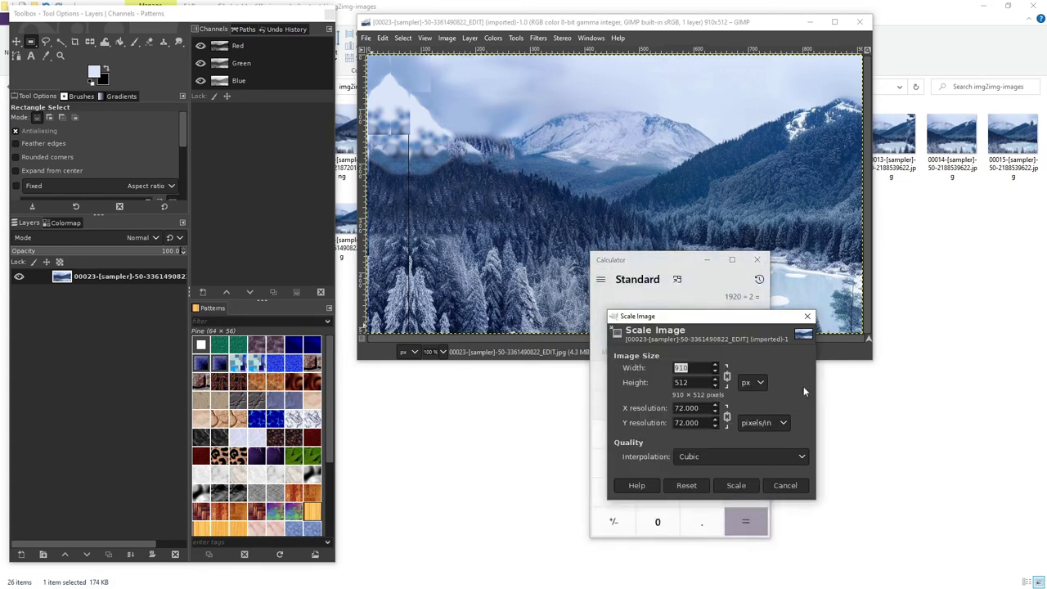
{"action": "left_click", "coordinate": [727, 375]}
{"action": "left_click", "coordinate": [673, 268]}
{"action": "key", "text": "Escape"}
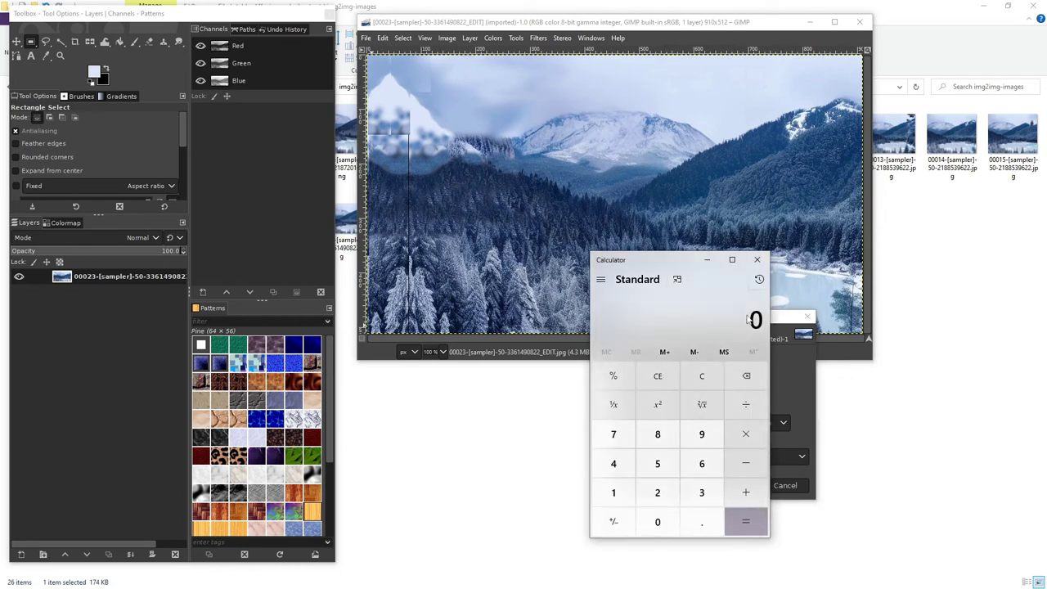
{"action": "type", "text": "10802"}
{"action": "key", "text": "Return"}
{"action": "left_click", "coordinate": [756, 259]}
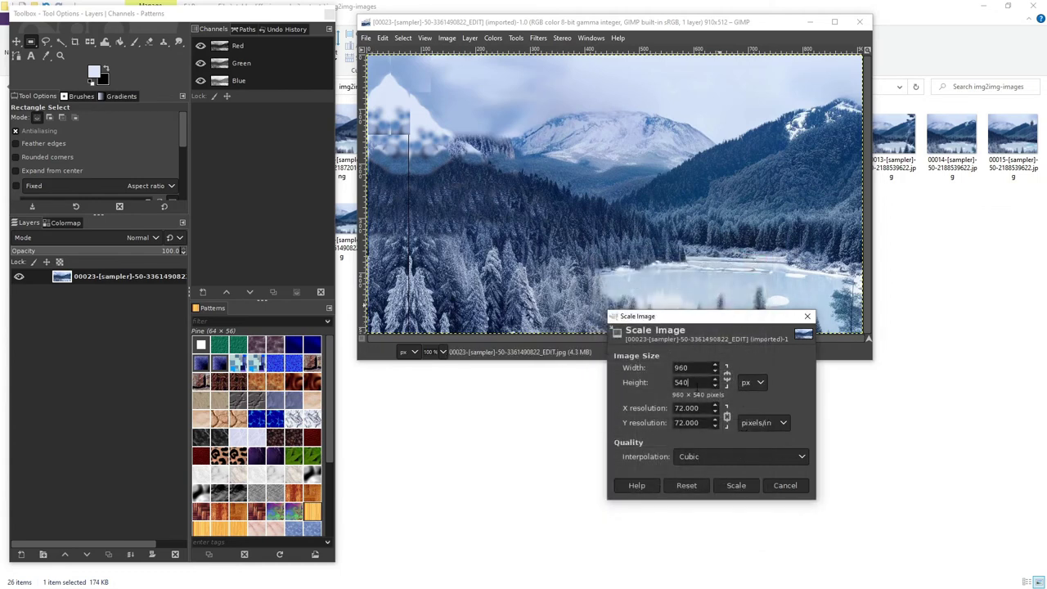
{"action": "left_click", "coordinate": [735, 485]}
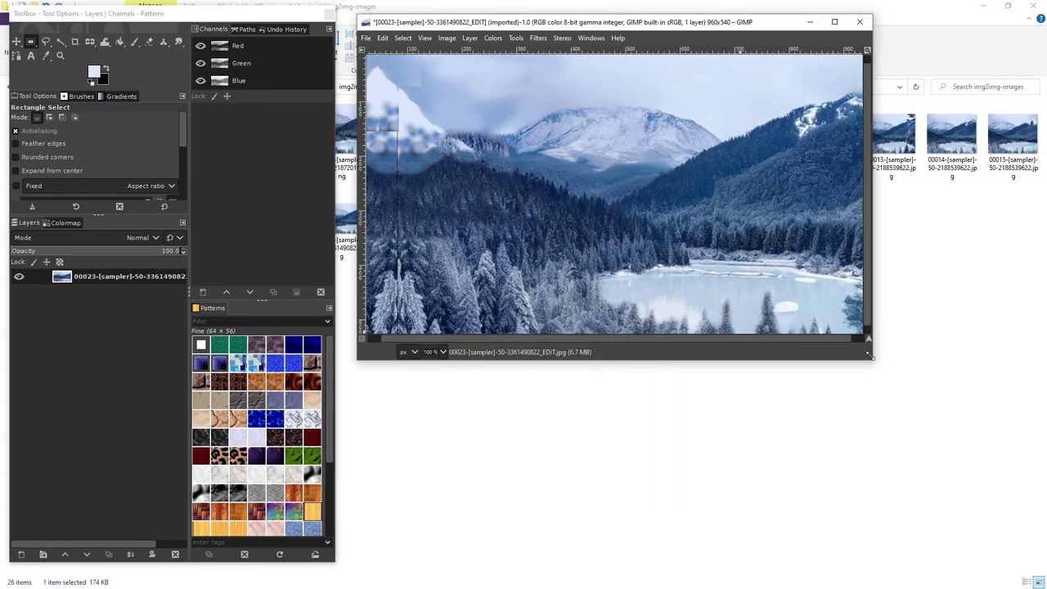
Smudge the vertical seam and the hard edges of the snowy peak in the extended left side, using a size 65 brush
{"action": "left_click_drag", "start_coordinate": [869, 354], "coordinate": [1001, 438]}
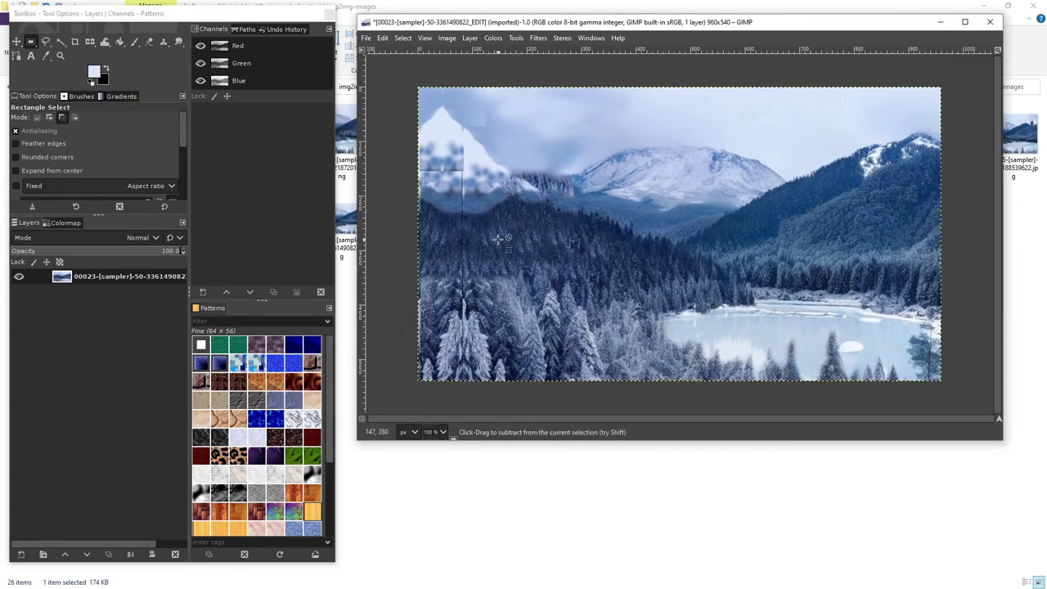
{"action": "key", "text": "s"}
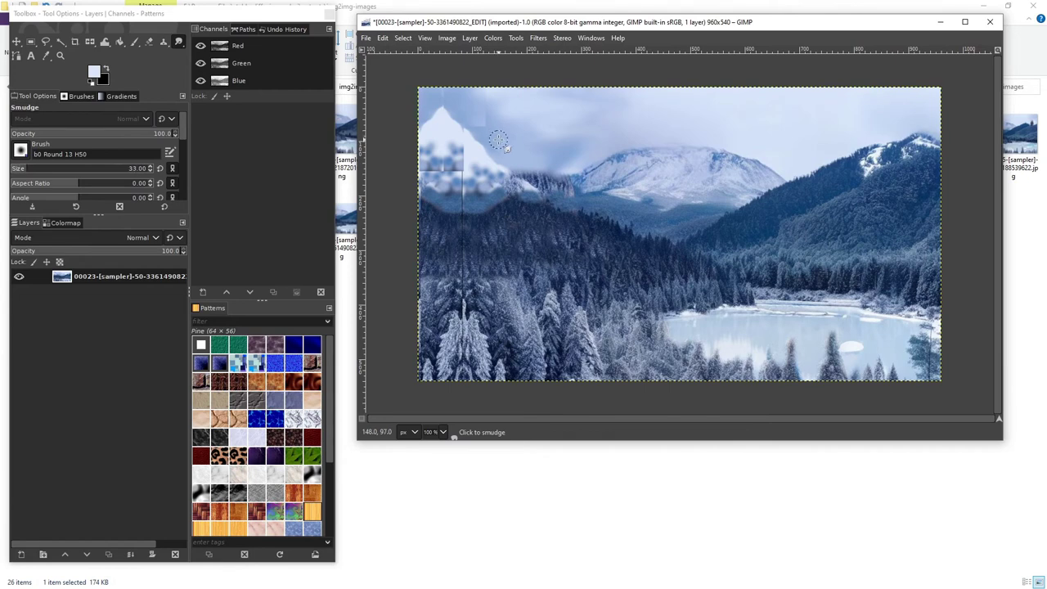
{"action": "key", "text": "bracketright"}
{"action": "mouse_move", "coordinate": [471, 97]}
{"action": "left_mouse_down"}
{"action": "mouse_move", "coordinate": [442, 101]}
{"action": "mouse_move", "coordinate": [482, 125]}
{"action": "mouse_move", "coordinate": [466, 131]}
{"action": "mouse_move", "coordinate": [459, 181]}
{"action": "mouse_move", "coordinate": [454, 152]}
{"action": "mouse_move", "coordinate": [467, 168]}
{"action": "mouse_move", "coordinate": [426, 168]}
{"action": "mouse_move", "coordinate": [457, 168]}
{"action": "mouse_move", "coordinate": [432, 180]}
{"action": "mouse_move", "coordinate": [431, 169]}
{"action": "mouse_move", "coordinate": [479, 183]}
{"action": "mouse_move", "coordinate": [469, 196]}
{"action": "mouse_move", "coordinate": [452, 170]}
{"action": "left_mouse_up"}
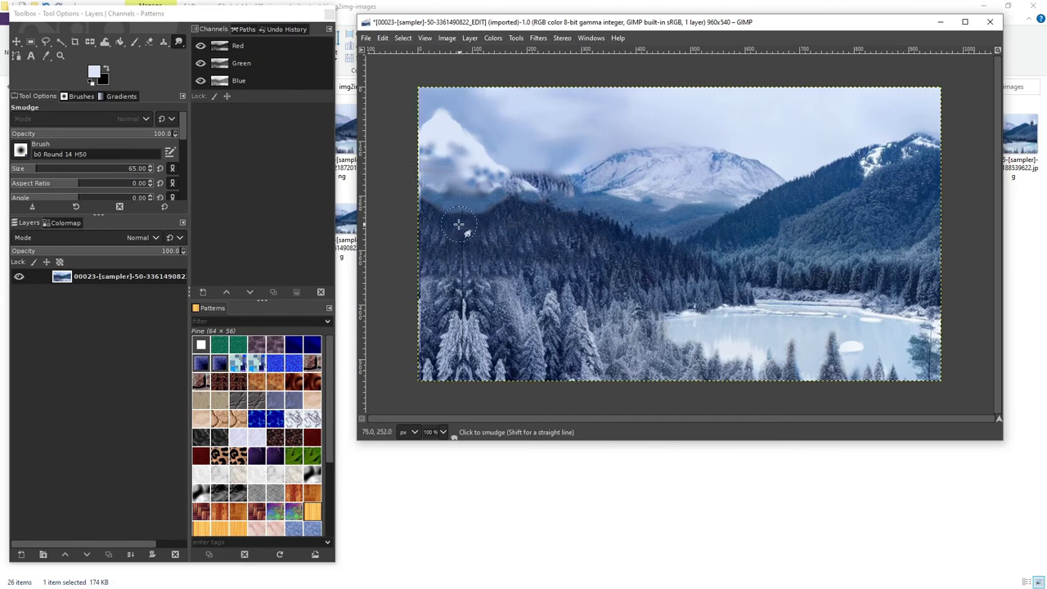
{"action": "mouse_move", "coordinate": [464, 245]}
{"action": "left_mouse_down"}
{"action": "mouse_move", "coordinate": [494, 252]}
{"action": "mouse_move", "coordinate": [459, 262]}
{"action": "mouse_move", "coordinate": [456, 383]}
{"action": "mouse_move", "coordinate": [475, 350]}
{"action": "mouse_move", "coordinate": [456, 325]}
{"action": "mouse_move", "coordinate": [499, 307]}
{"action": "left_mouse_up"}
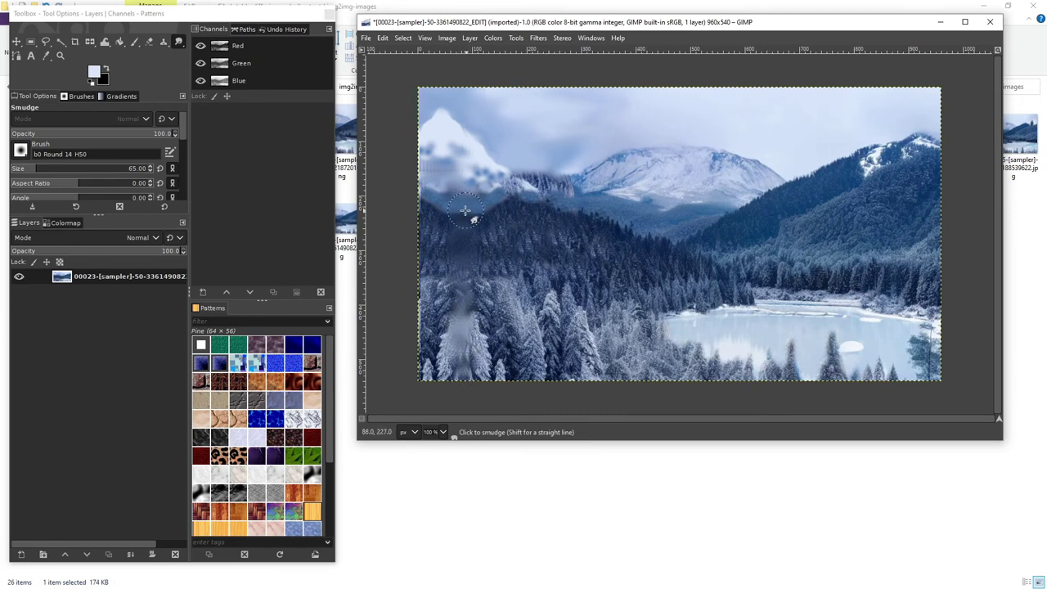
{"action": "mouse_move", "coordinate": [441, 164]}
{"action": "left_mouse_down"}
{"action": "mouse_move", "coordinate": [426, 176]}
{"action": "mouse_move", "coordinate": [434, 188]}
{"action": "left_mouse_up"}
{"action": "key", "text": "ctrl"}
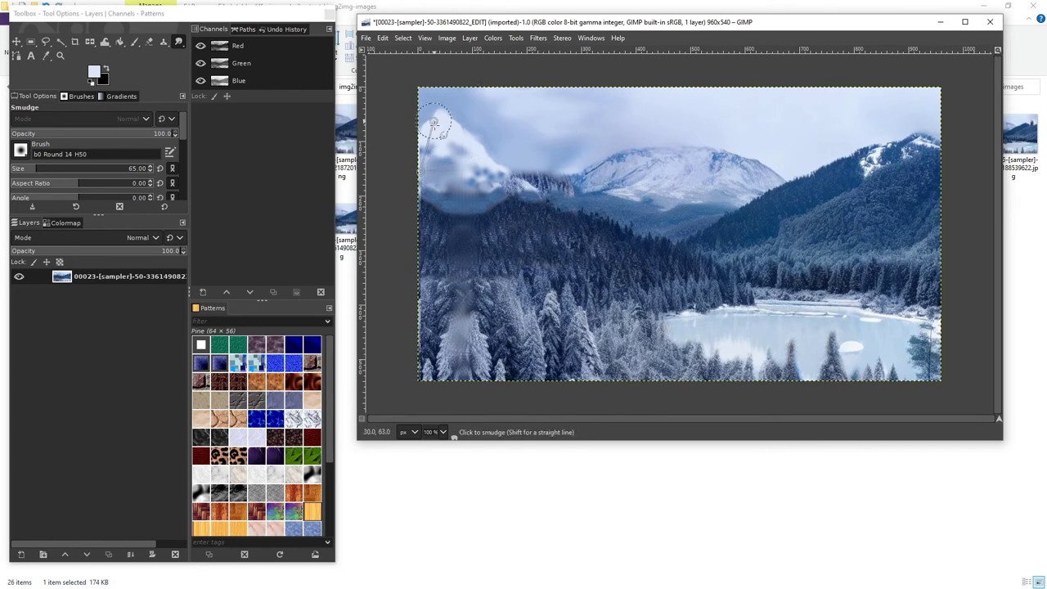
{"action": "mouse_move", "coordinate": [430, 151]}
{"action": "left_mouse_down"}
{"action": "mouse_move", "coordinate": [446, 135]}
{"action": "mouse_move", "coordinate": [465, 152]}
{"action": "mouse_move", "coordinate": [427, 160]}
{"action": "mouse_move", "coordinate": [433, 187]}
{"action": "mouse_move", "coordinate": [415, 207]}
{"action": "left_mouse_up"}
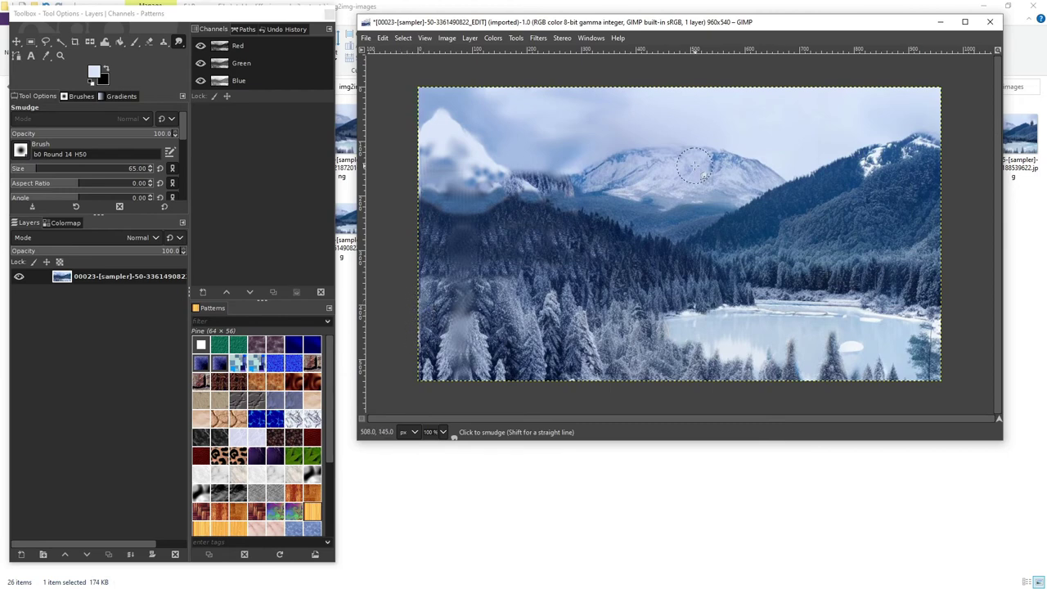
{"action": "key", "text": "shift+ctrl+e"}
{"action": "key", "text": "Return"}
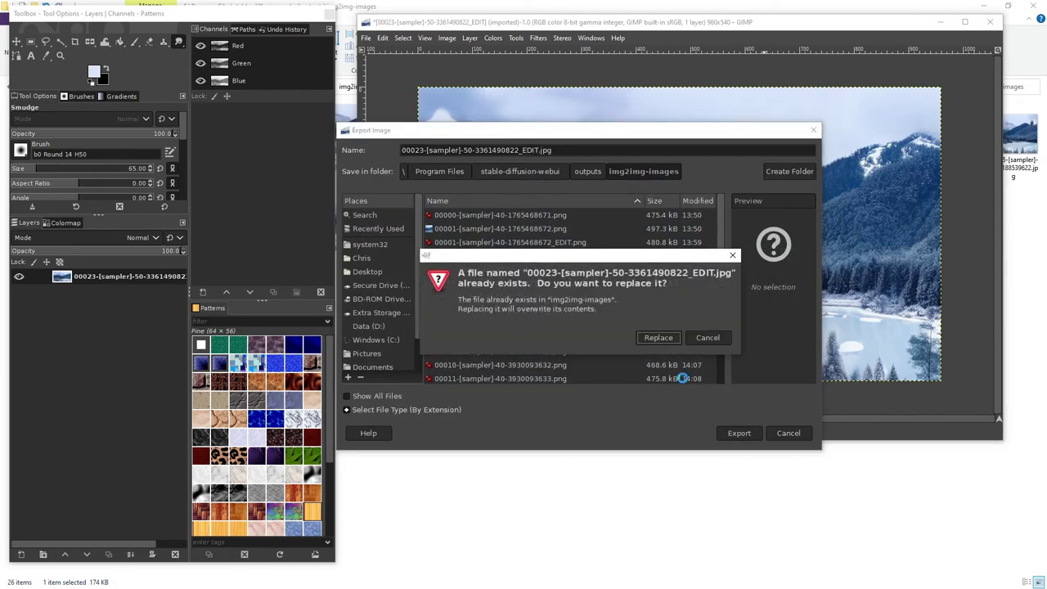
{"action": "left_click", "coordinate": [638, 342]}
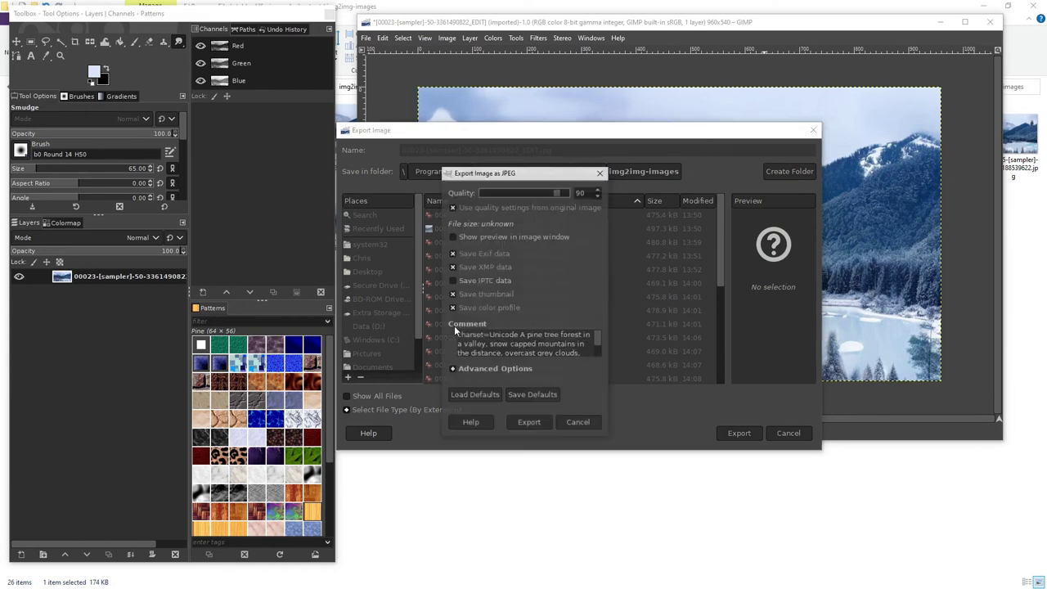
{"action": "left_click", "coordinate": [539, 419]}
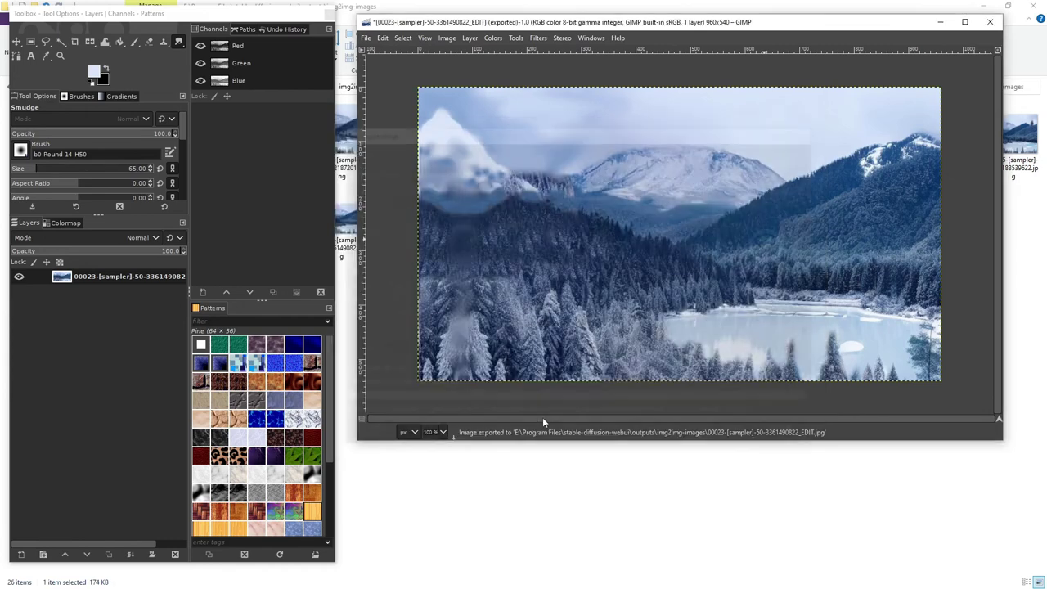
Close the image without saving a GIMP project and quit GIMP
{"action": "left_click", "coordinate": [982, 24]}
{"action": "left_click", "coordinate": [705, 311]}
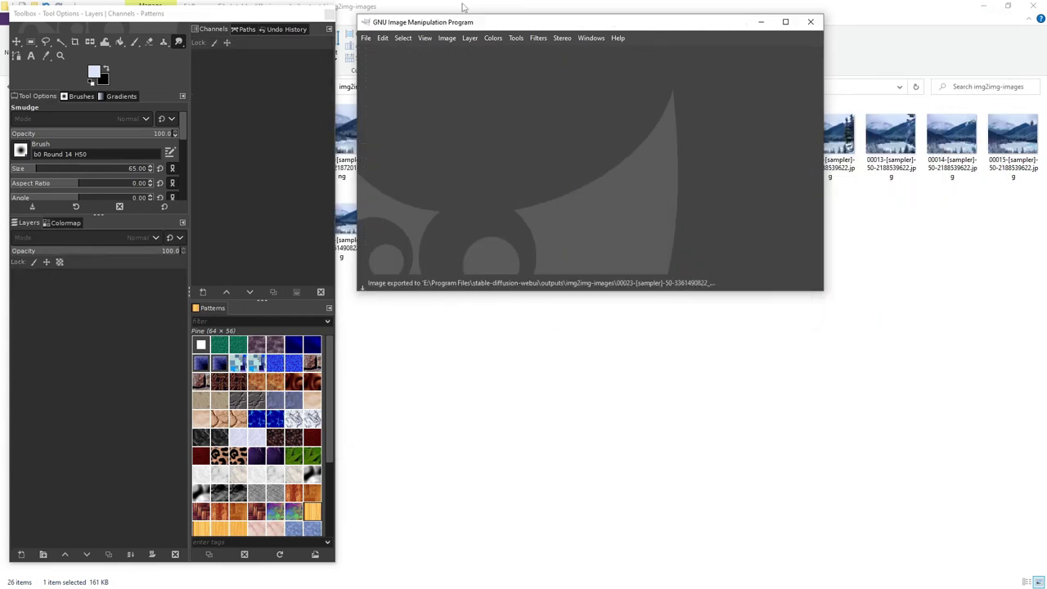
{"action": "left_click", "coordinate": [812, 25]}
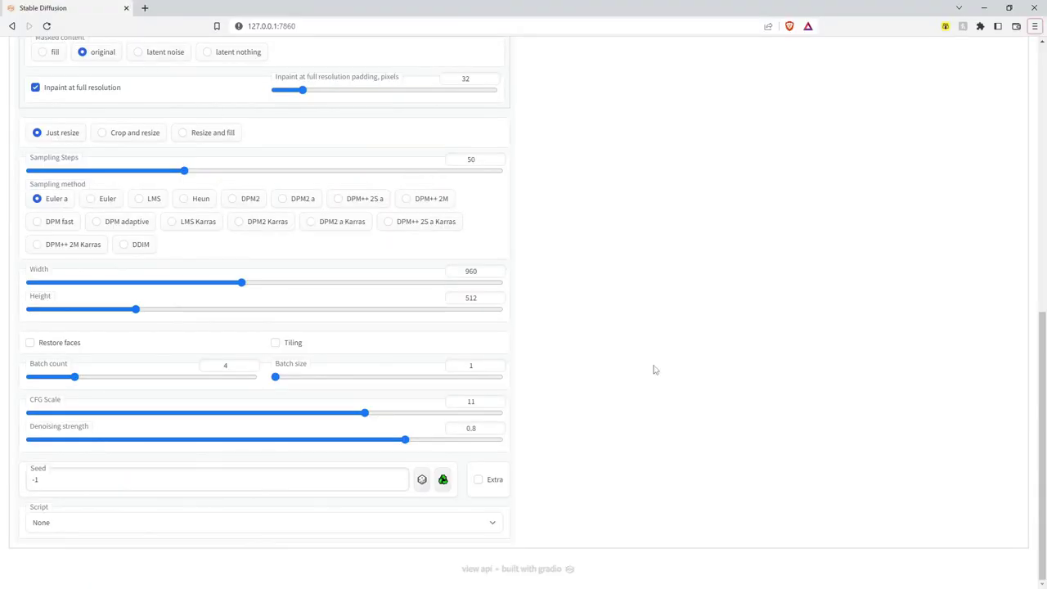
In the Stable Diffusion web UI, load the updated _EDIT.jpg into Inpaint and mask its whole left side with the maximum brush size
{"action": "scroll", "coordinate": [655, 367], "scroll_direction": "up", "scroll_amount": 5}
{"action": "scroll", "coordinate": [656, 374], "scroll_direction": "up", "scroll_amount": 5}
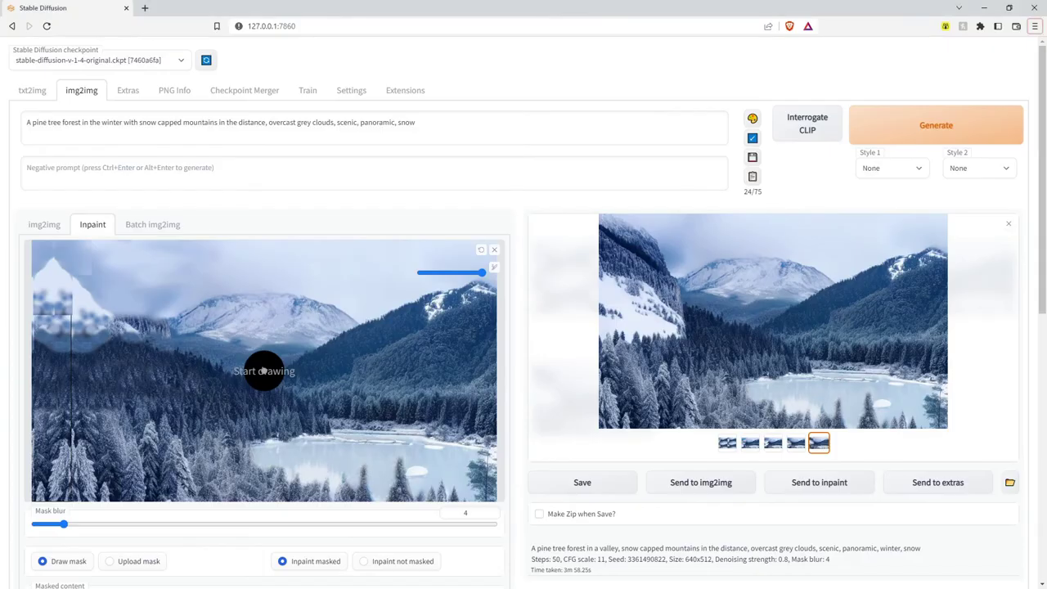
{"action": "mouse_move", "coordinate": [263, 370]}
{"action": "left_mouse_down"}
{"action": "mouse_move", "coordinate": [248, 428]}
{"action": "mouse_move", "coordinate": [211, 397]}
{"action": "left_mouse_up"}
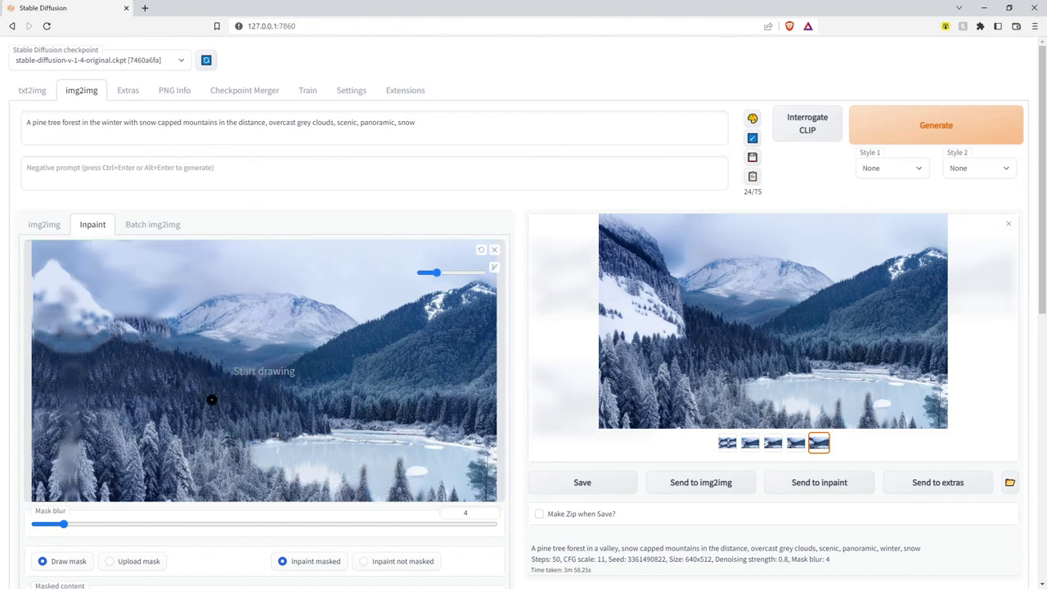
{"action": "left_click", "coordinate": [495, 268]}
{"action": "mouse_move", "coordinate": [100, 286]}
{"action": "left_mouse_down"}
{"action": "mouse_move", "coordinate": [131, 345]}
{"action": "mouse_move", "coordinate": [129, 488]}
{"action": "mouse_move", "coordinate": [93, 287]}
{"action": "mouse_move", "coordinate": [83, 266]}
{"action": "mouse_move", "coordinate": [46, 253]}
{"action": "mouse_move", "coordinate": [43, 361]}
{"action": "mouse_move", "coordinate": [60, 493]}
{"action": "mouse_move", "coordinate": [76, 284]}
{"action": "mouse_move", "coordinate": [98, 462]}
{"action": "mouse_move", "coordinate": [85, 275]}
{"action": "mouse_move", "coordinate": [123, 242]}
{"action": "left_mouse_up"}
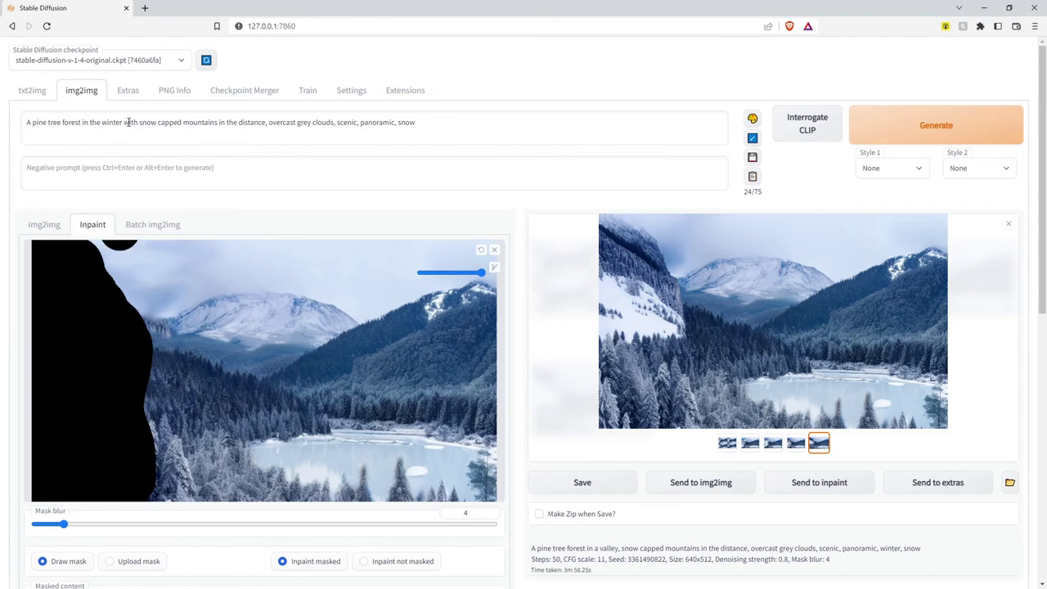
Reword the prompt's "snow capped mountains" as "a snowy mountain" in the distance
{"action": "left_click", "coordinate": [211, 122]}
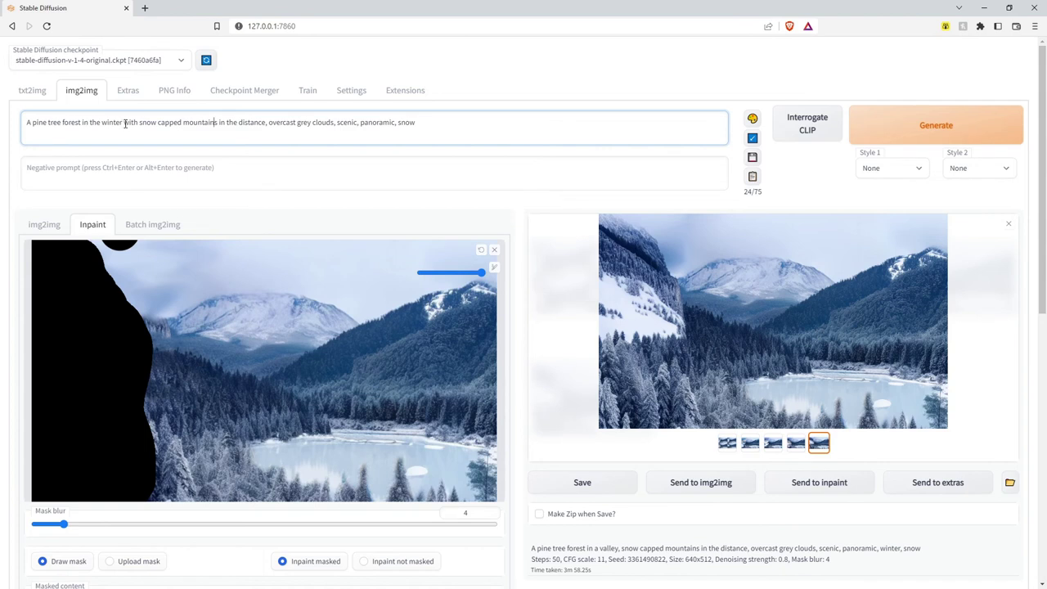
{"action": "type", "text": "a"}
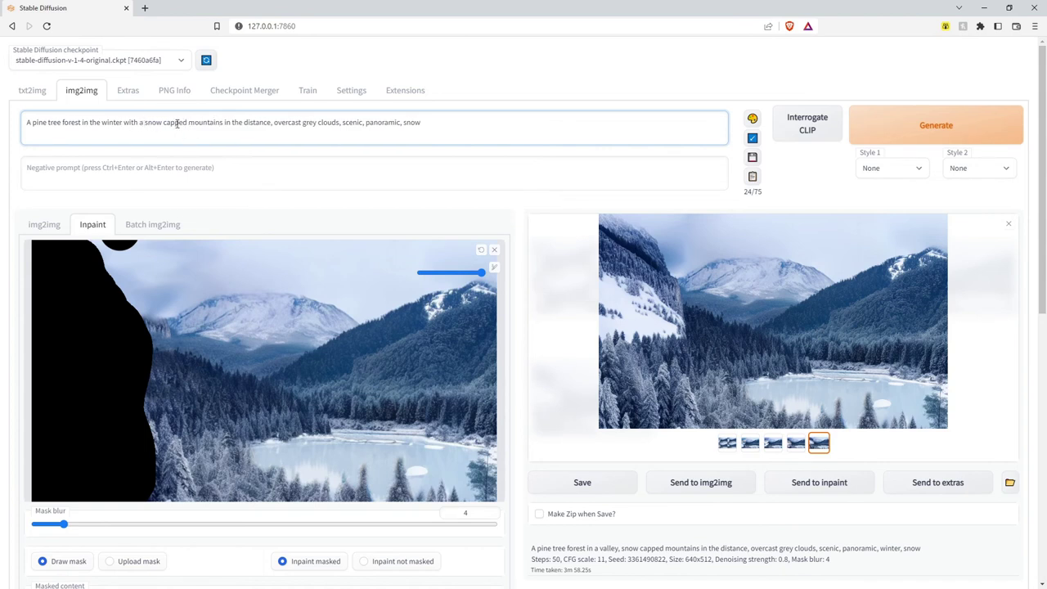
{"action": "key", "text": "ctrl+shift+Right"}
{"action": "type", "text": "y"}
{"action": "key", "text": "BackSpace"}
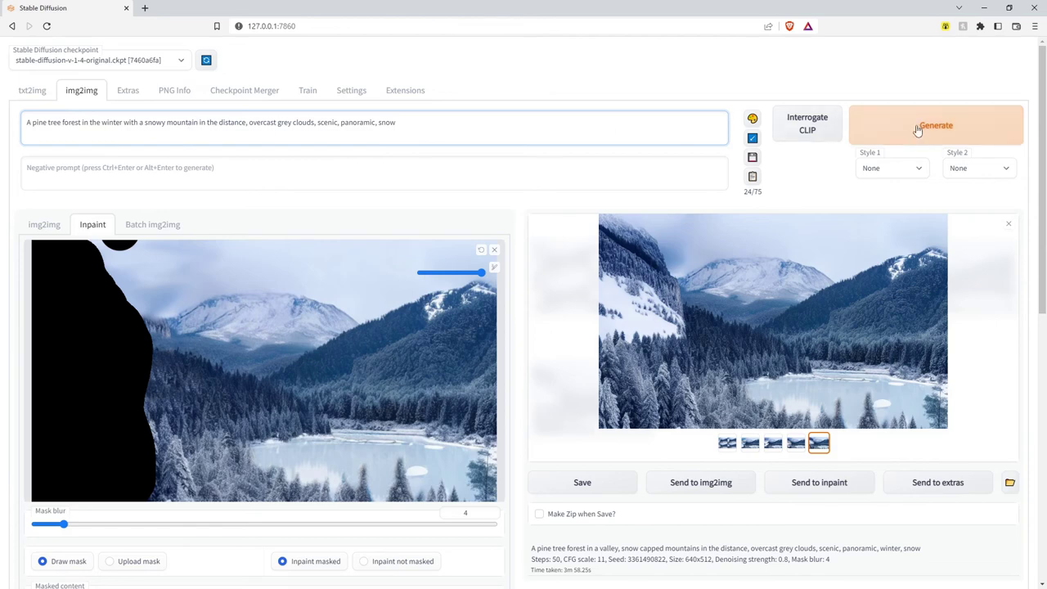
Set the sampling method to Euler, sampling steps to 30 and denoising strength to 0.4, and generate the inpainted images
{"action": "scroll", "coordinate": [1006, 266], "scroll_direction": "down", "scroll_amount": 5}
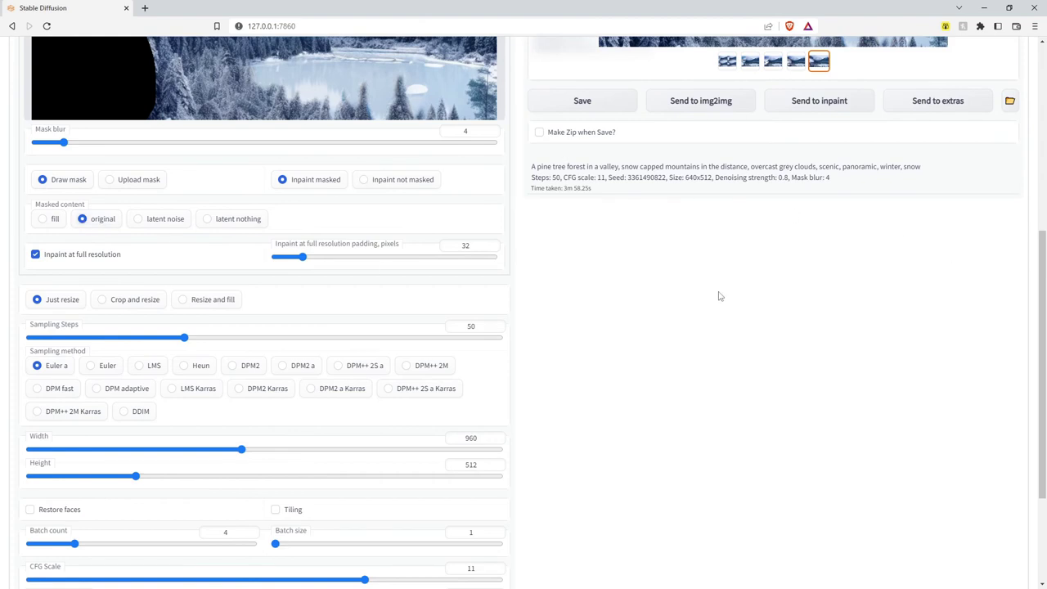
{"action": "scroll", "coordinate": [719, 296], "scroll_direction": "down", "scroll_amount": 2}
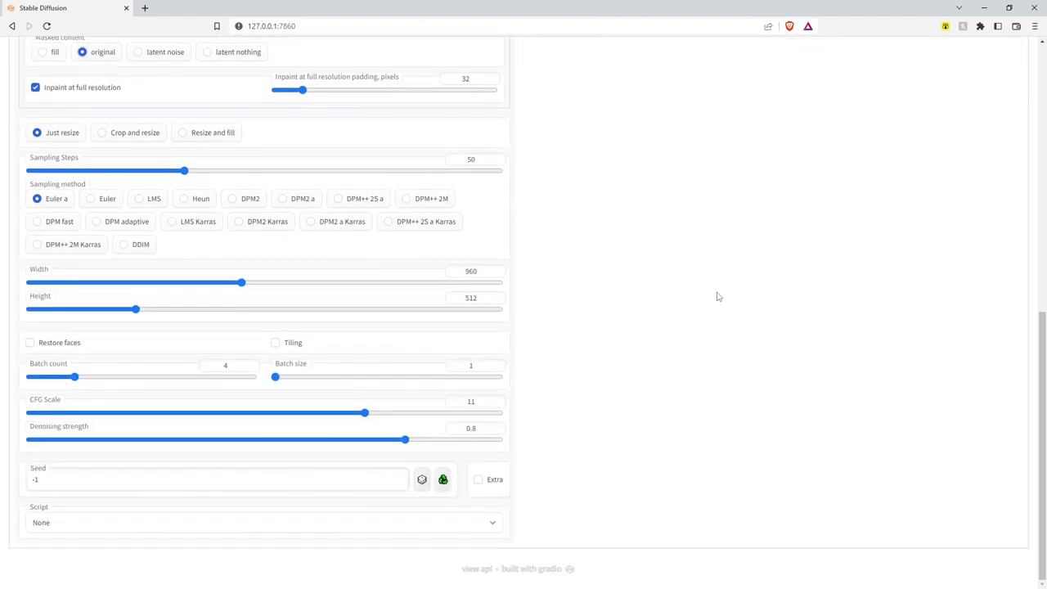
{"action": "left_click", "coordinate": [112, 203]}
{"action": "left_click_drag", "start_coordinate": [185, 175], "coordinate": [121, 175]}
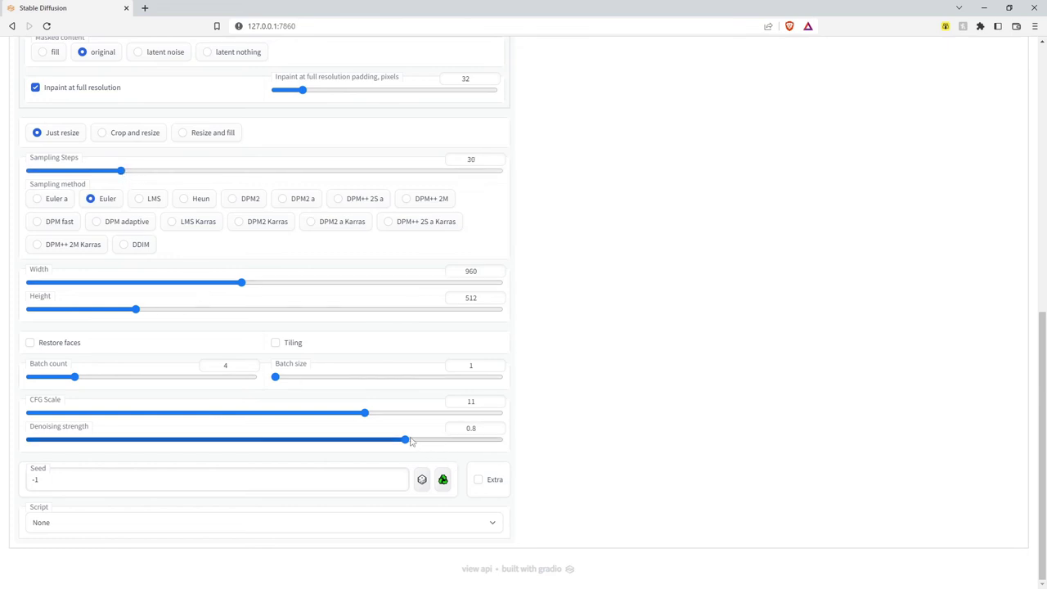
{"action": "left_click_drag", "start_coordinate": [405, 440], "coordinate": [218, 440]}
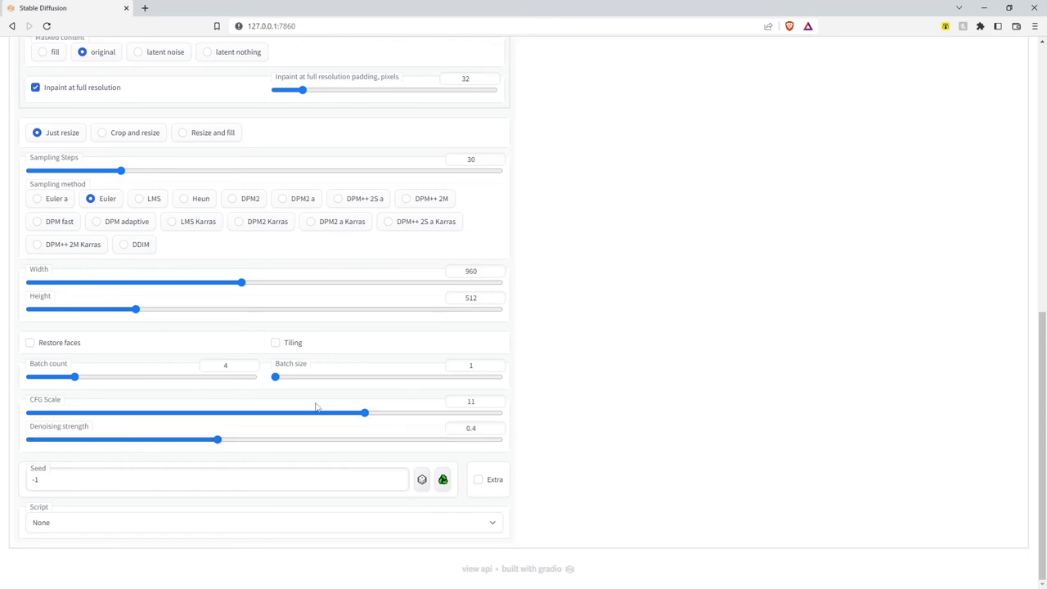
{"action": "scroll", "coordinate": [818, 368], "scroll_direction": "up", "scroll_amount": 10}
{"action": "left_click", "coordinate": [906, 128]}
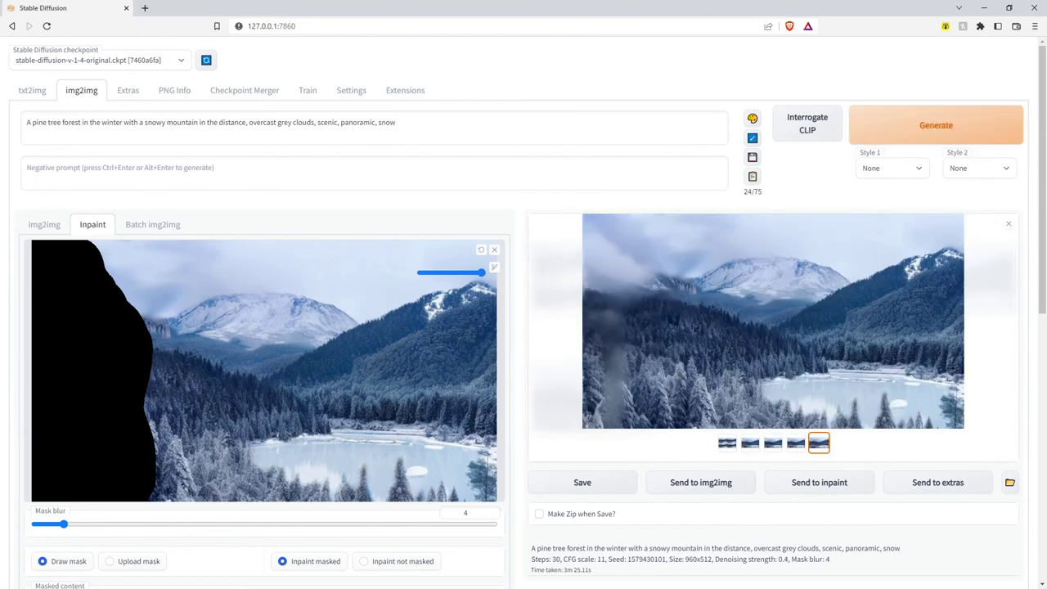
Compare the first three generated variations, checking how the extended left side blends with the landscape
{"action": "left_click", "coordinate": [750, 443]}
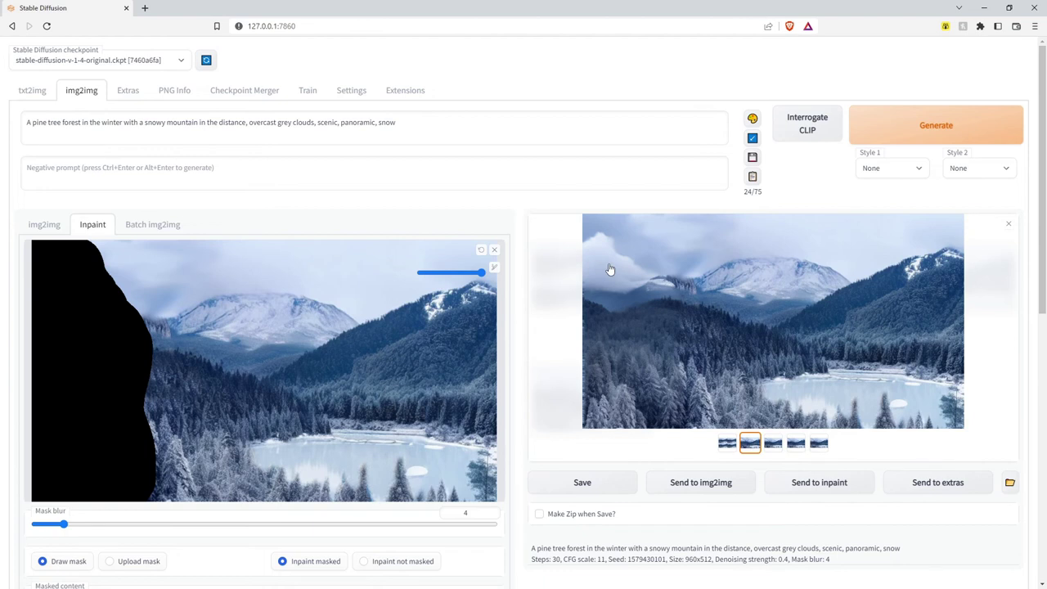
{"action": "left_click", "coordinate": [775, 445]}
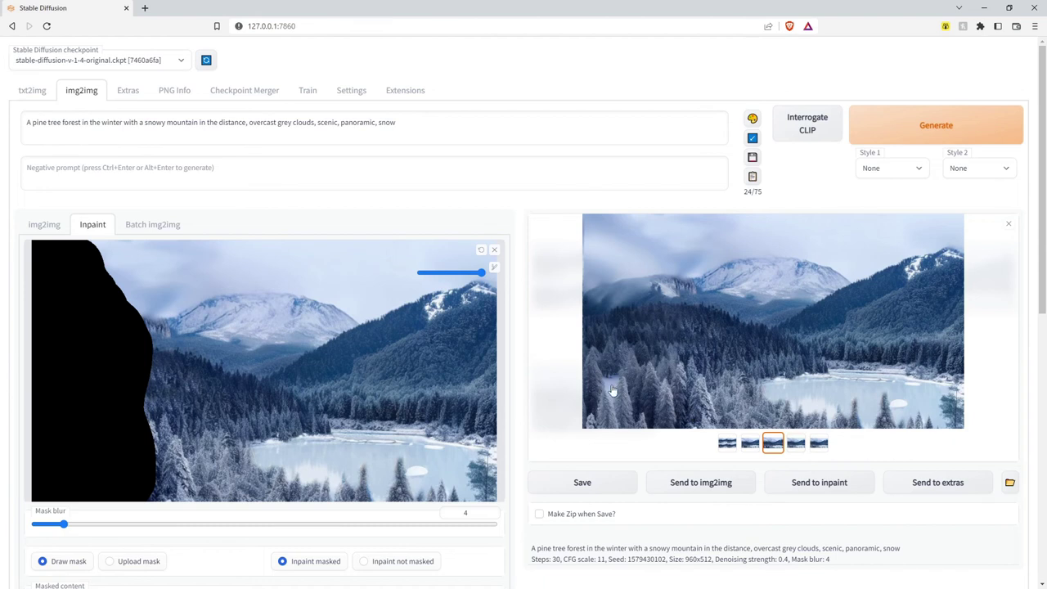
{"action": "left_click", "coordinate": [796, 443]}
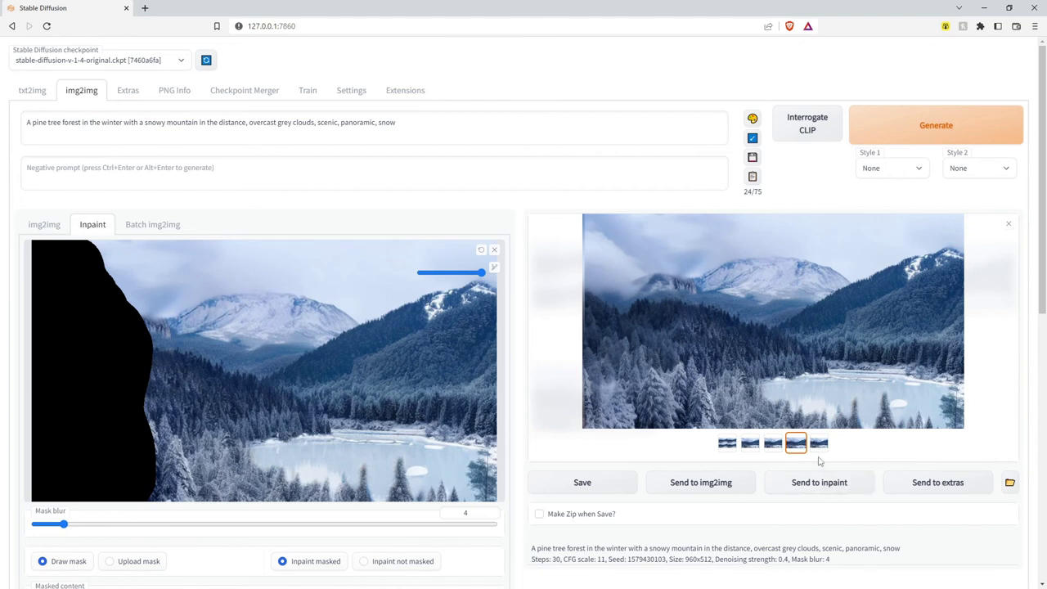
{"action": "left_click", "coordinate": [750, 443]}
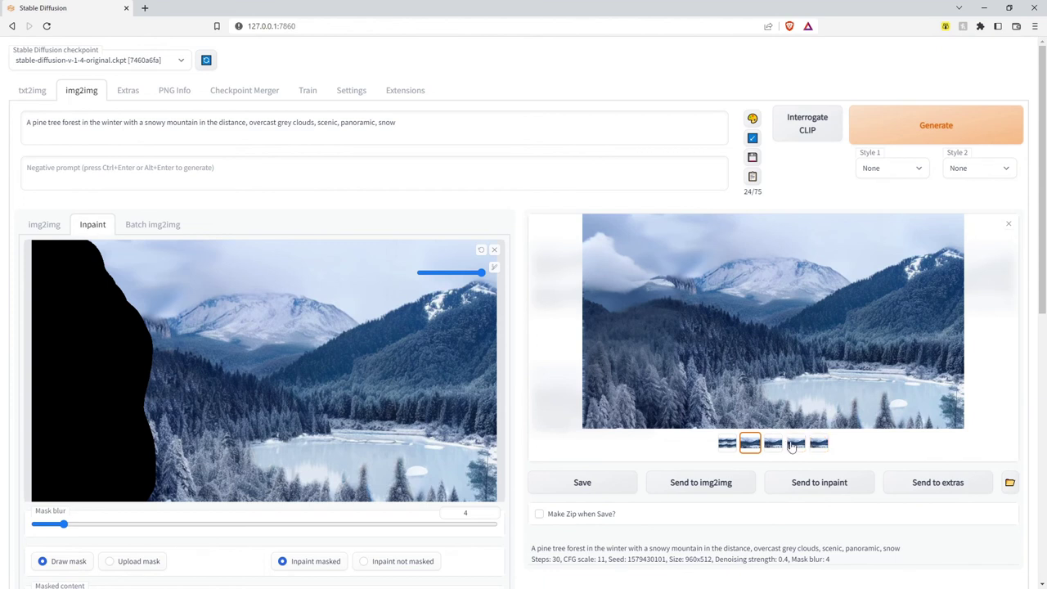
Compare the four inpainted variations, examining how the clouds, mountain and trees blend on the extended left side
{"action": "left_click", "coordinate": [795, 444]}
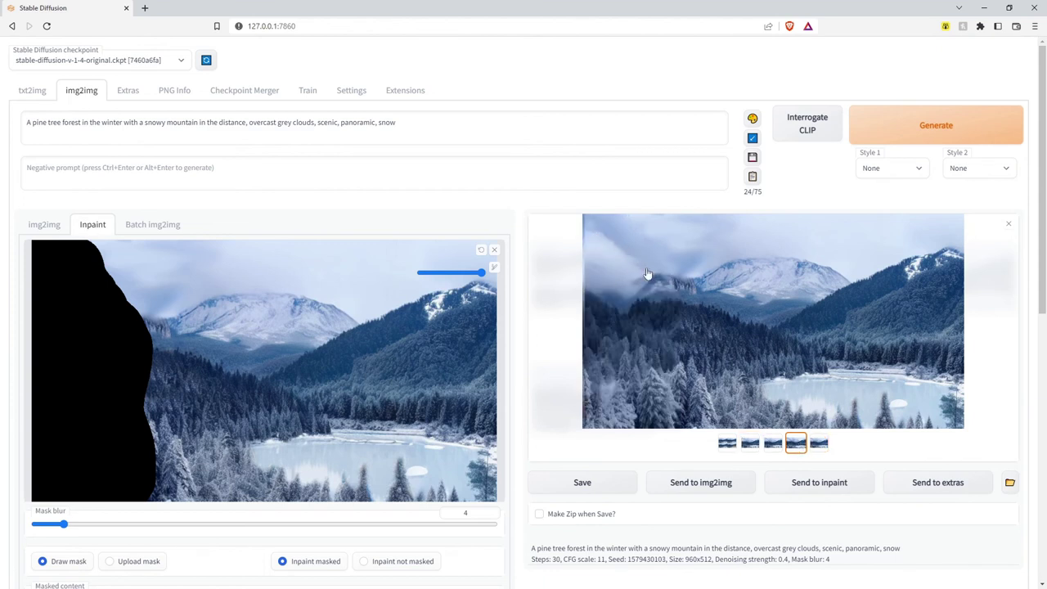
{"action": "left_click", "coordinate": [819, 444]}
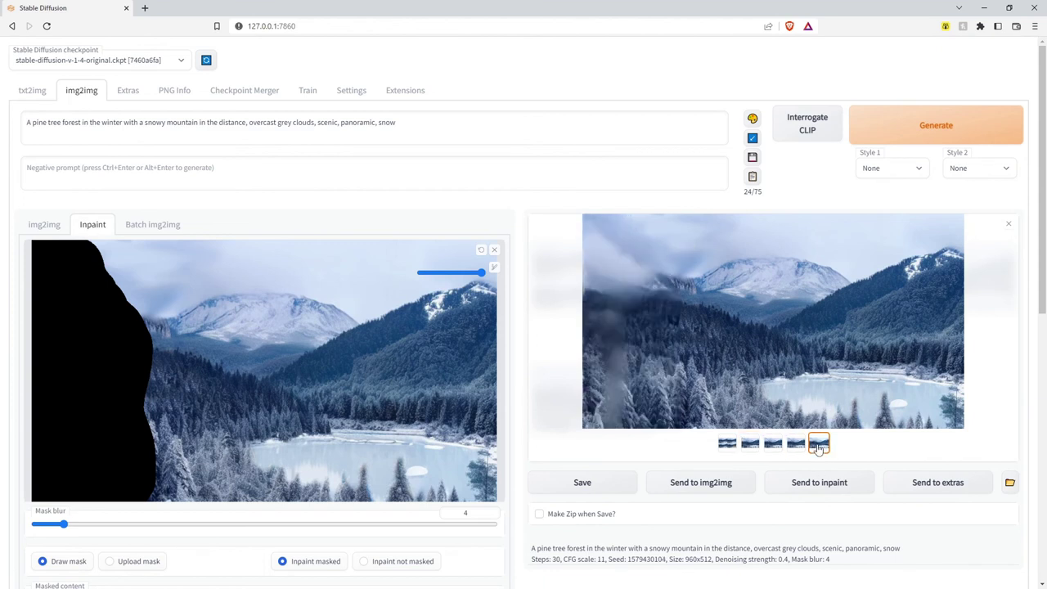
{"action": "left_click", "coordinate": [796, 444]}
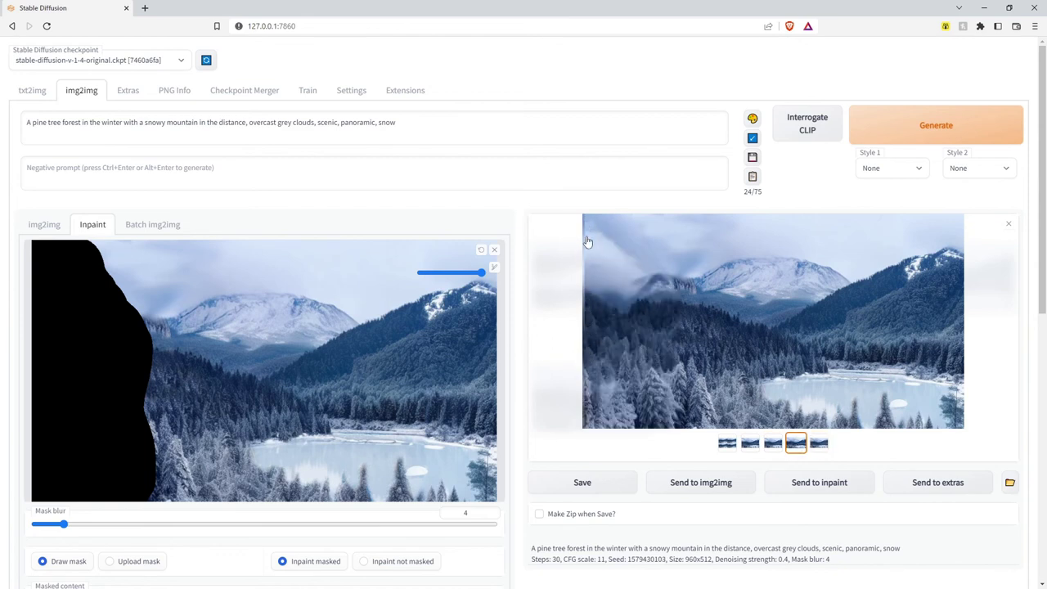
{"action": "left_click", "coordinate": [773, 444]}
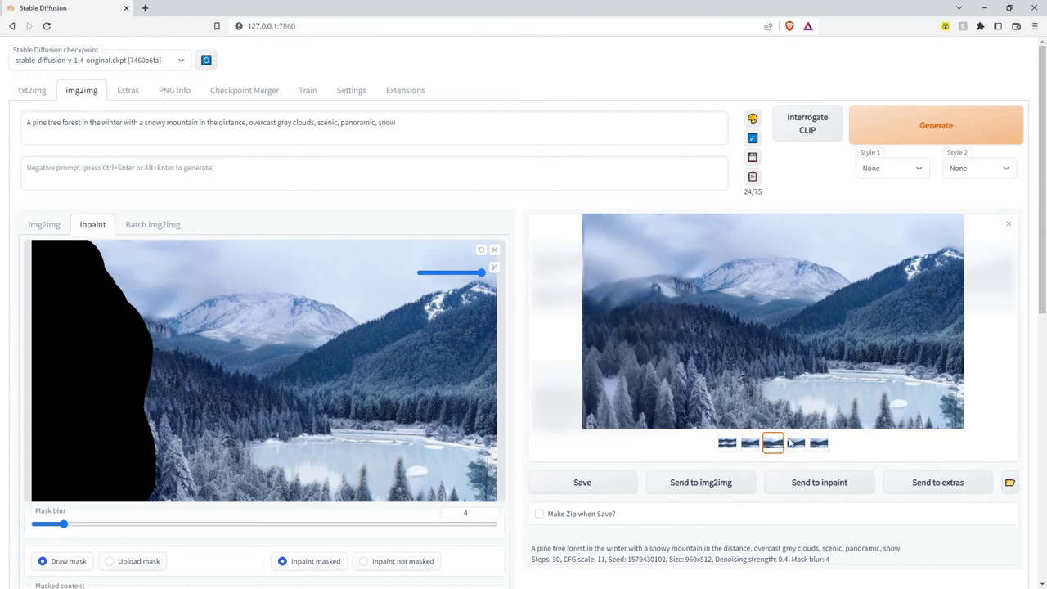
{"action": "left_click", "coordinate": [795, 444]}
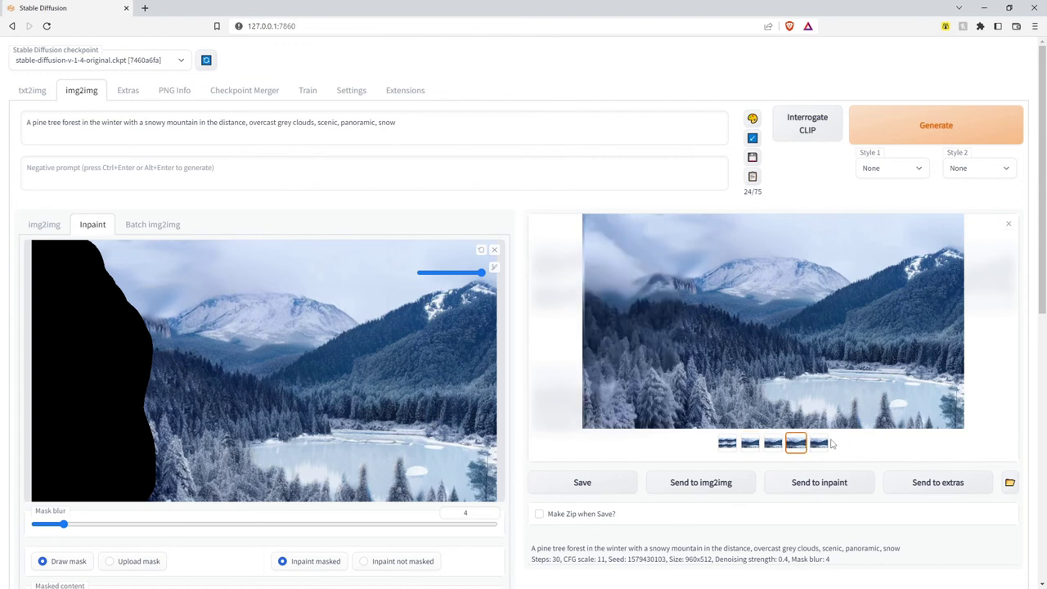
{"action": "left_click", "coordinate": [820, 443]}
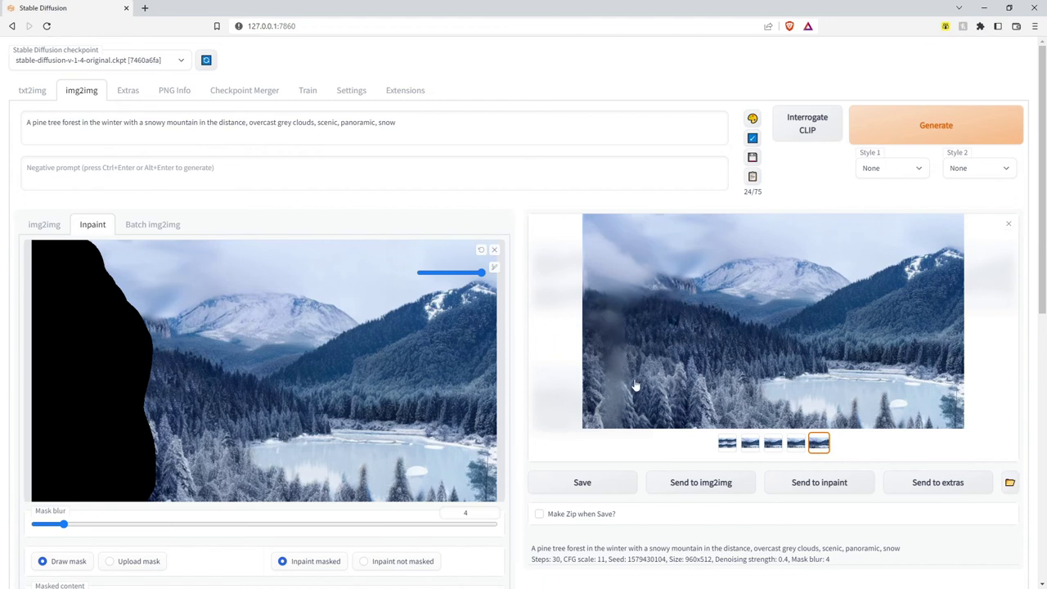
{"action": "left_click", "coordinate": [795, 444]}
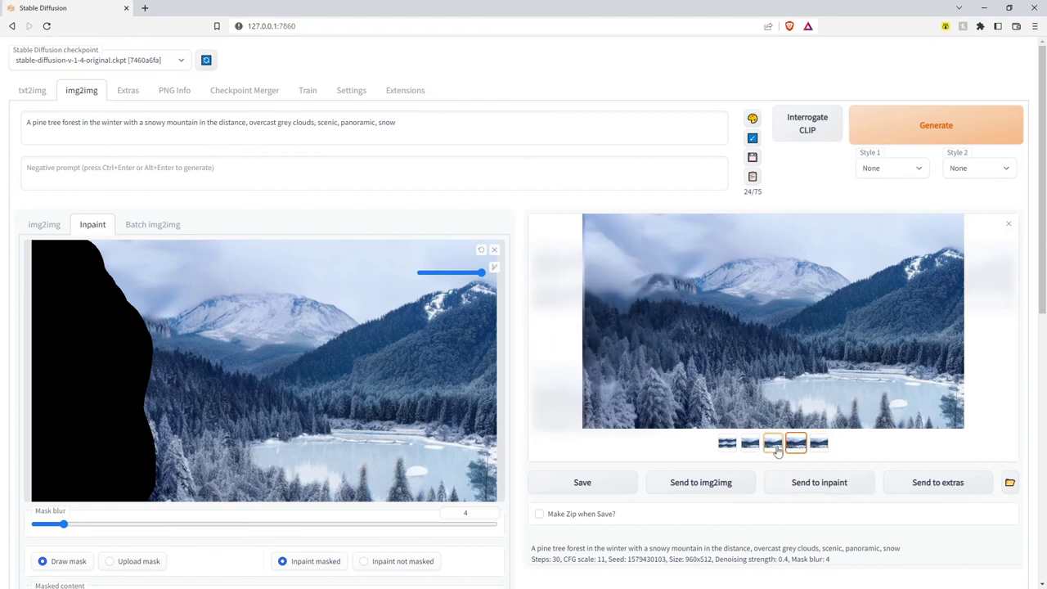
{"action": "left_click", "coordinate": [776, 448]}
{"action": "left_click", "coordinate": [750, 444]}
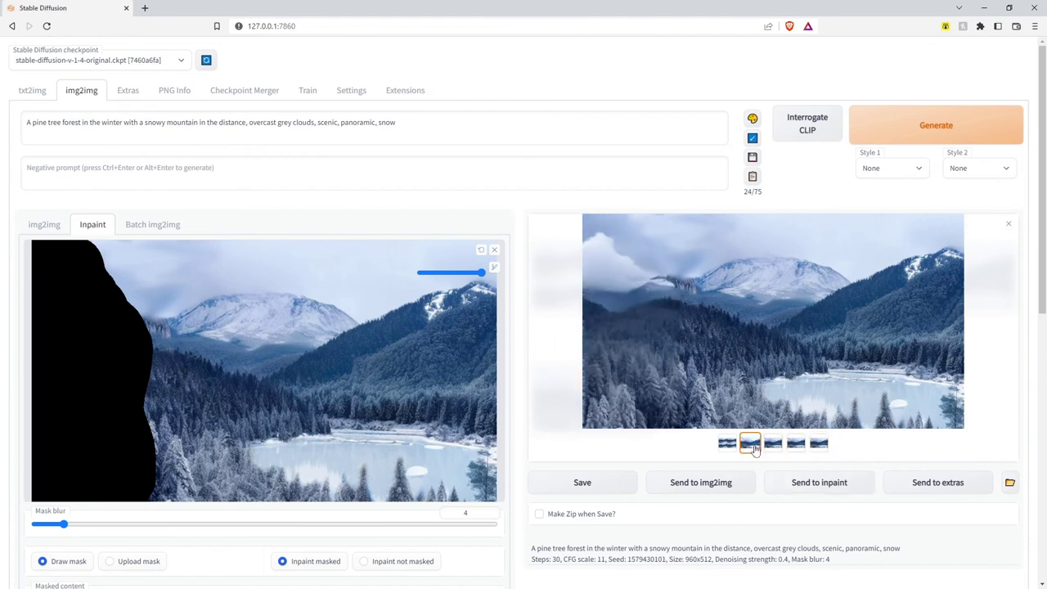
{"action": "left_click", "coordinate": [790, 448]}
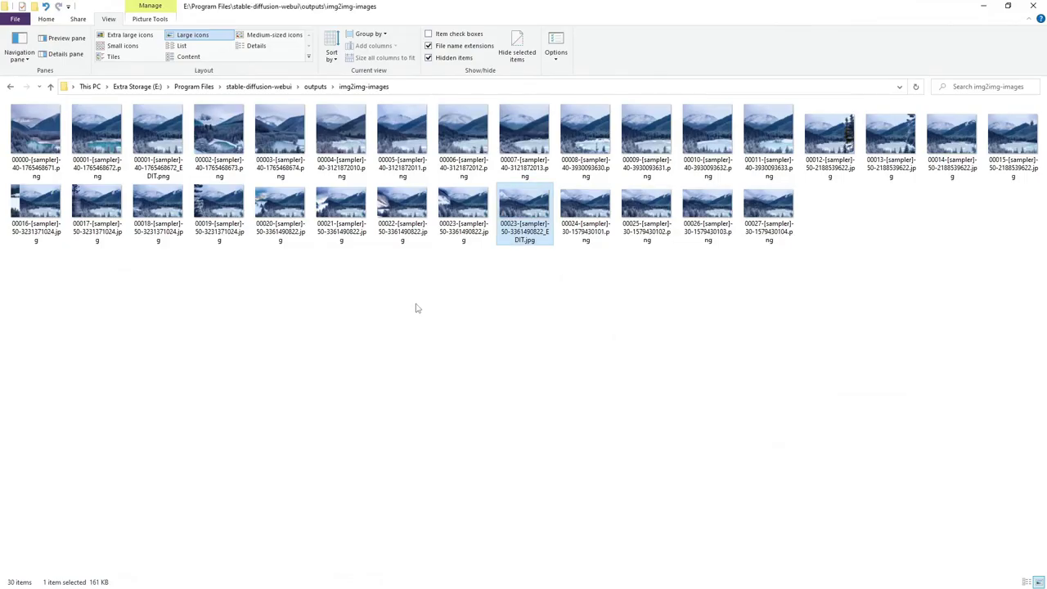
Open the generated image 00026-[sampler]-30-1579430103.png from the img2img-images output folder in GIMP
{"action": "left_click", "coordinate": [768, 208]}
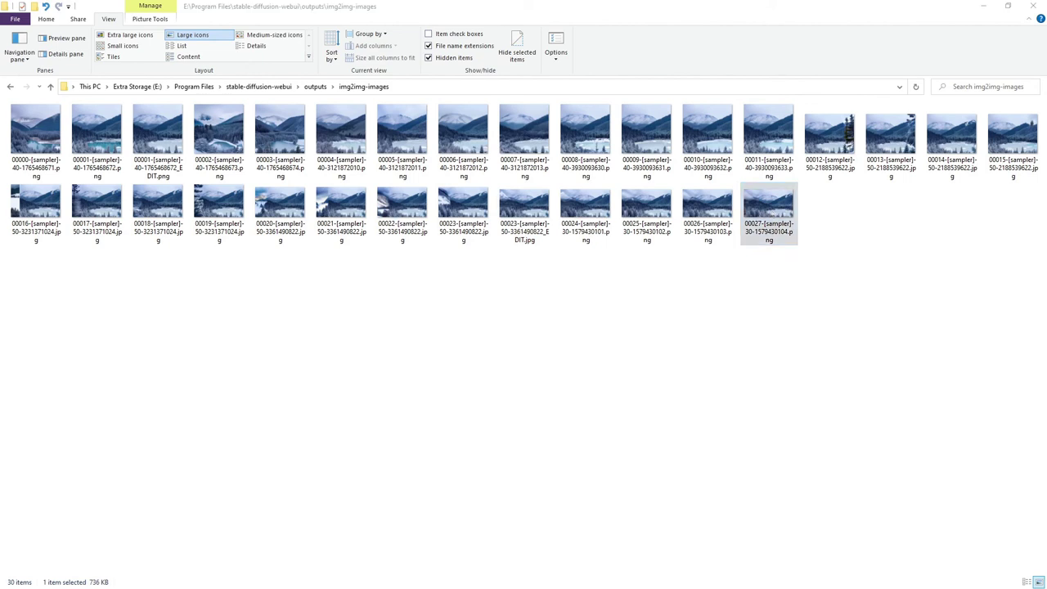
{"action": "left_click", "coordinate": [719, 211]}
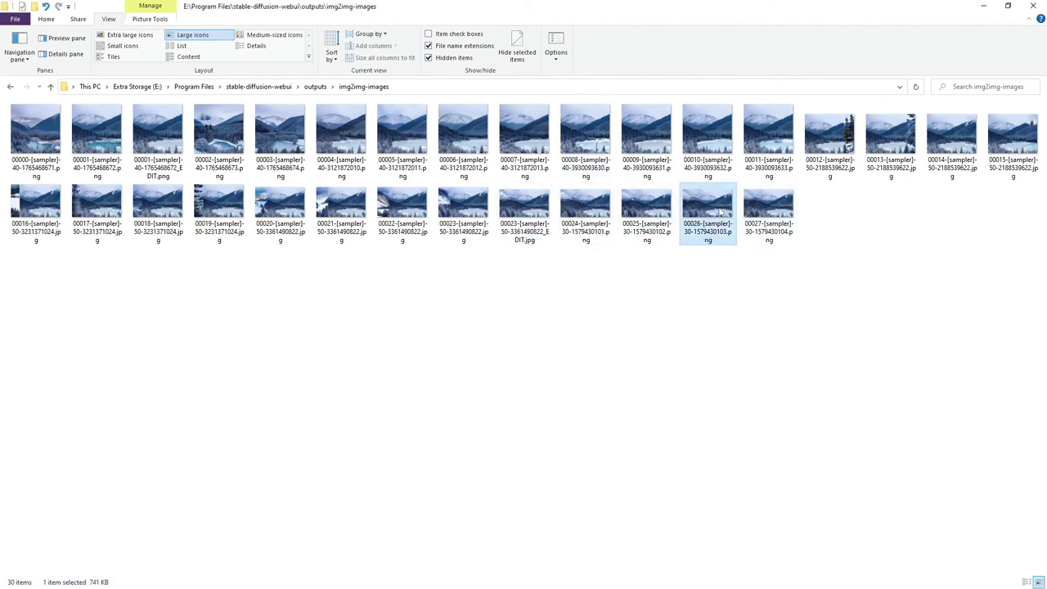
{"action": "double_click", "coordinate": [720, 211]}
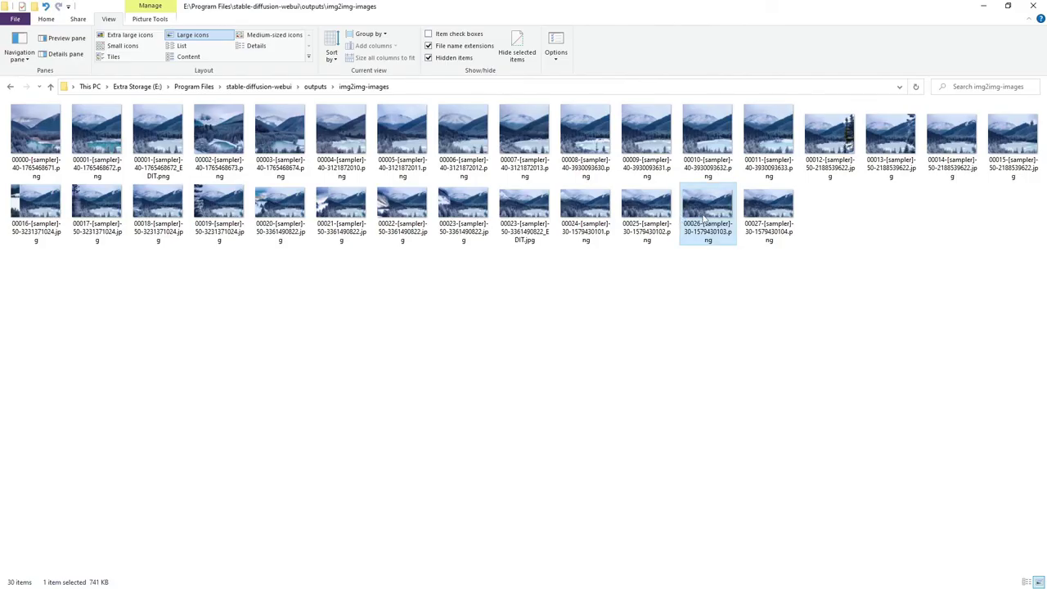
{"action": "right_click", "coordinate": [702, 222]}
{"action": "left_click", "coordinate": [850, 262]}
{"action": "right_click", "coordinate": [695, 215]}
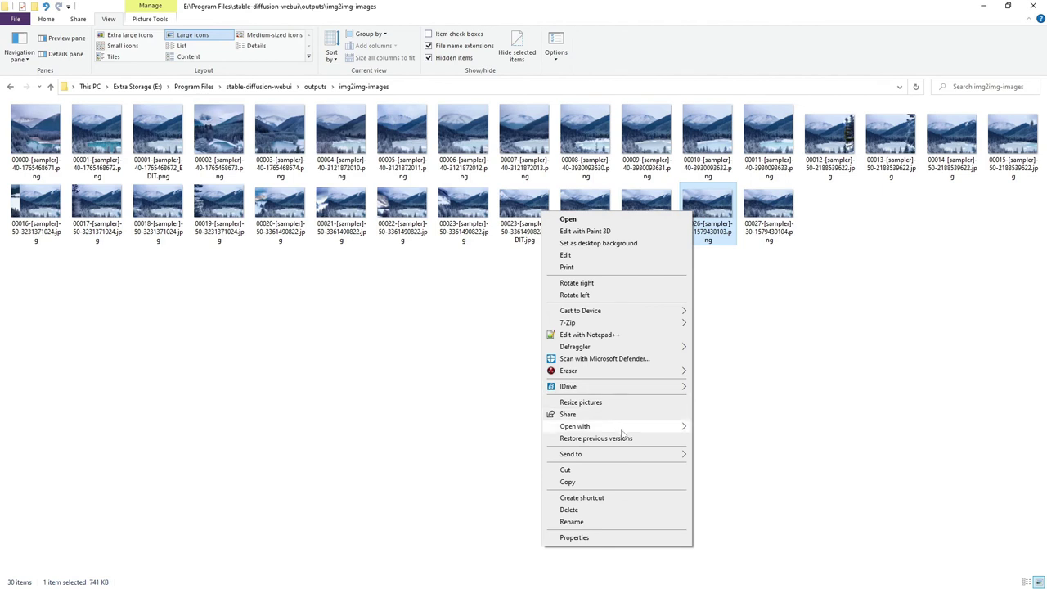
{"action": "mouse_move", "coordinate": [622, 427]}
{"action": "left_click", "coordinate": [741, 266]}
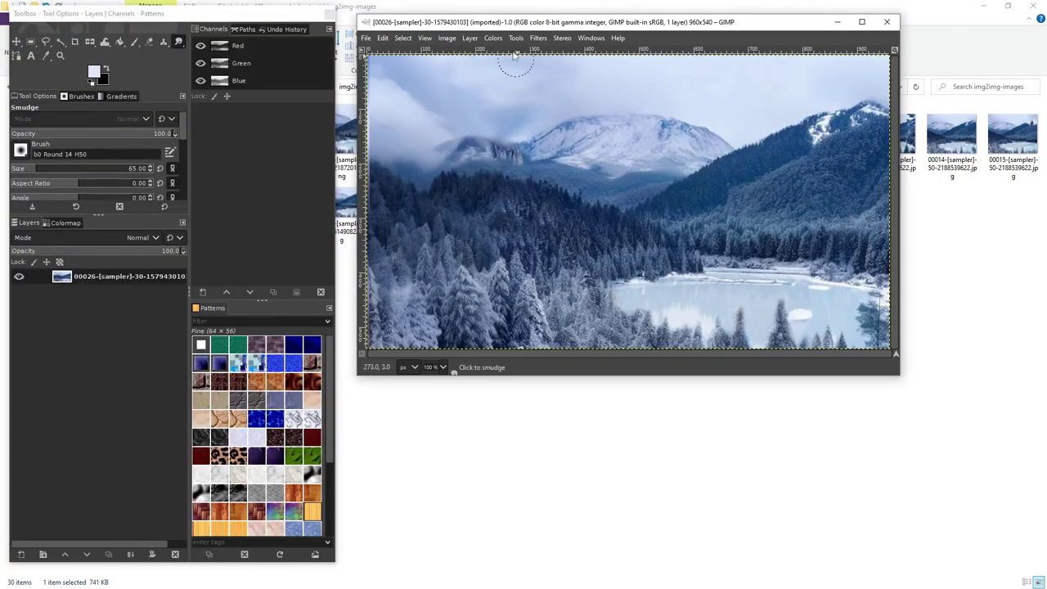
Copy a narrow full-height strip beside the image's left edge, paste it over the light line along that edge and anchor it
{"action": "double_click", "coordinate": [507, 23]}
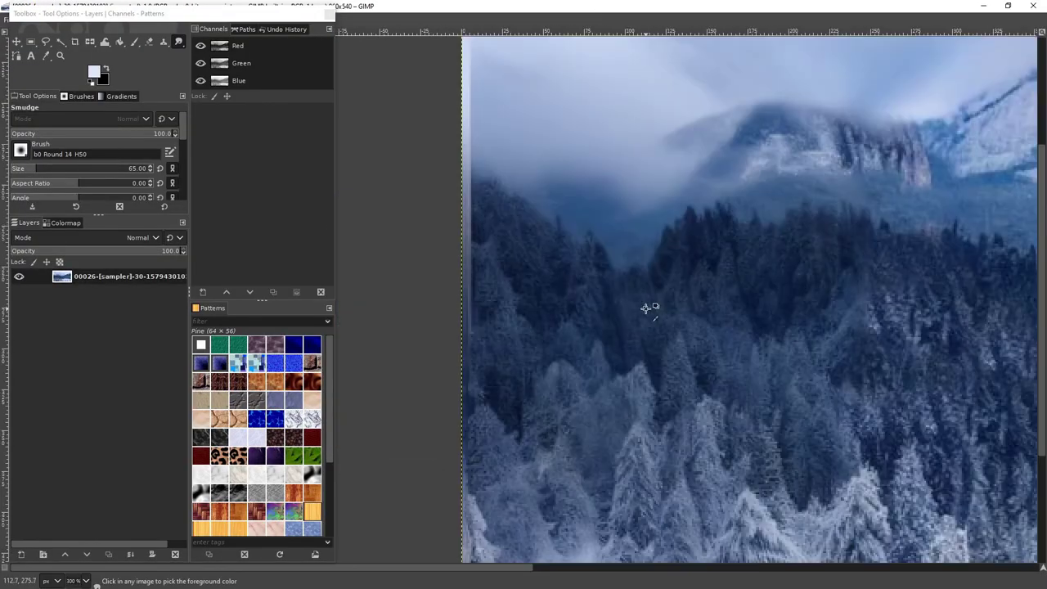
{"action": "key", "text": "r"}
{"action": "left_click_drag", "start_coordinate": [491, 75], "coordinate": [511, 530]}
{"action": "scroll", "coordinate": [626, 351], "scroll_direction": "up", "scroll_amount": 3}
{"action": "scroll", "coordinate": [561, 292], "scroll_direction": "down", "scroll_amount": 3}
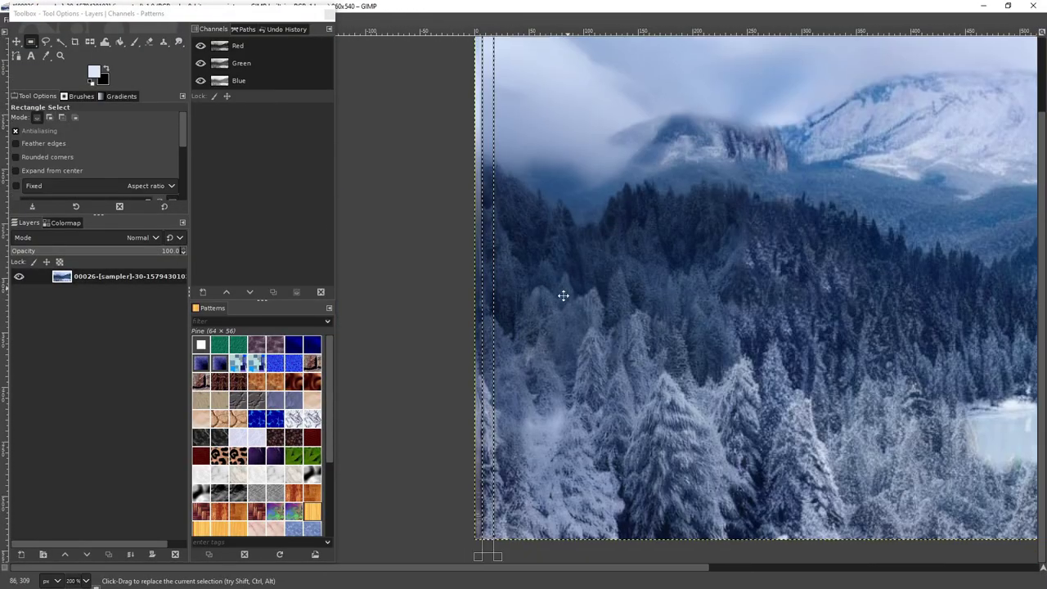
{"action": "key", "text": "ctrl+c"}
{"action": "key", "text": "ctrl+v"}
{"action": "scroll", "coordinate": [701, 332], "scroll_direction": "up", "scroll_amount": 3}
{"action": "scroll", "coordinate": [701, 332], "scroll_direction": "down", "scroll_amount": 3}
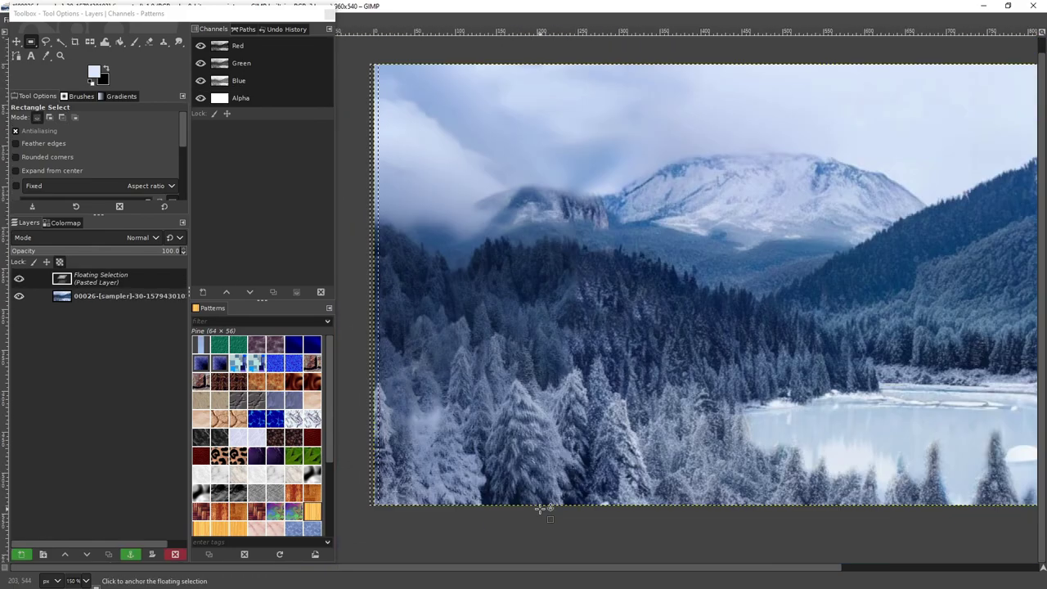
{"action": "key", "text": "ctrl+h"}
{"action": "scroll", "coordinate": [434, 264], "scroll_direction": "up", "scroll_amount": 3}
{"action": "scroll", "coordinate": [434, 264], "scroll_direction": "down", "scroll_amount": 4}
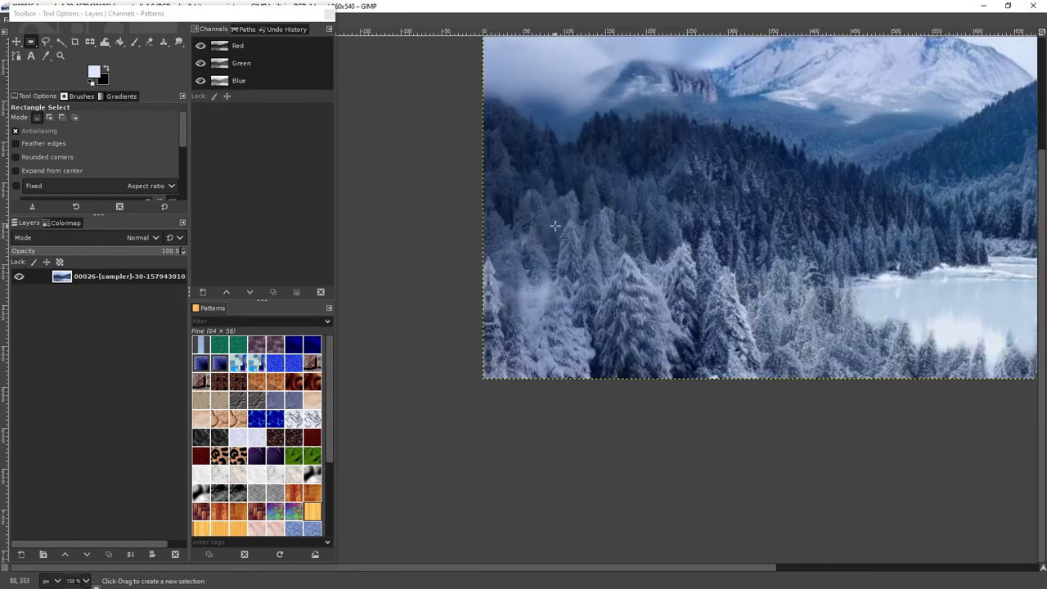
Export the patched landscape image from GIMP
{"action": "key", "text": "Tab"}
{"action": "key", "text": "ctrl+shift+e"}
{"action": "key", "text": "Return"}
{"action": "left_click", "coordinate": [532, 428]}
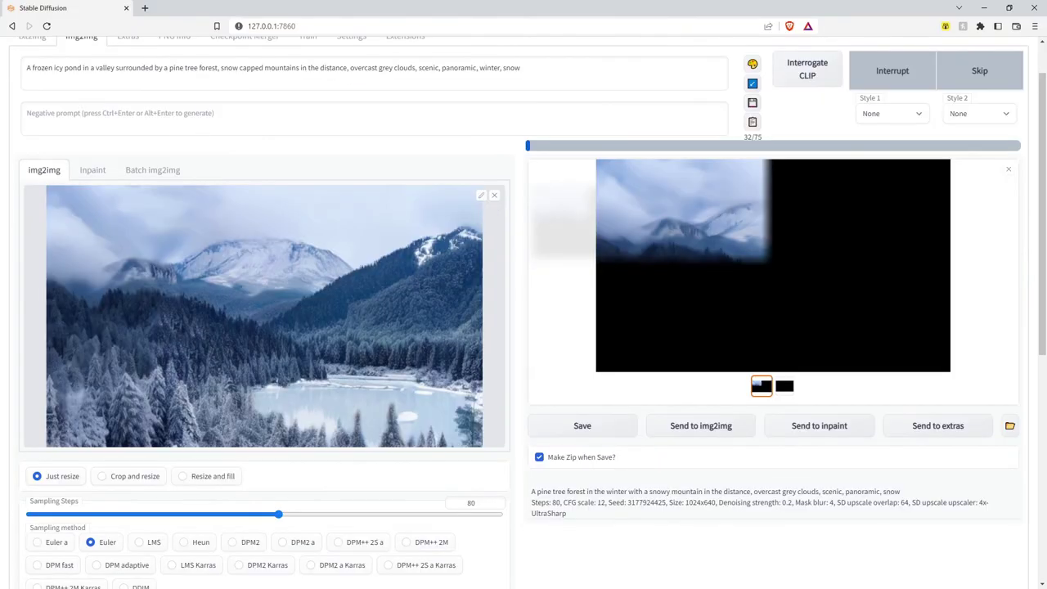
Check the upscaling progress in the command prompt window and review the img2img size, denoising and SD upscale settings in the web UI
{"action": "key", "text": "alt+Tab"}
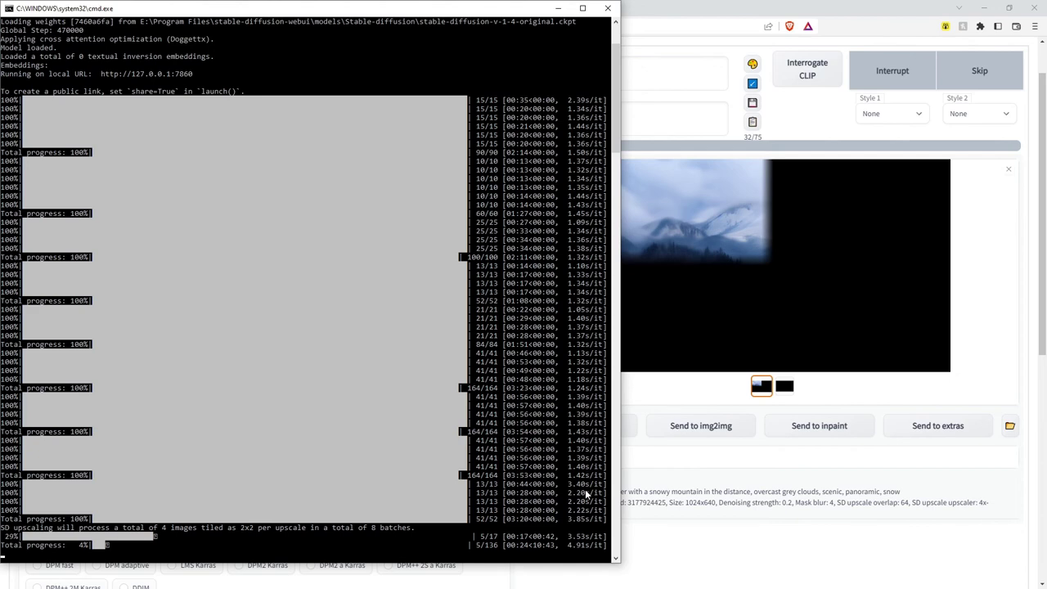
{"action": "left_click", "coordinate": [699, 501]}
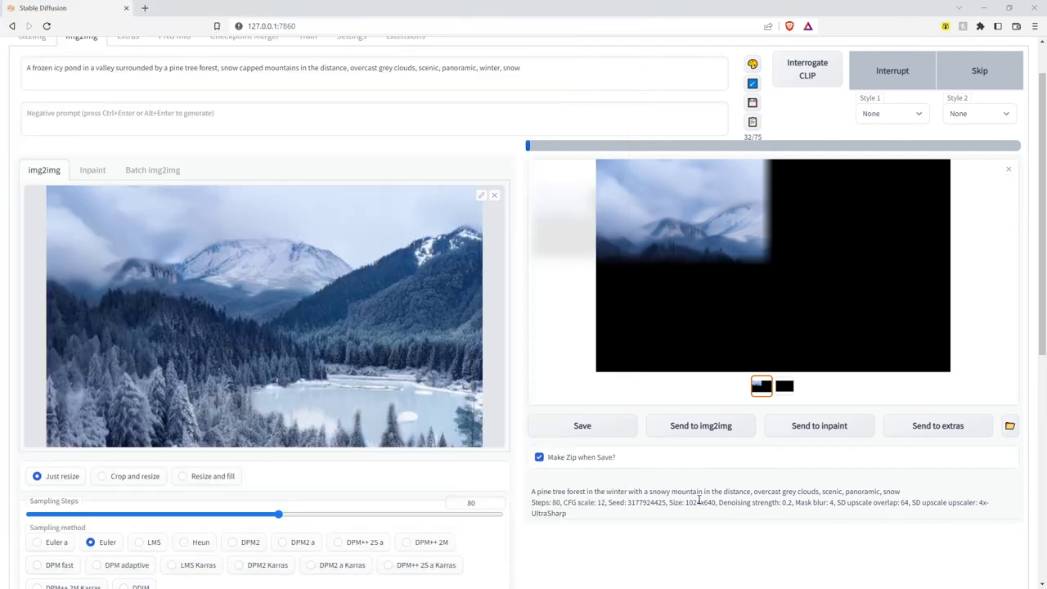
{"action": "scroll", "coordinate": [609, 507], "scroll_direction": "down", "scroll_amount": 5}
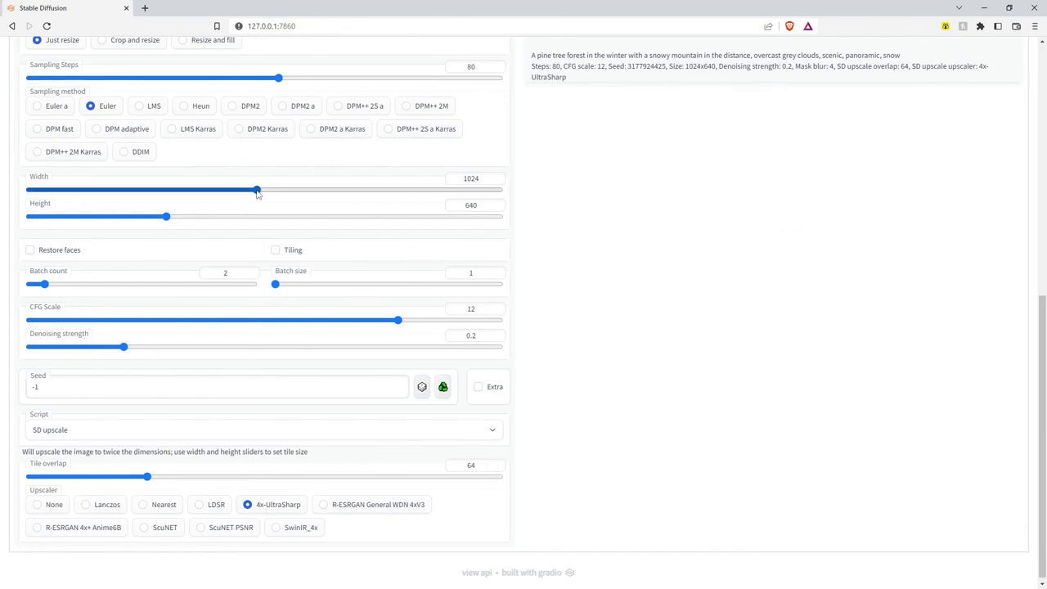
{"action": "scroll", "coordinate": [256, 190], "scroll_direction": "up", "scroll_amount": 1}
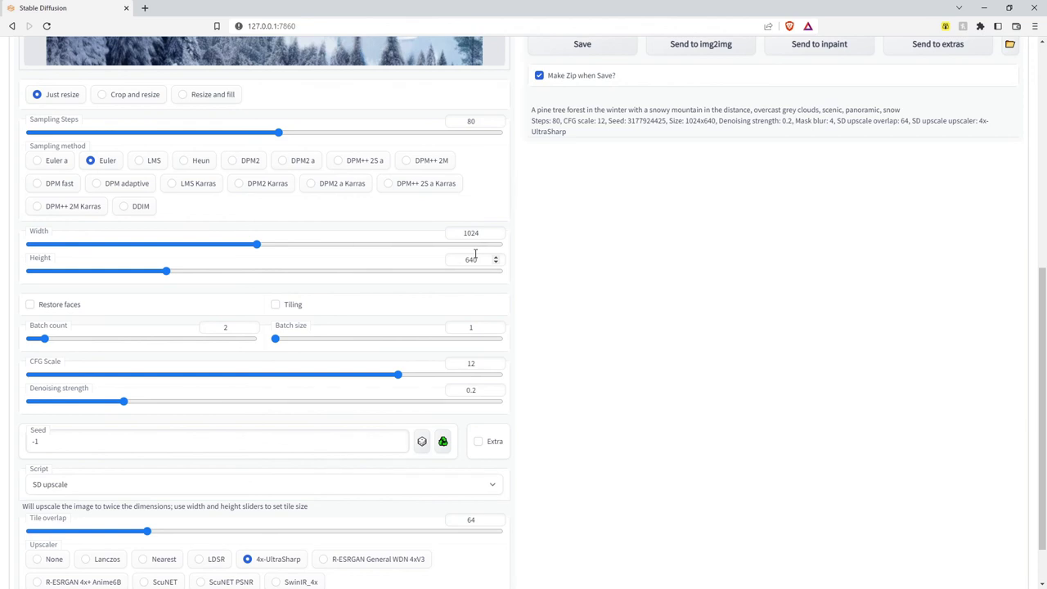
{"action": "key", "text": "alt+Tab"}
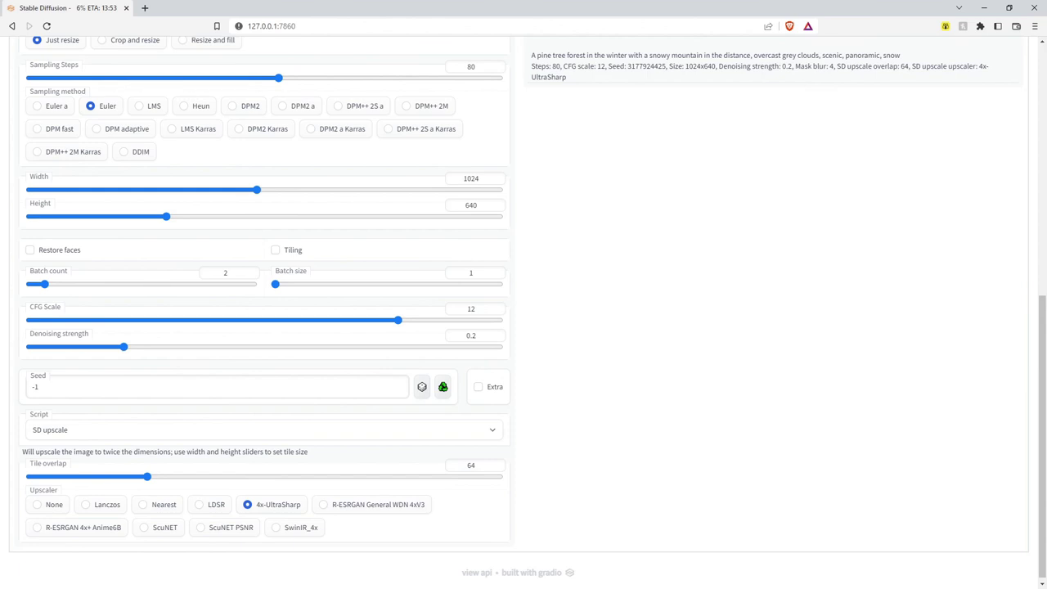
{"action": "key", "text": "alt+Tab"}
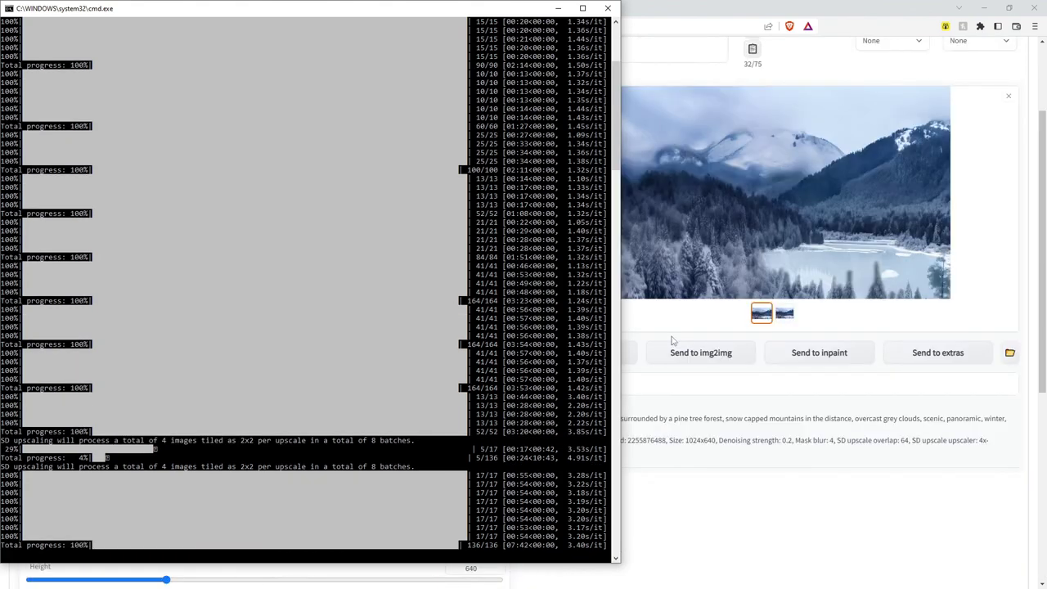
{"action": "left_click", "coordinate": [741, 6]}
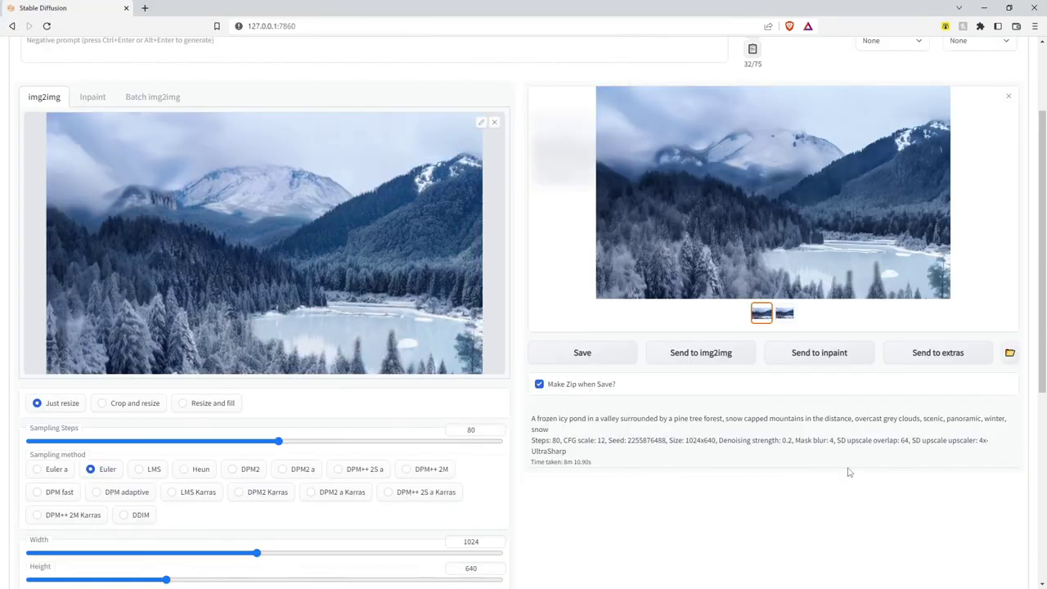
Compare the two upscaled results in the output gallery
{"action": "scroll", "coordinate": [849, 472], "scroll_direction": "up", "scroll_amount": 3}
{"action": "left_click", "coordinate": [784, 443]}
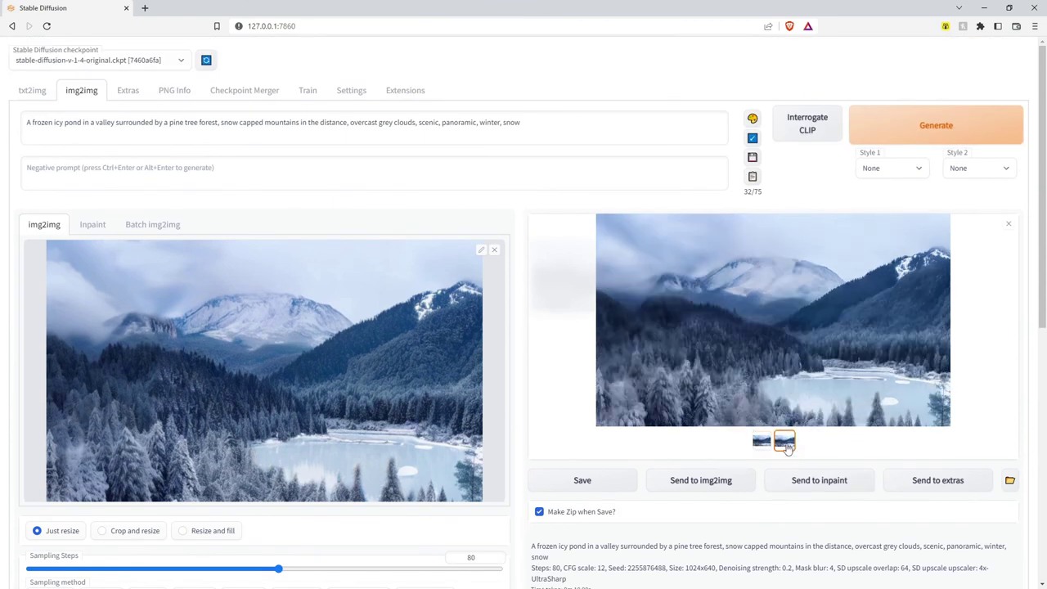
{"action": "left_click", "coordinate": [761, 442]}
{"action": "left_click", "coordinate": [784, 442]}
{"action": "left_click", "coordinate": [761, 442]}
View the first upscaled image at full size and inspect the detail of its trees, mountain and pond
{"action": "left_click", "coordinate": [792, 385]}
{"action": "scroll", "coordinate": [787, 386], "scroll_direction": "down", "scroll_amount": 1}
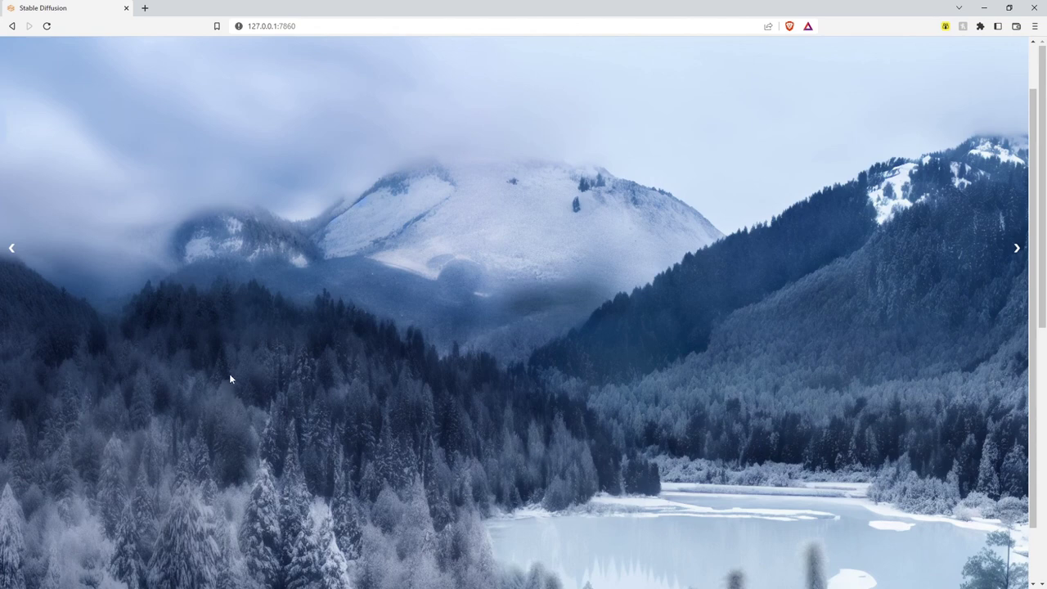
{"action": "scroll", "coordinate": [242, 402], "scroll_direction": "down", "scroll_amount": 1}
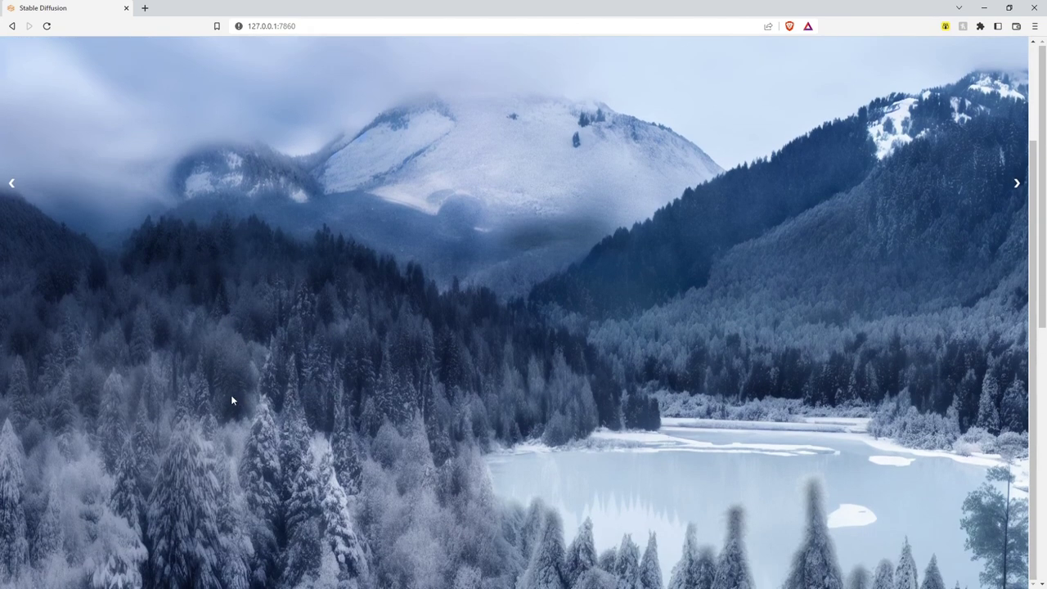
{"action": "scroll", "coordinate": [228, 396], "scroll_direction": "up", "scroll_amount": 2}
{"action": "scroll", "coordinate": [226, 395], "scroll_direction": "down", "scroll_amount": 1}
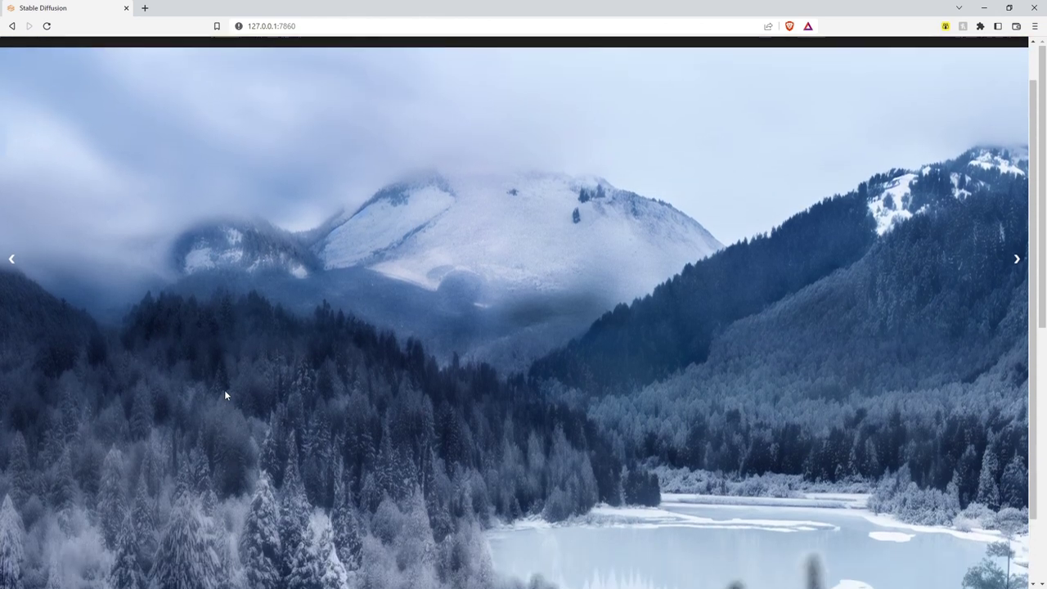
{"action": "scroll", "coordinate": [226, 395], "scroll_direction": "down", "scroll_amount": 1}
{"action": "scroll", "coordinate": [230, 396], "scroll_direction": "up", "scroll_amount": 2}
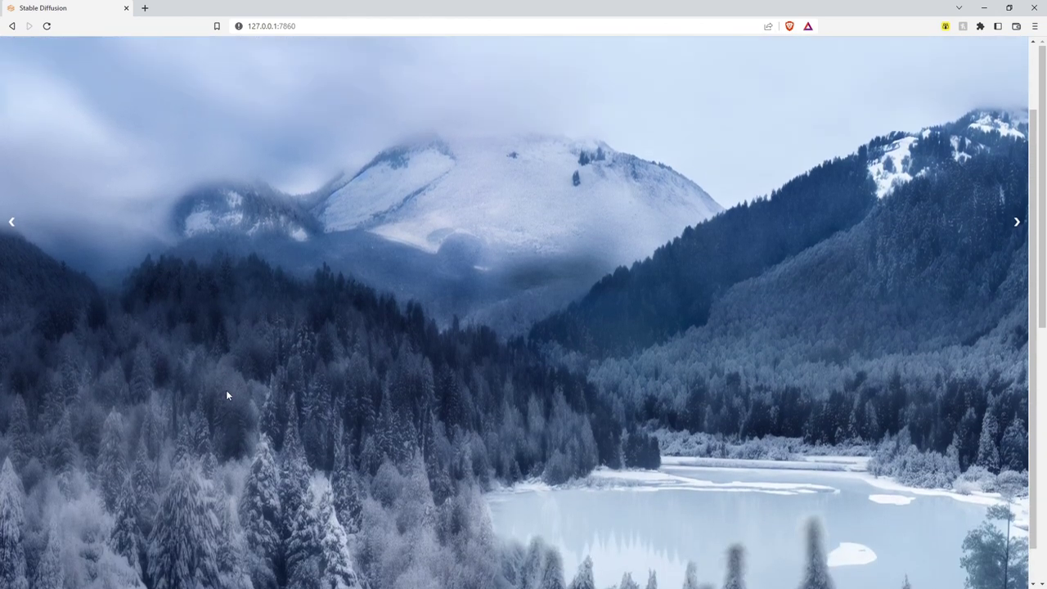
{"action": "scroll", "coordinate": [242, 400], "scroll_direction": "down", "scroll_amount": 2}
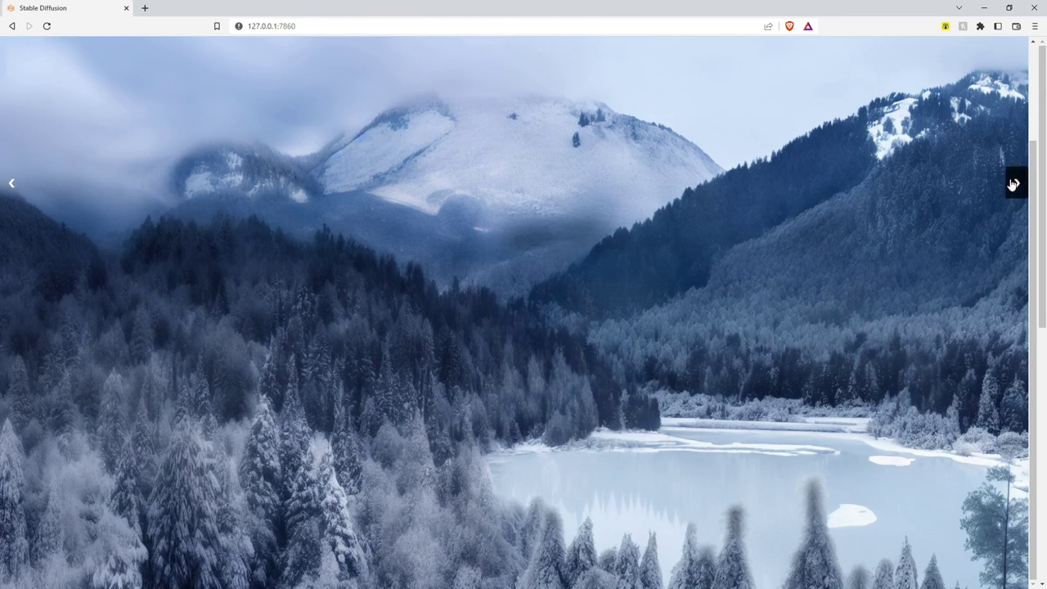
Flip repeatedly between the two full-size upscaled images to compare their mountain, forest and pond details
{"action": "left_click", "coordinate": [1013, 183]}
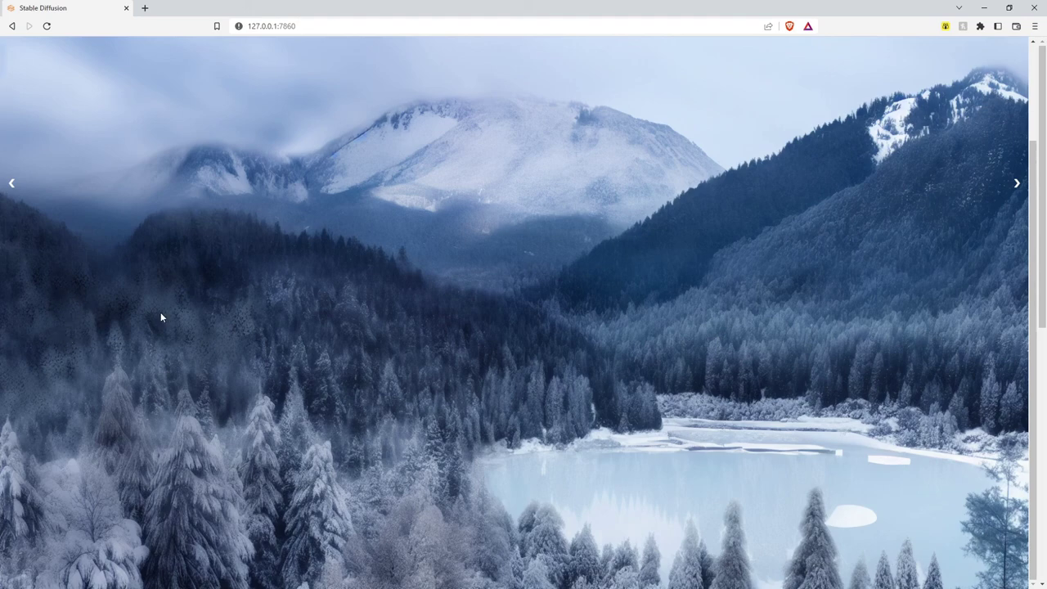
{"action": "left_click", "coordinate": [1014, 183]}
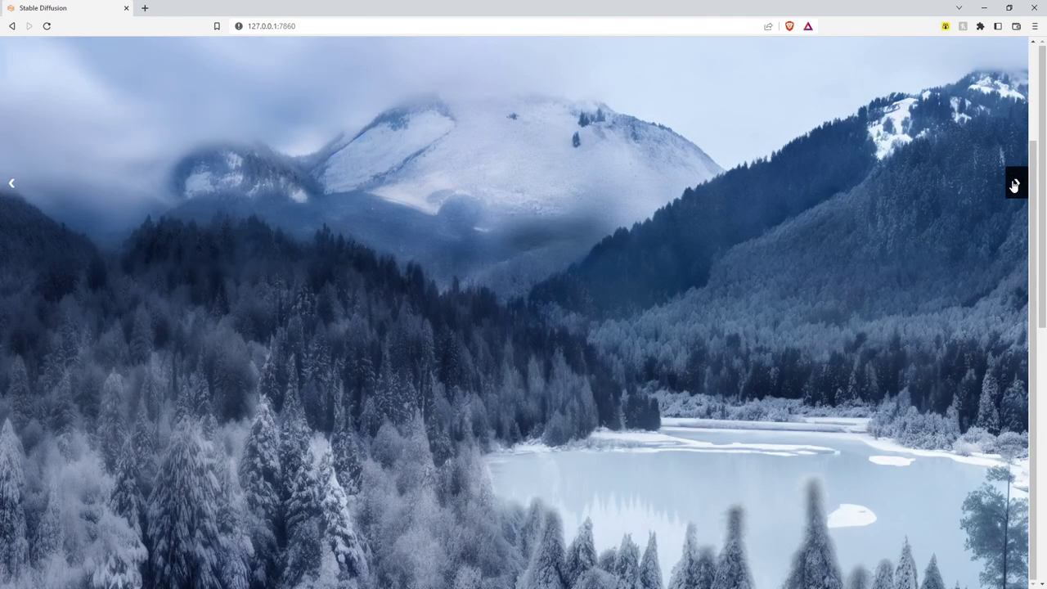
{"action": "left_click", "coordinate": [1014, 185]}
{"action": "left_click", "coordinate": [1013, 185]}
{"action": "left_click", "coordinate": [1015, 185]}
{"action": "left_click", "coordinate": [1014, 185]}
{"action": "left_click", "coordinate": [1014, 185]}
{"action": "left_click", "coordinate": [1014, 184]}
{"action": "left_click", "coordinate": [1015, 185]}
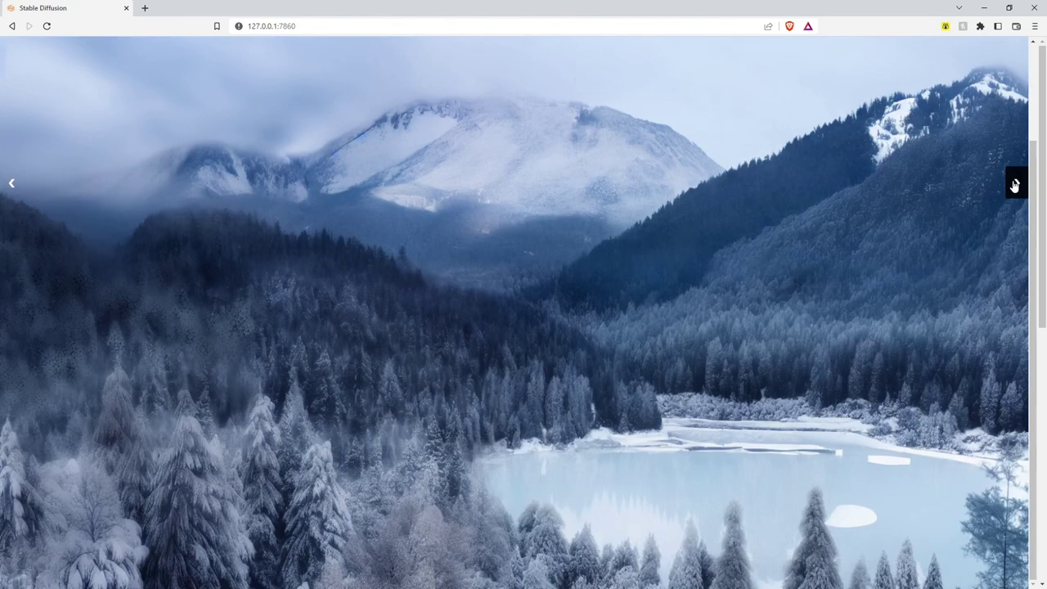
Compare the two full-size upscaled images a few more times, and close the full-size view
{"action": "left_click", "coordinate": [1014, 185]}
{"action": "left_click", "coordinate": [1014, 185]}
{"action": "left_click", "coordinate": [1014, 185]}
{"action": "left_click", "coordinate": [1014, 185]}
{"action": "left_click", "coordinate": [1016, 186]}
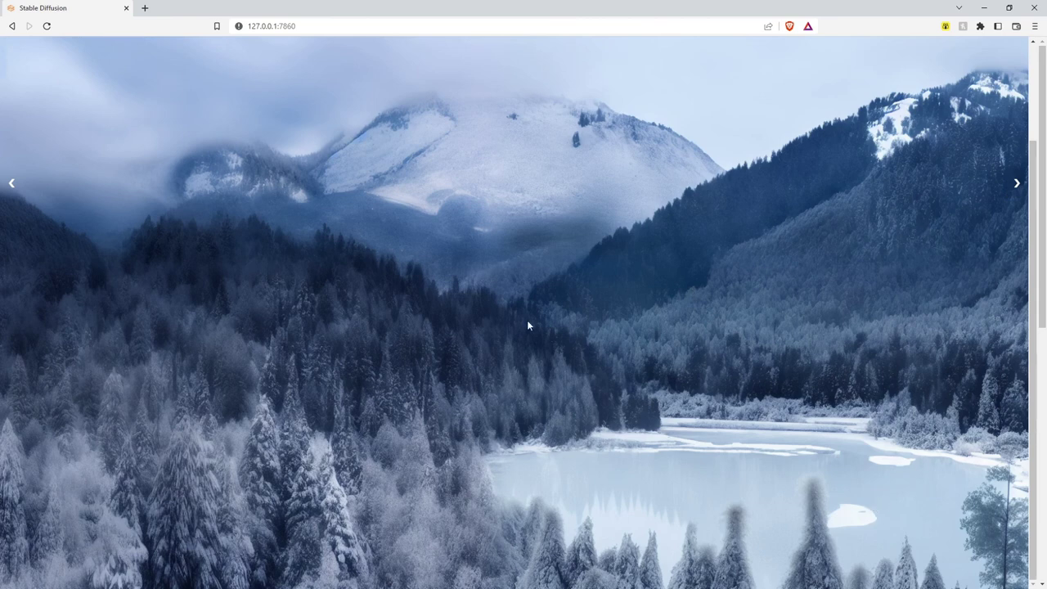
{"action": "left_click", "coordinate": [387, 354]}
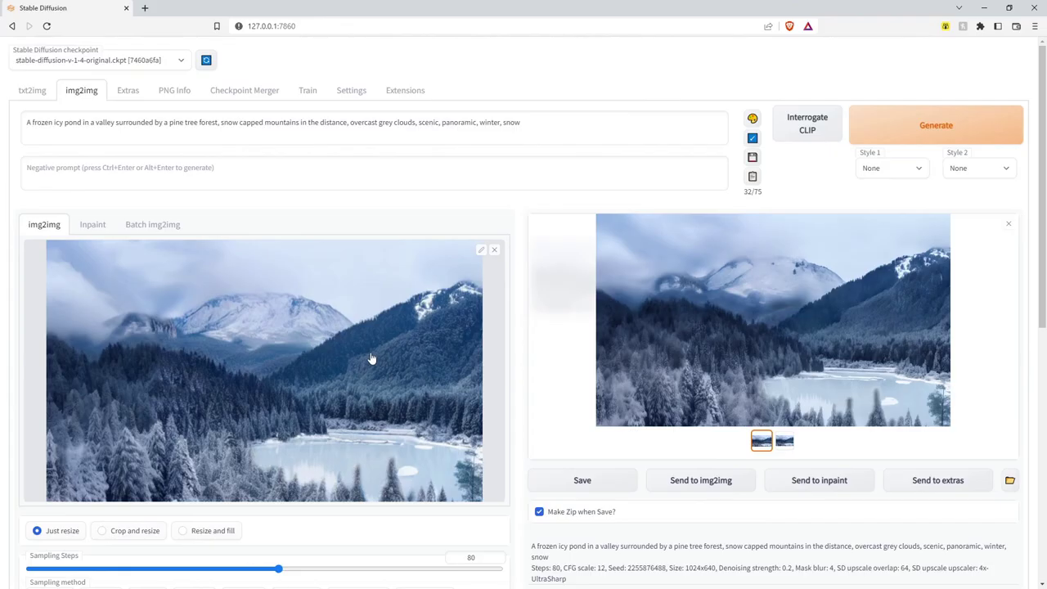
Switch between the two upscaled results in the output gallery and view the first one at full size again
{"action": "left_click", "coordinate": [782, 444]}
{"action": "left_click", "coordinate": [763, 446]}
{"action": "left_click", "coordinate": [784, 441]}
{"action": "left_click", "coordinate": [763, 442]}
{"action": "left_click", "coordinate": [786, 333]}
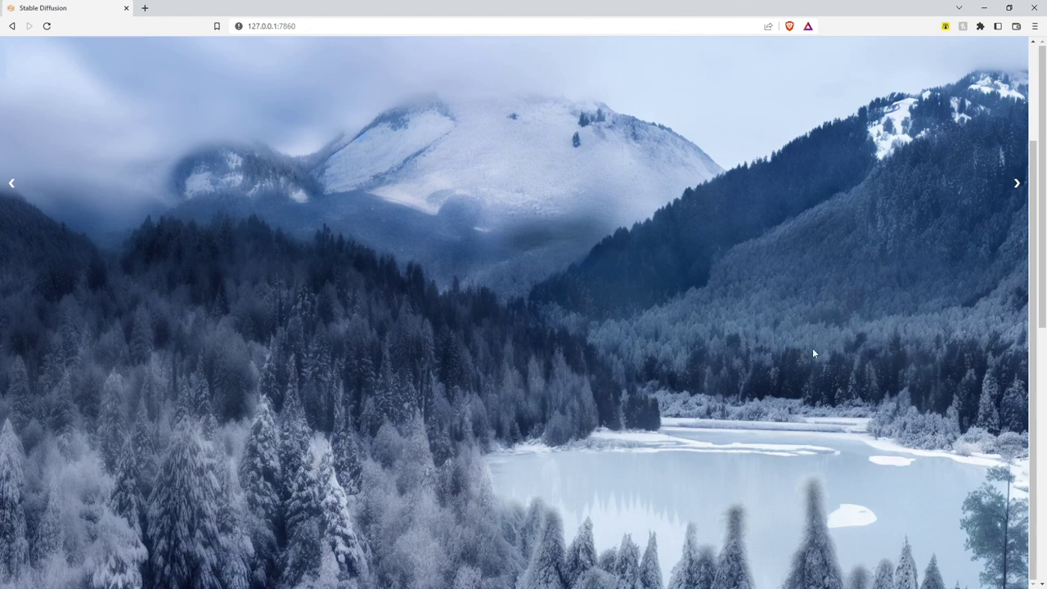
{"action": "left_click", "coordinate": [539, 357]}
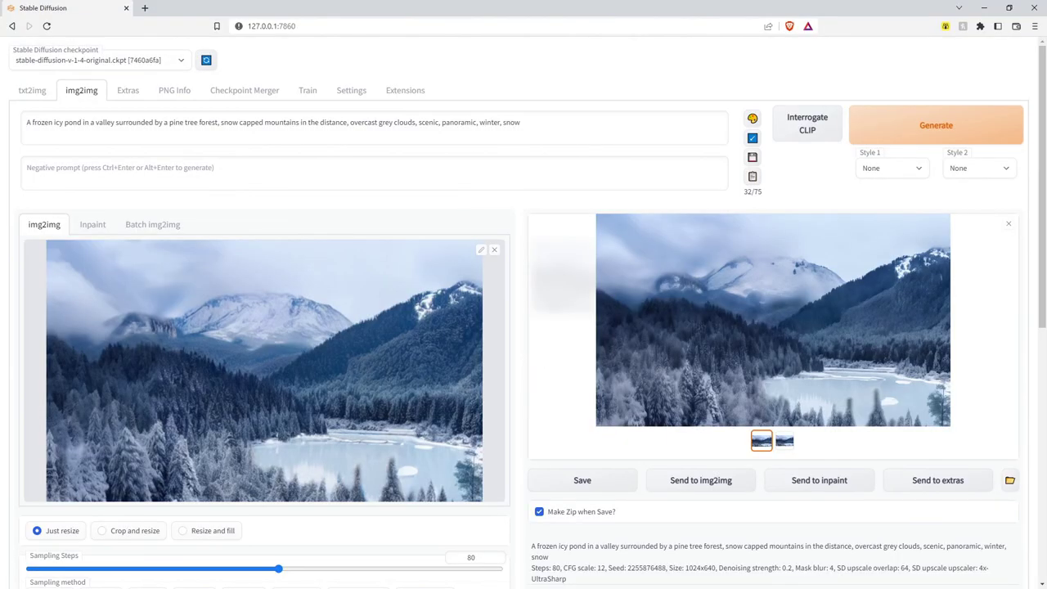
Switch to the img2img-images folder in File Explorer and open 00030-[sampler]-80-2255876488.png in GIMP
{"action": "key", "text": "alt+Tab"}
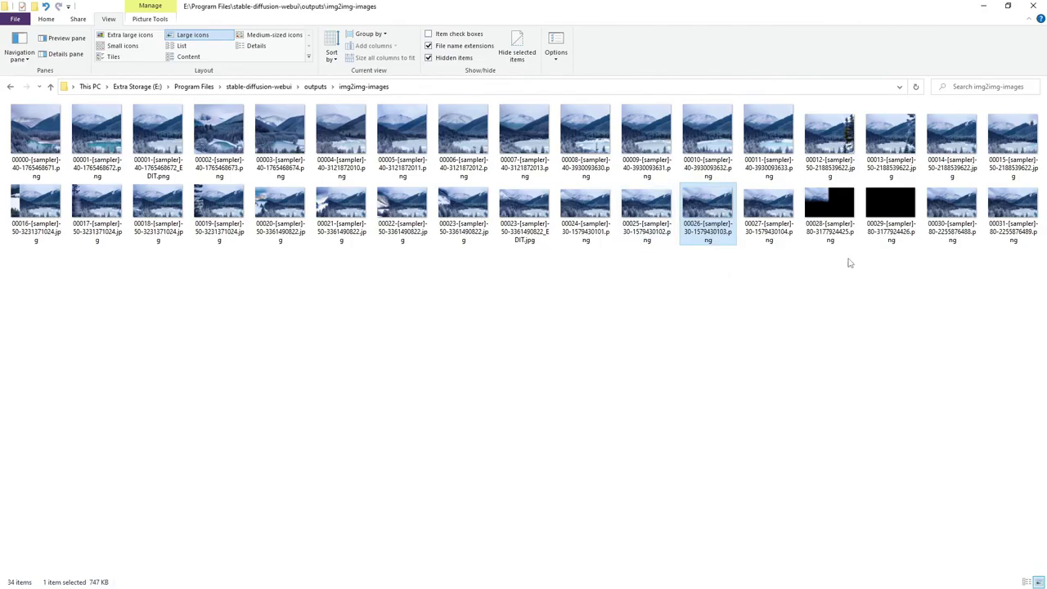
{"action": "left_click", "coordinate": [947, 214]}
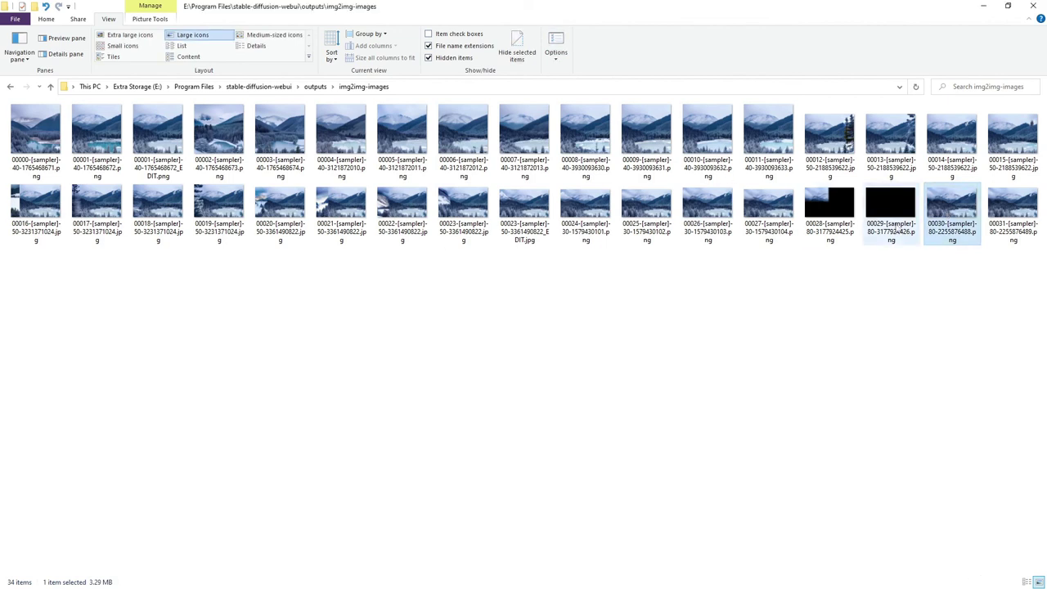
{"action": "right_click", "coordinate": [953, 212]}
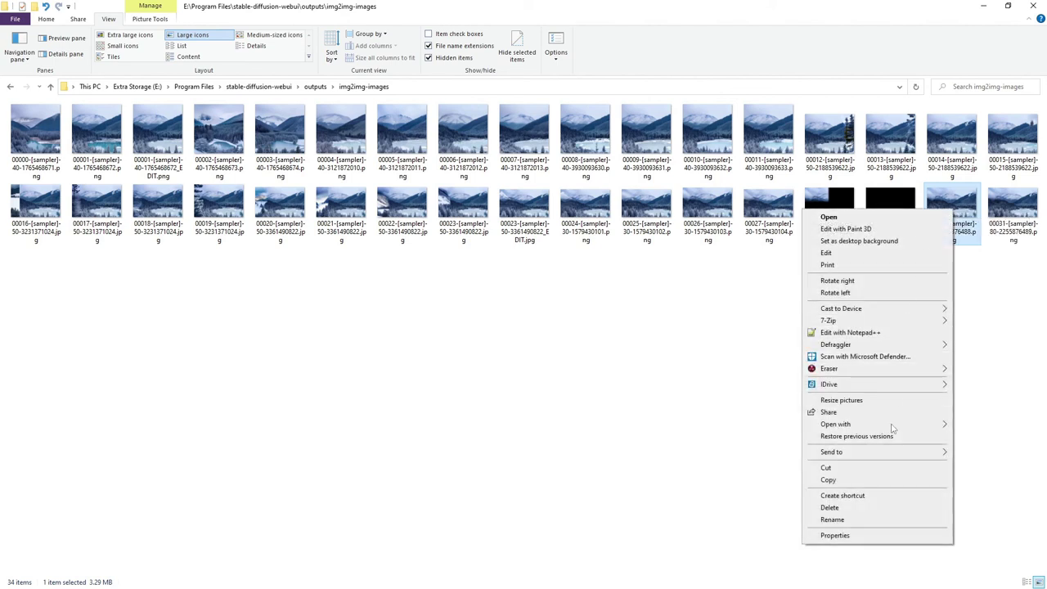
{"action": "mouse_move", "coordinate": [890, 424]}
{"action": "left_click", "coordinate": [727, 279]}
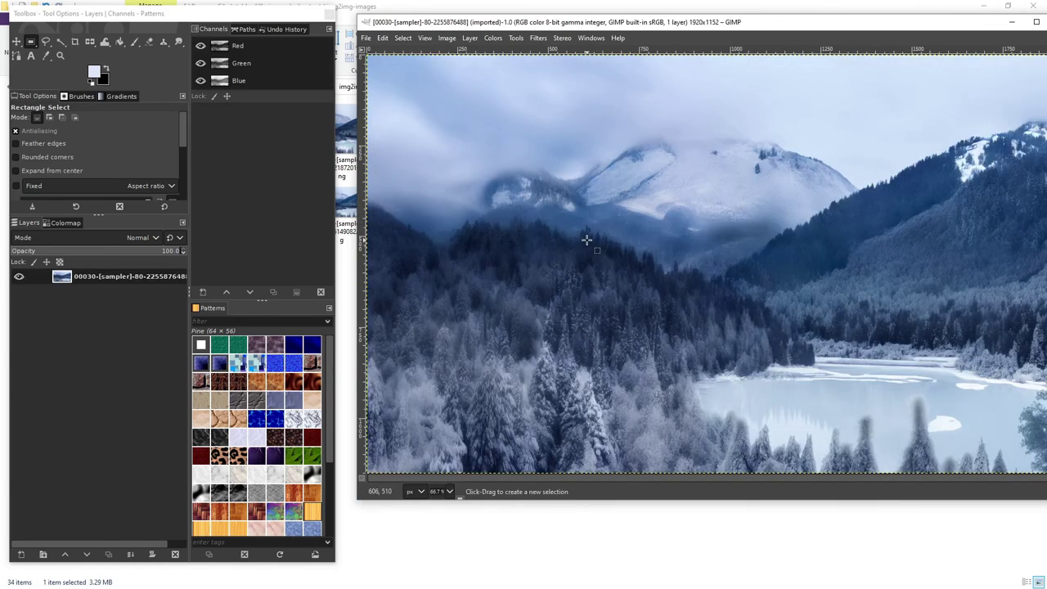
Start the Crop tool with the fixed aspect ratio turned off, and draw a crop area around the whole image
{"action": "scroll", "coordinate": [731, 261], "scroll_direction": "down", "scroll_amount": 1}
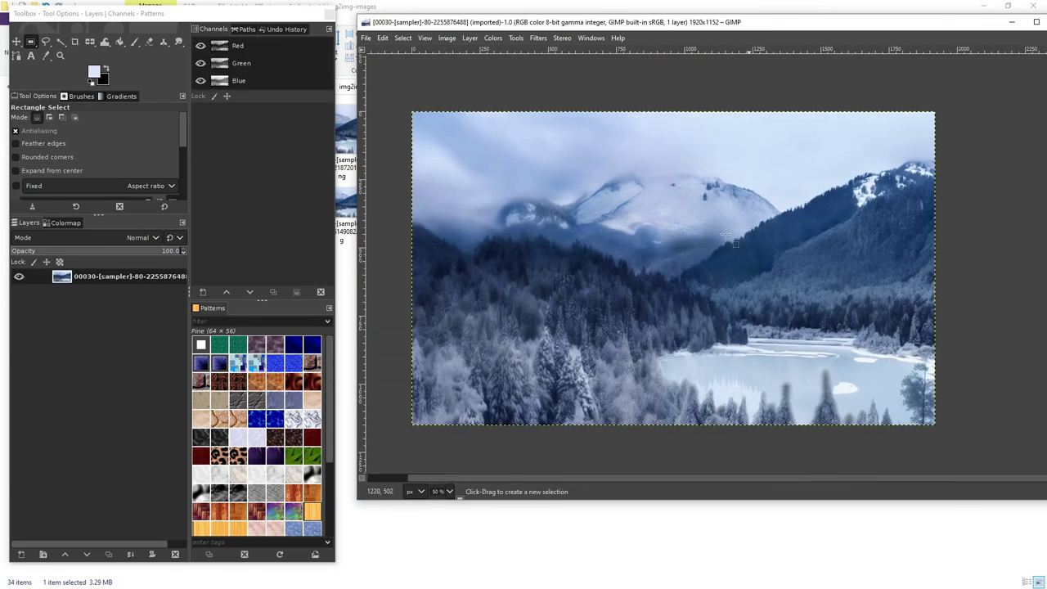
{"action": "key", "text": "shift"}
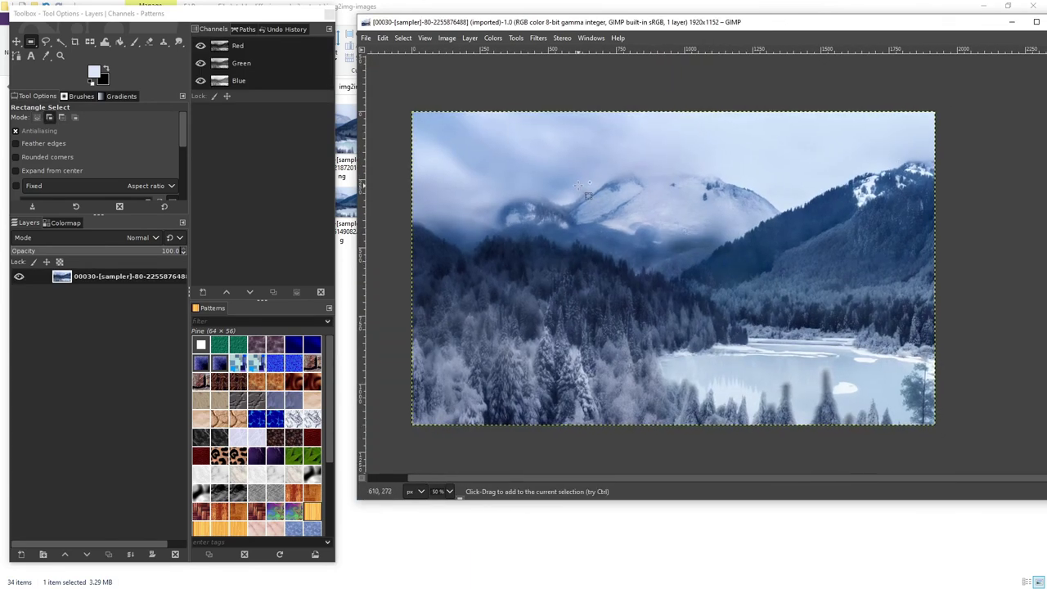
{"action": "key", "text": "shift+c"}
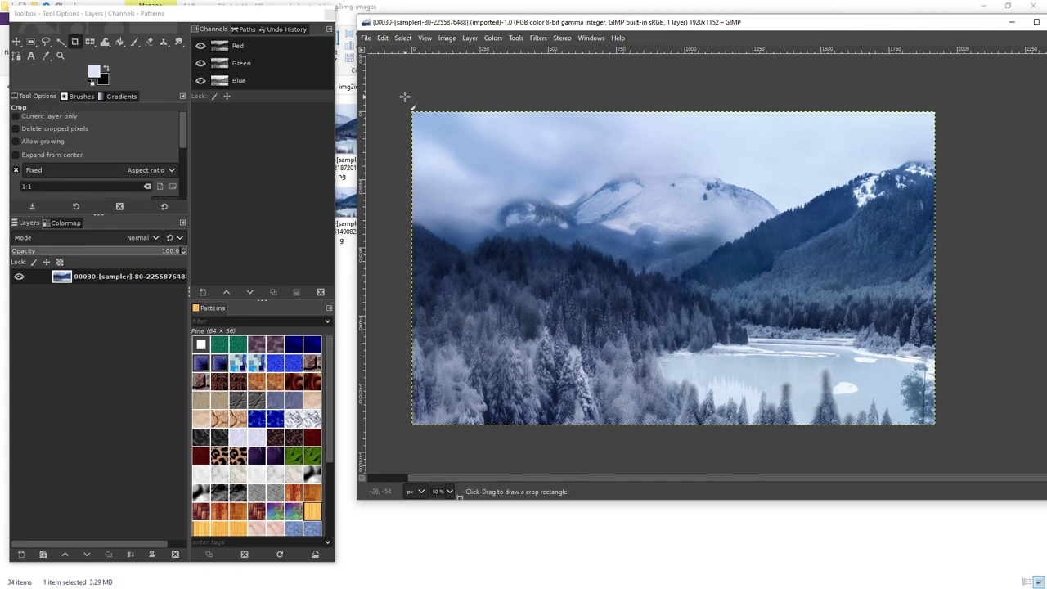
{"action": "left_click", "coordinate": [39, 170]}
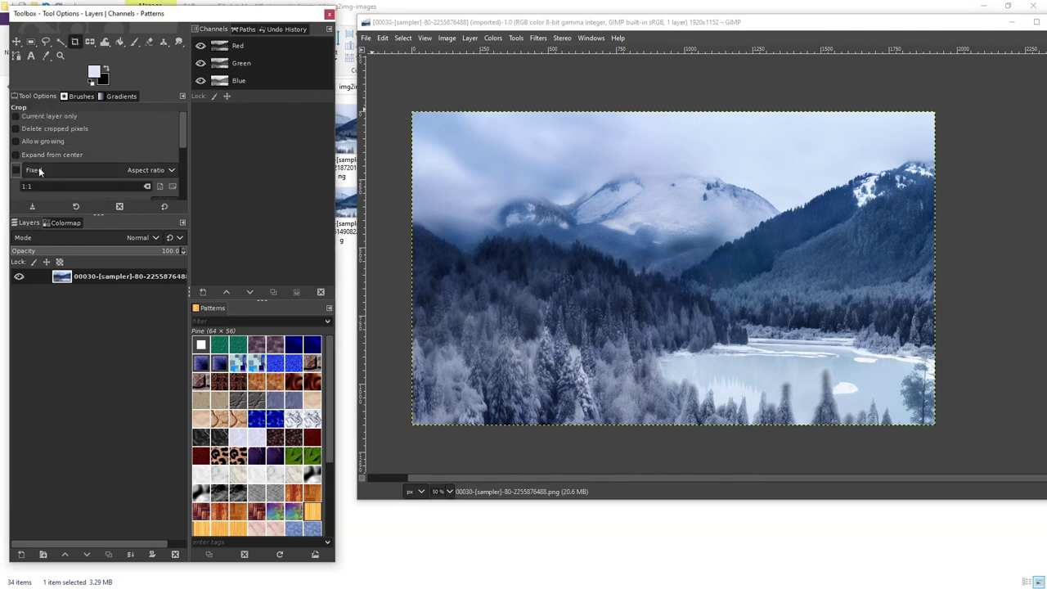
{"action": "left_click_drag", "start_coordinate": [398, 98], "coordinate": [998, 451]}
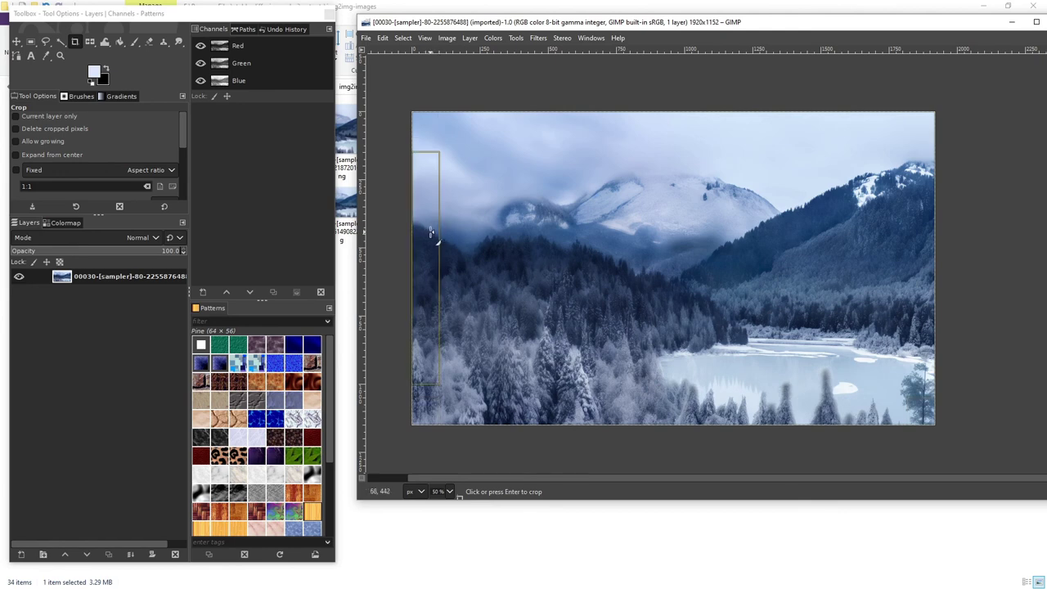
Trim the crop area along the sky edge and crop the image to 1920x1080
{"action": "left_click_drag", "start_coordinate": [431, 233], "coordinate": [417, 233]}
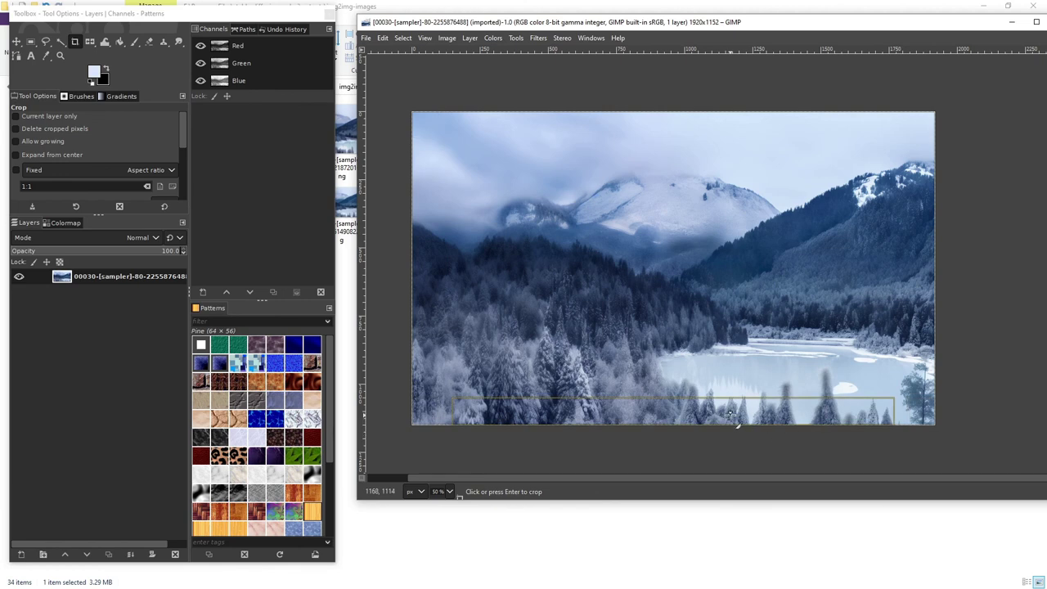
{"action": "left_click_drag", "start_coordinate": [619, 113], "coordinate": [627, 138]}
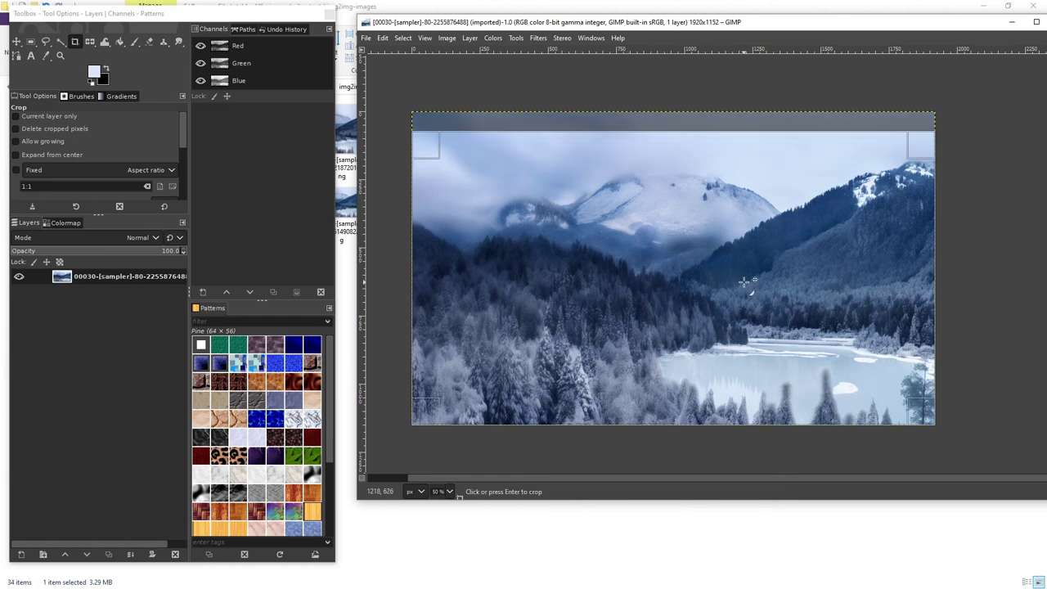
{"action": "key", "text": "Escape"}
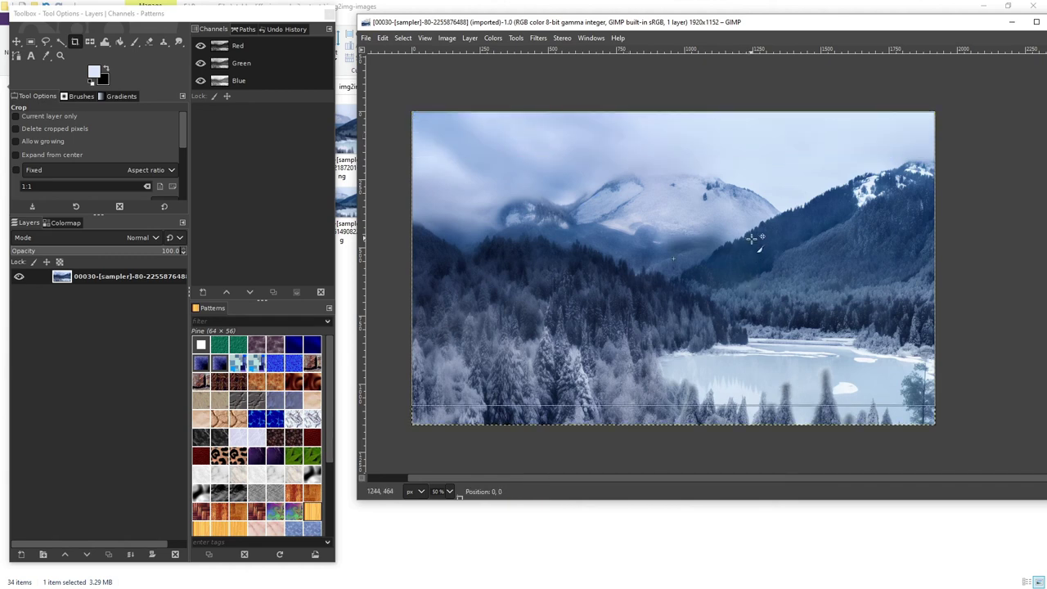
{"action": "left_click", "coordinate": [759, 250]}
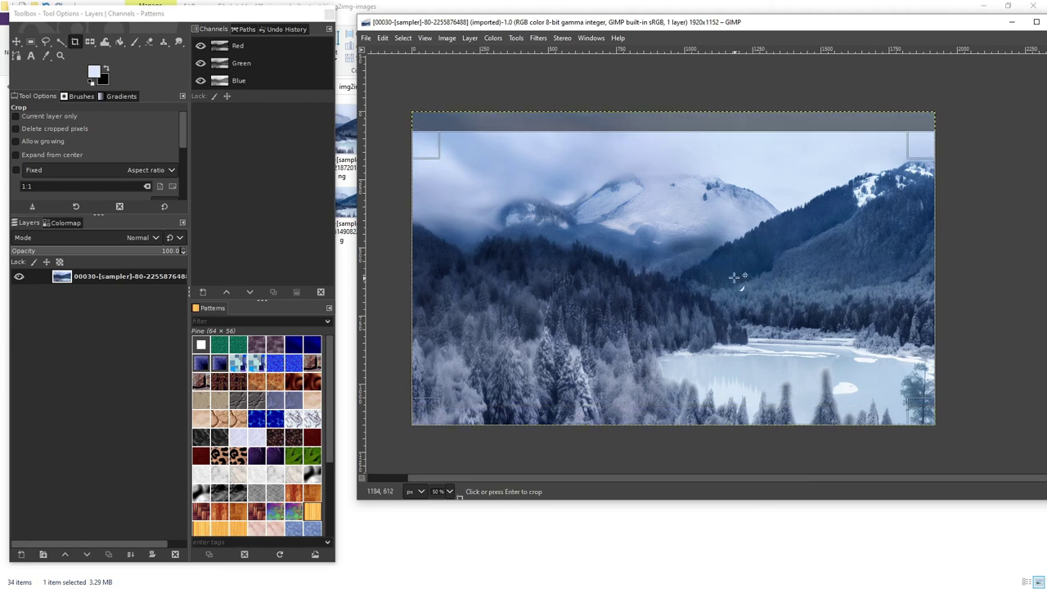
{"action": "left_click", "coordinate": [735, 277]}
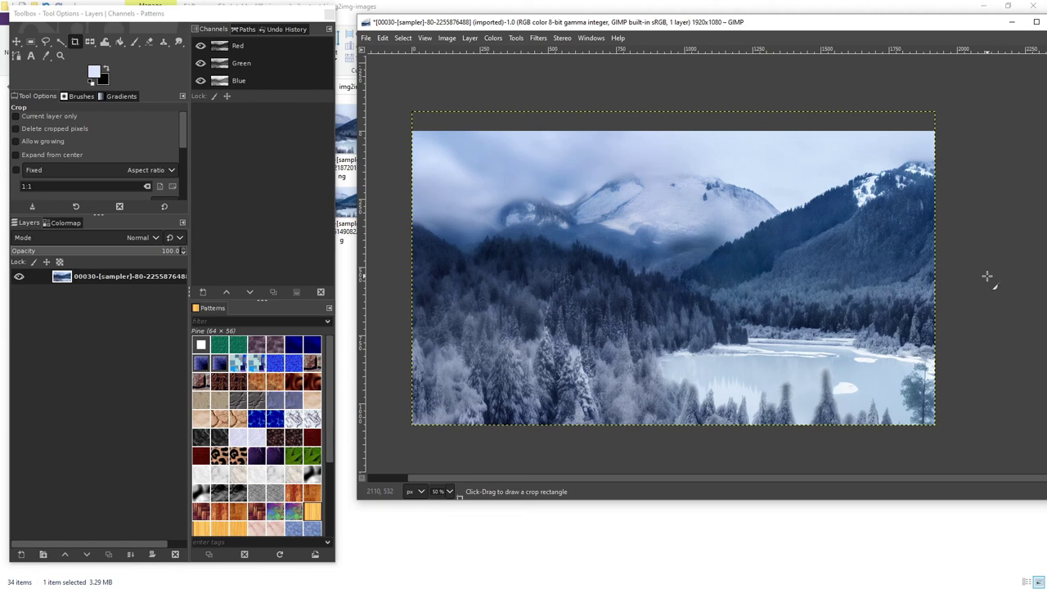
Export the cropped image as 00030-[sampler]-80-2255876488.jpg in the img2img-images folder with JPEG quality 90
{"action": "key", "text": "ctrl+shift+e"}
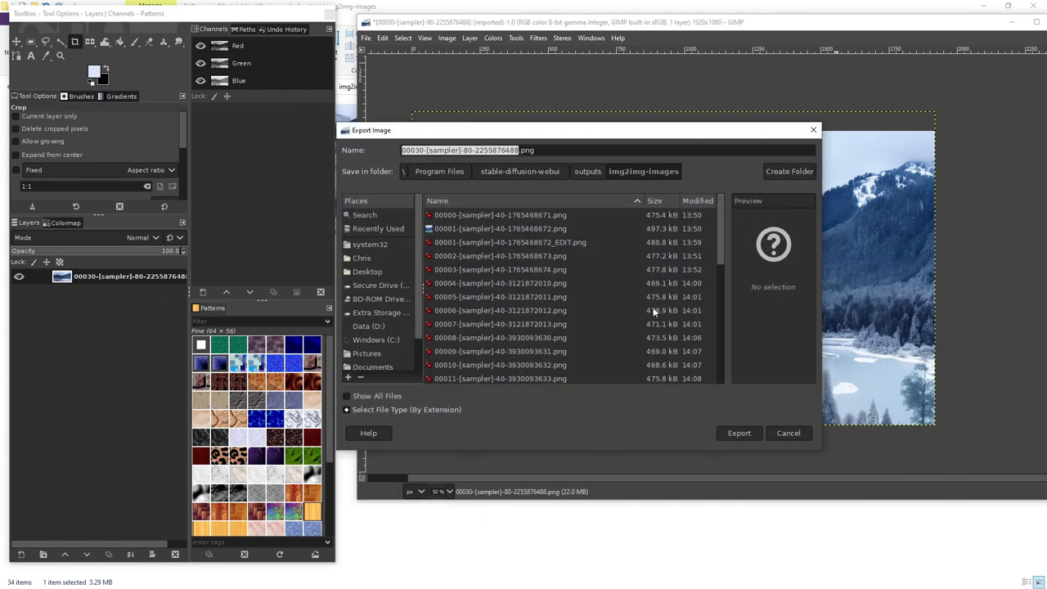
{"action": "left_click", "coordinate": [741, 433]}
{"action": "key", "text": "End"}
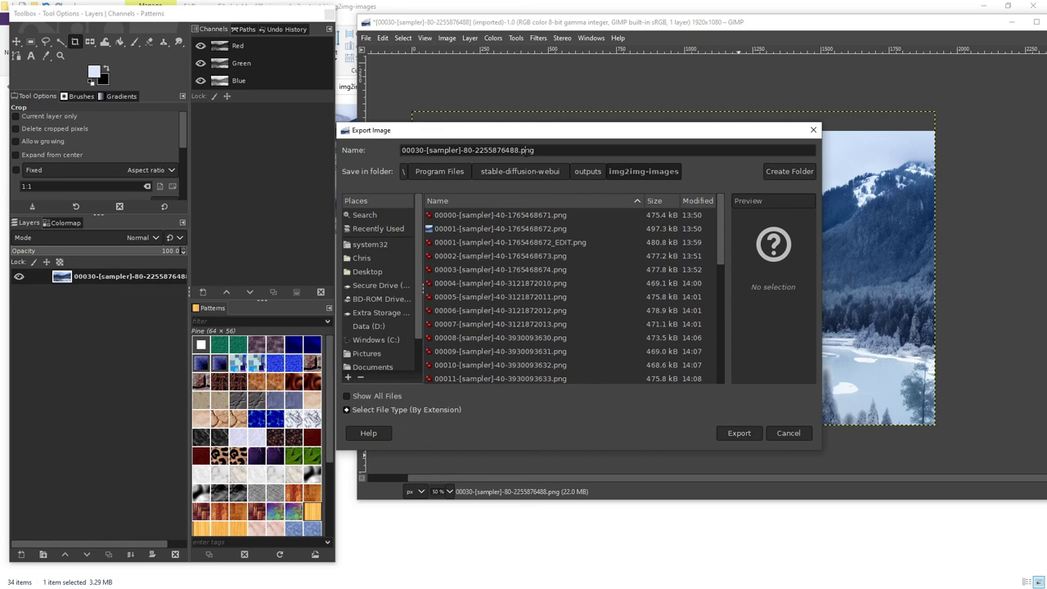
{"action": "key", "text": "shift+Left"}
{"action": "key", "text": "shift+Left"}
{"action": "key", "text": "shift+Left"}
{"action": "type", "text": "jpg"}
{"action": "key", "text": "Return"}
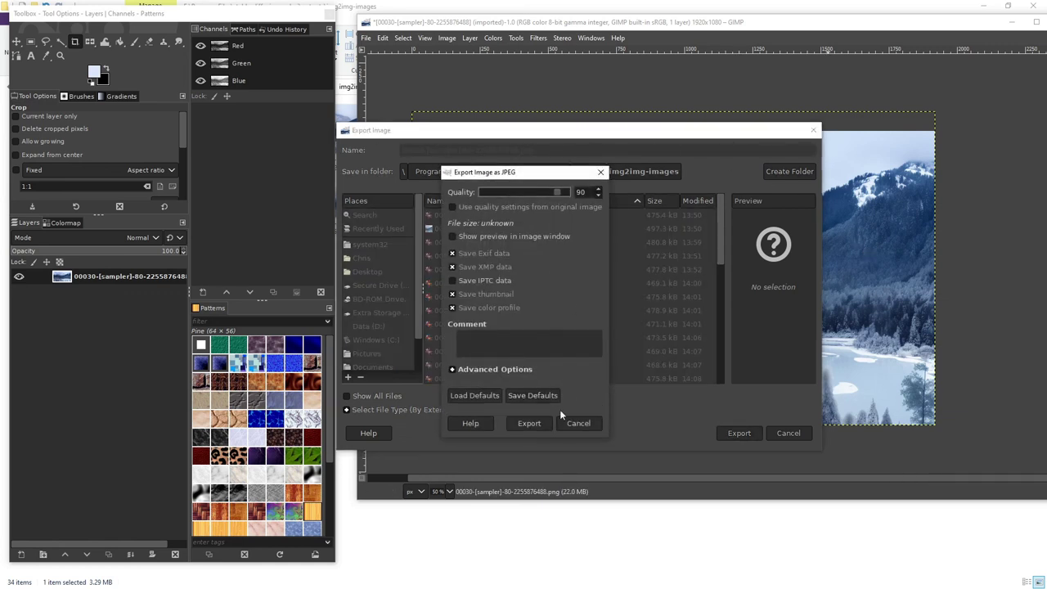
{"action": "left_click", "coordinate": [555, 424]}
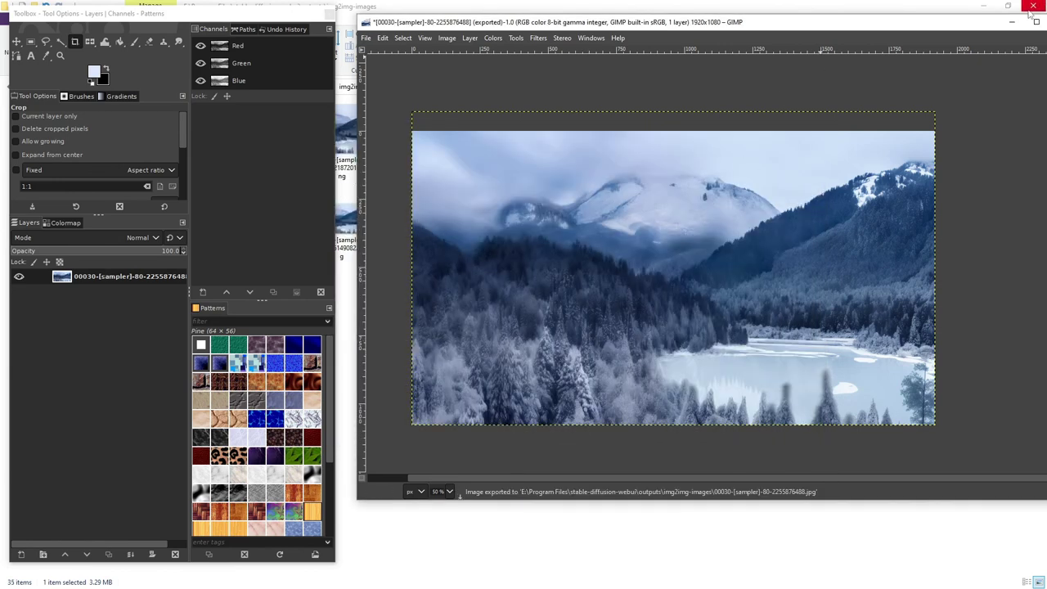
Close the exported image in GIMP and discard its unsaved changes
{"action": "left_click_drag", "start_coordinate": [942, 26], "coordinate": [900, 35]}
{"action": "left_click", "coordinate": [1018, 29]}
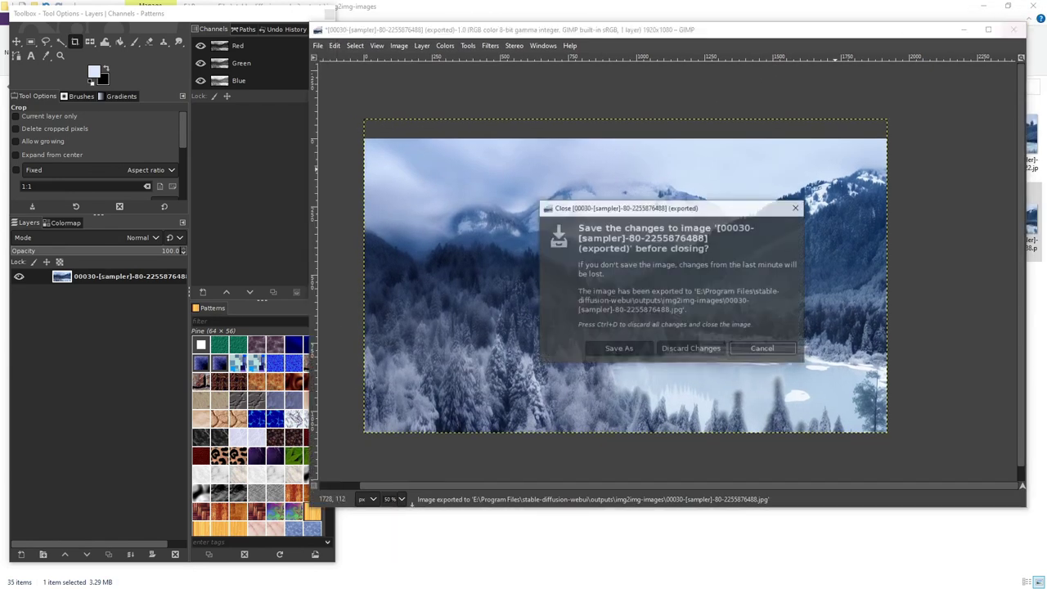
{"action": "left_click", "coordinate": [689, 346]}
Open the exported 00030-[sampler]-80-2255876488.jpg in JPEGView and inspect it in enlarged and windowed view
{"action": "left_click", "coordinate": [951, 221]}
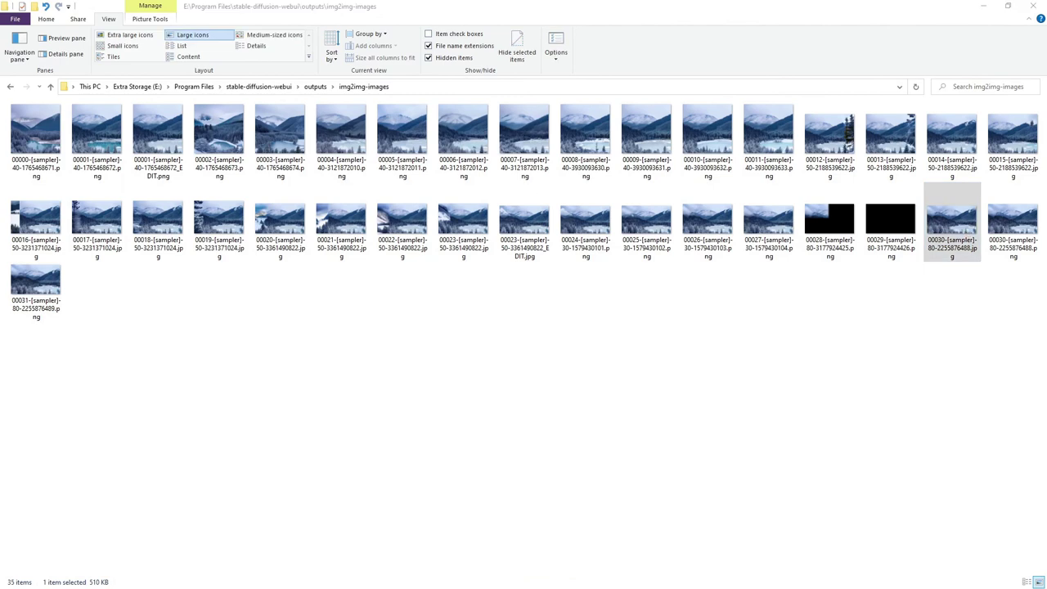
{"action": "key", "text": "Return"}
{"action": "double_click", "coordinate": [602, 204]}
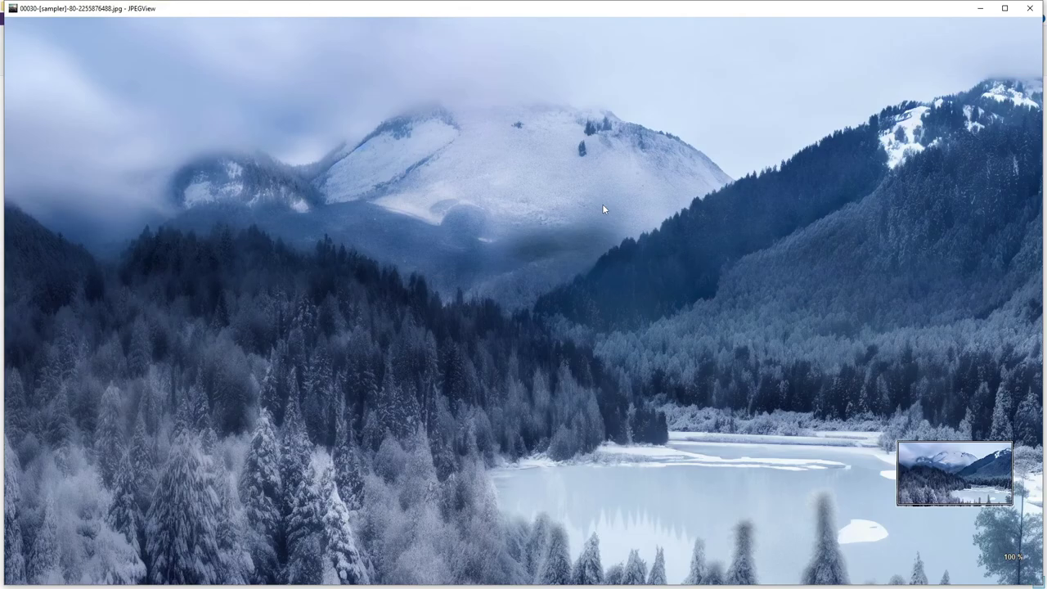
{"action": "double_click", "coordinate": [708, 248]}
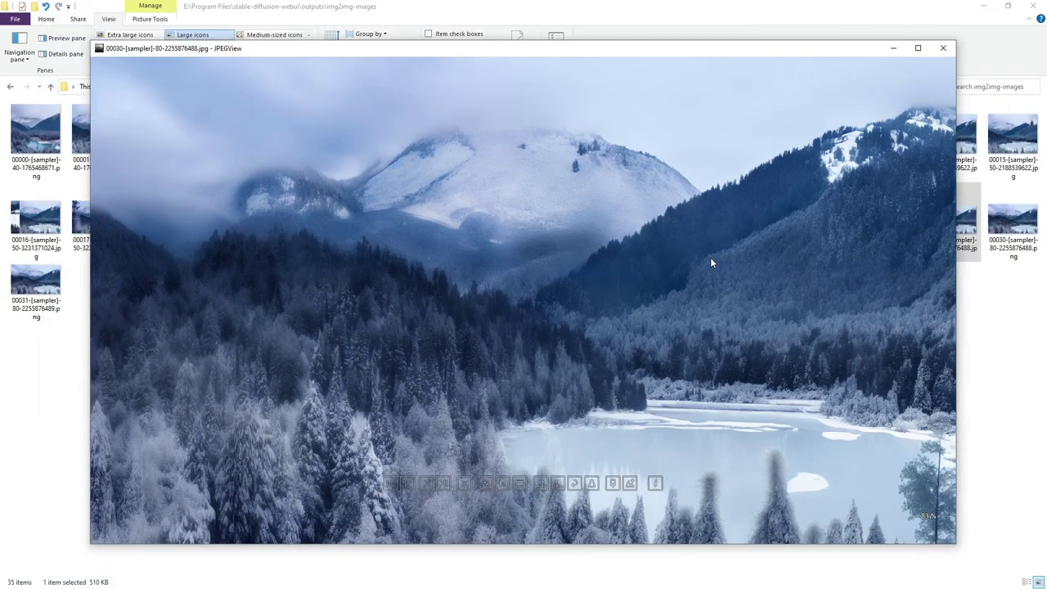